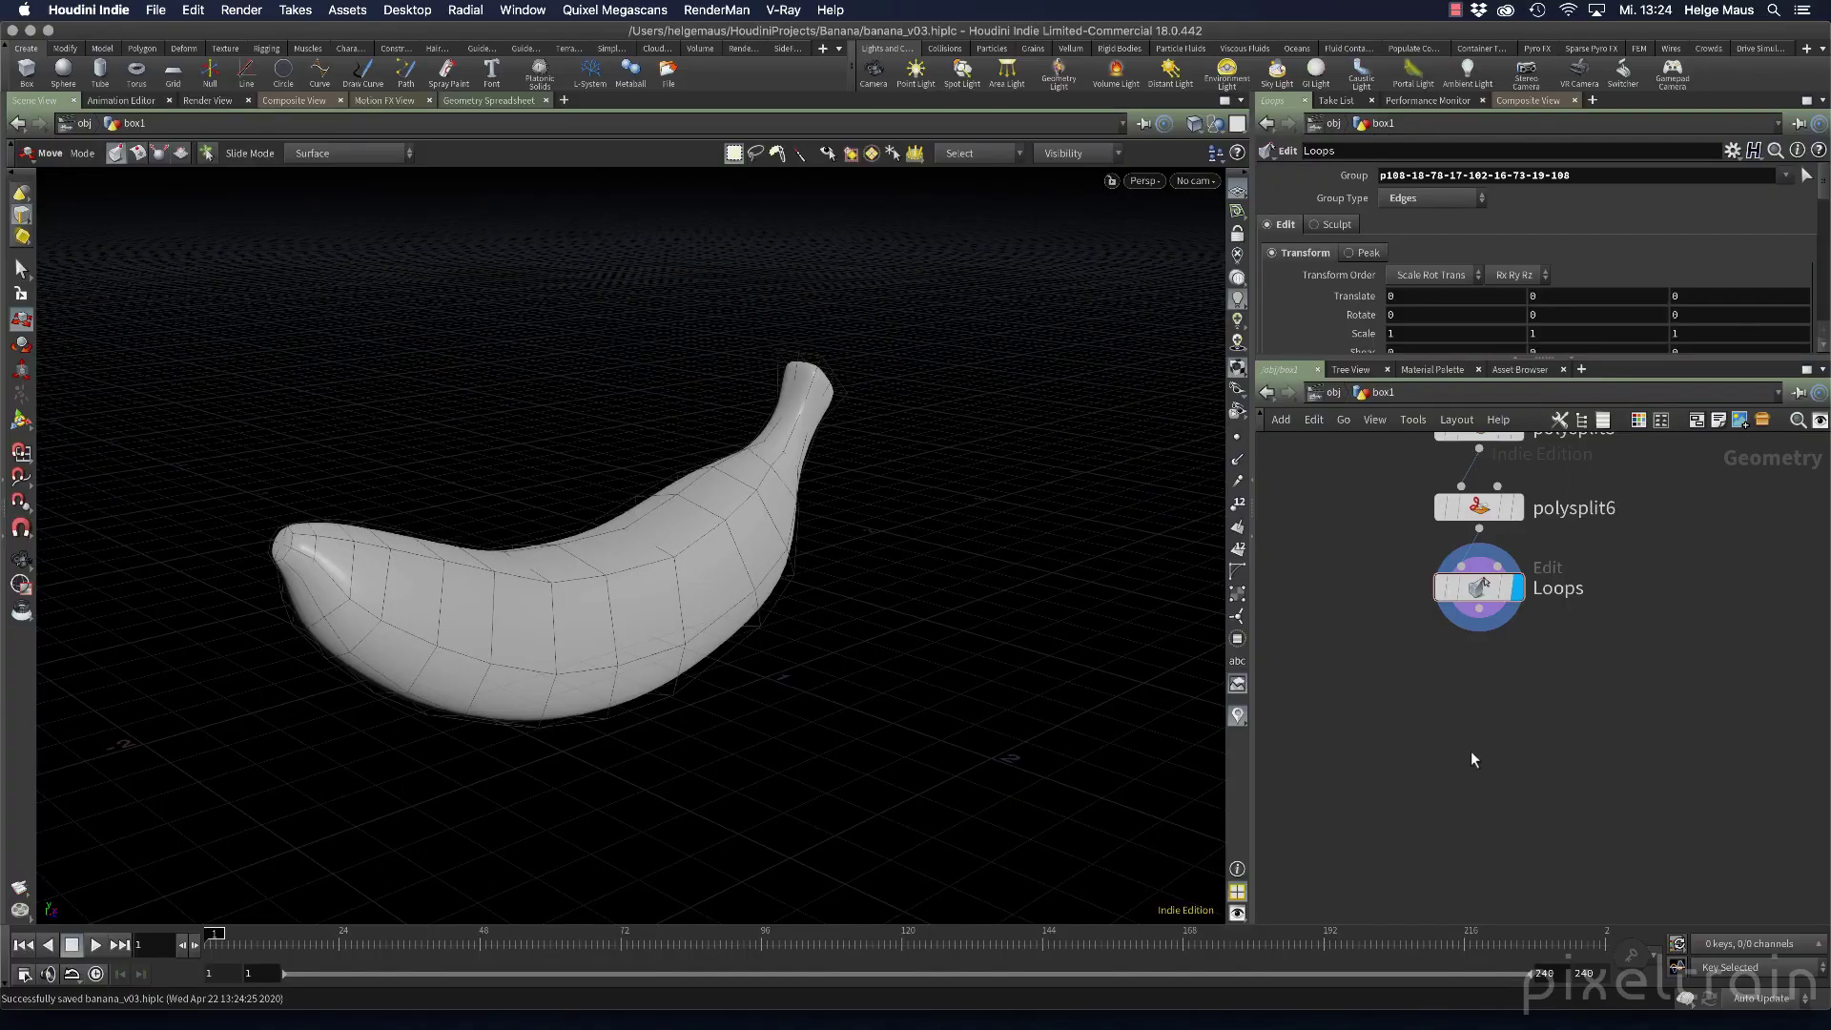
Turn off the viewport subdivision display to show the banana's low-poly control mesh
key("Escape")
left_click_drag(785, 629, 924, 568)
key("t")
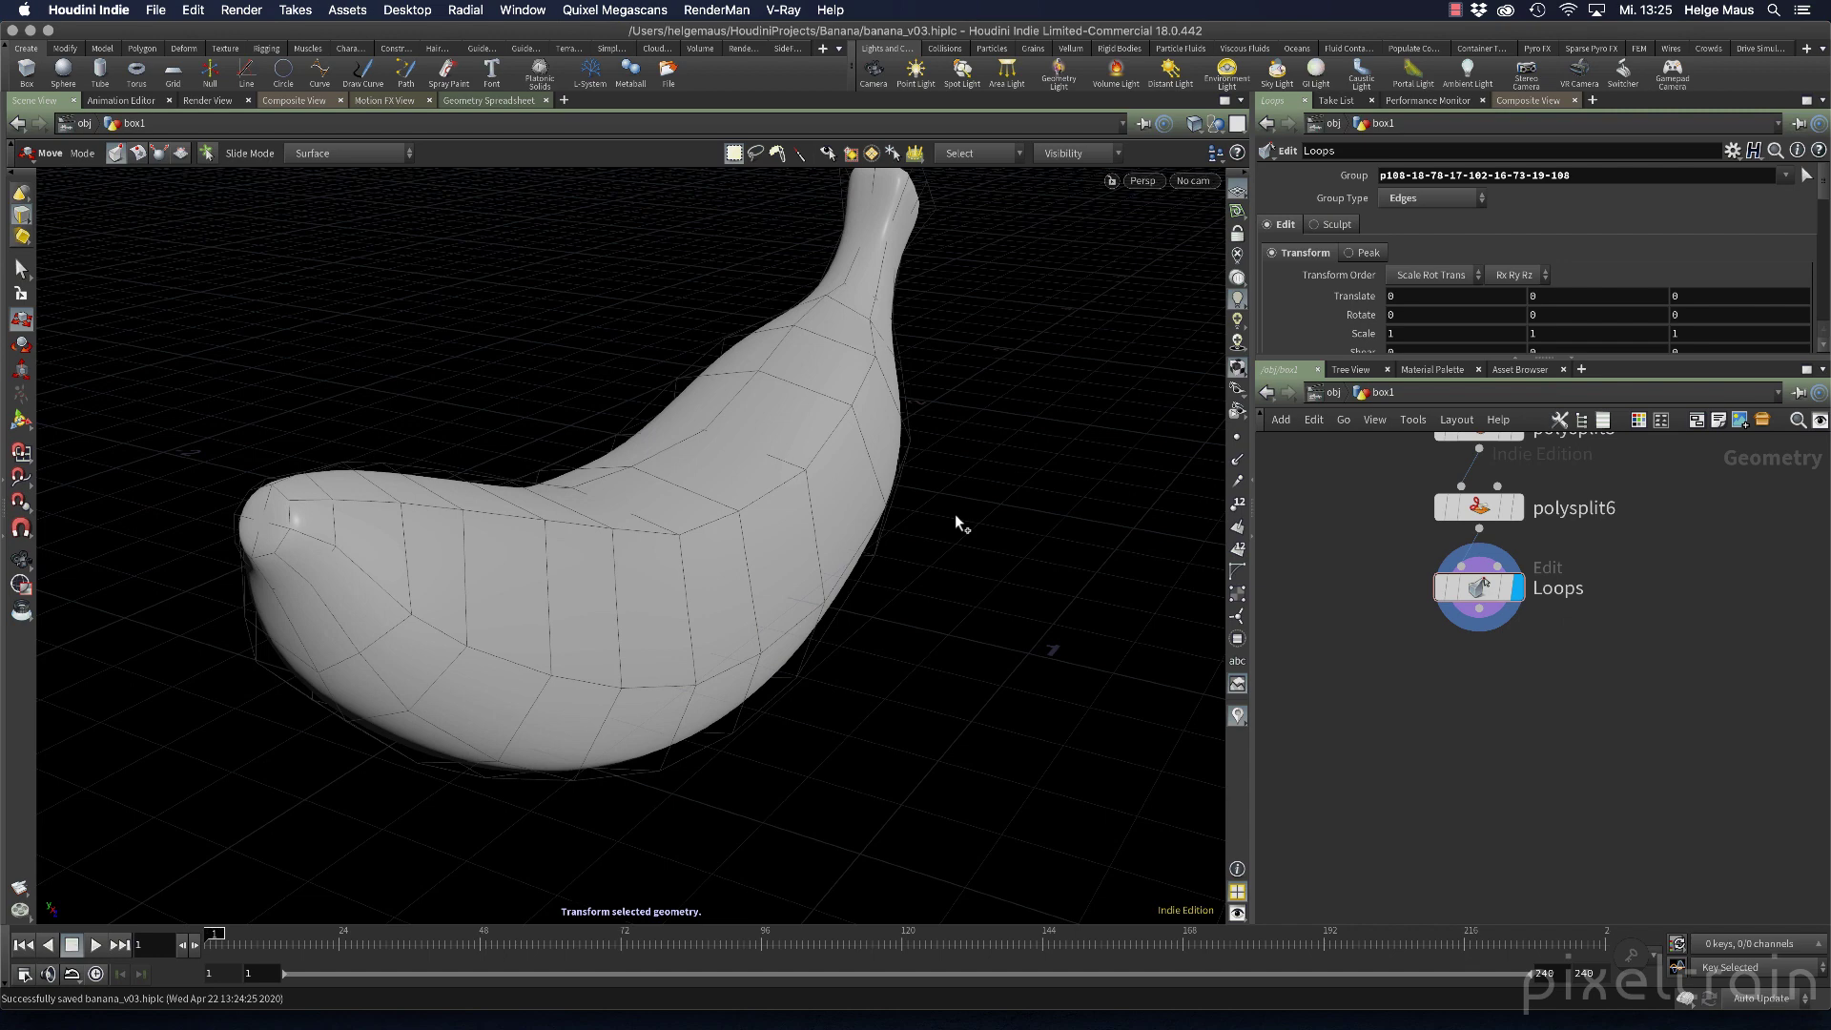
left_click_drag(948, 511, 689, 563, "alt")
key("Return")
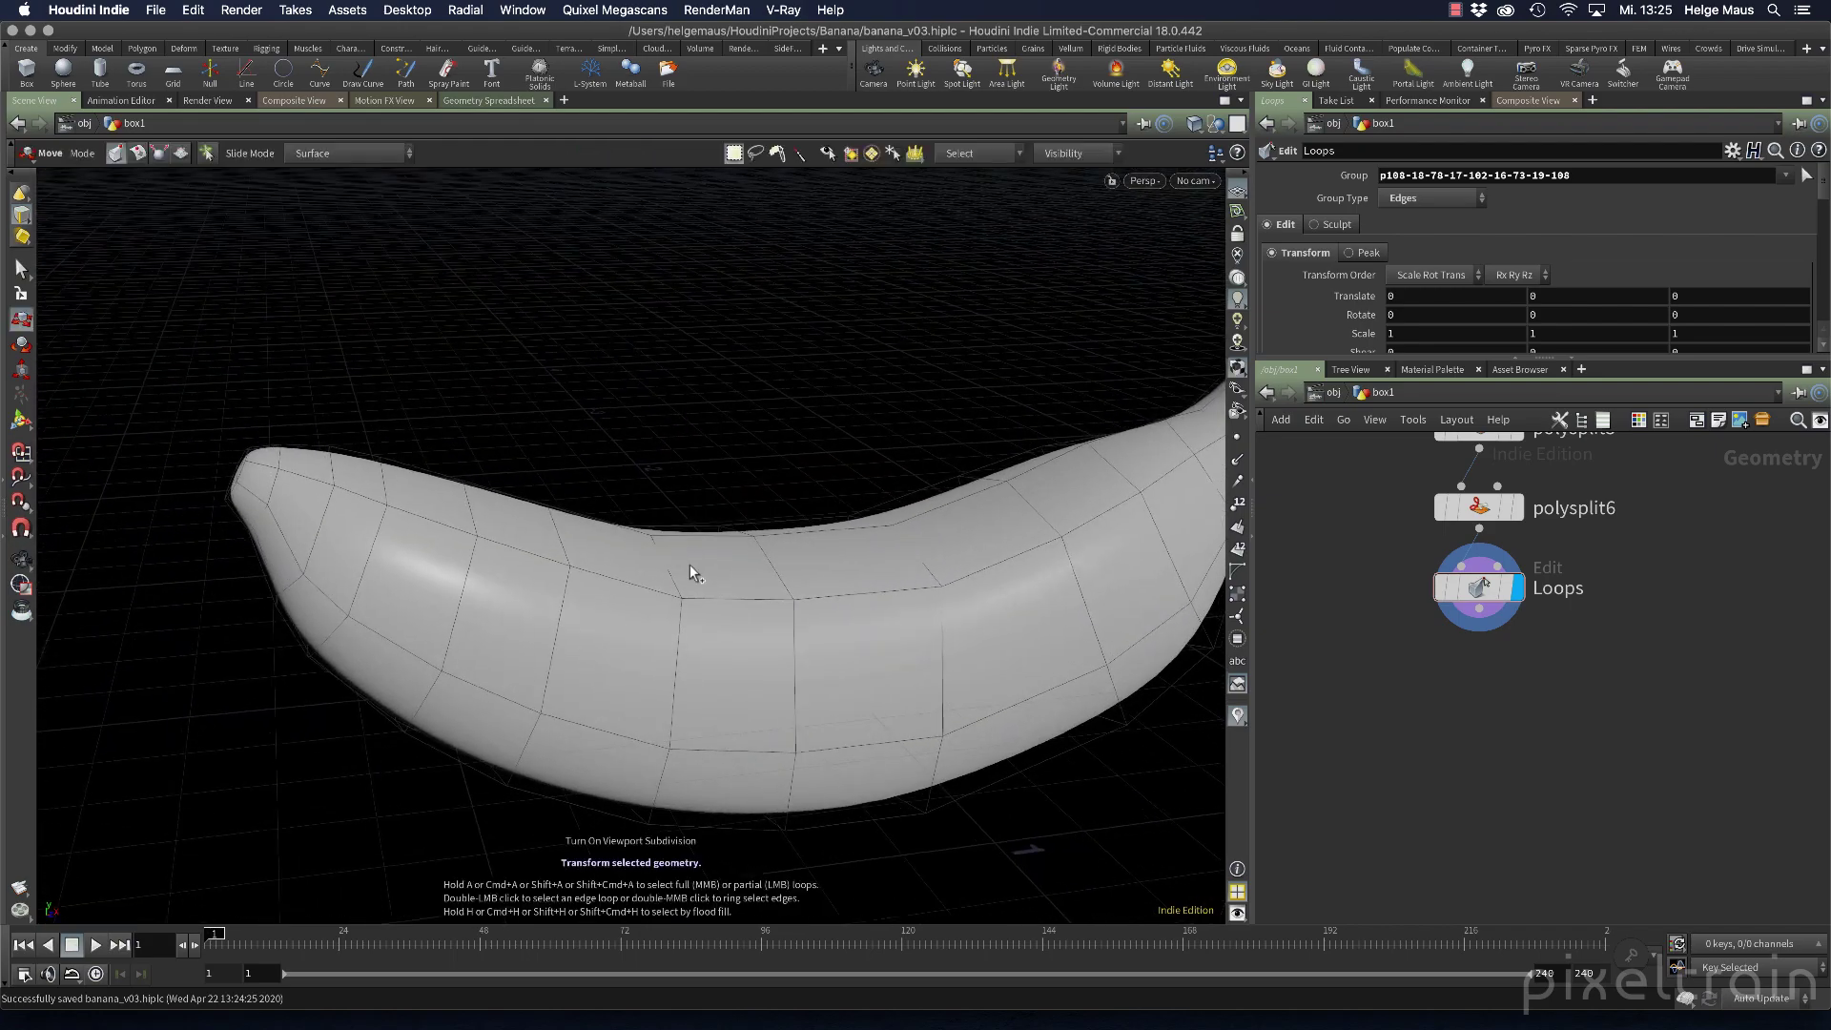
key("shift+minus")
key("Escape")
left_click_drag(552, 543, 793, 489)
key("t")
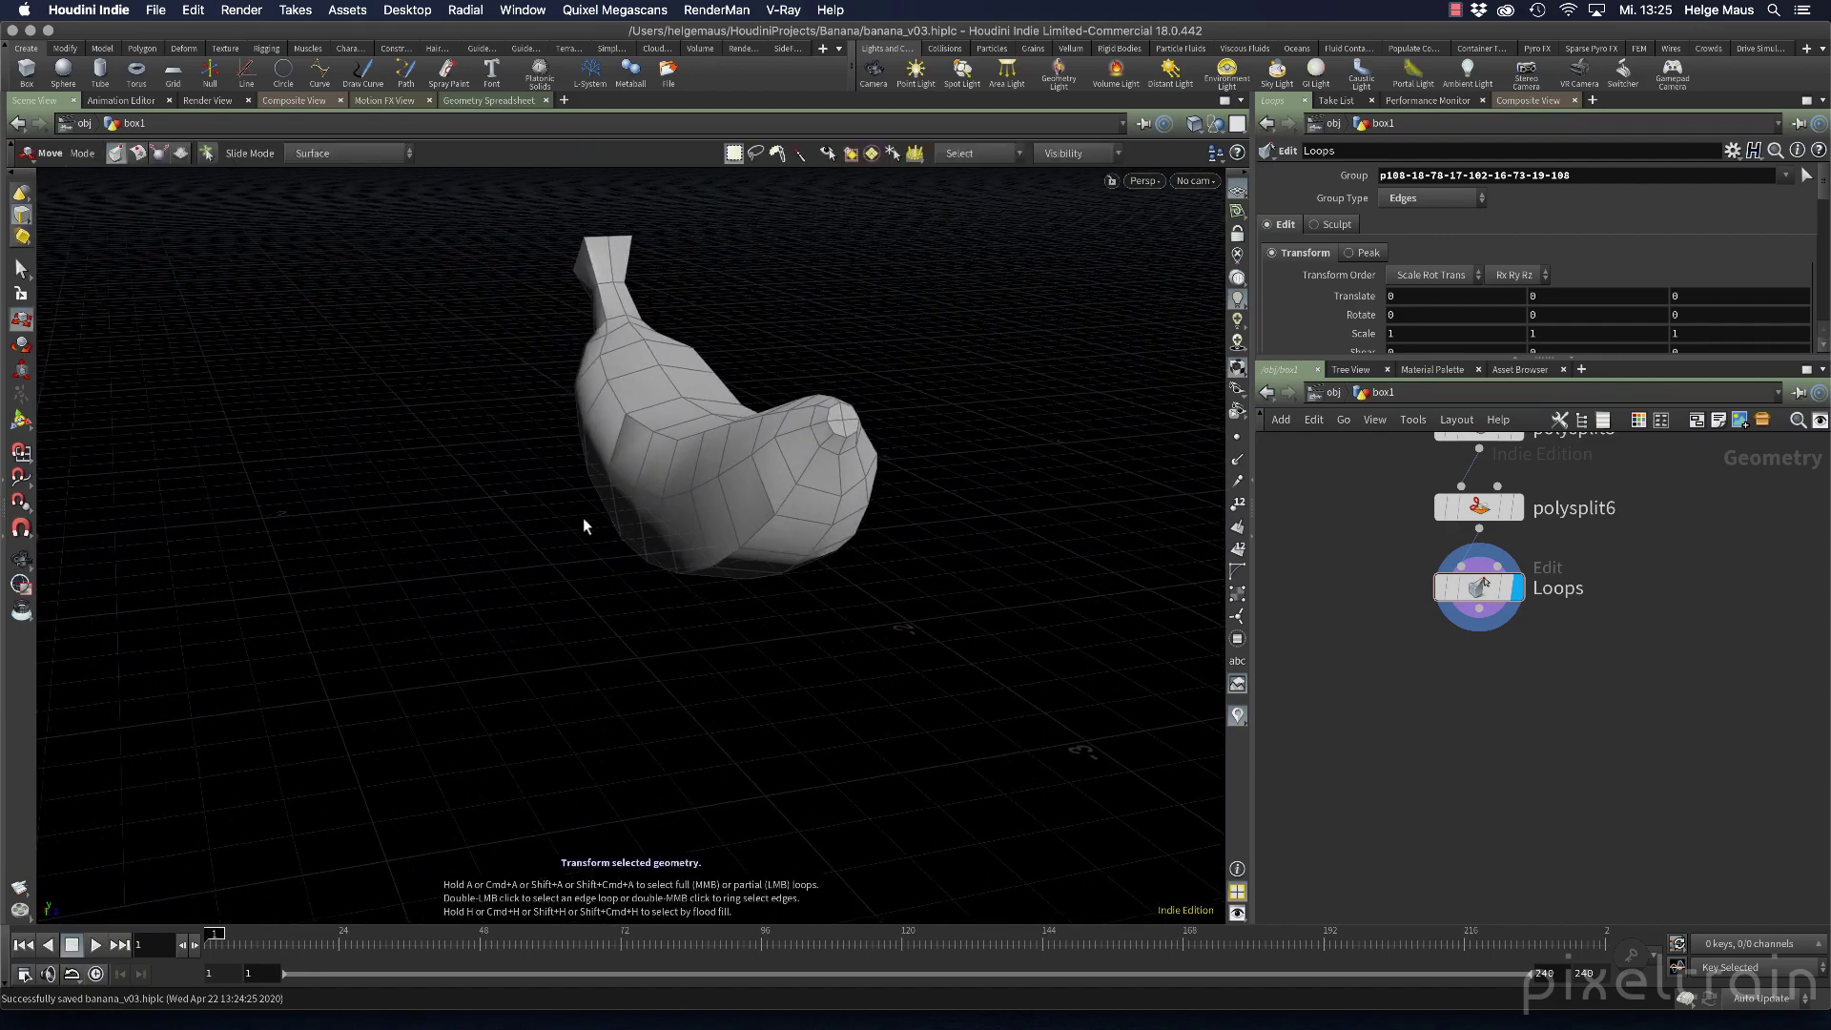
Hide the reference grid and select the lengthwise edge loop along the lower side of the banana's body
left_click(1238, 189)
right_click_drag(578, 497, 753, 463, "alt")
left_click(909, 435)
left_click_drag(932, 495, 343, 535, "alt")
middle_click_drag(343, 535, 583, 451, "alt")
left_click_drag(582, 450, 802, 429)
key("t")
left_click(816, 496)
key("Escape")
left_click_drag(941, 545, 752, 557)
key("t")
Add a Crease node on the selected edge loop
key("Tab")
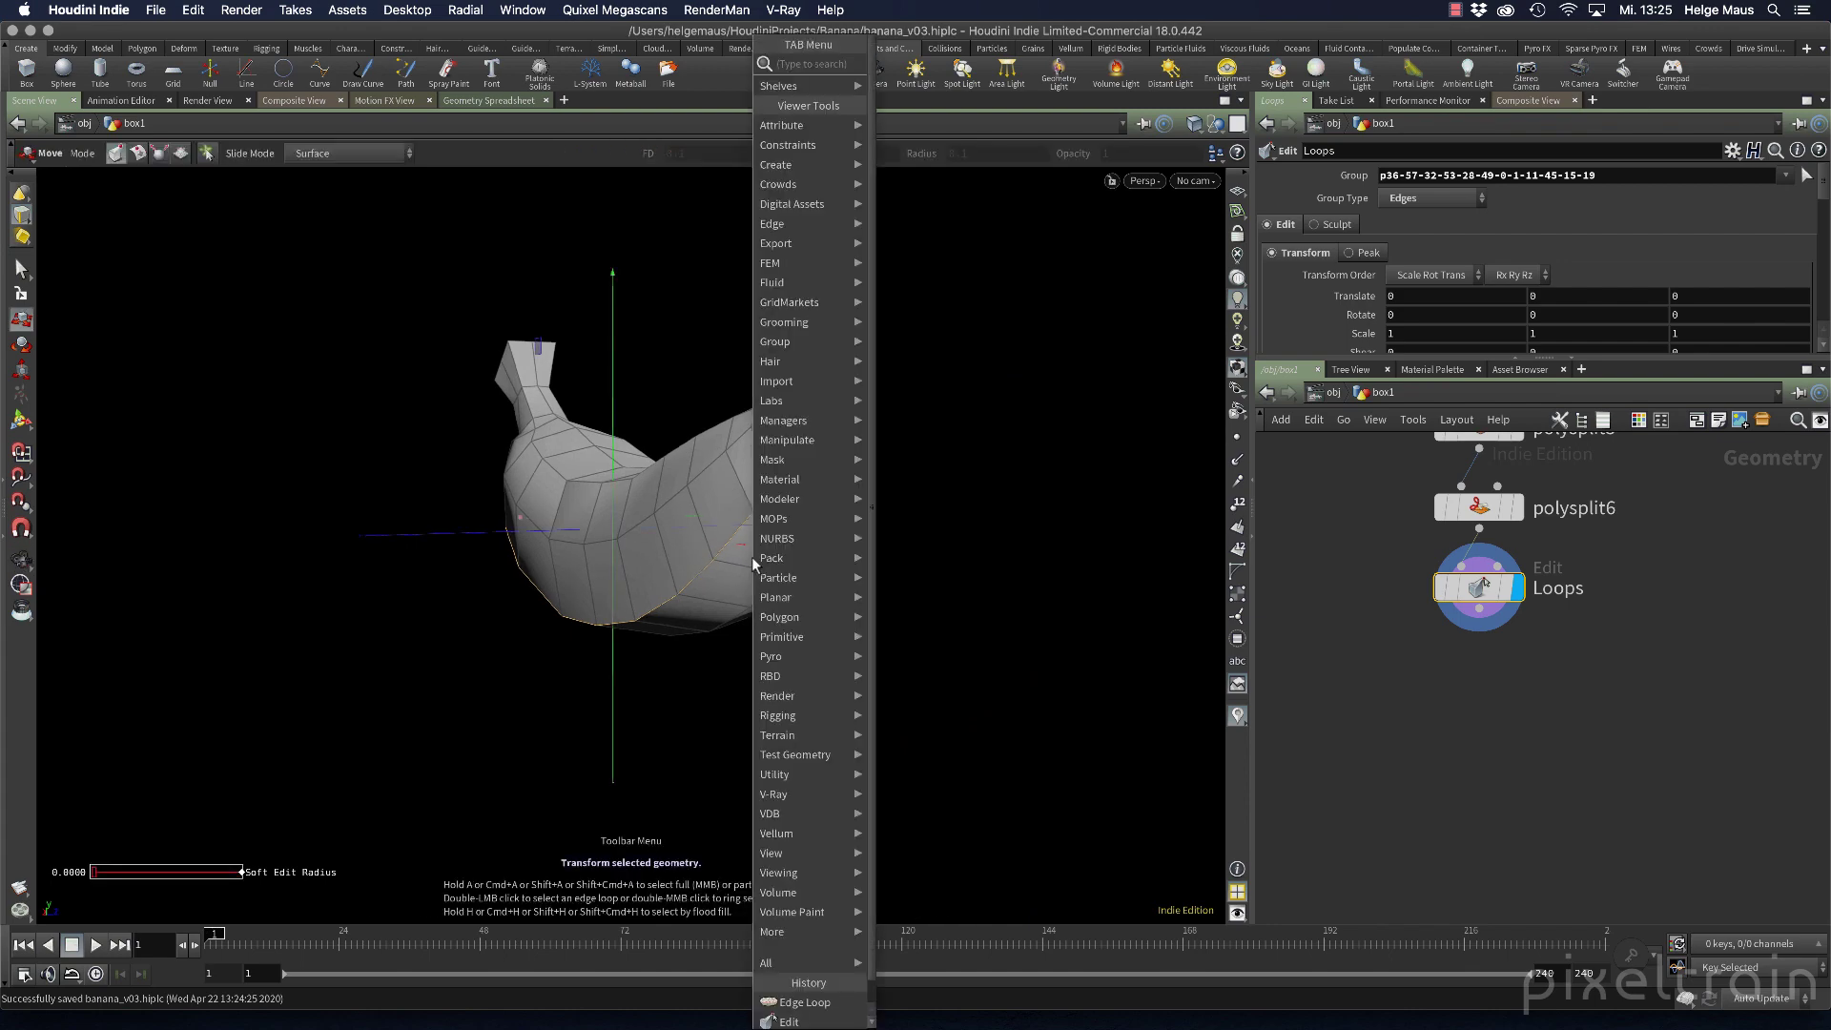
type("creas")
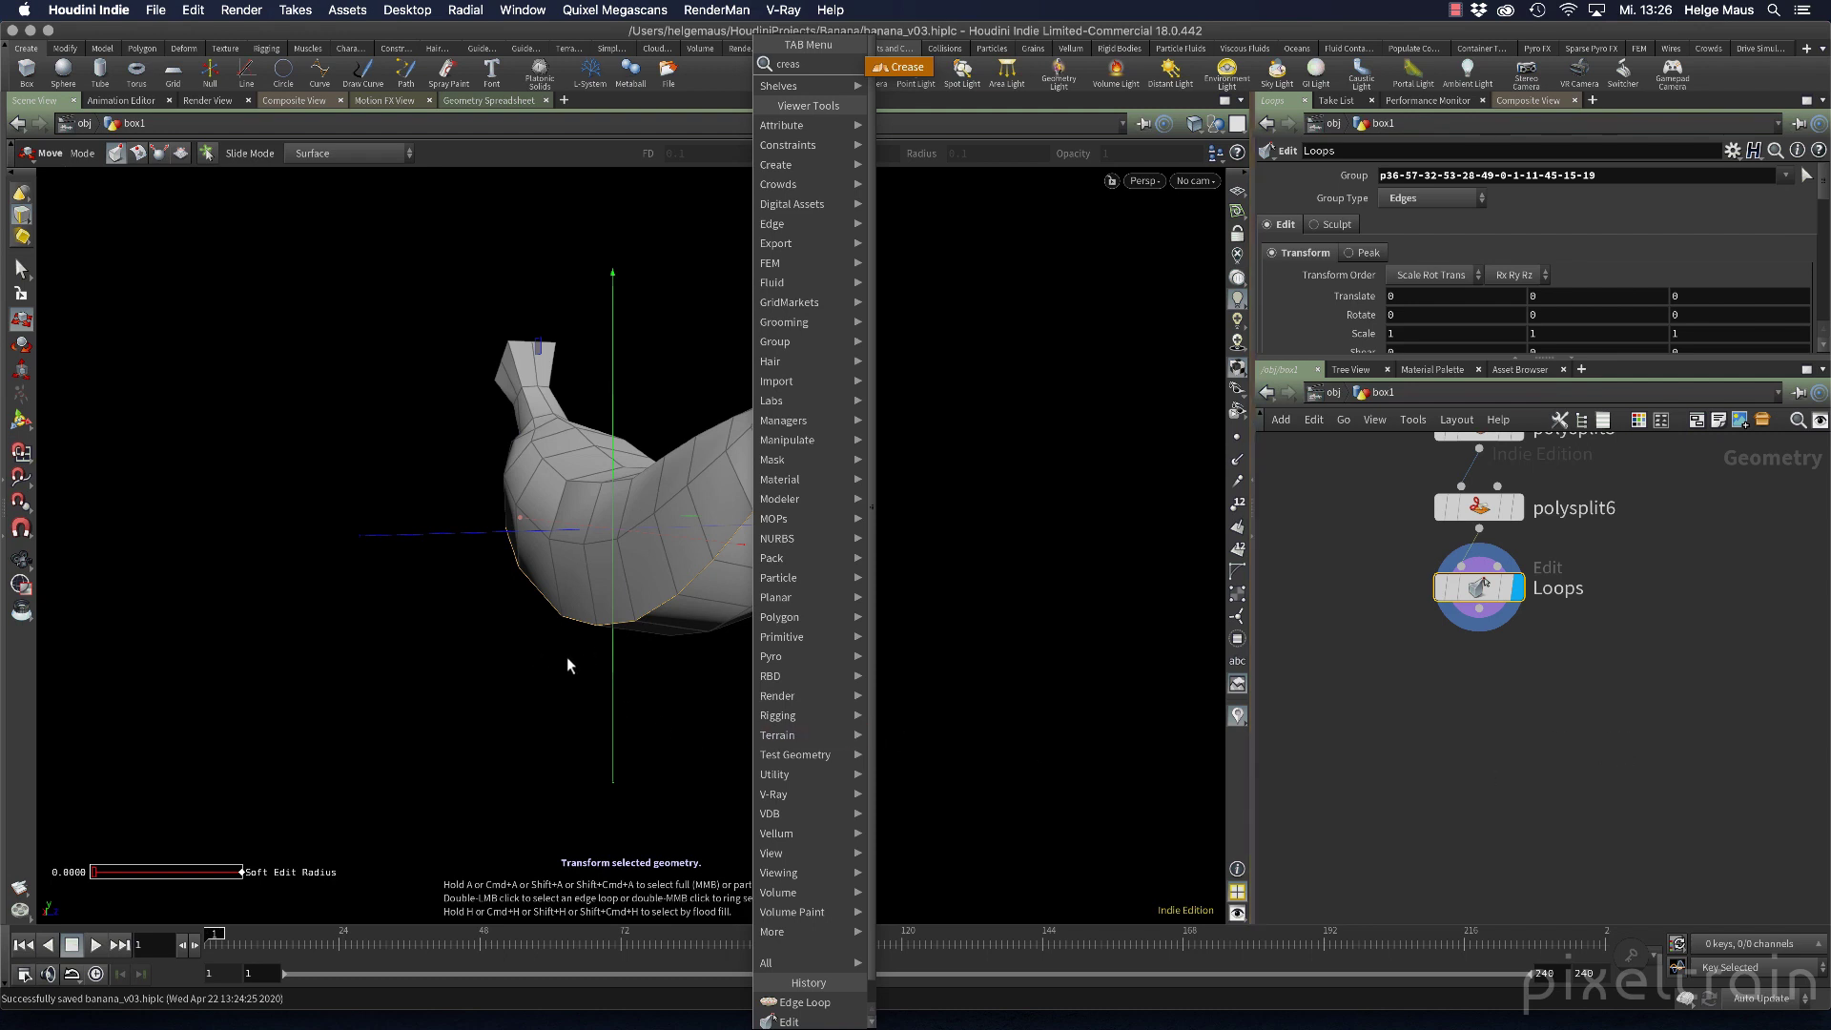
key("Return")
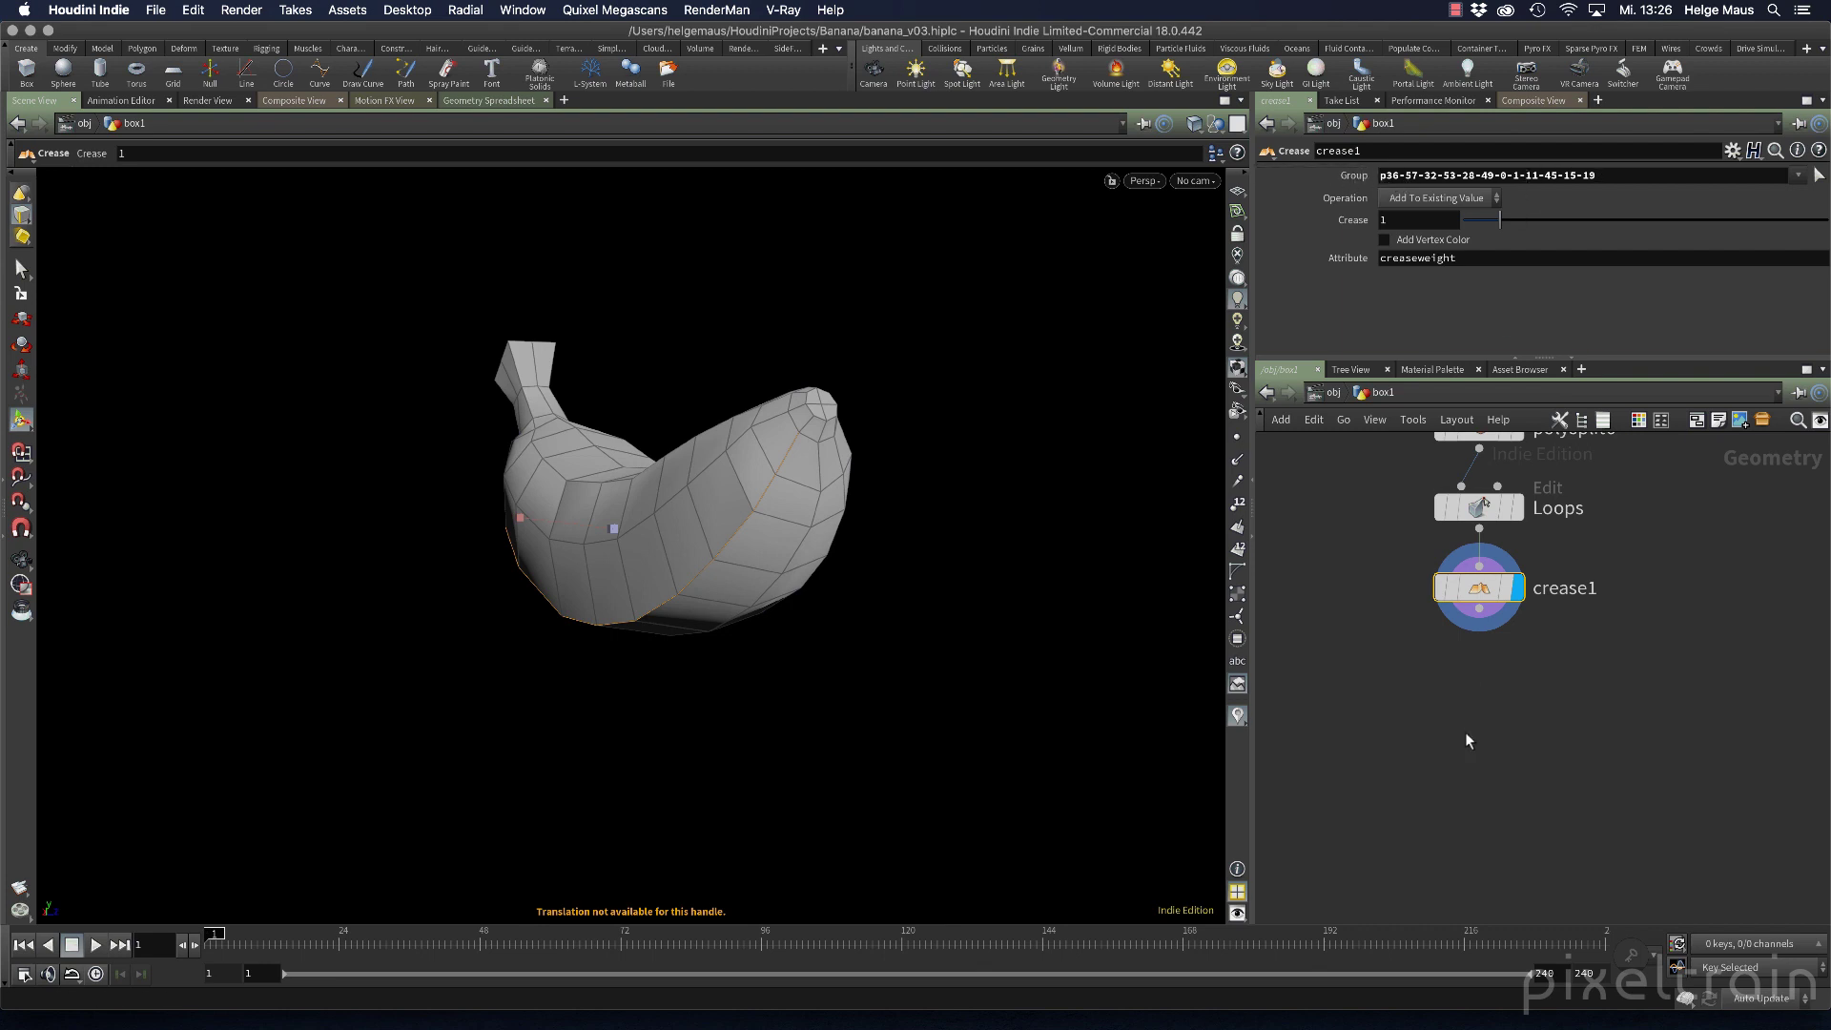
Preview the creased banana from several sides with viewport subdivision temporarily turned on
key("Escape")
left_click_drag(495, 581, 801, 622)
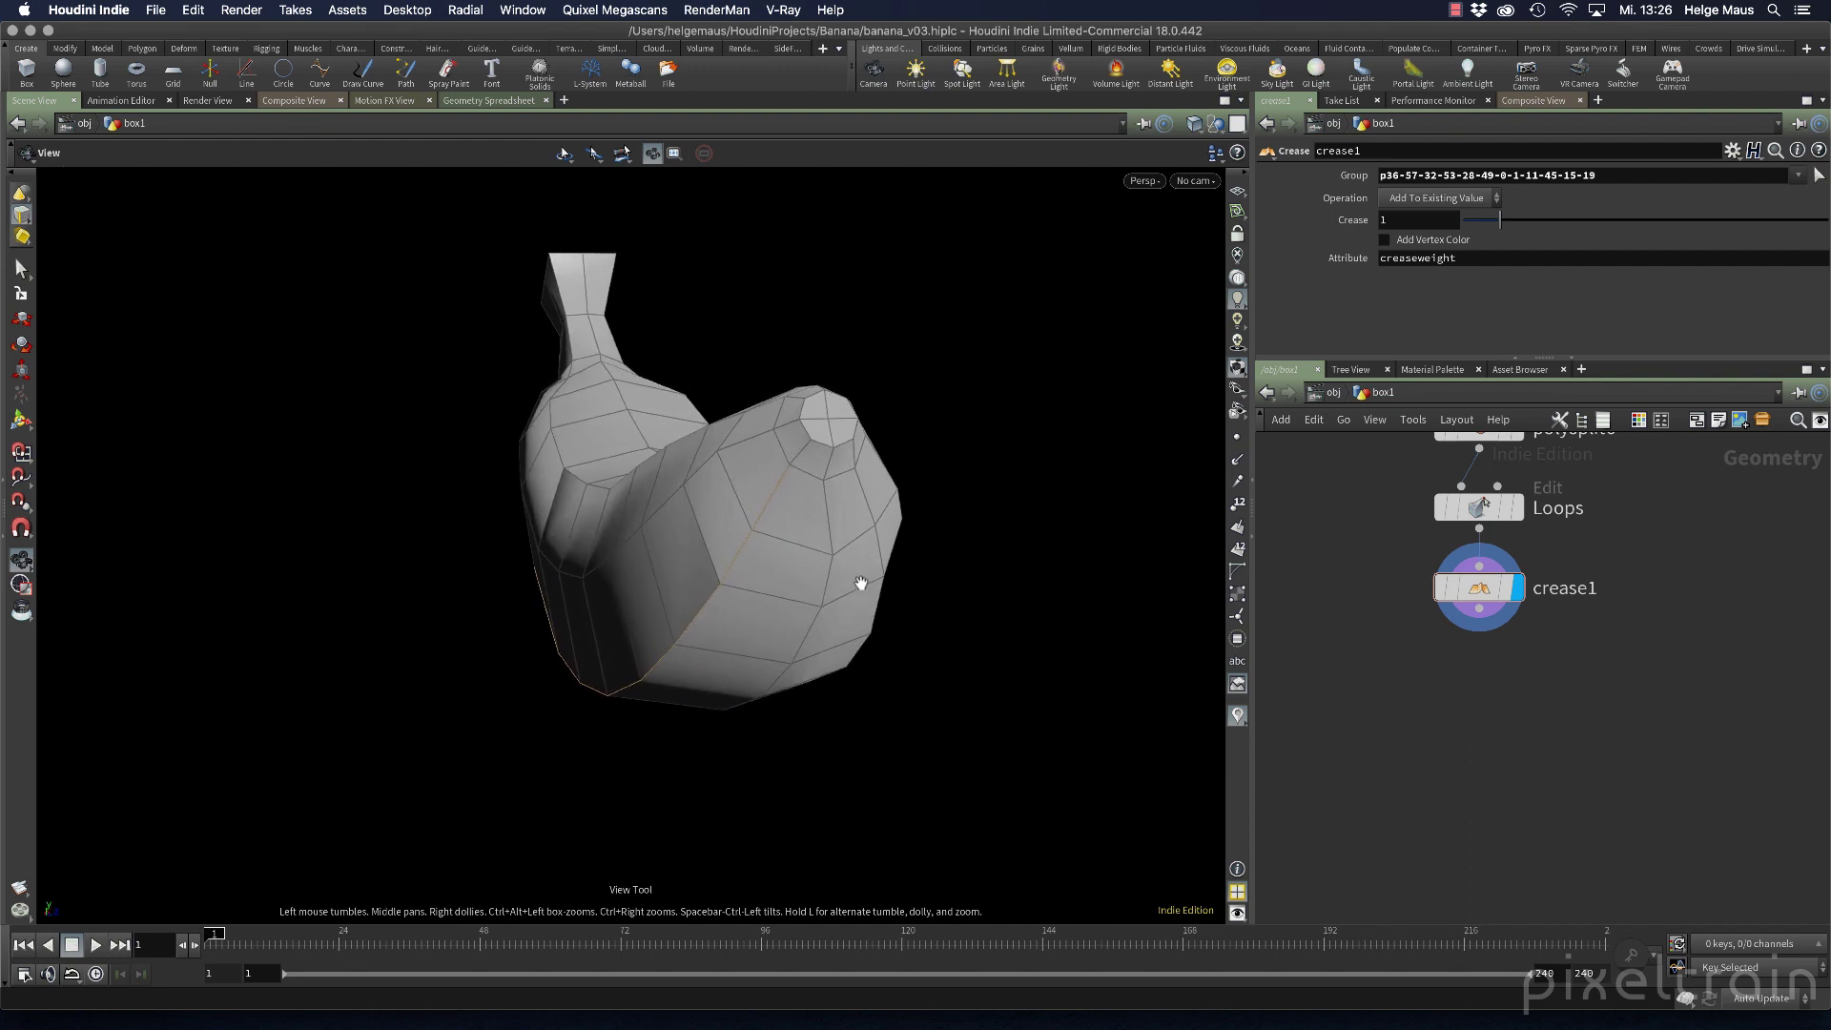
key("shift+c")
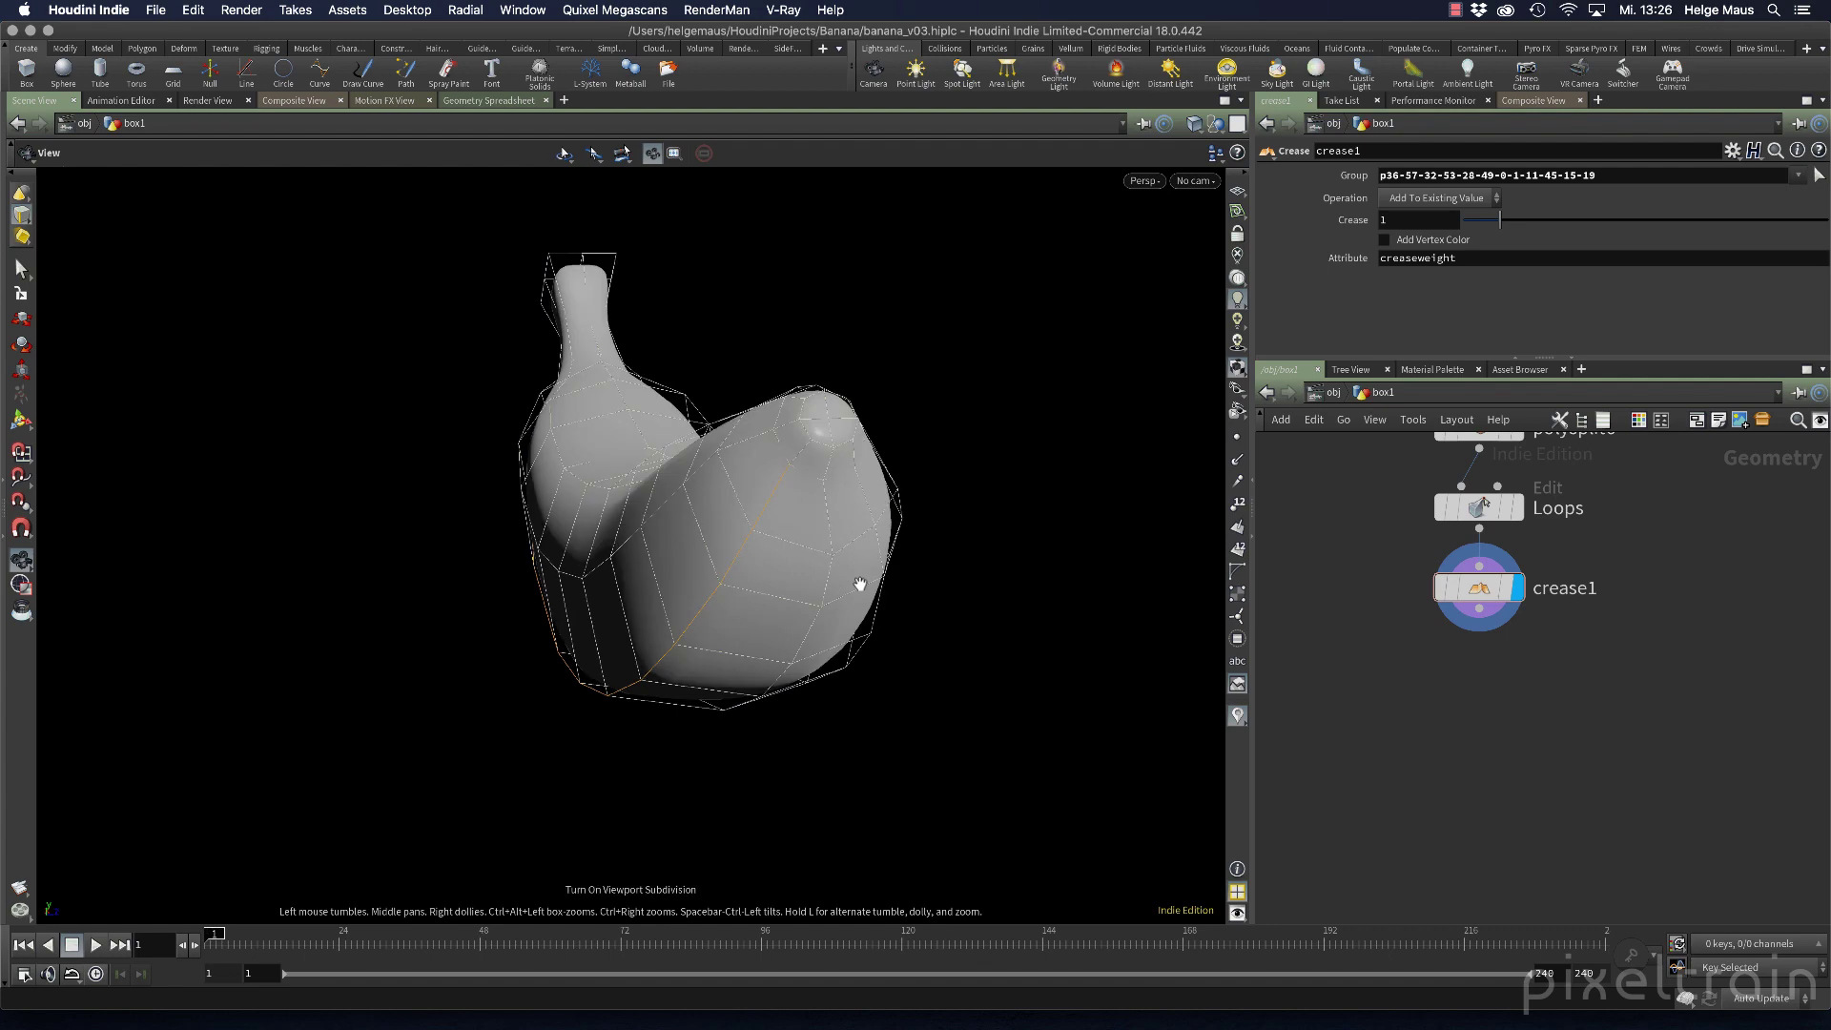
key("s")
key("Escape")
left_click_drag(527, 743, 935, 667)
right_click_drag(936, 667, 572, 670)
left_click_drag(572, 670, 627, 682)
left_click_drag(832, 681, 668, 601, "alt")
middle_click_drag(668, 601, 512, 600, "alt")
right_click_drag(511, 600, 744, 359)
key("s")
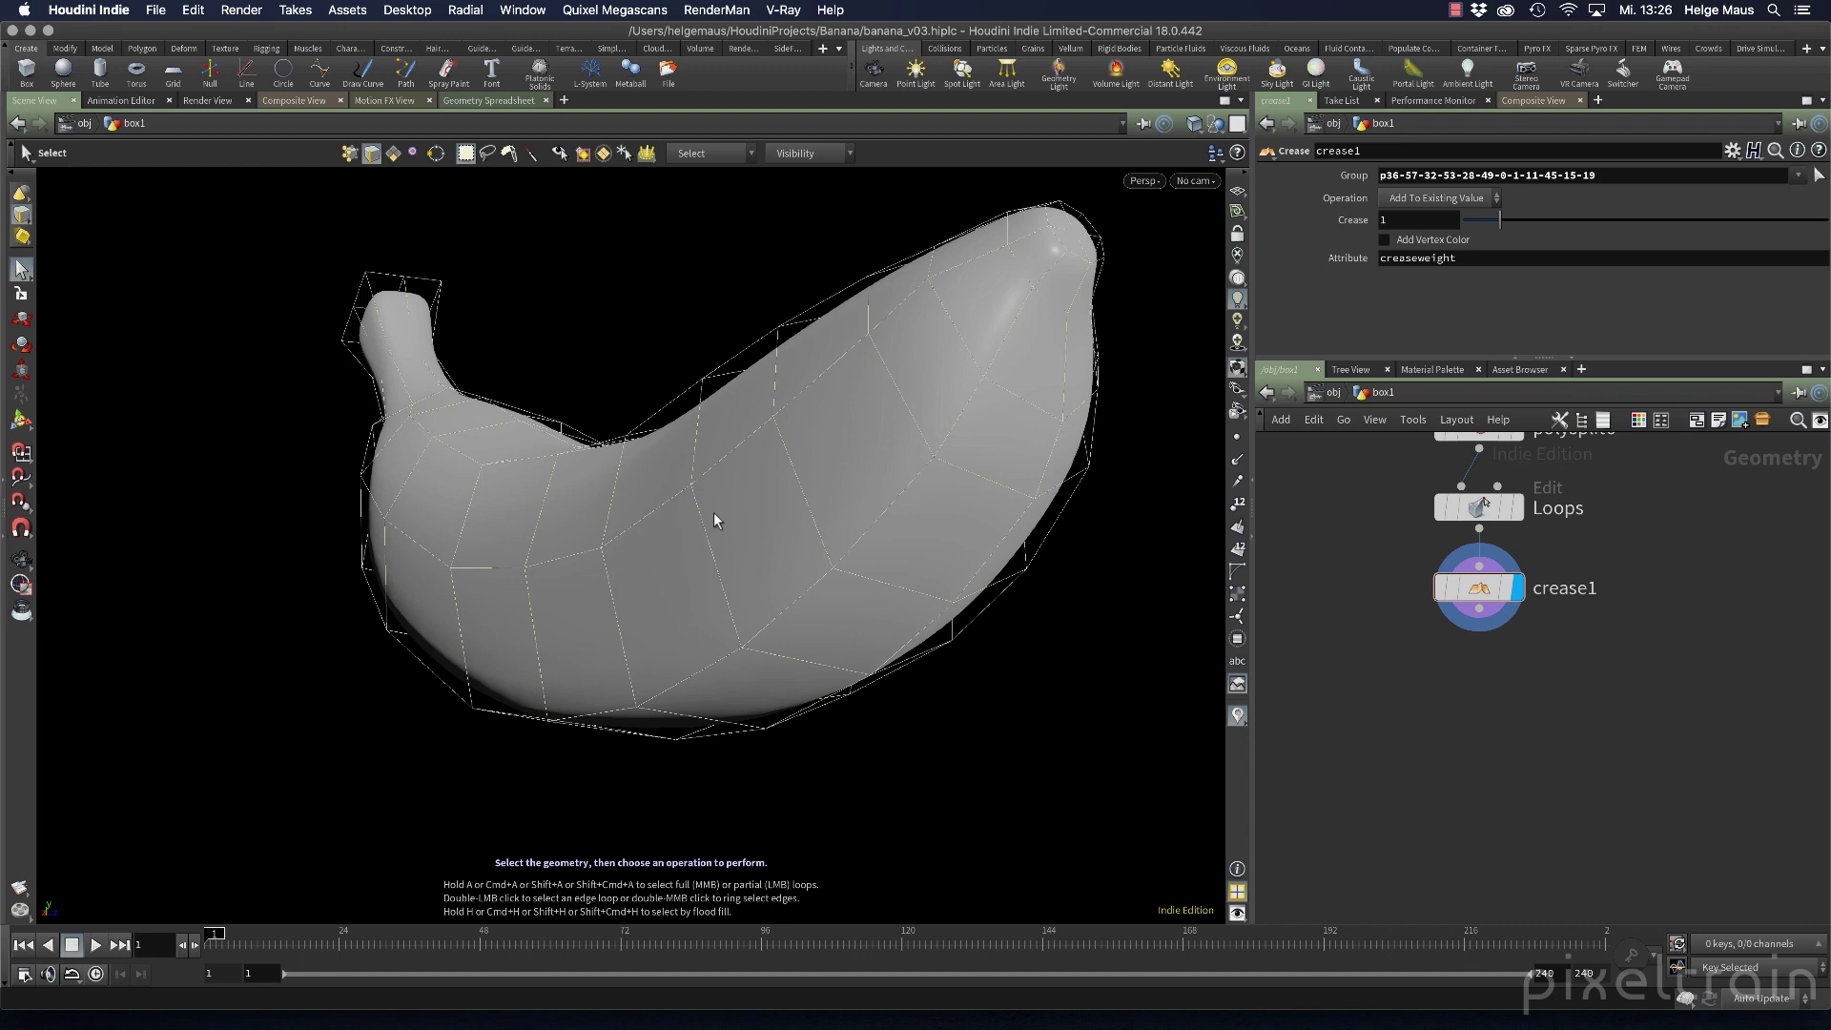
key("shift+c")
Add a Subdivide node after the crease node, display its result and align it beneath the crease node
left_click(1486, 616)
key("Tab")
type("sub")
key("Return")
left_click(1534, 766)
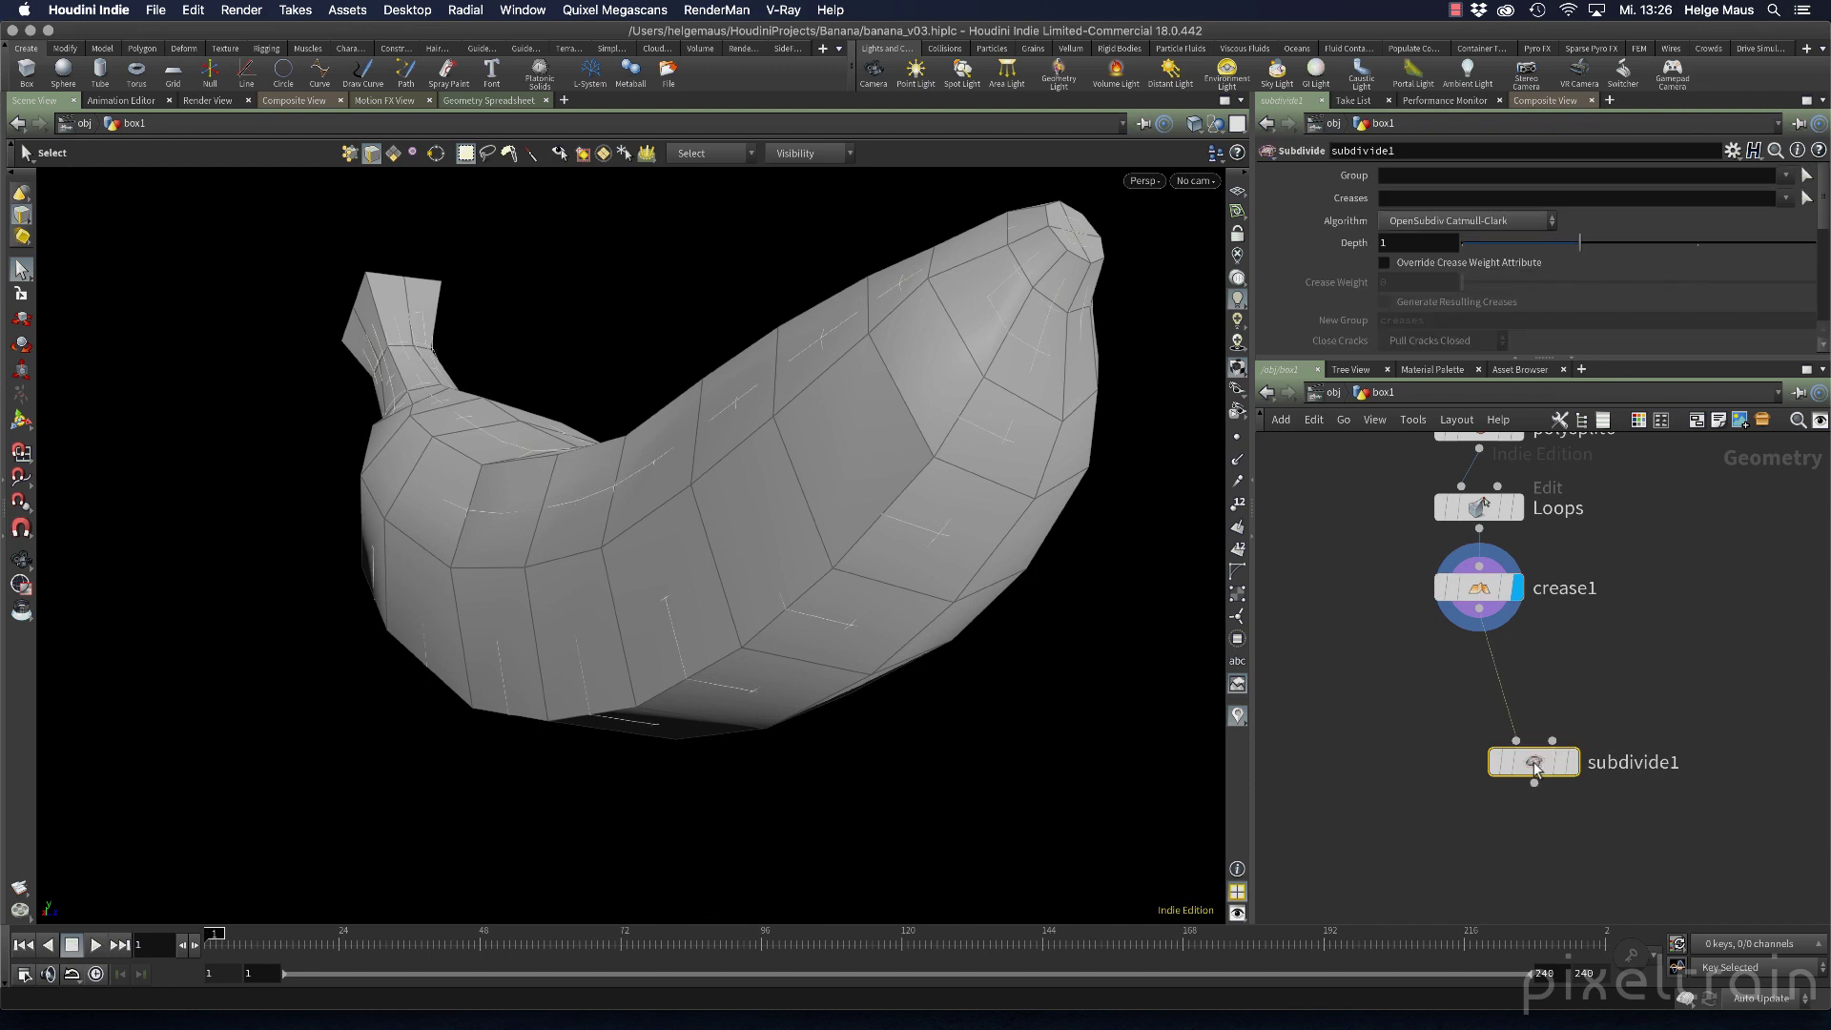
left_click(1567, 762)
left_click_drag(1552, 770, 1500, 799)
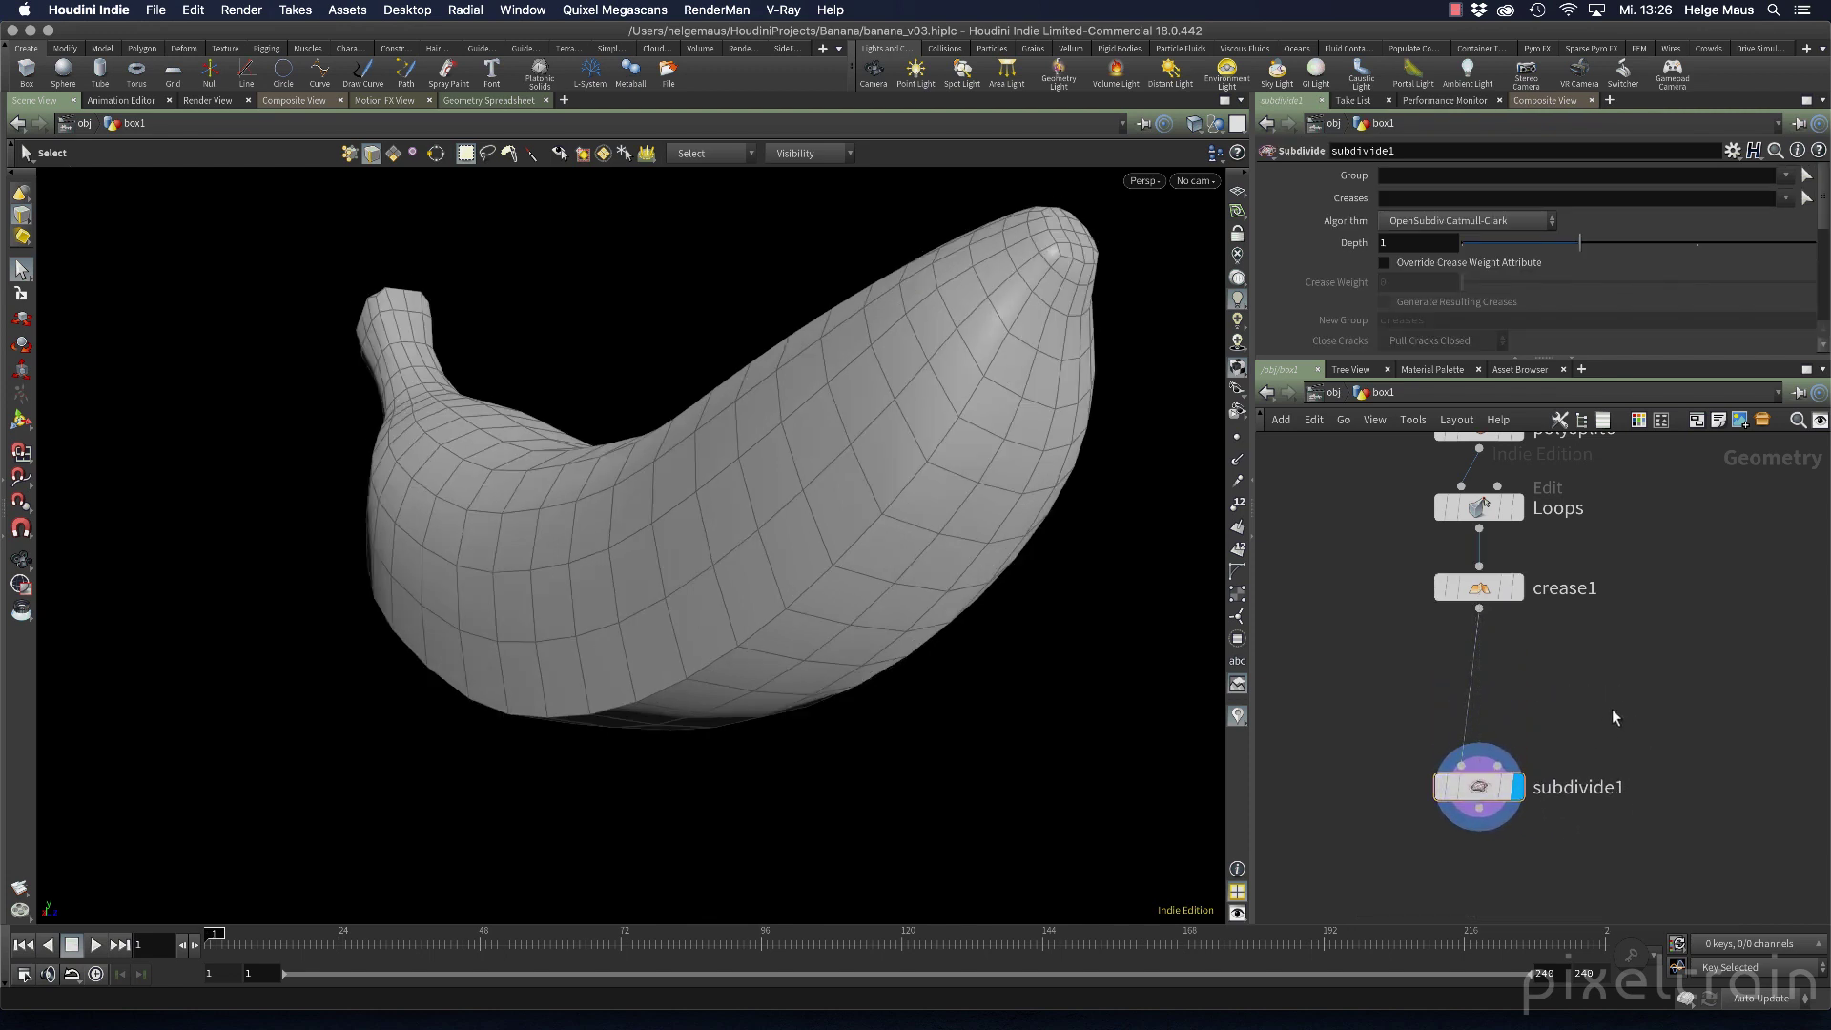
Examine the subdivided banana's creased edge from several angles and check the crease and subdivide nodes' parameters
right_click_drag(1017, 666, 1005, 706, "alt")
middle_click_drag(1005, 707, 878, 723, "alt")
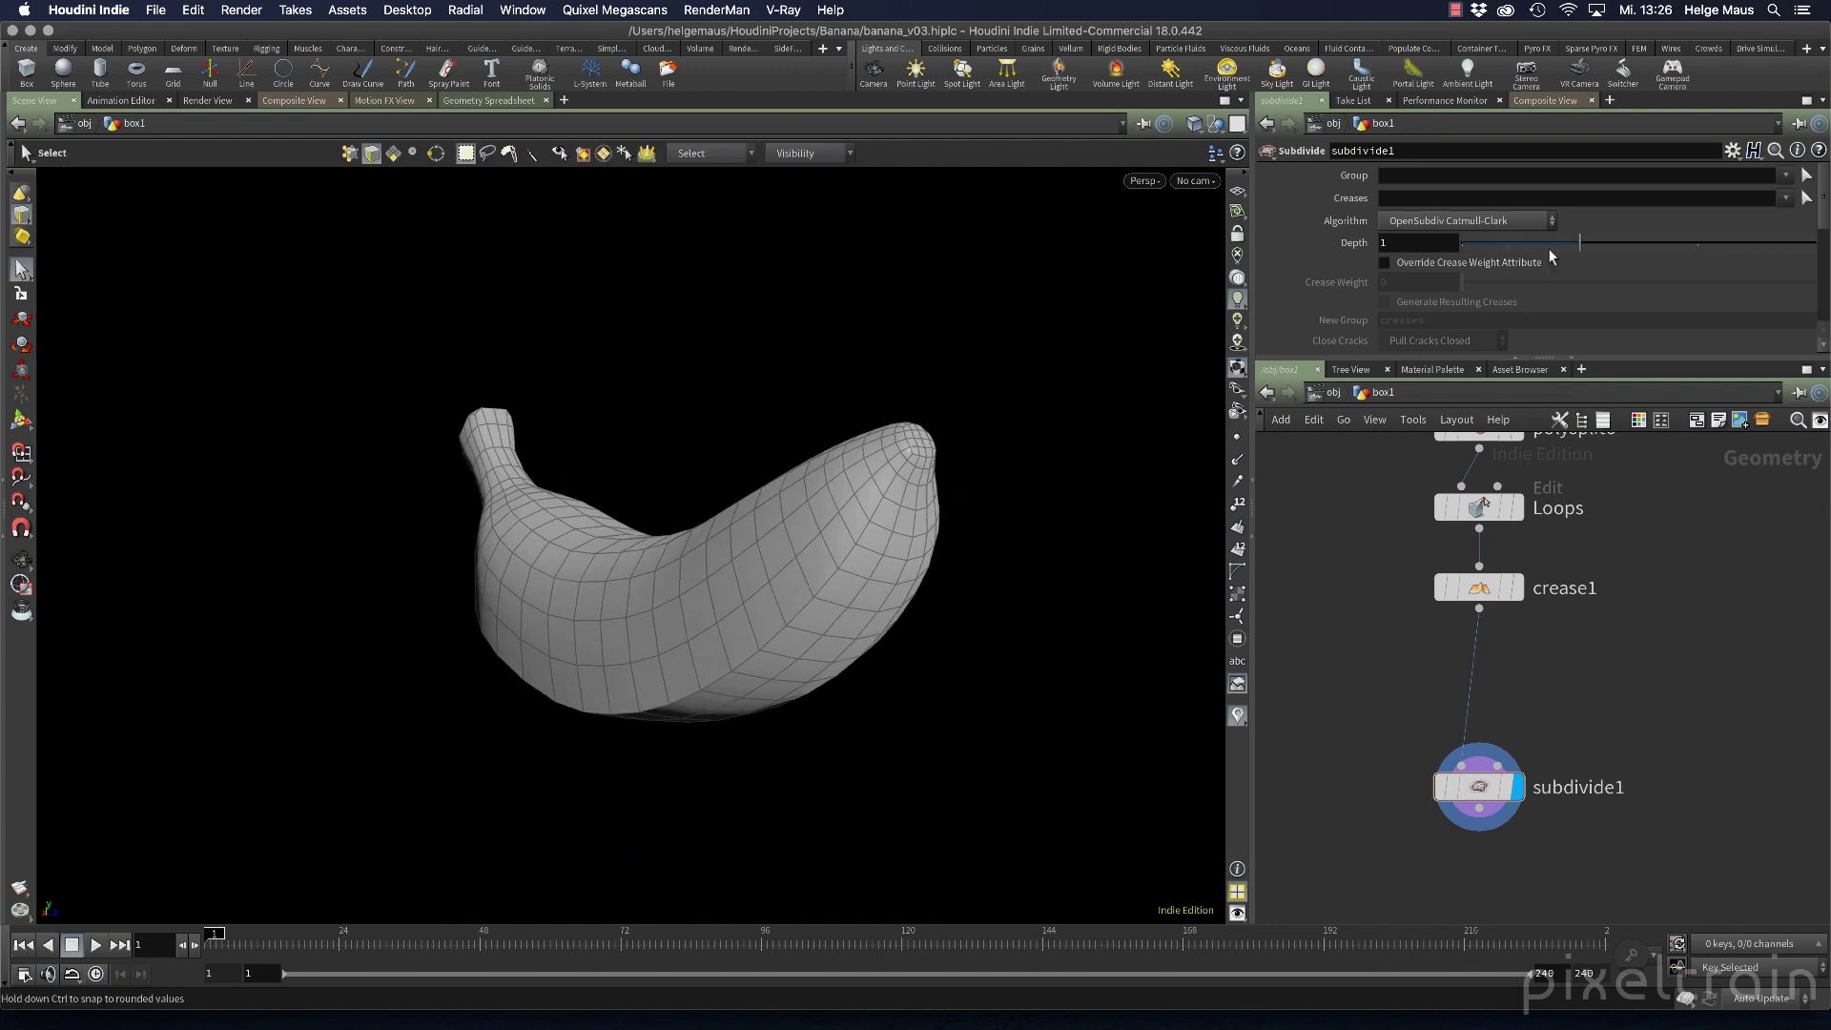
left_click_drag(810, 648, 634, 618, "alt")
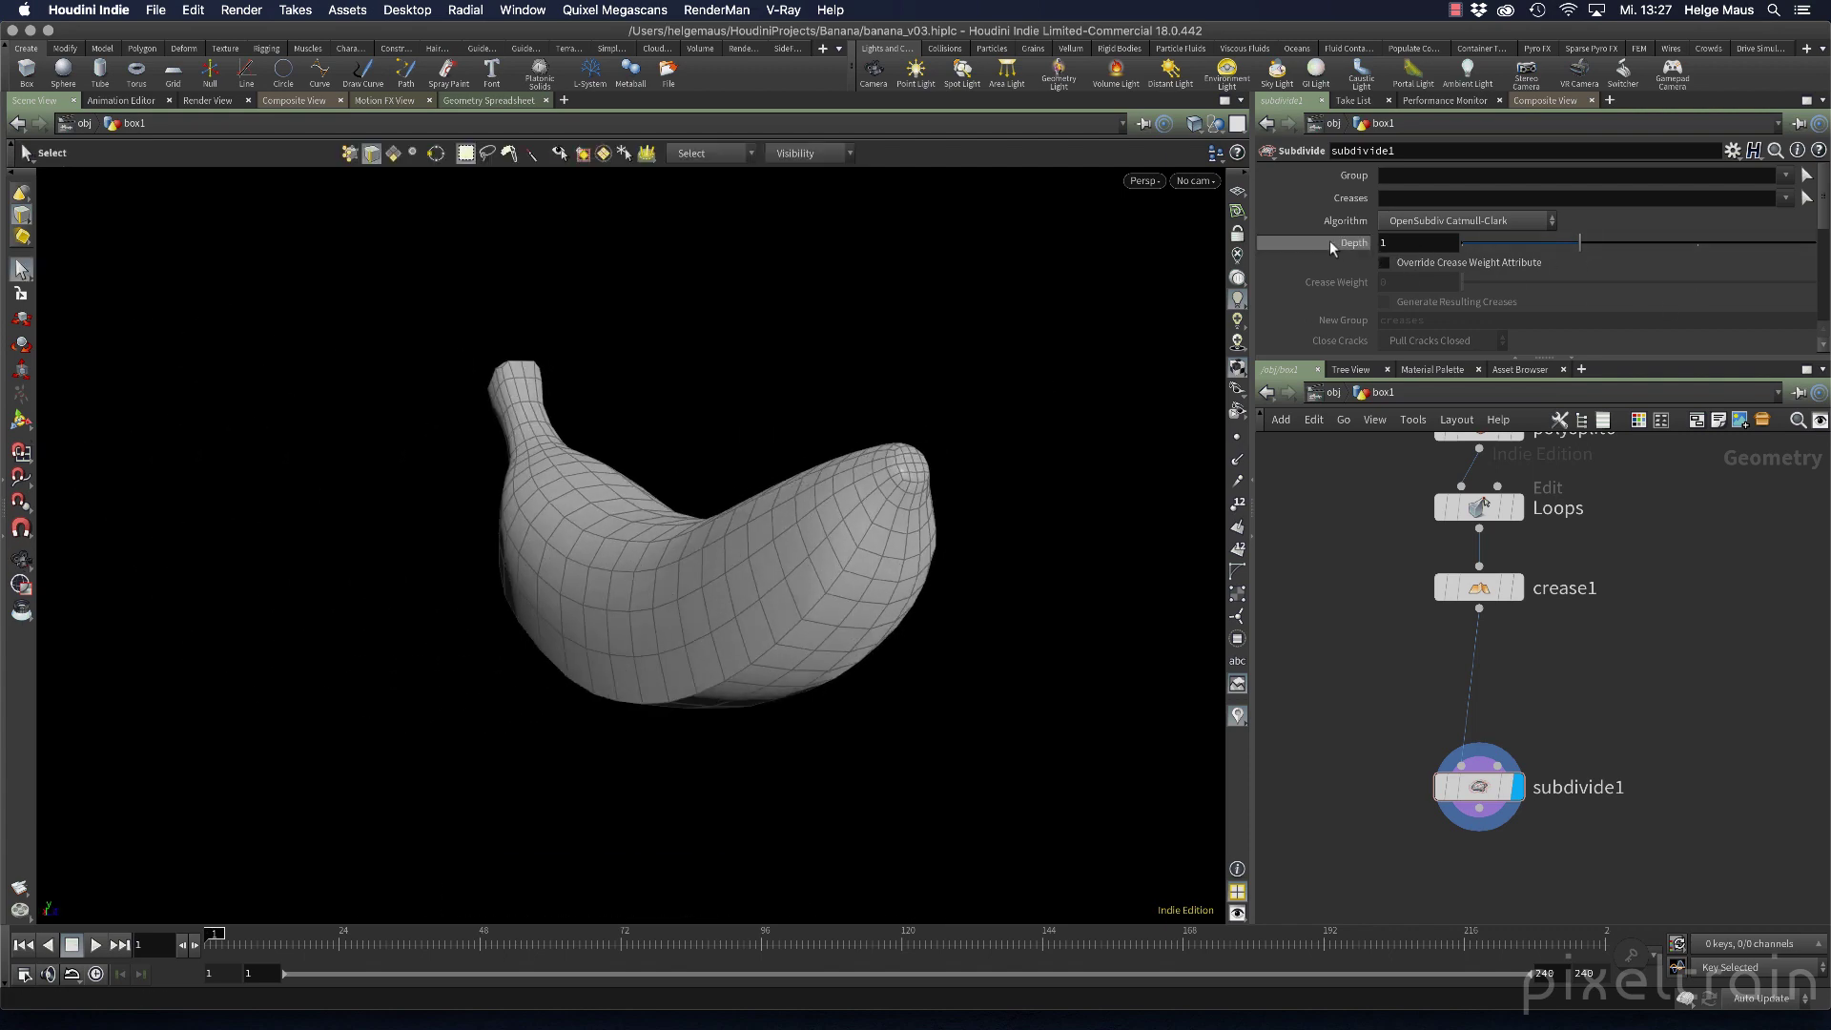
left_click_drag(769, 543, 832, 467, "alt")
left_click_drag(489, 648, 1106, 391, "alt")
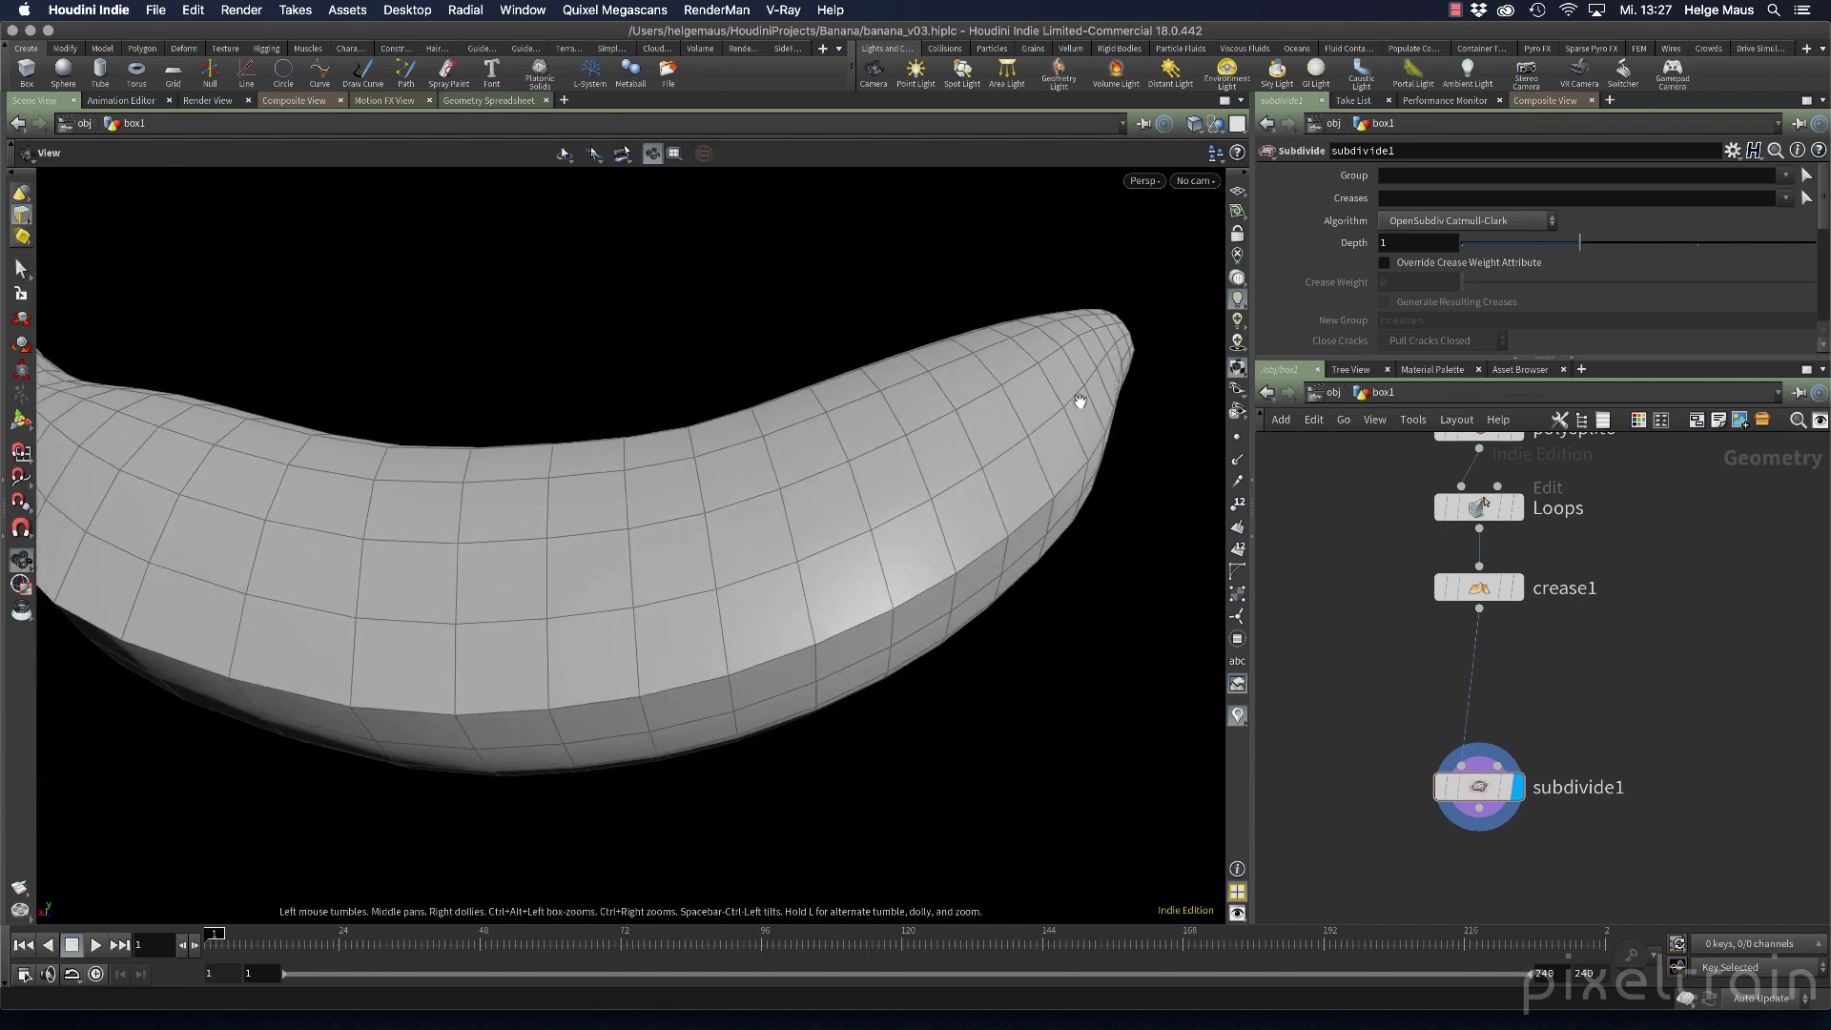
right_click_drag(1106, 391, 820, 450, "alt")
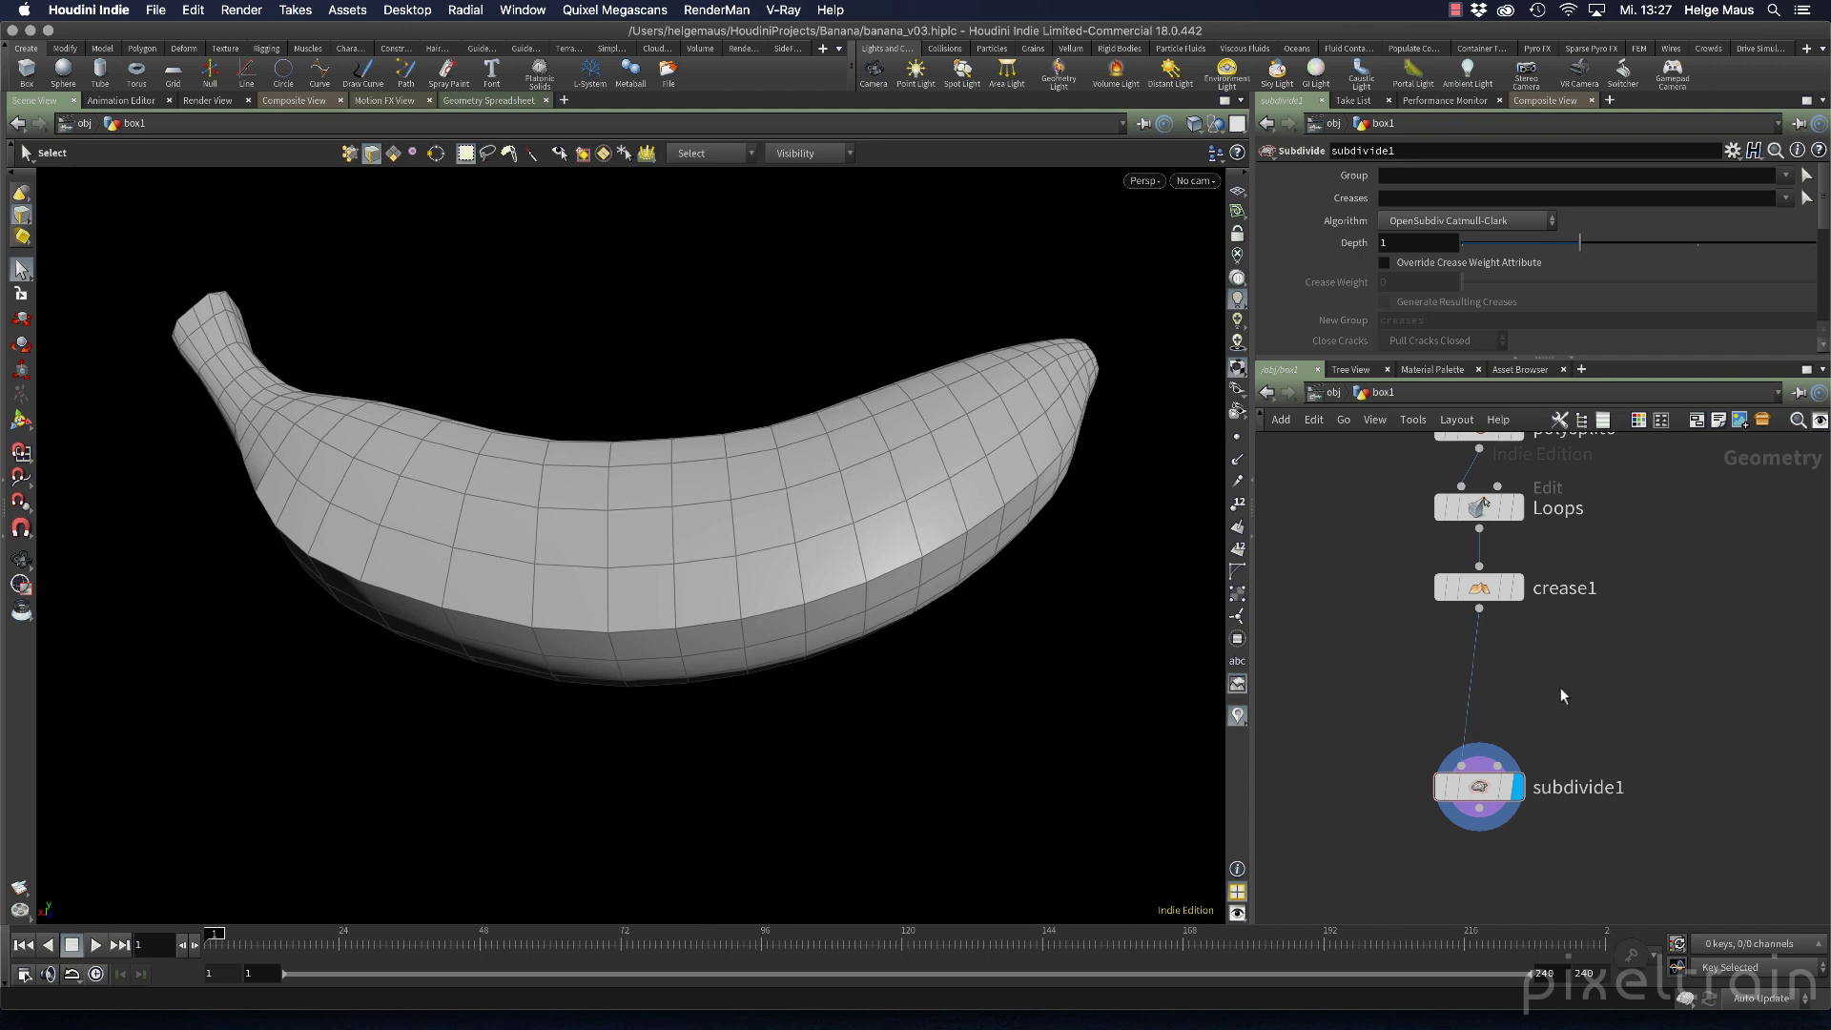
left_click(1489, 593)
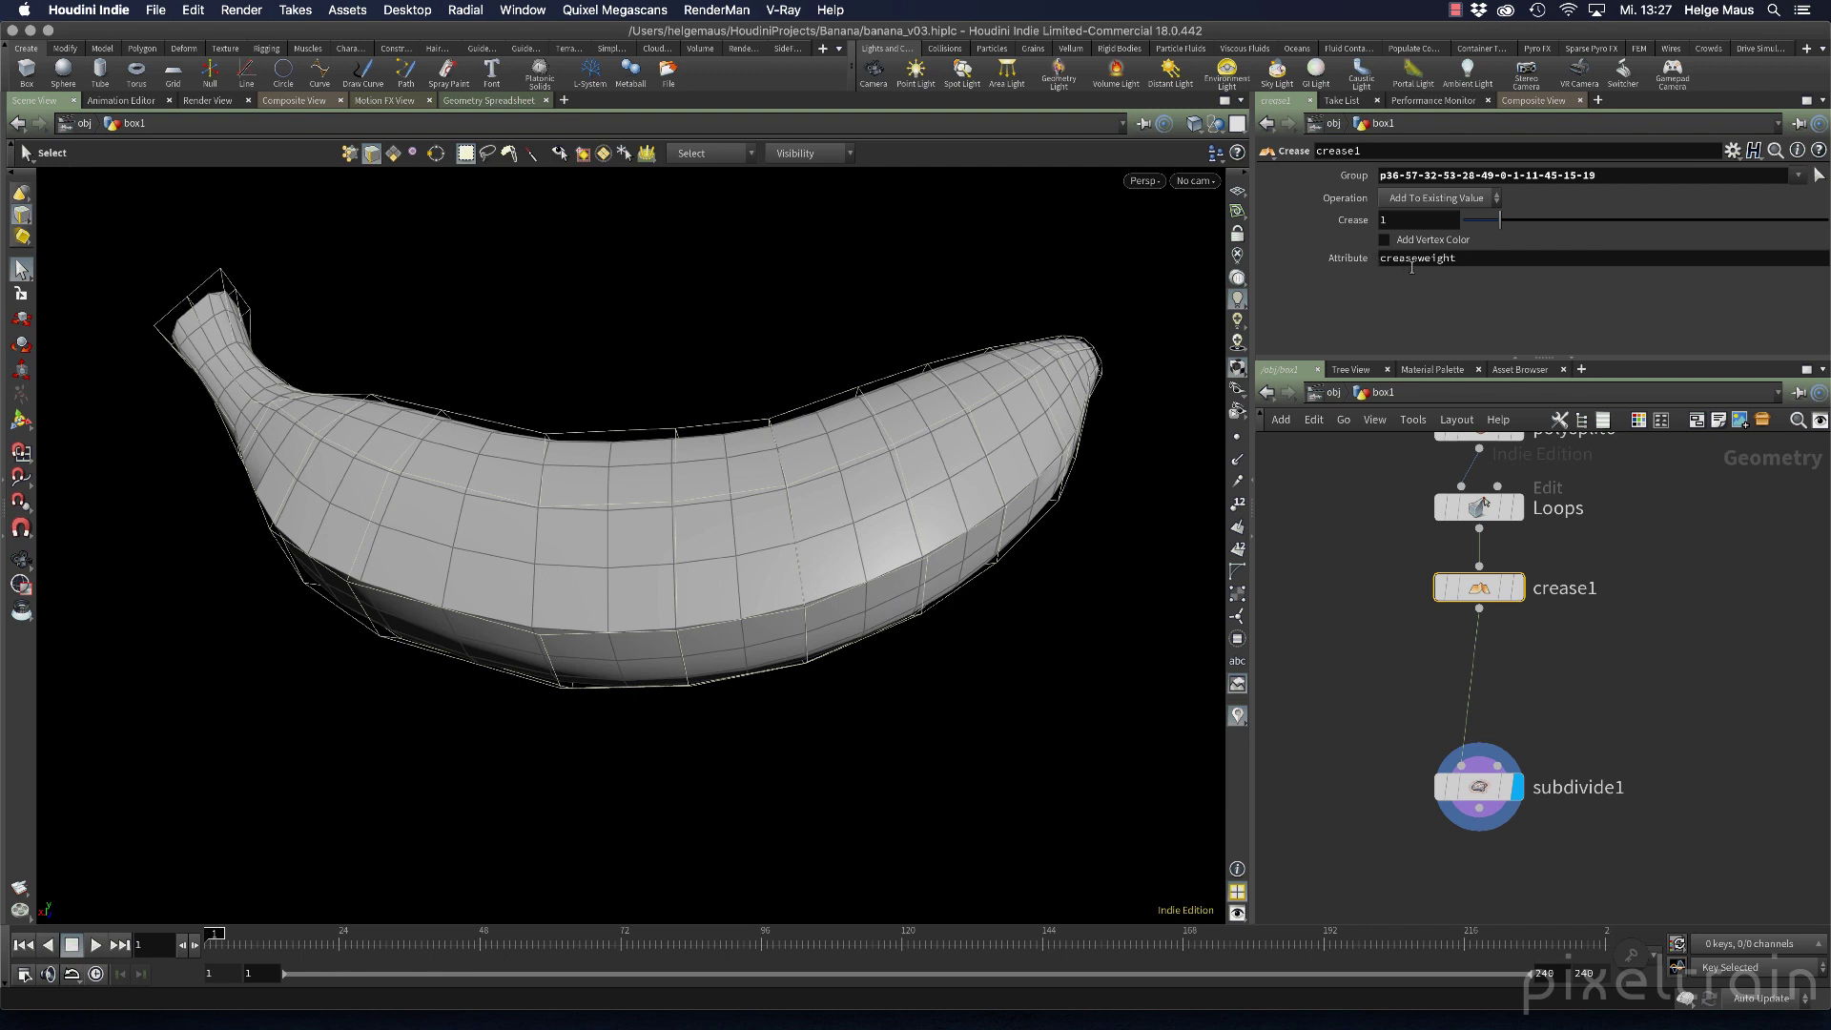
middle_click(1487, 587)
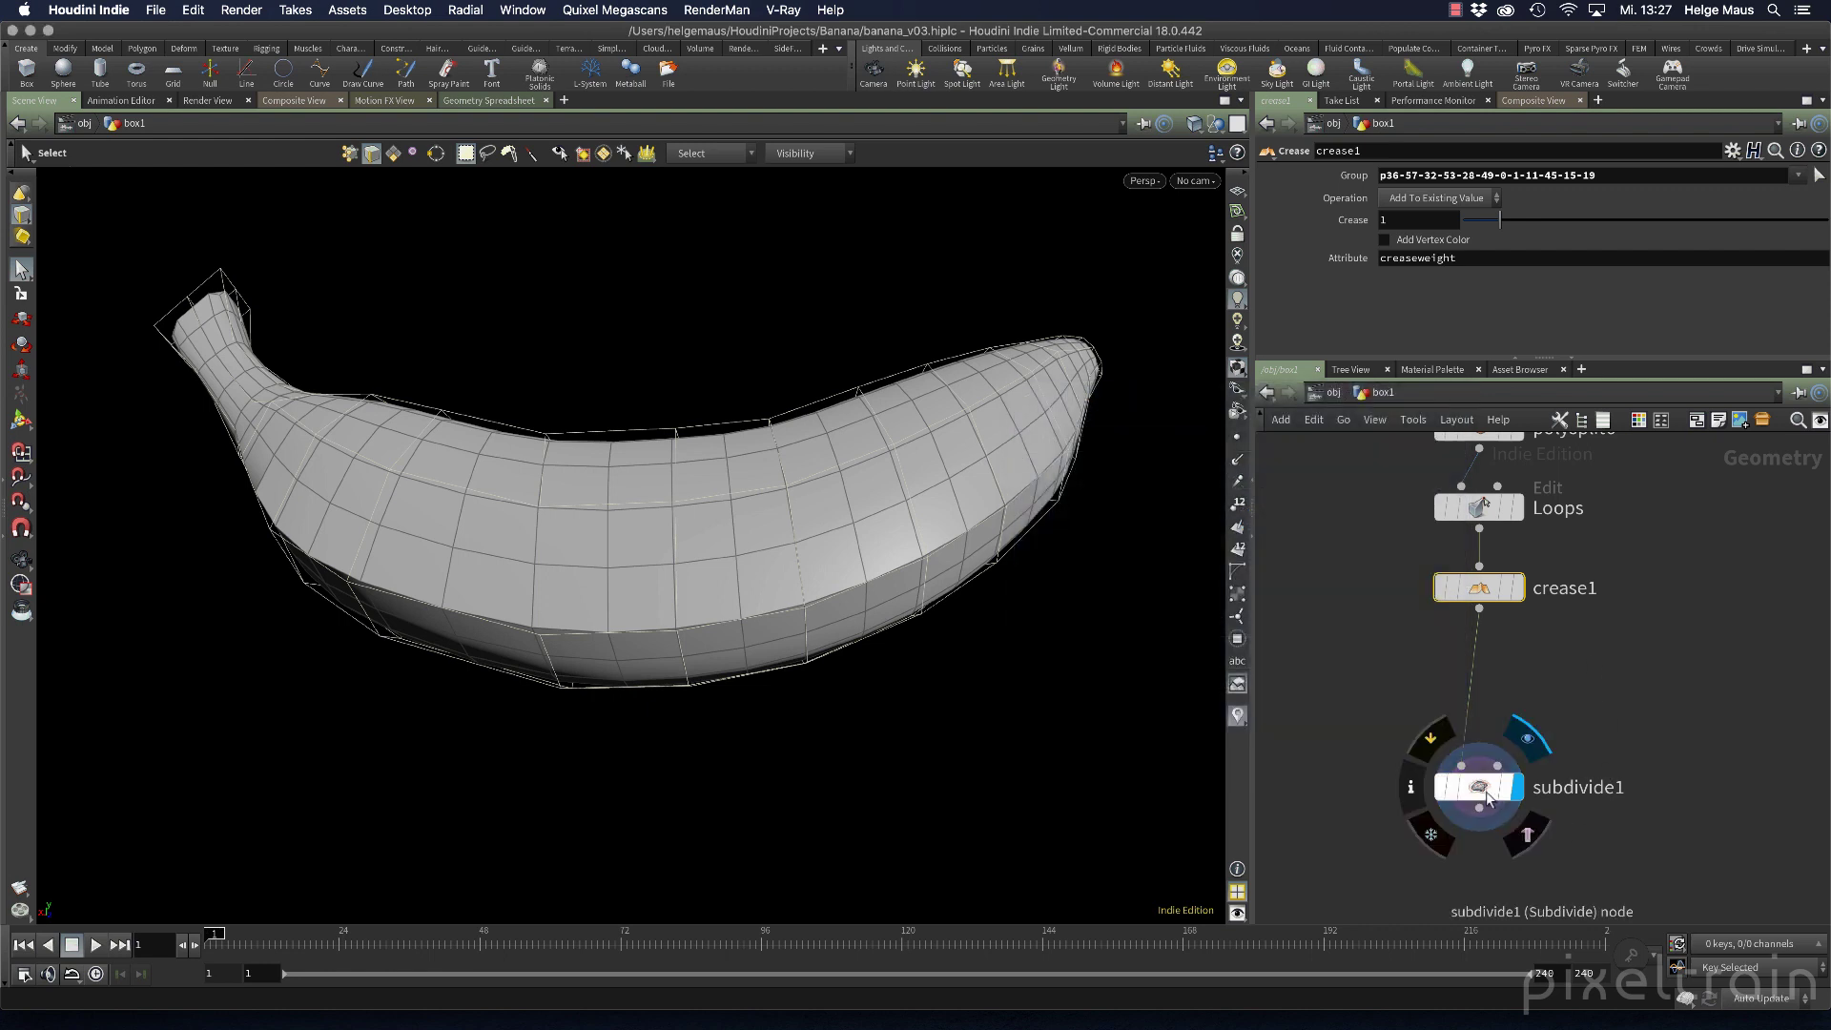
left_click(1478, 787)
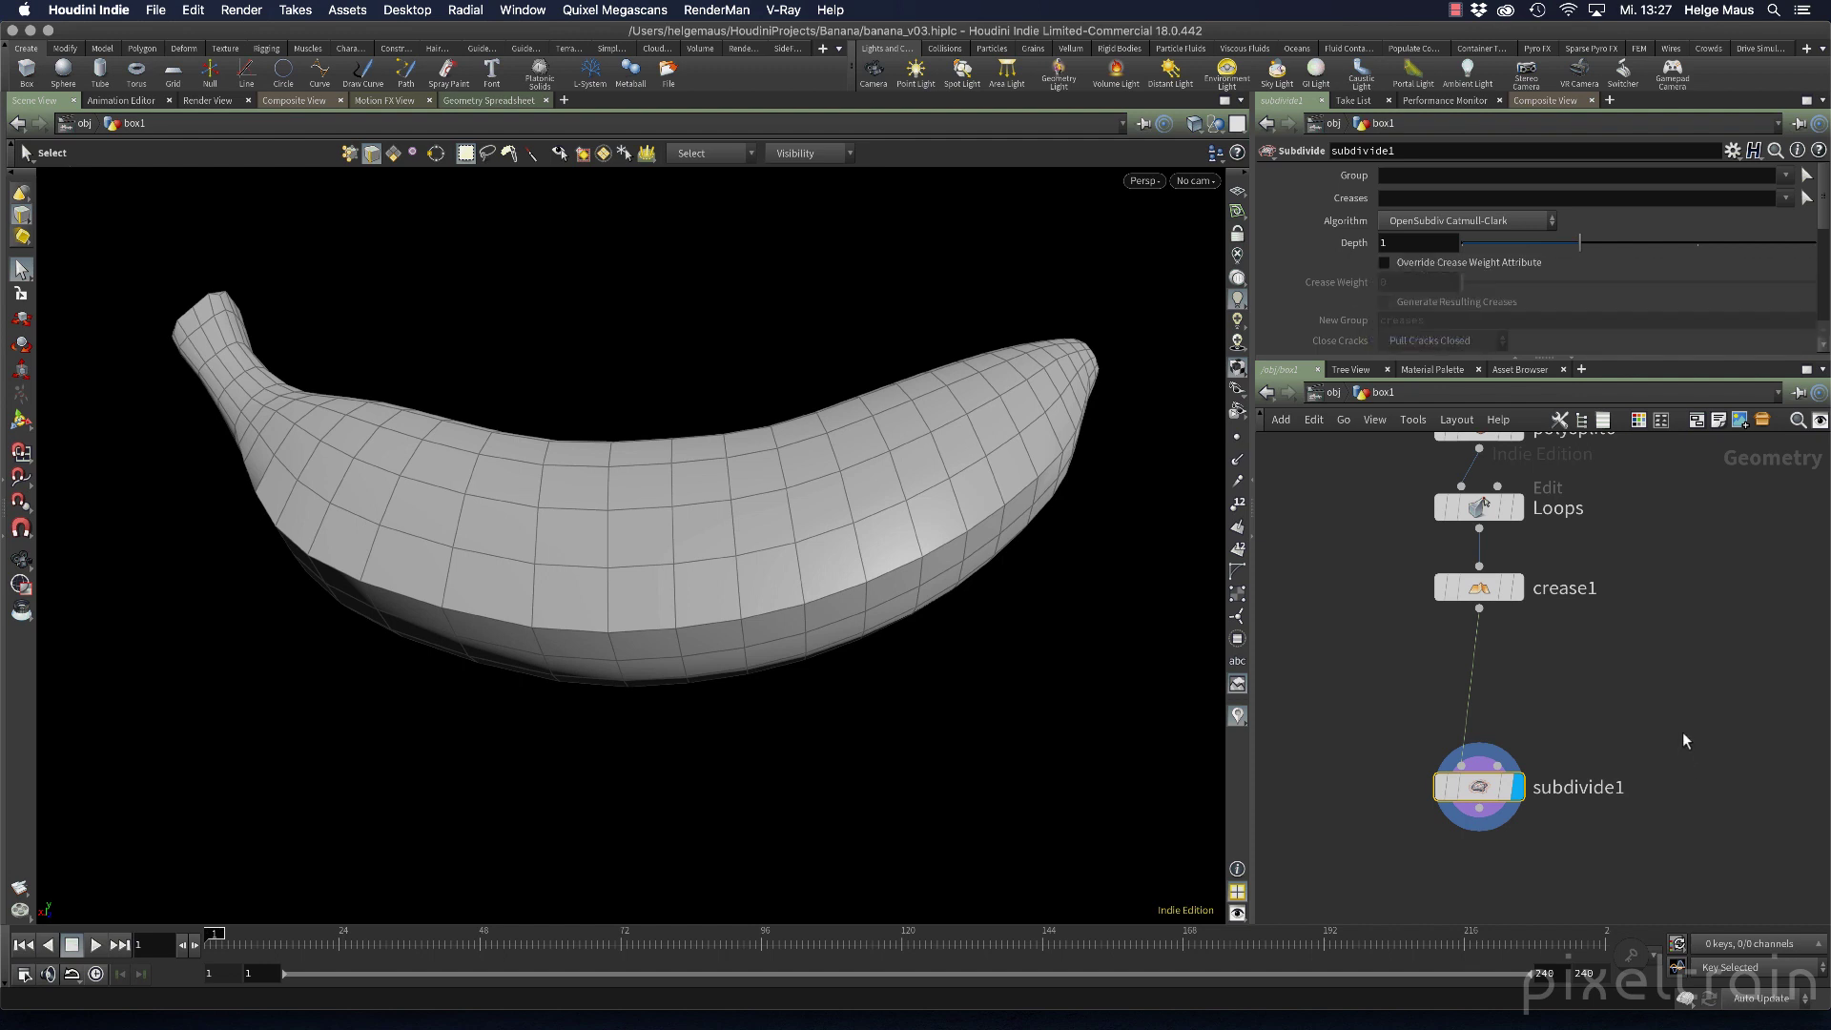
key("Escape")
left_click_drag(703, 675, 772, 630)
key("s")
Set the crease node's weight to 0.5 and inspect the softened edge from the stem side
left_click(1479, 588)
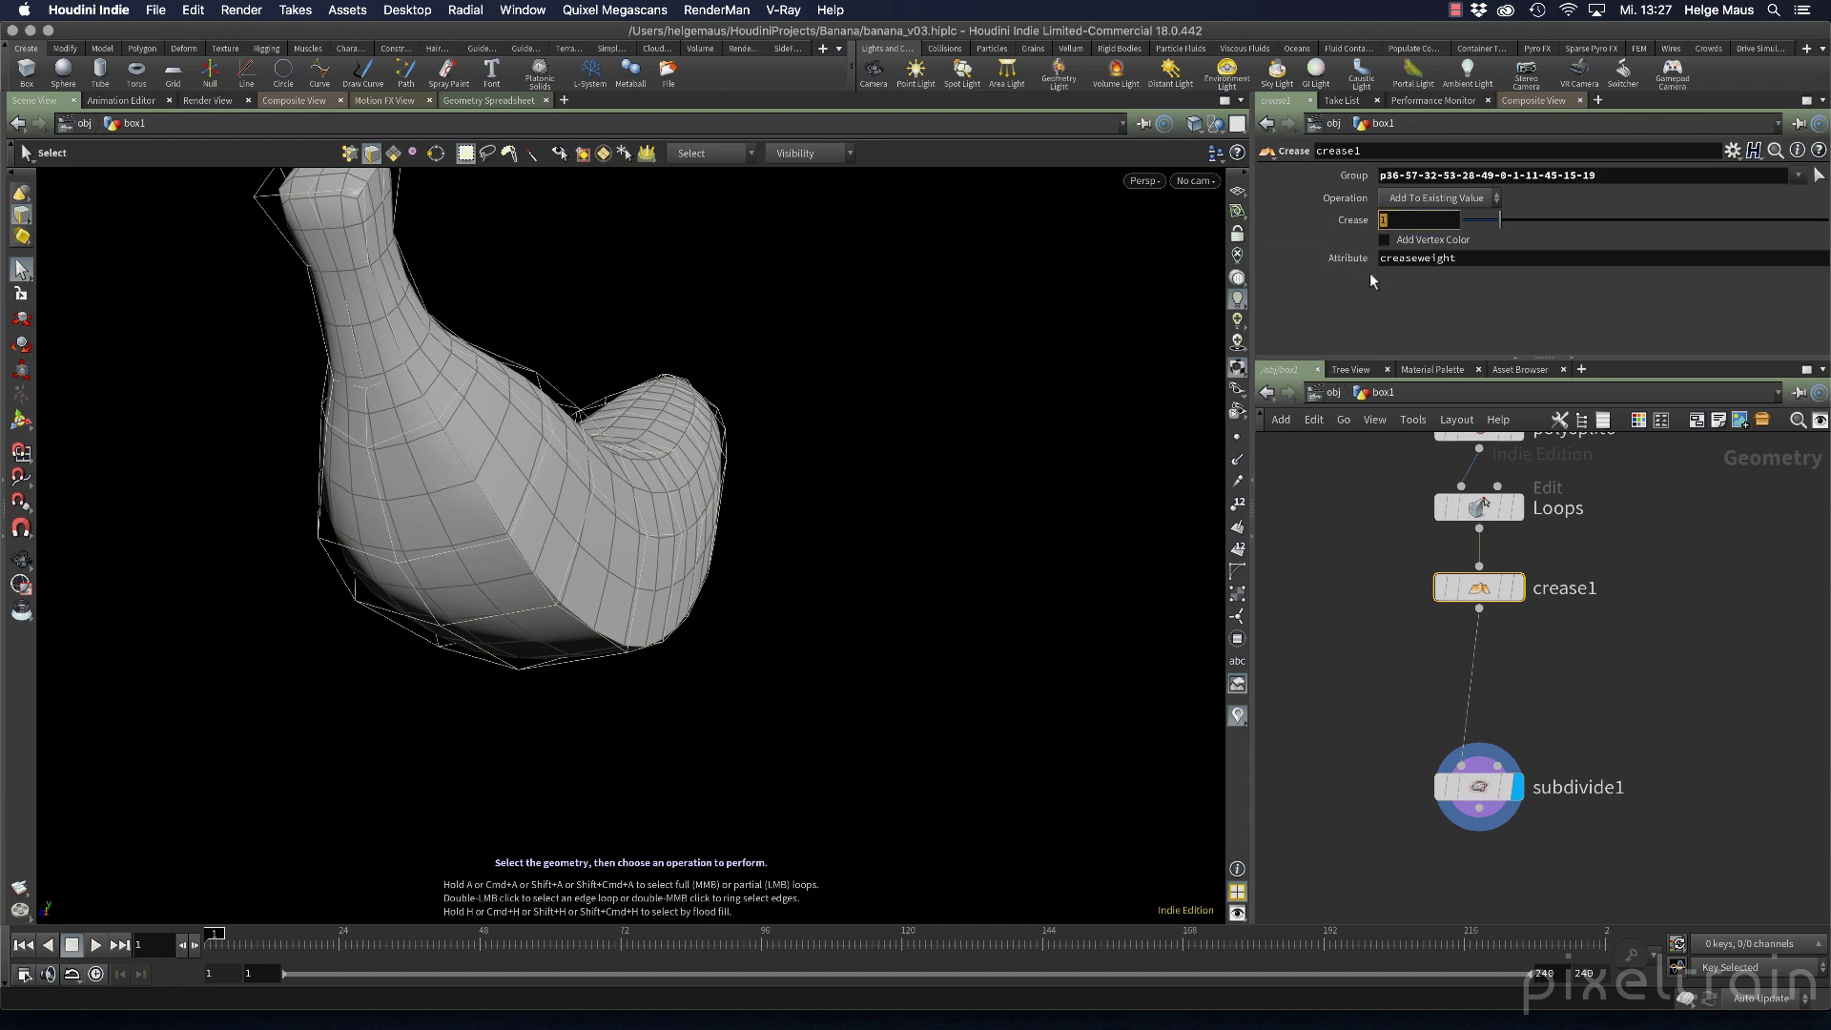
type(".5")
key("Return")
key("Escape")
left_click_drag(732, 633, 600, 620)
key("s")
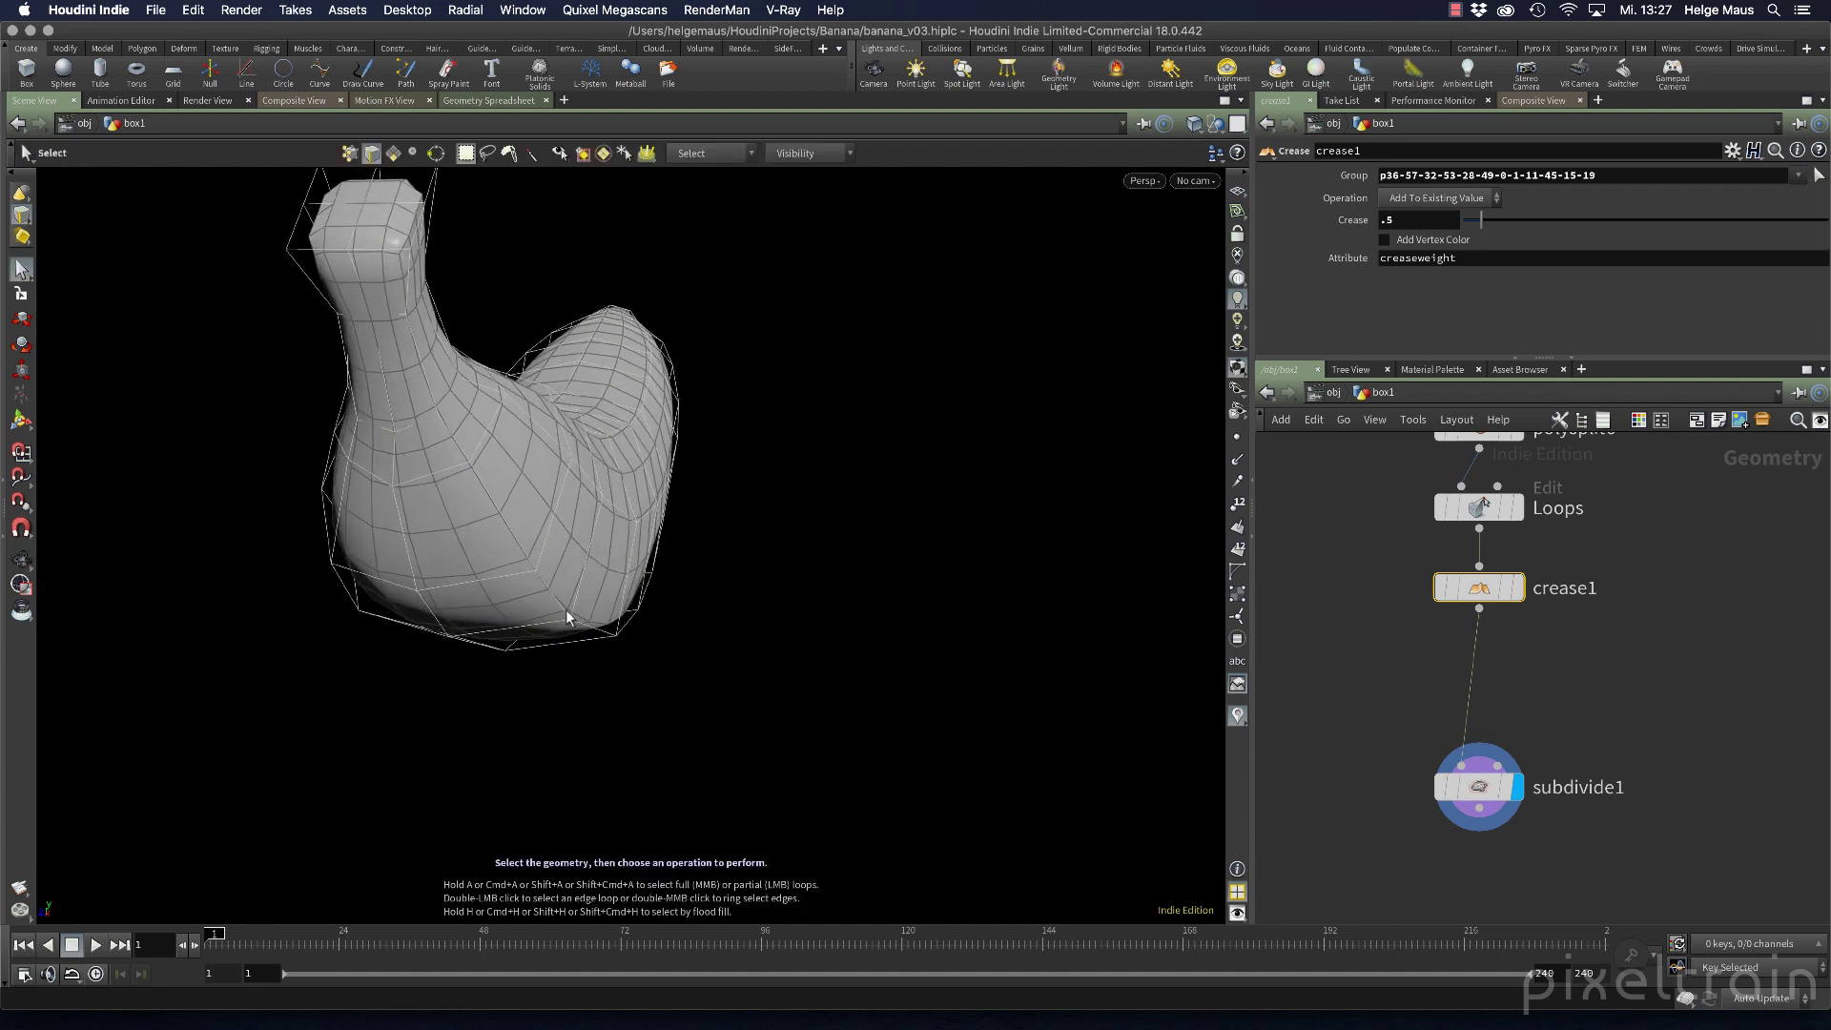
key("Escape")
mouse_move(791, 614)
left_mouse_down()
mouse_move(490, 613)
mouse_move(319, 580)
mouse_move(626, 563)
mouse_move(804, 622)
left_mouse_up()
key("s")
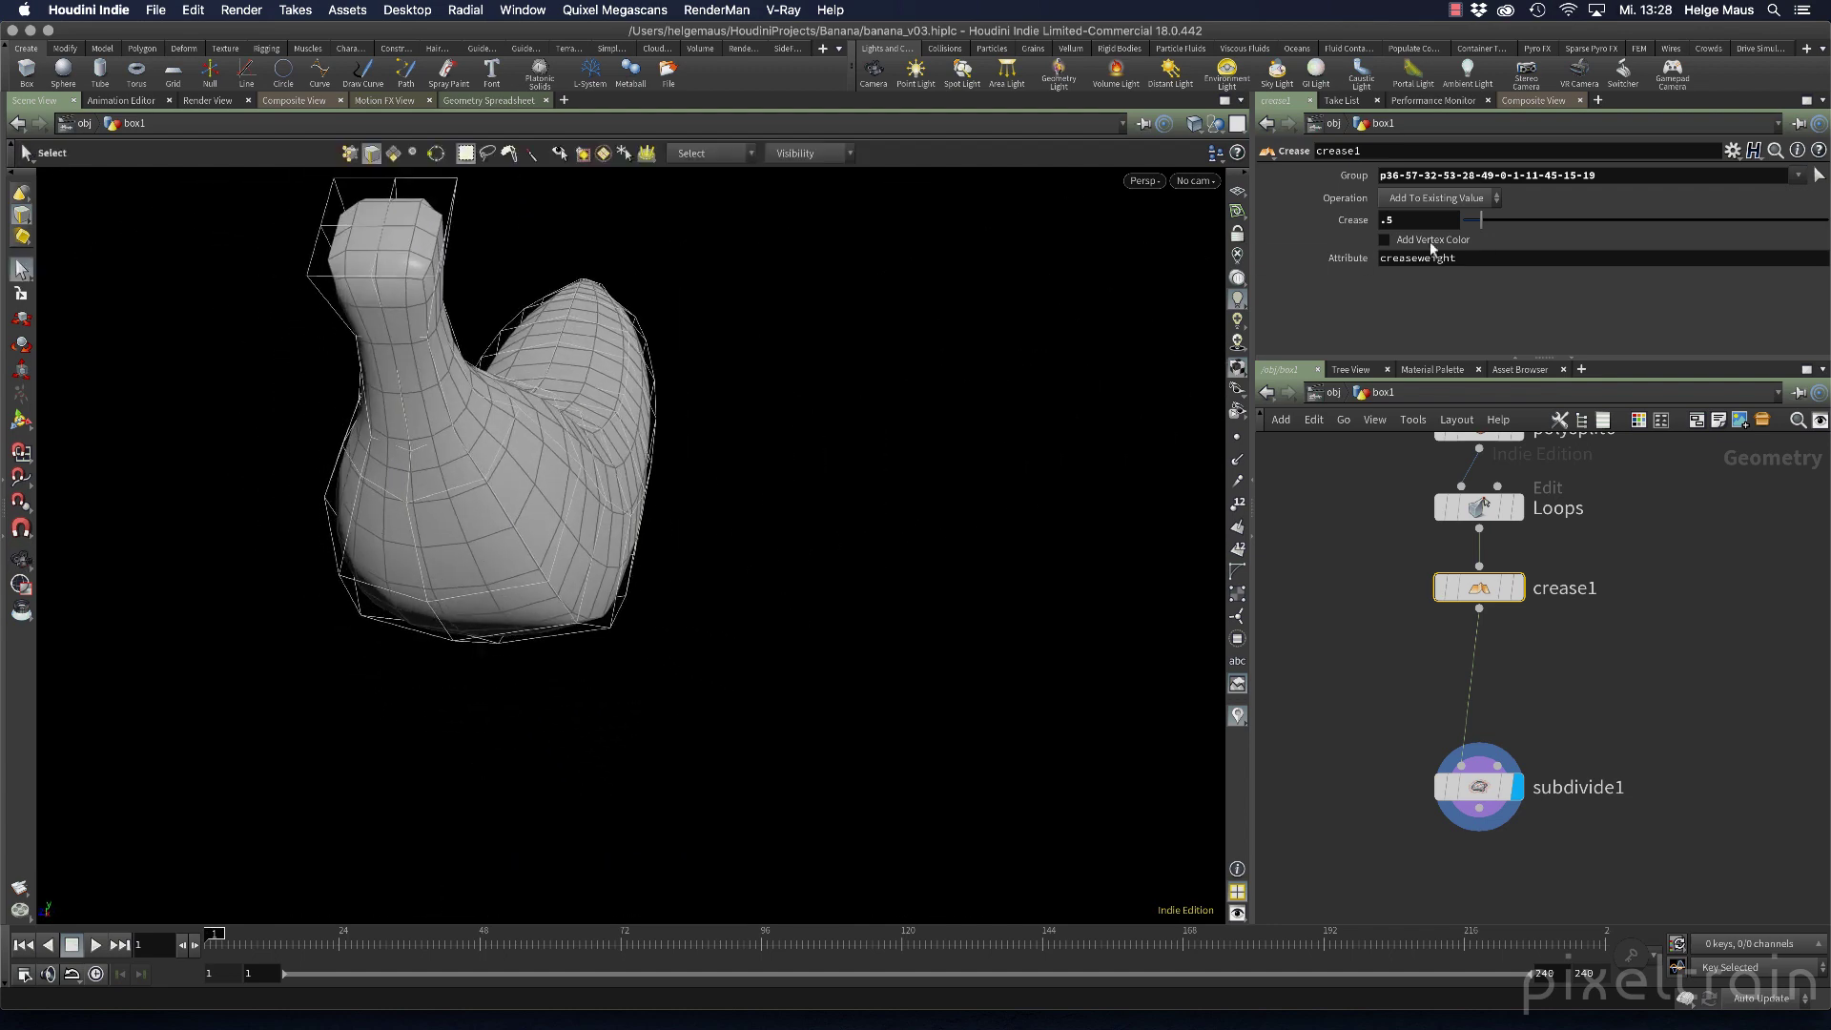
Set the crease weight to 1 and inspect the sharpened edge up close
mouse_move(1481, 221)
left_mouse_down()
mouse_move(1512, 223)
mouse_move(1462, 237)
mouse_move(1487, 238)
left_mouse_up()
mouse_move(1484, 239)
left_mouse_down()
mouse_move(1456, 238)
mouse_move(1479, 236)
left_mouse_up()
type("1")
key("Return")
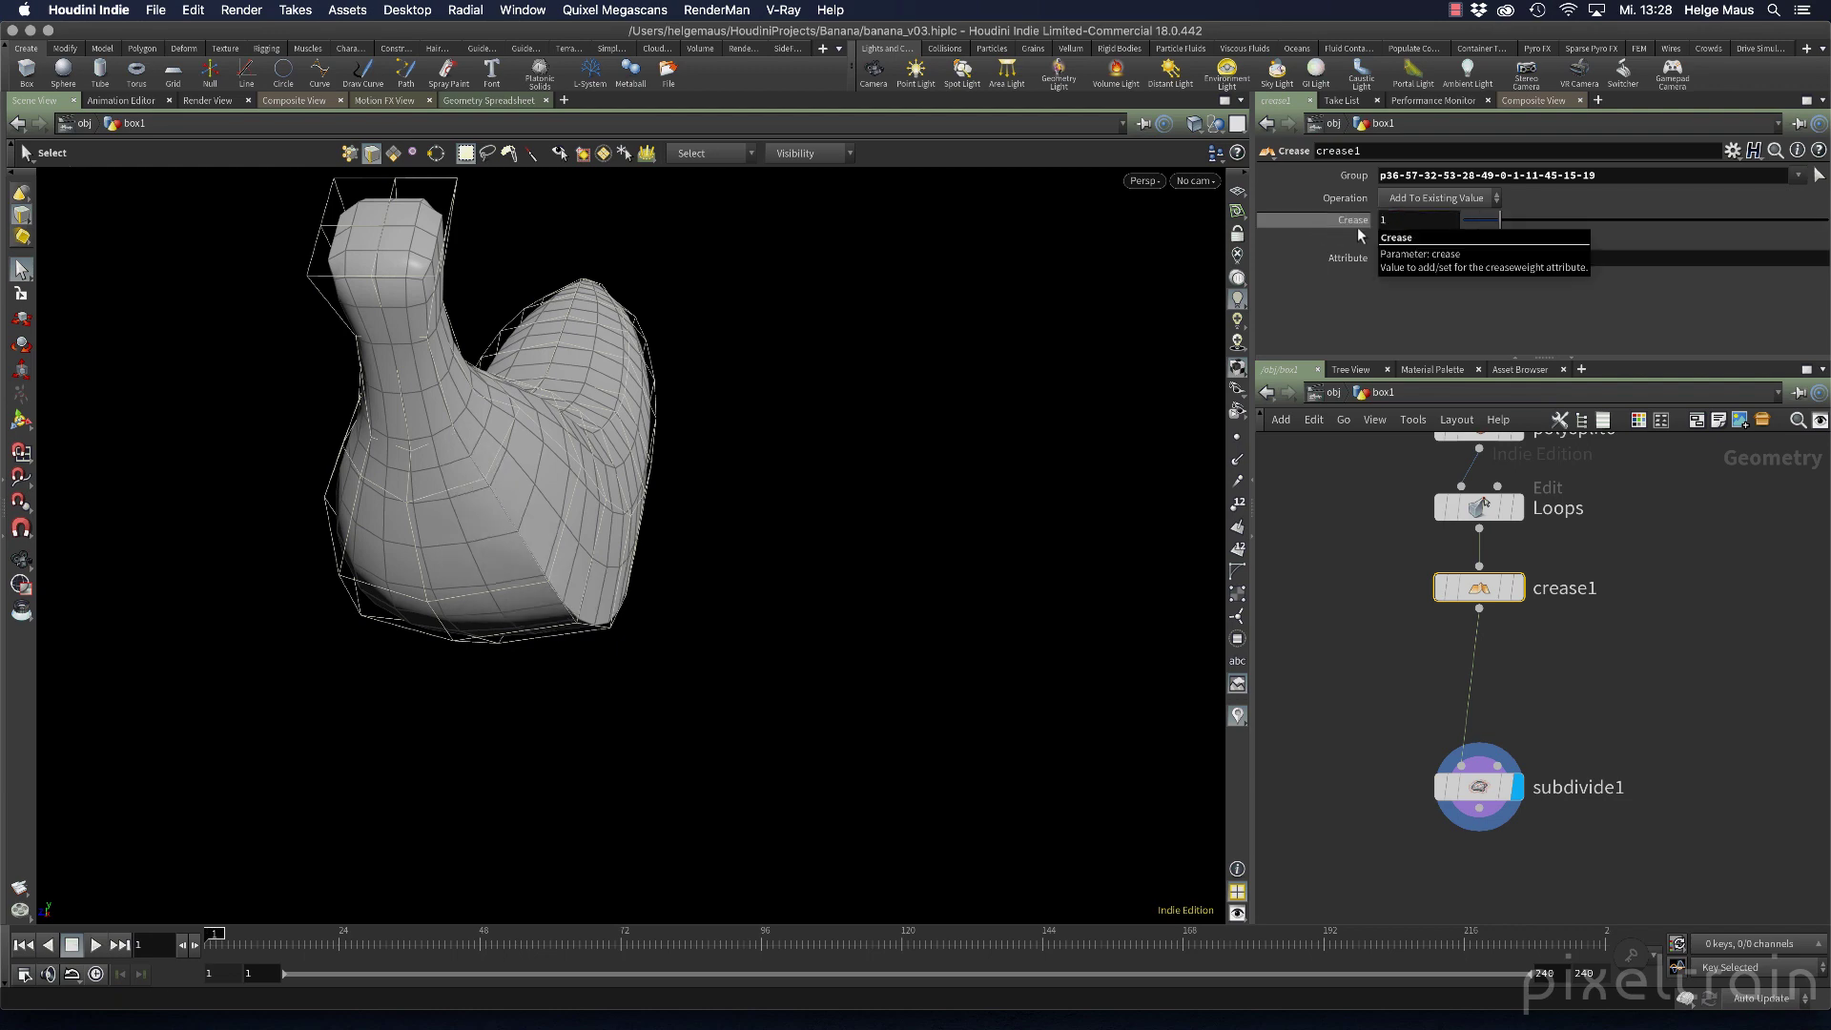
left_click_drag(839, 667, 511, 685, "alt")
right_click_drag(511, 684, 813, 609, "alt")
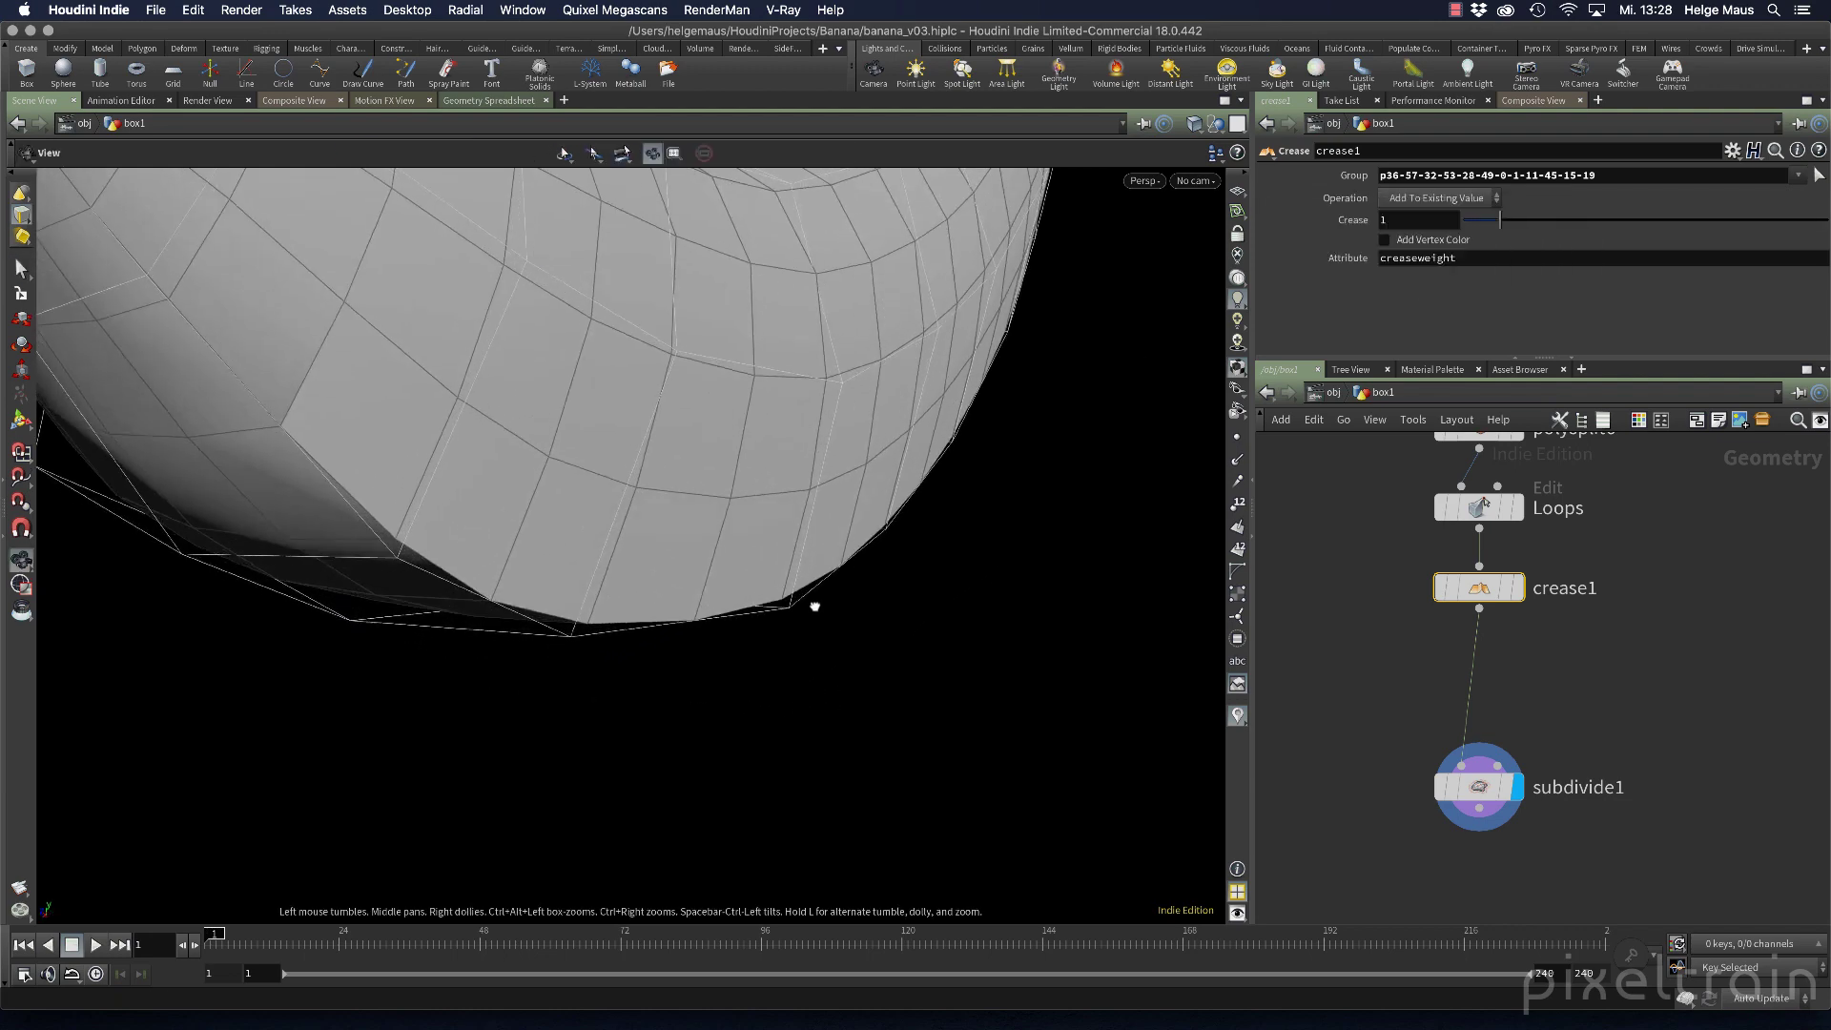
left_click_drag(813, 610, 592, 633, "alt")
right_click_drag(552, 683, 521, 572, "alt")
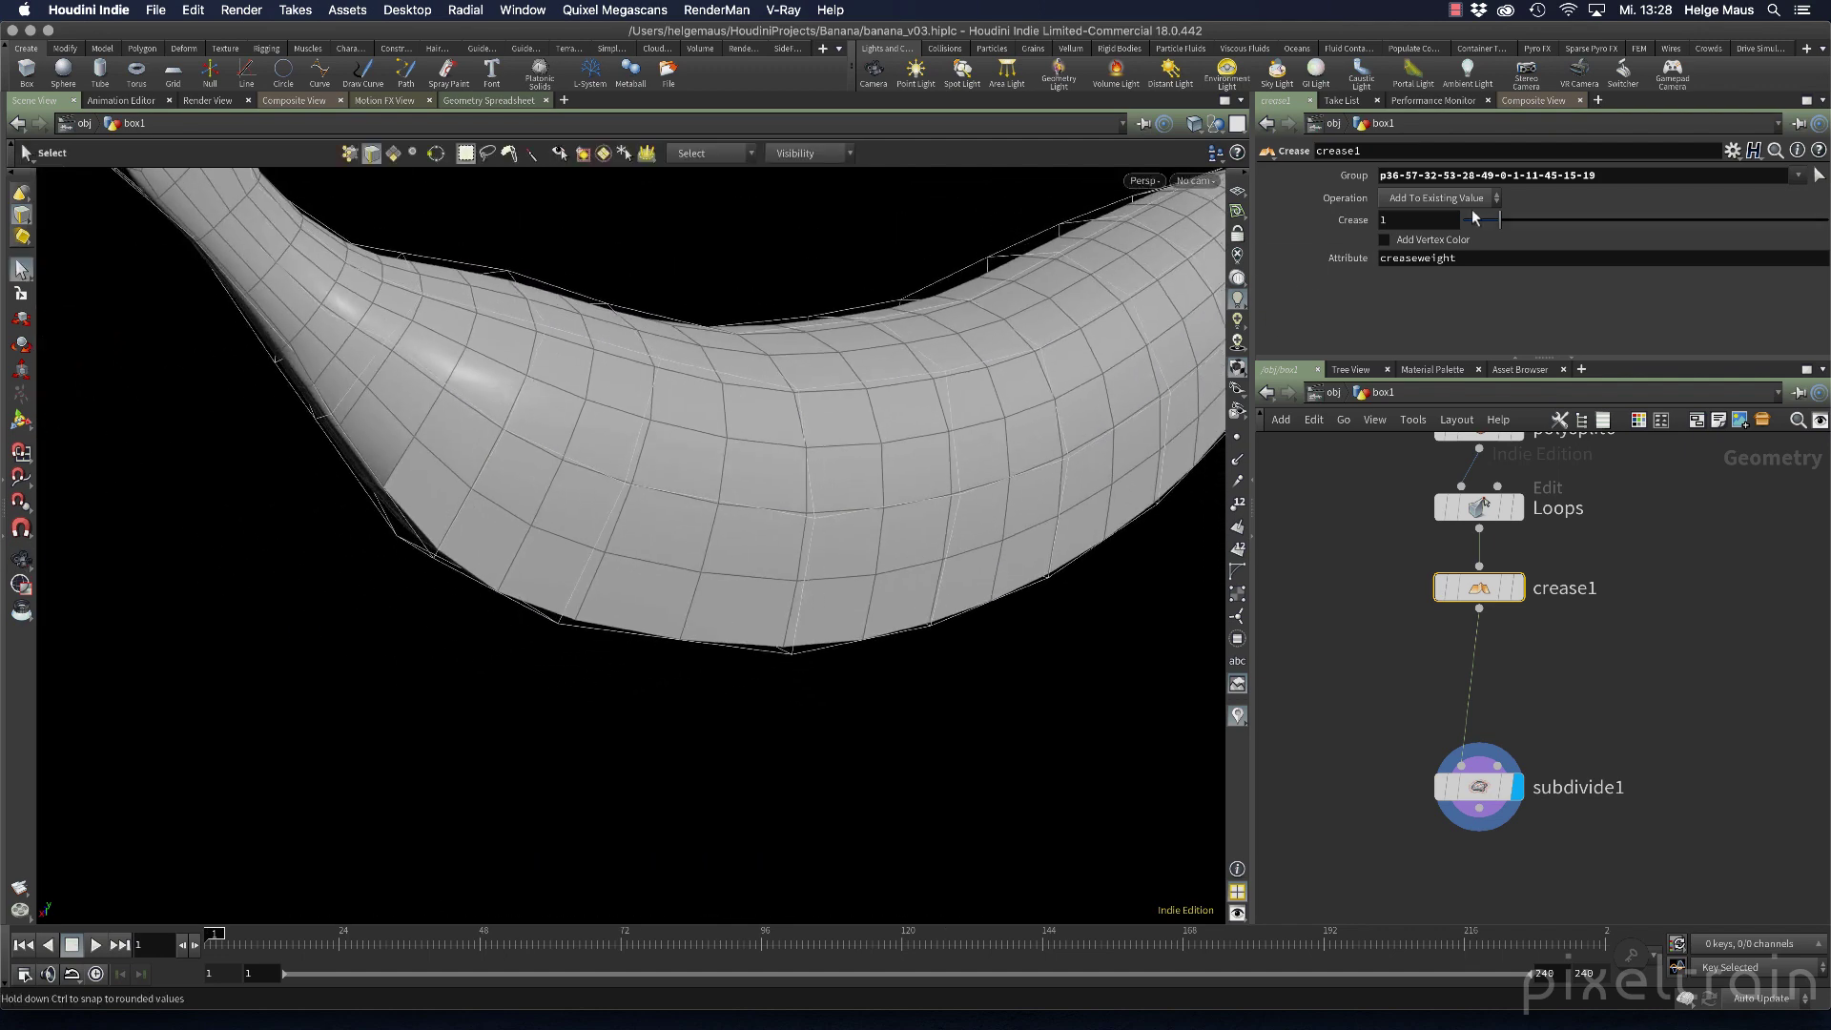
Try a crease weight of 5 on the banana's edge loop and return it to 1
left_click_drag(1411, 219, 1321, 224)
type("5")
key("Return")
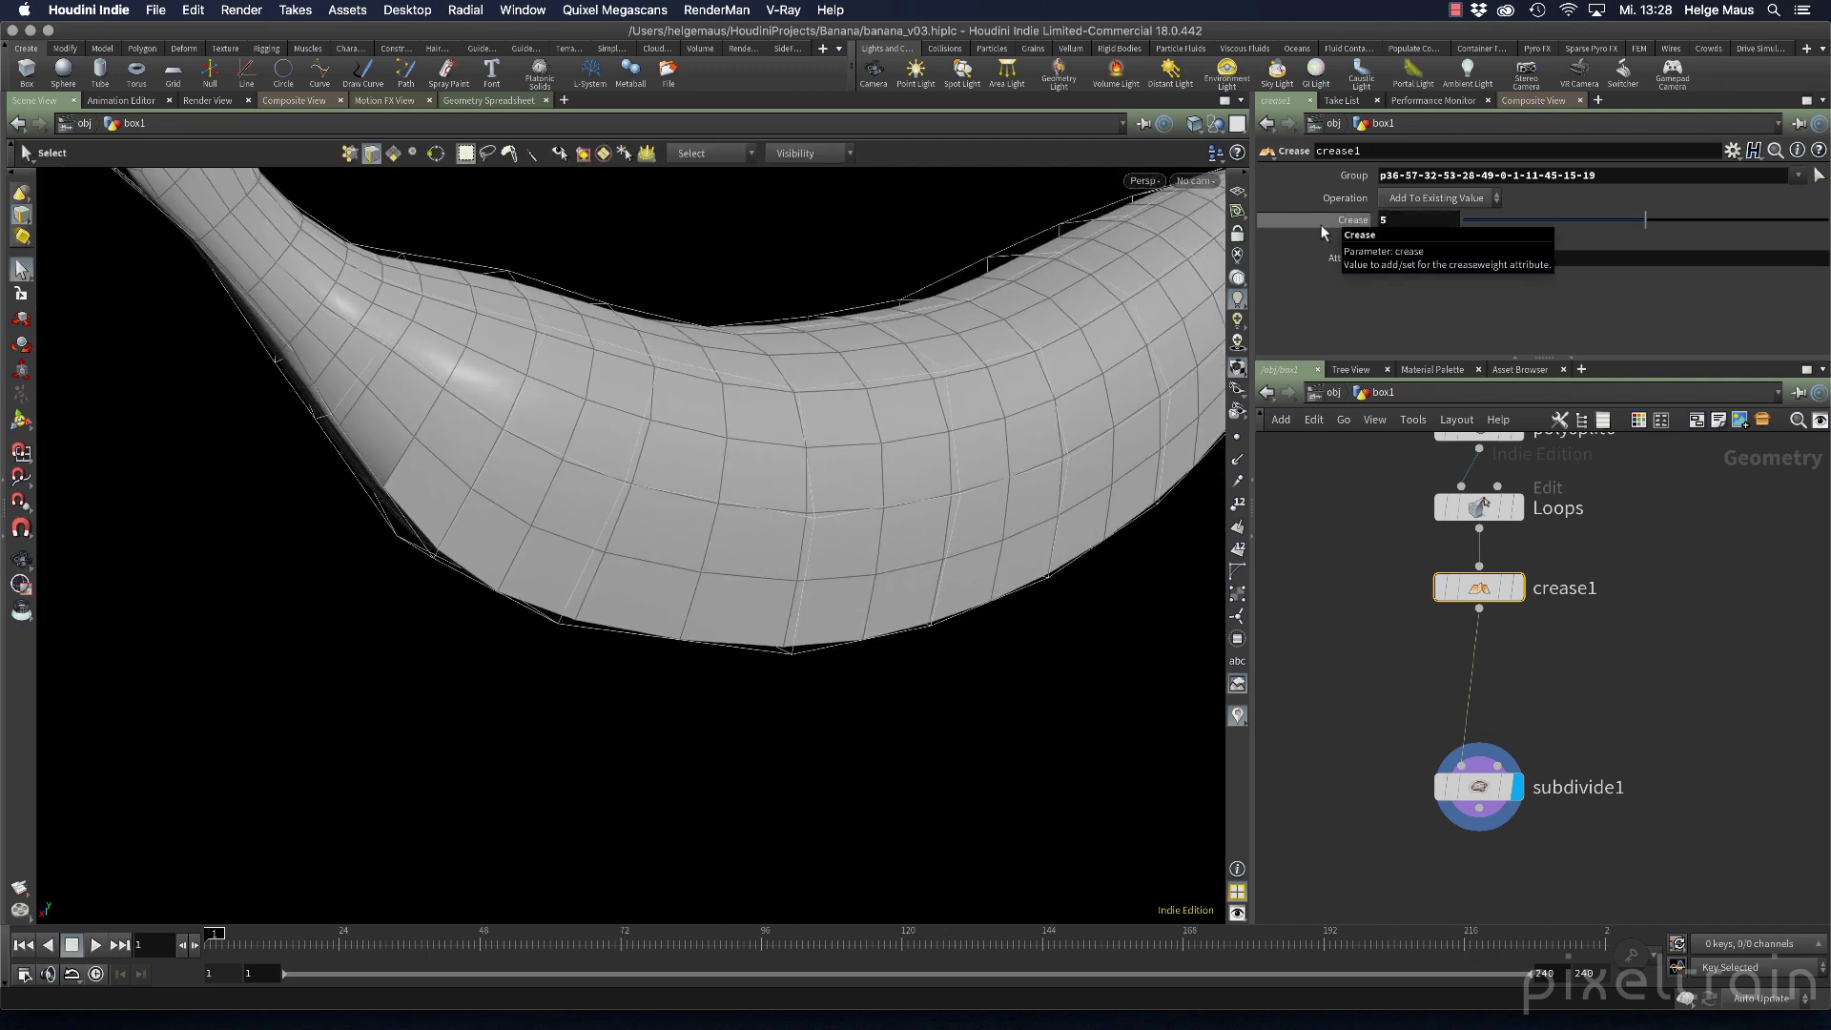
left_click_drag(1393, 221, 1308, 232)
type("1")
key("Tab")
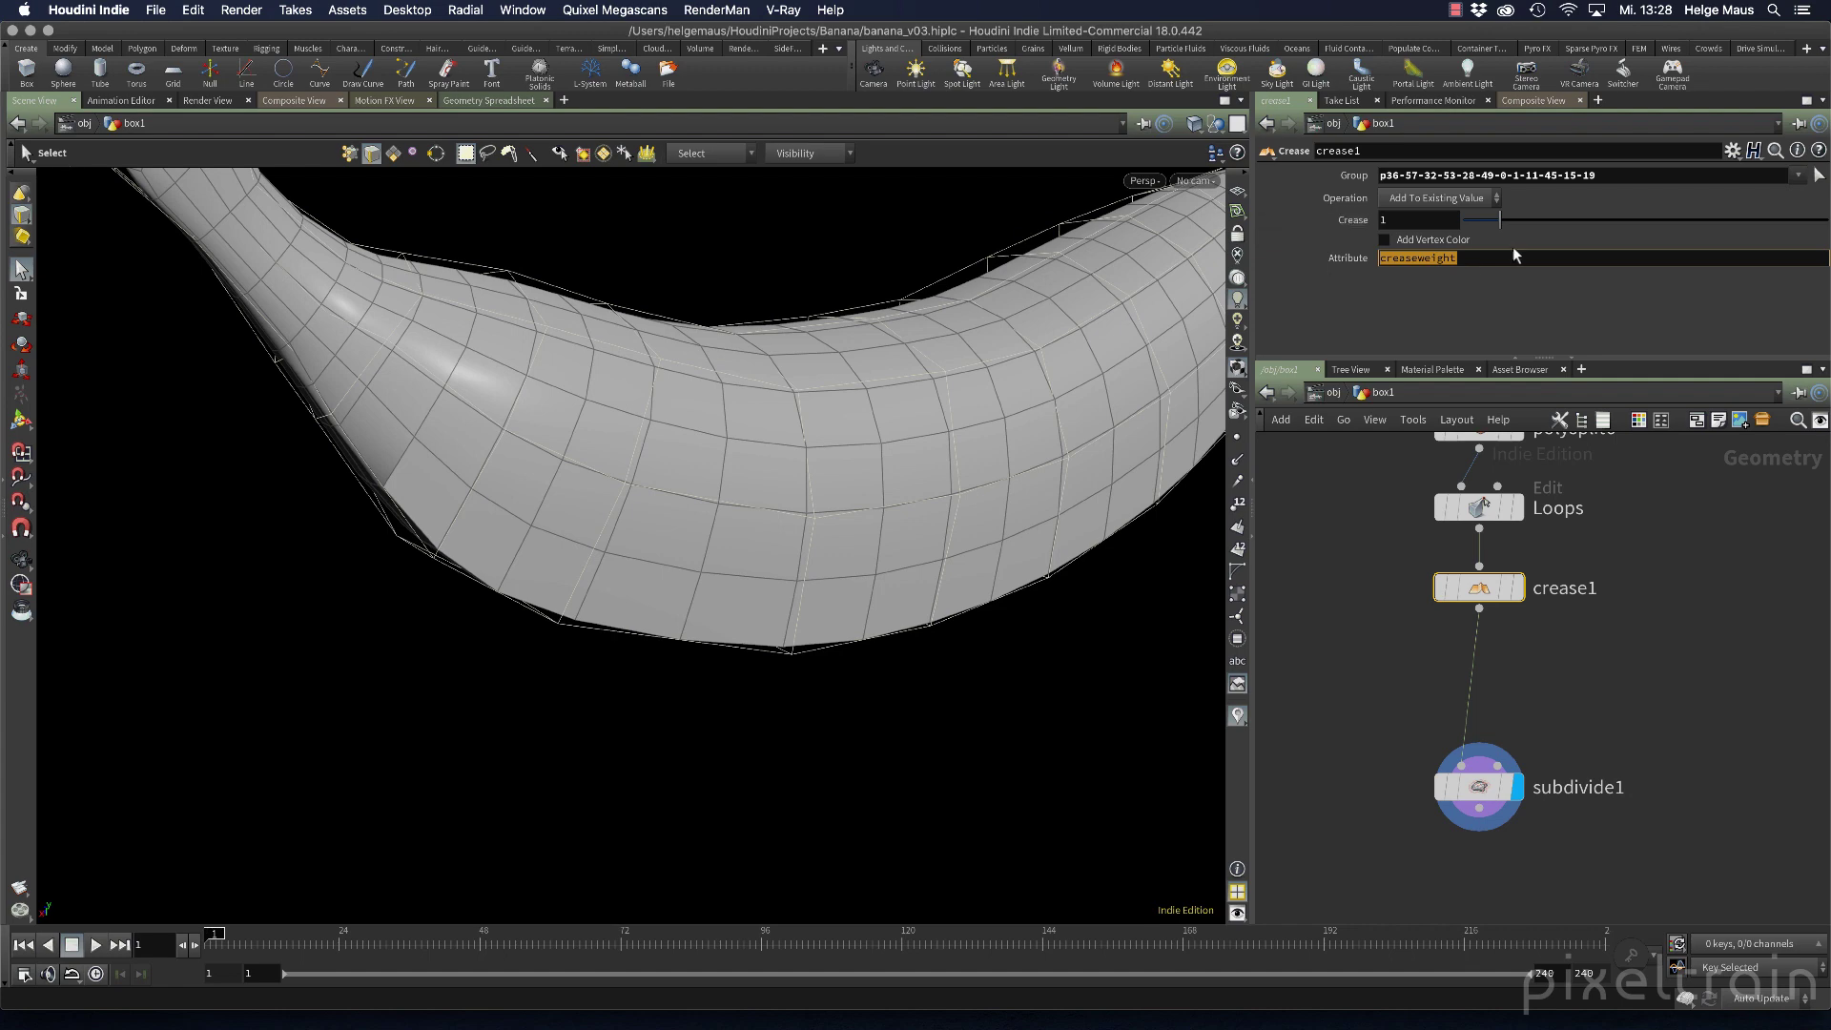
Set the subdivide node's depth to 2 and inspect how the creased edge rounds off
left_click(1476, 788)
key("Escape")
left_click_drag(692, 590, 802, 624)
key("s")
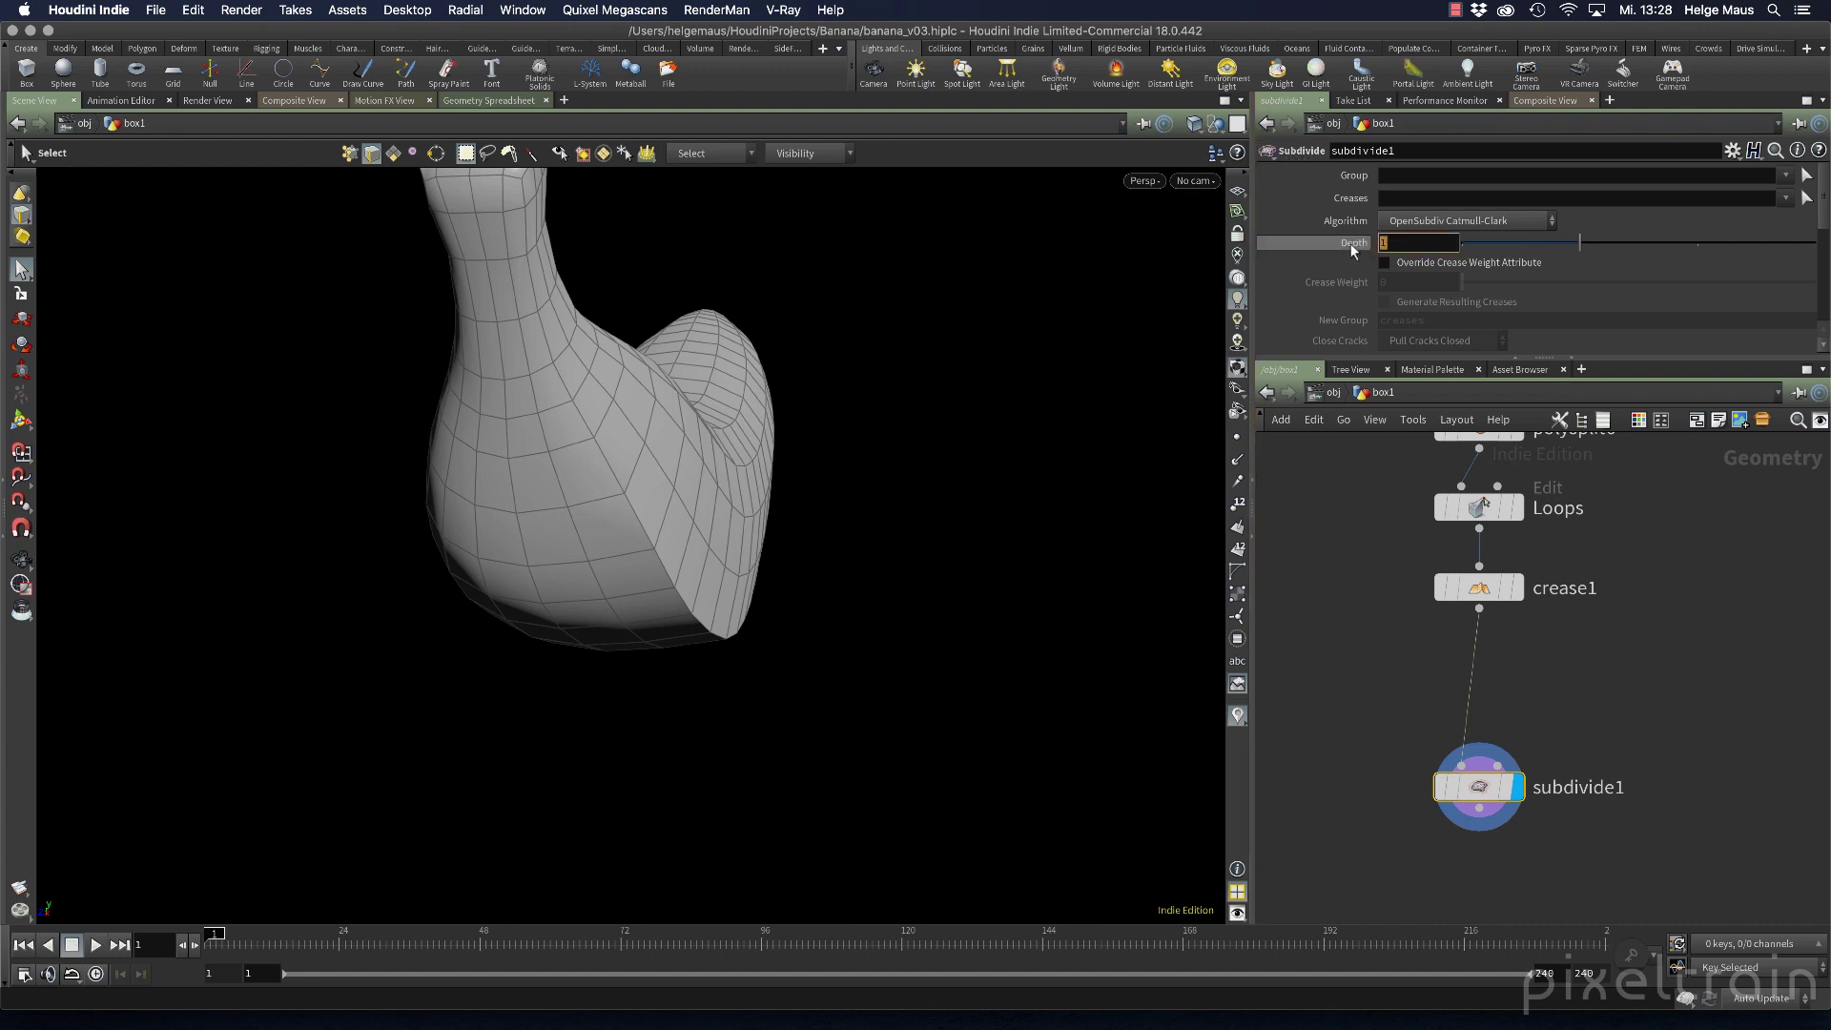
mouse_move(1352, 246)
type("2")
key("Return")
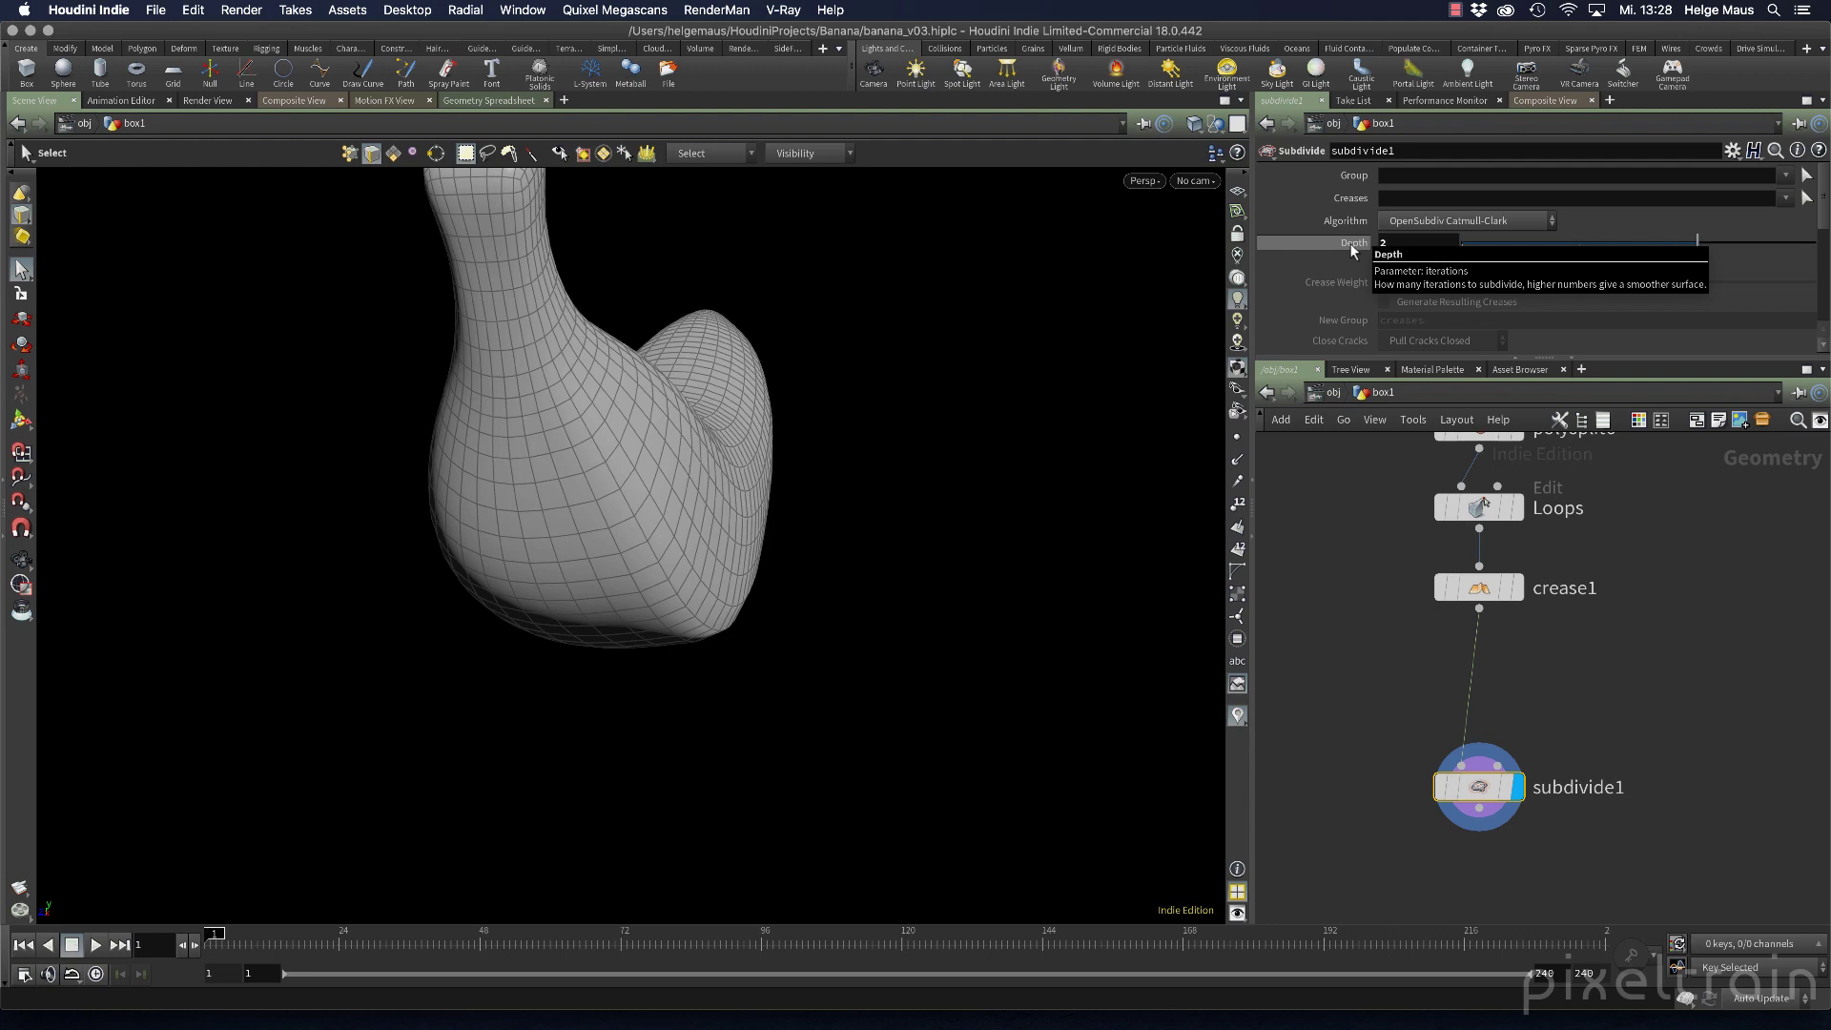
left_click_drag(712, 627, 757, 575, "alt")
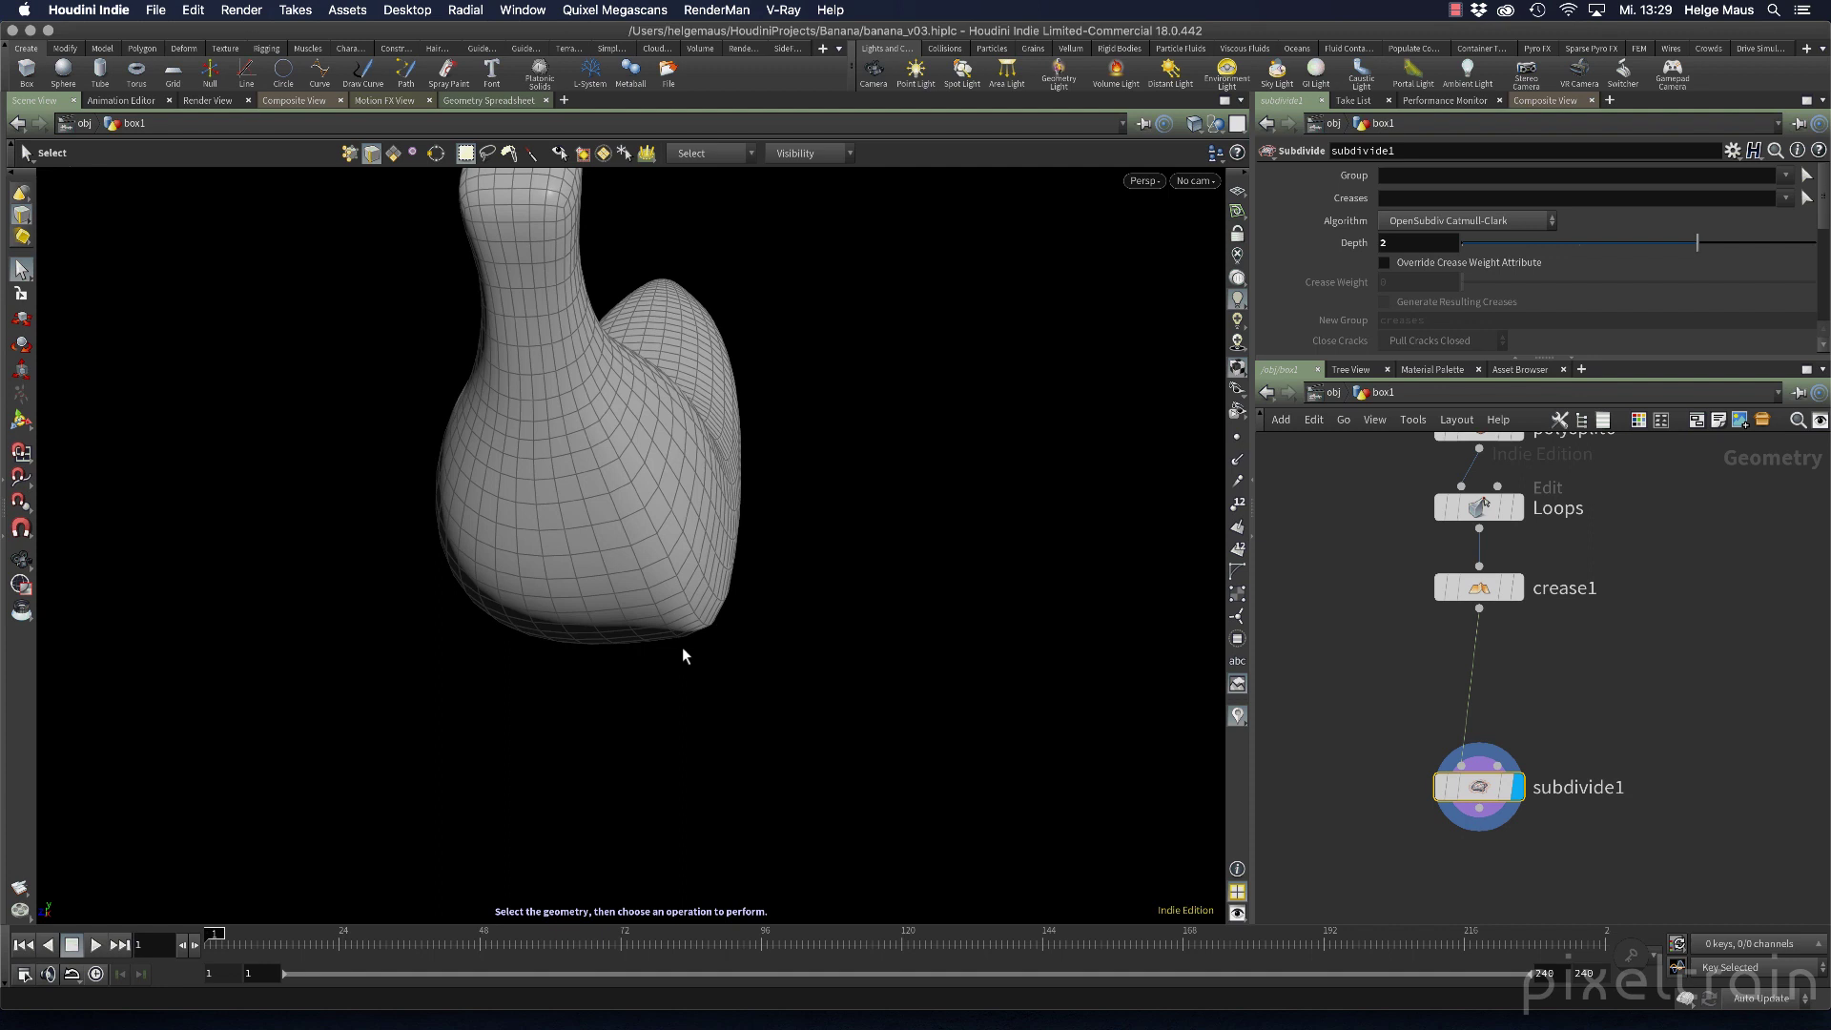
Set the crease node's weight to 2 and check the resulting edge
left_click(1476, 588)
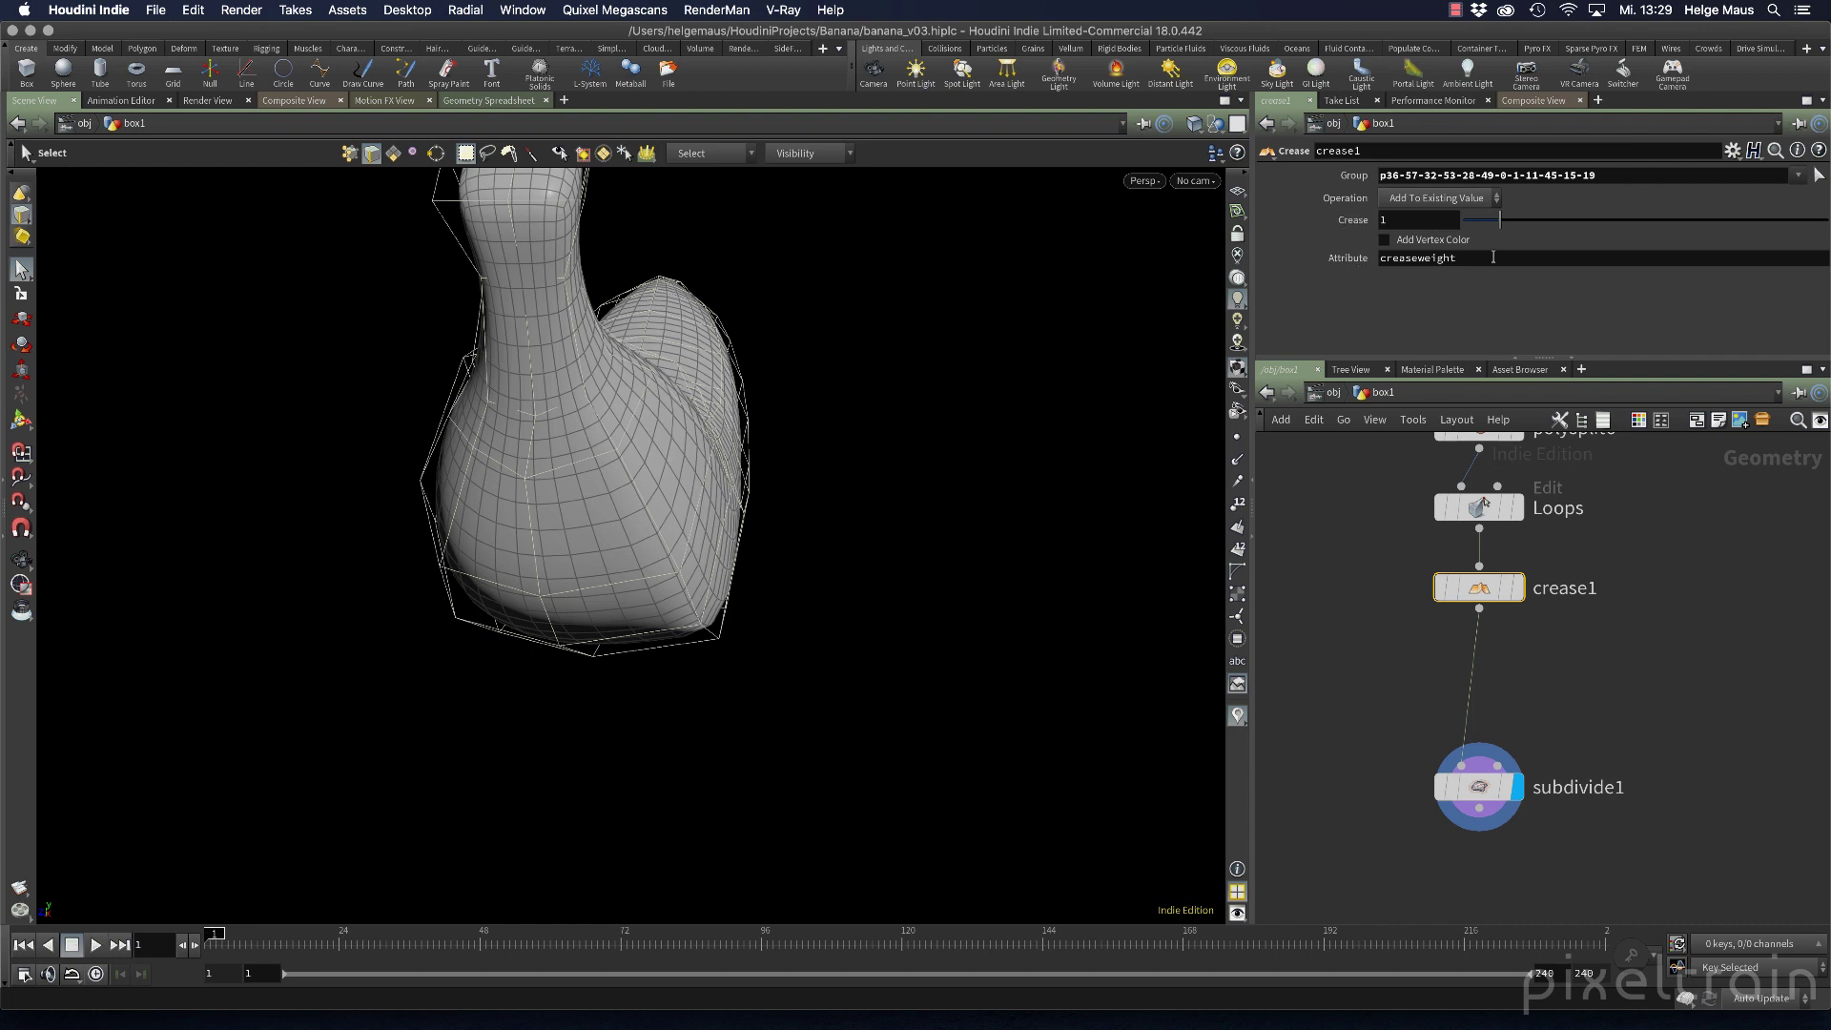
left_click(1384, 221)
type("2")
key("Return")
key("Escape")
left_click_drag(976, 735, 953, 686)
Set the subdivide node's depth to 3 and inspect the denser mesh around the creased edge
left_click(1494, 765)
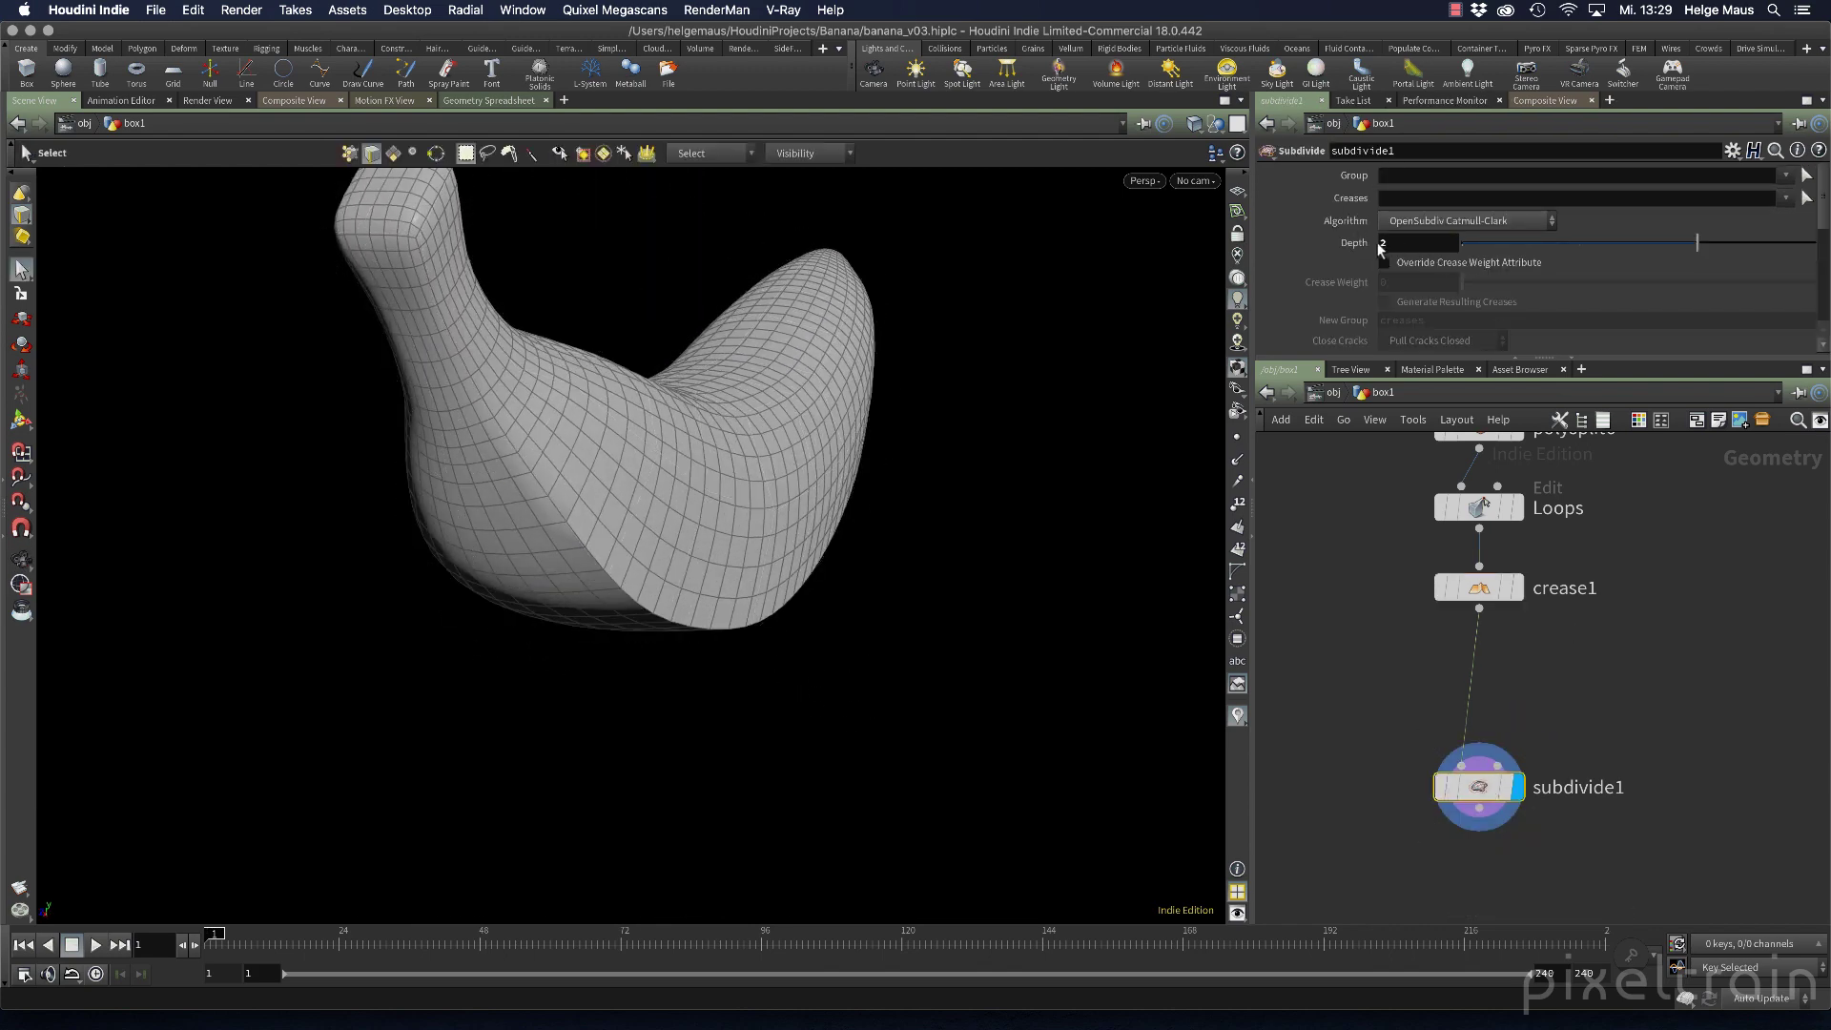
key("Escape")
left_click_drag(848, 595, 804, 583)
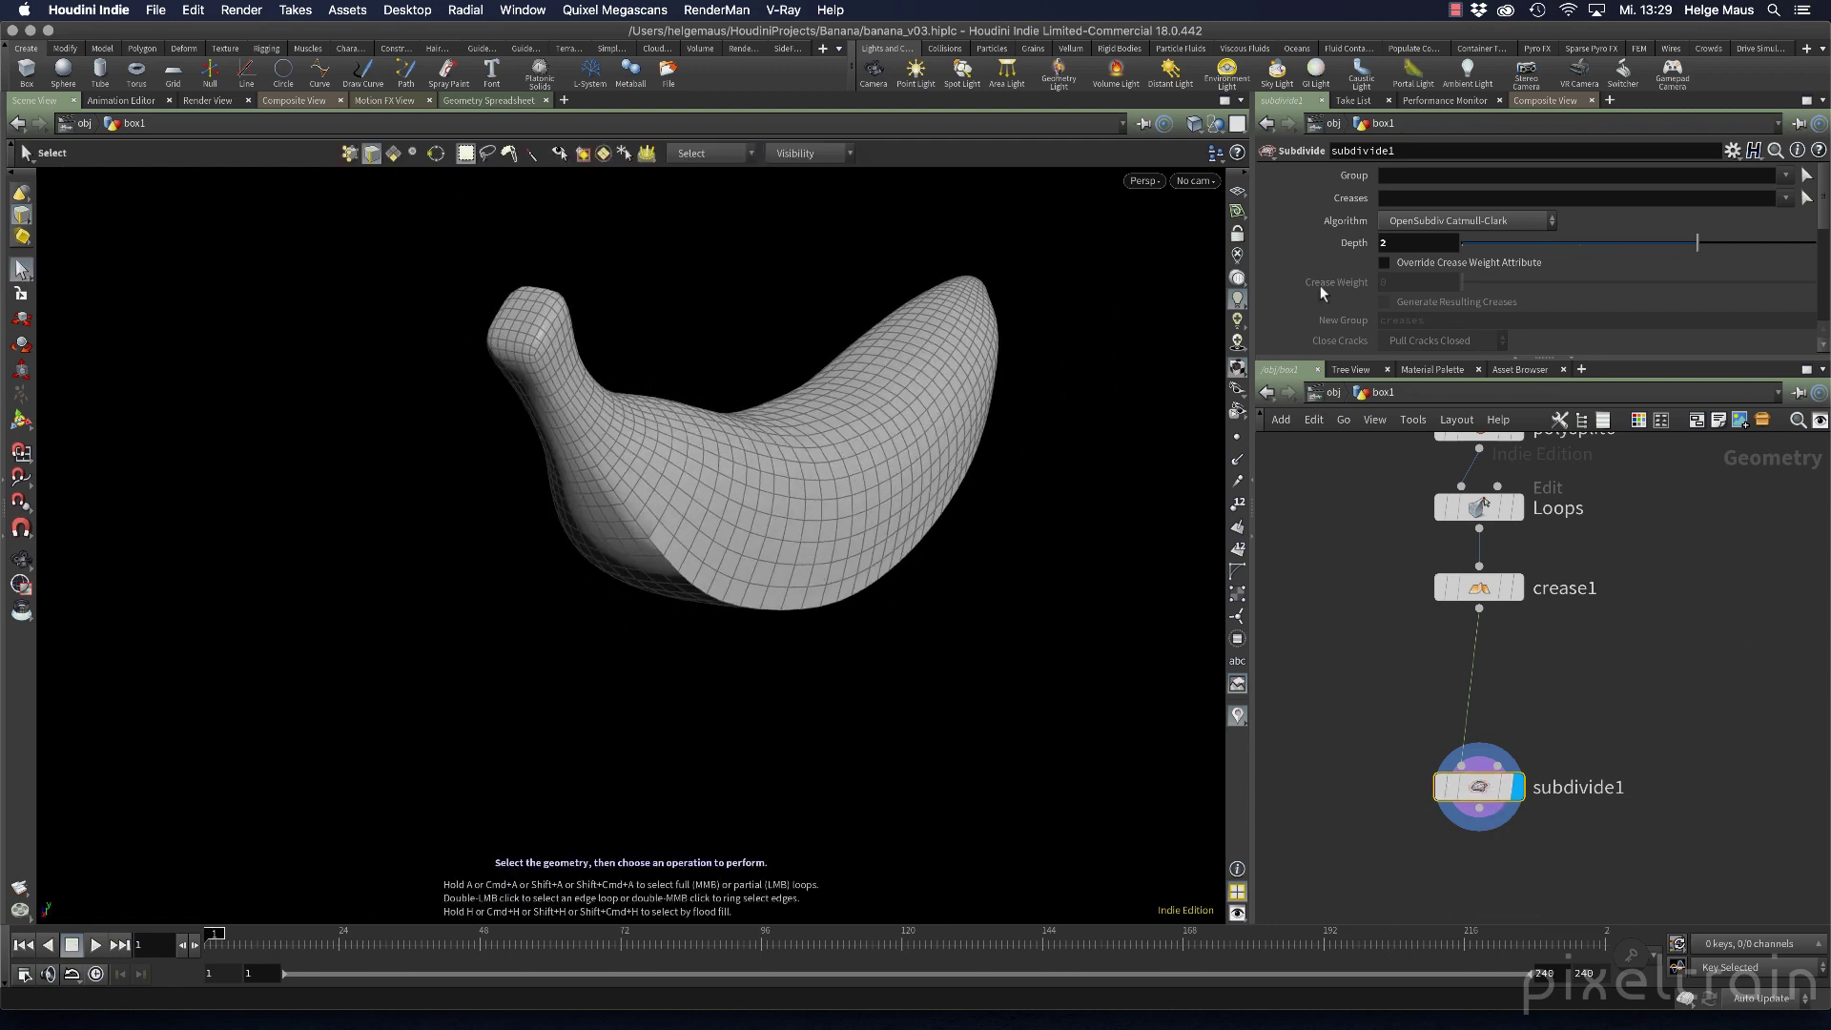
left_click(1346, 245)
type("3")
key("Return")
key("Escape")
left_click_drag(896, 458, 778, 642)
key("s")
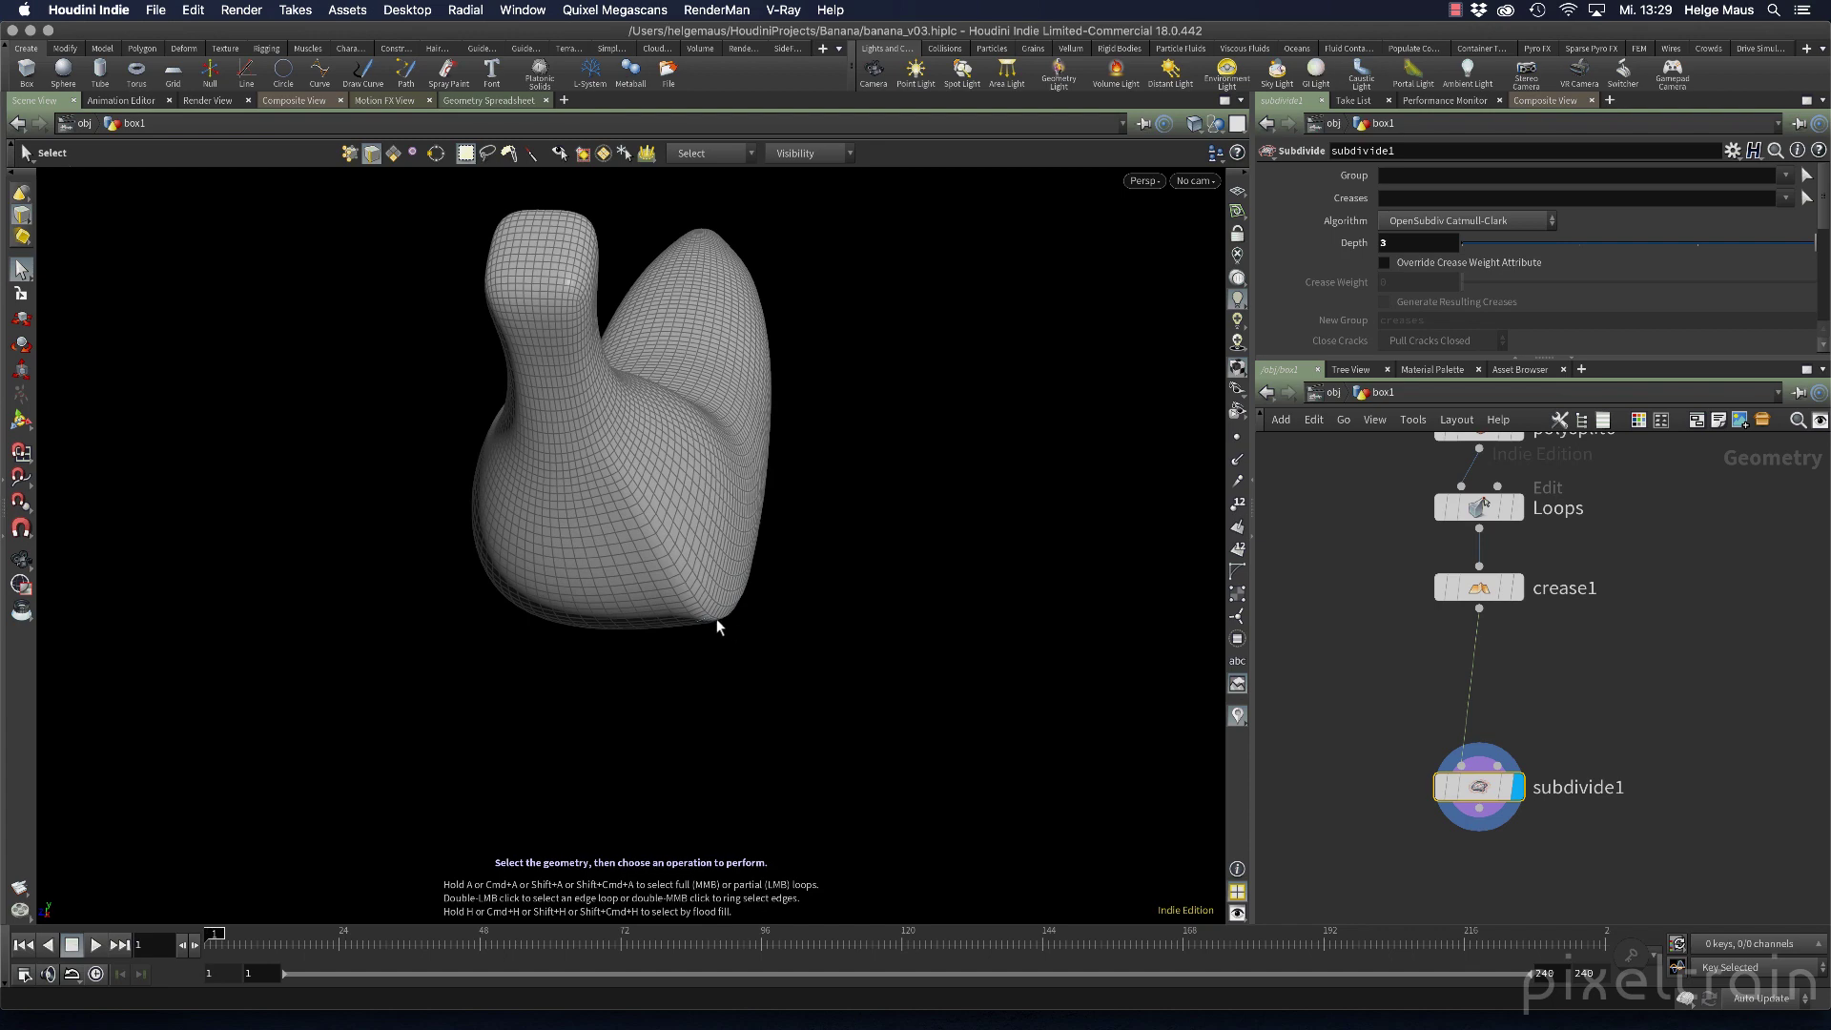
Set the crease node's weight to 3, check the edge, and reselect the subdivide node
left_click(1478, 587)
left_click_drag(1429, 218, 1327, 217)
type("3")
key("Return")
left_click_drag(633, 152, 601, 448, "alt")
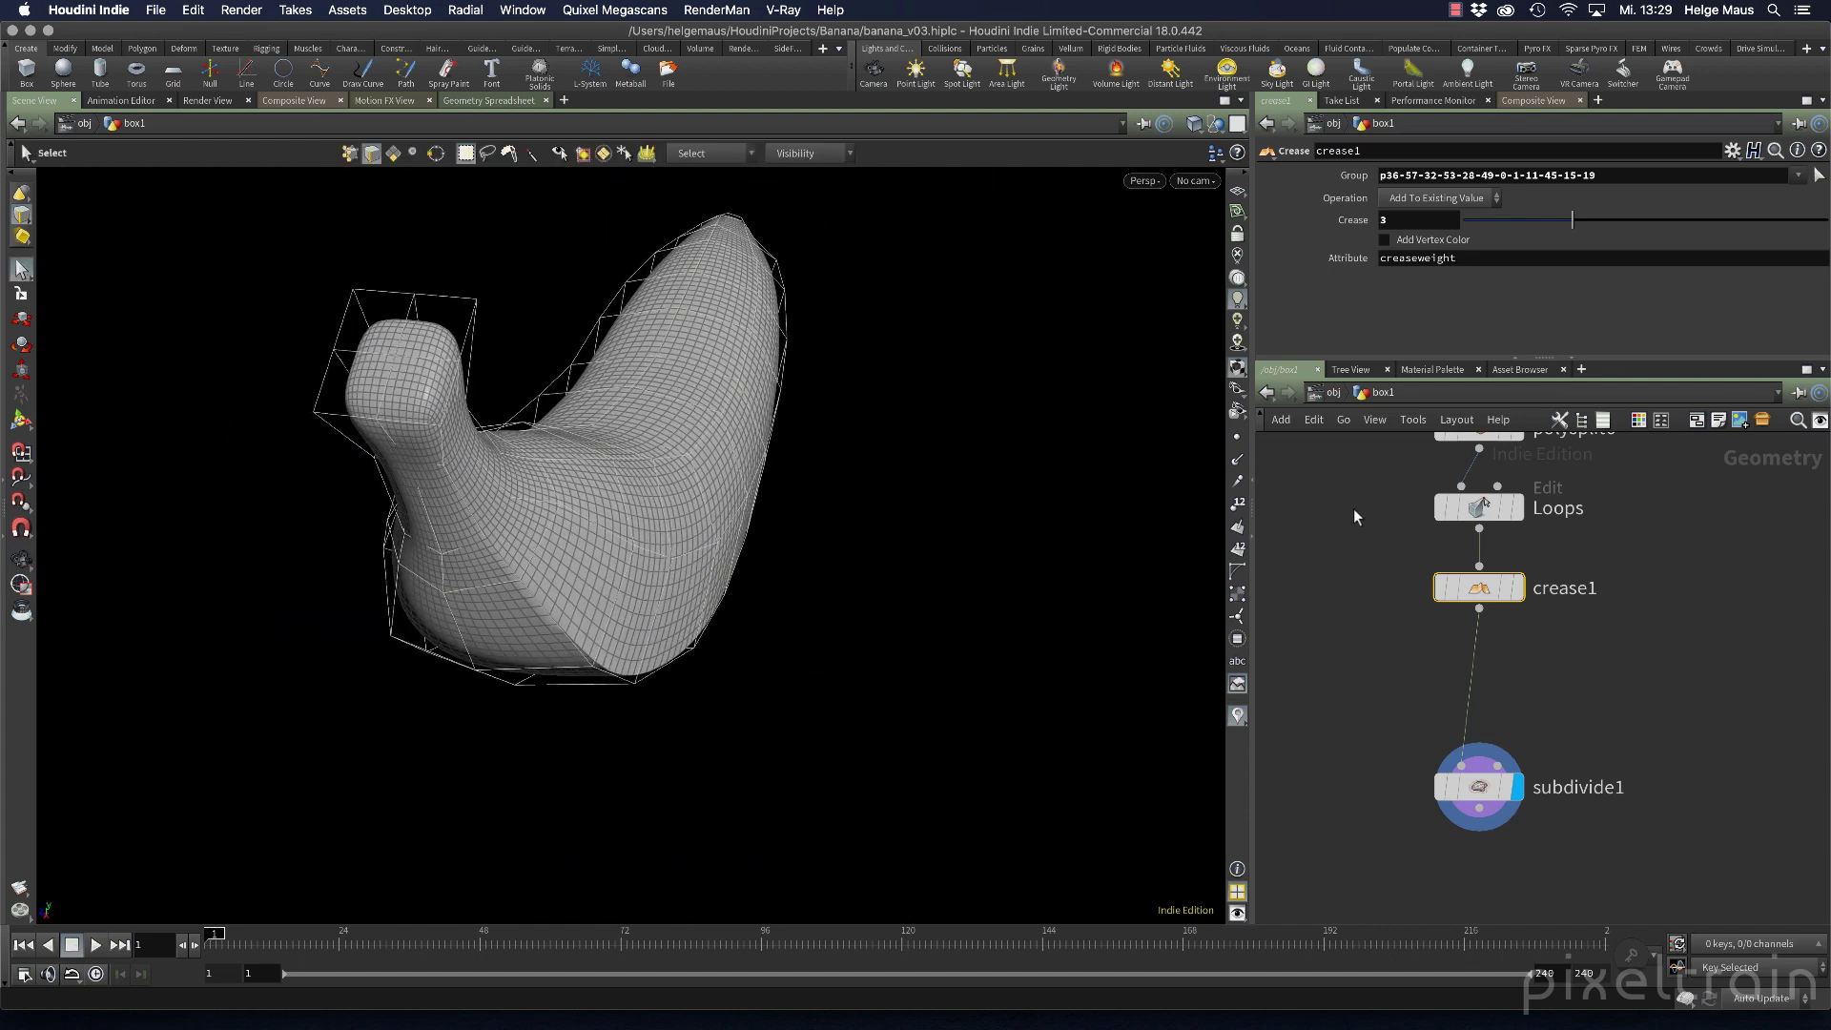
left_click(1487, 789)
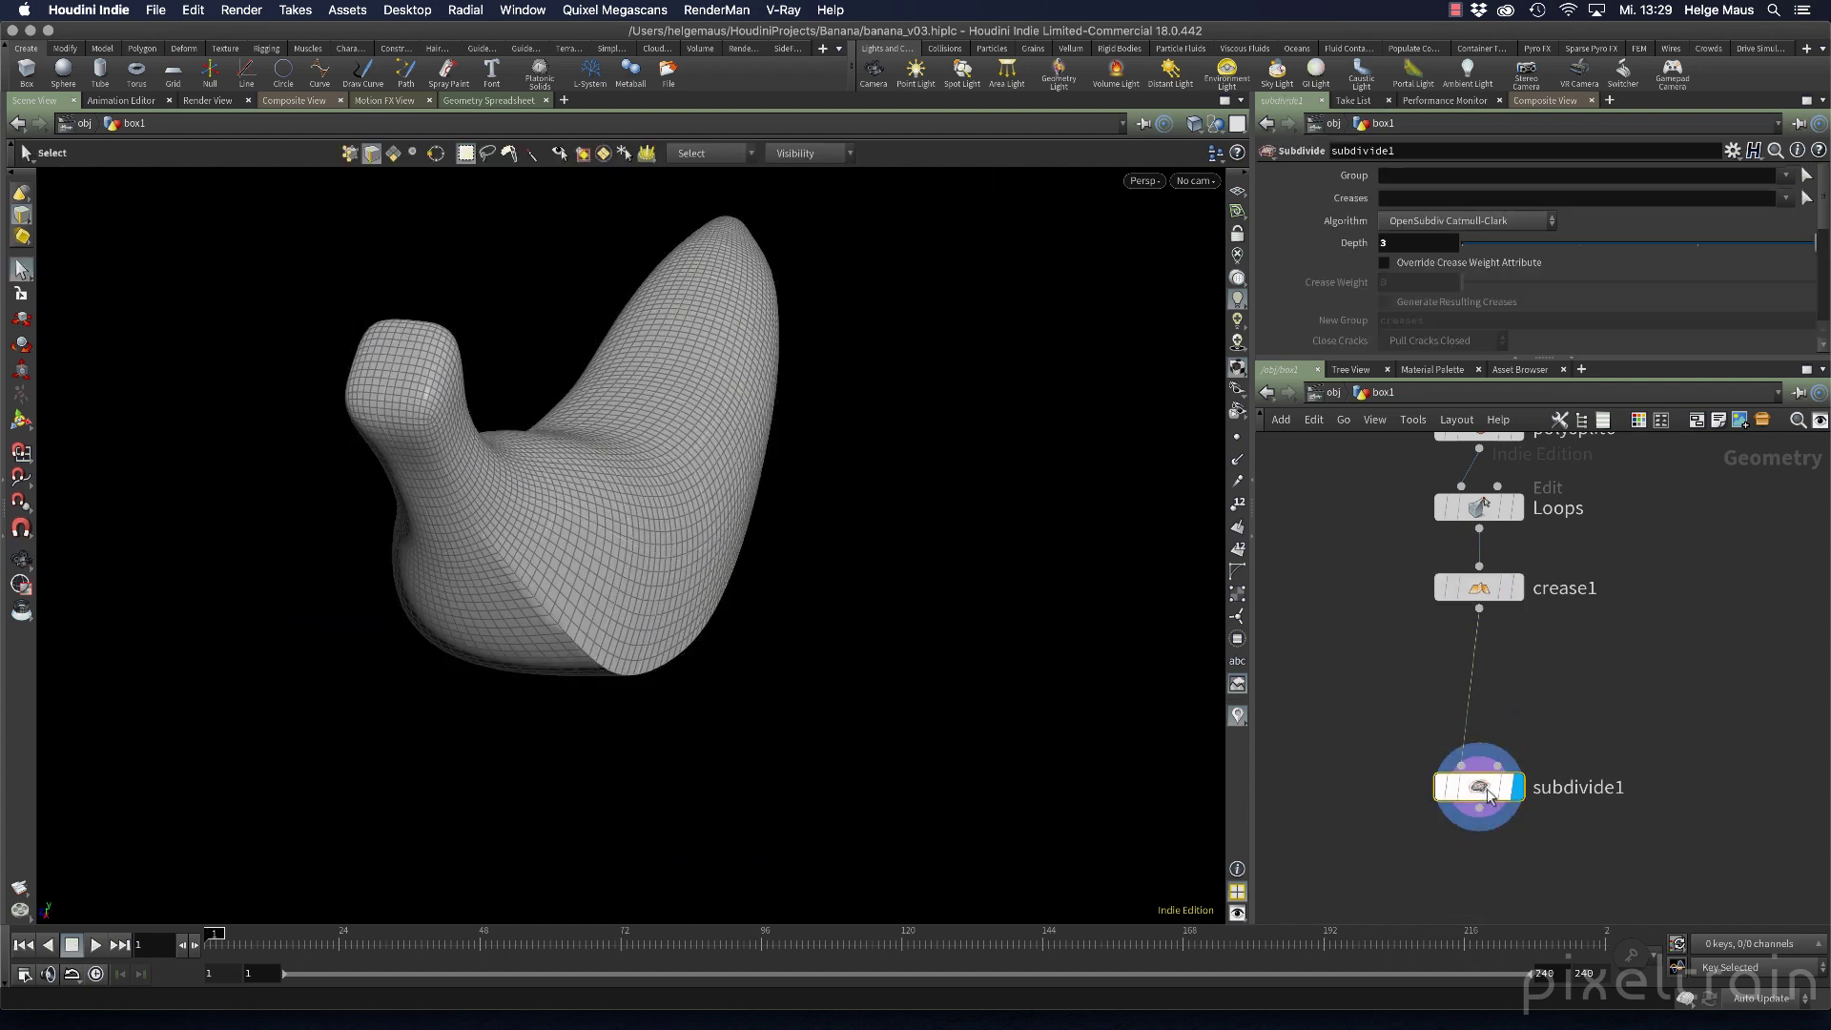
Set the subdivide node's depth to 1
left_click(1355, 240)
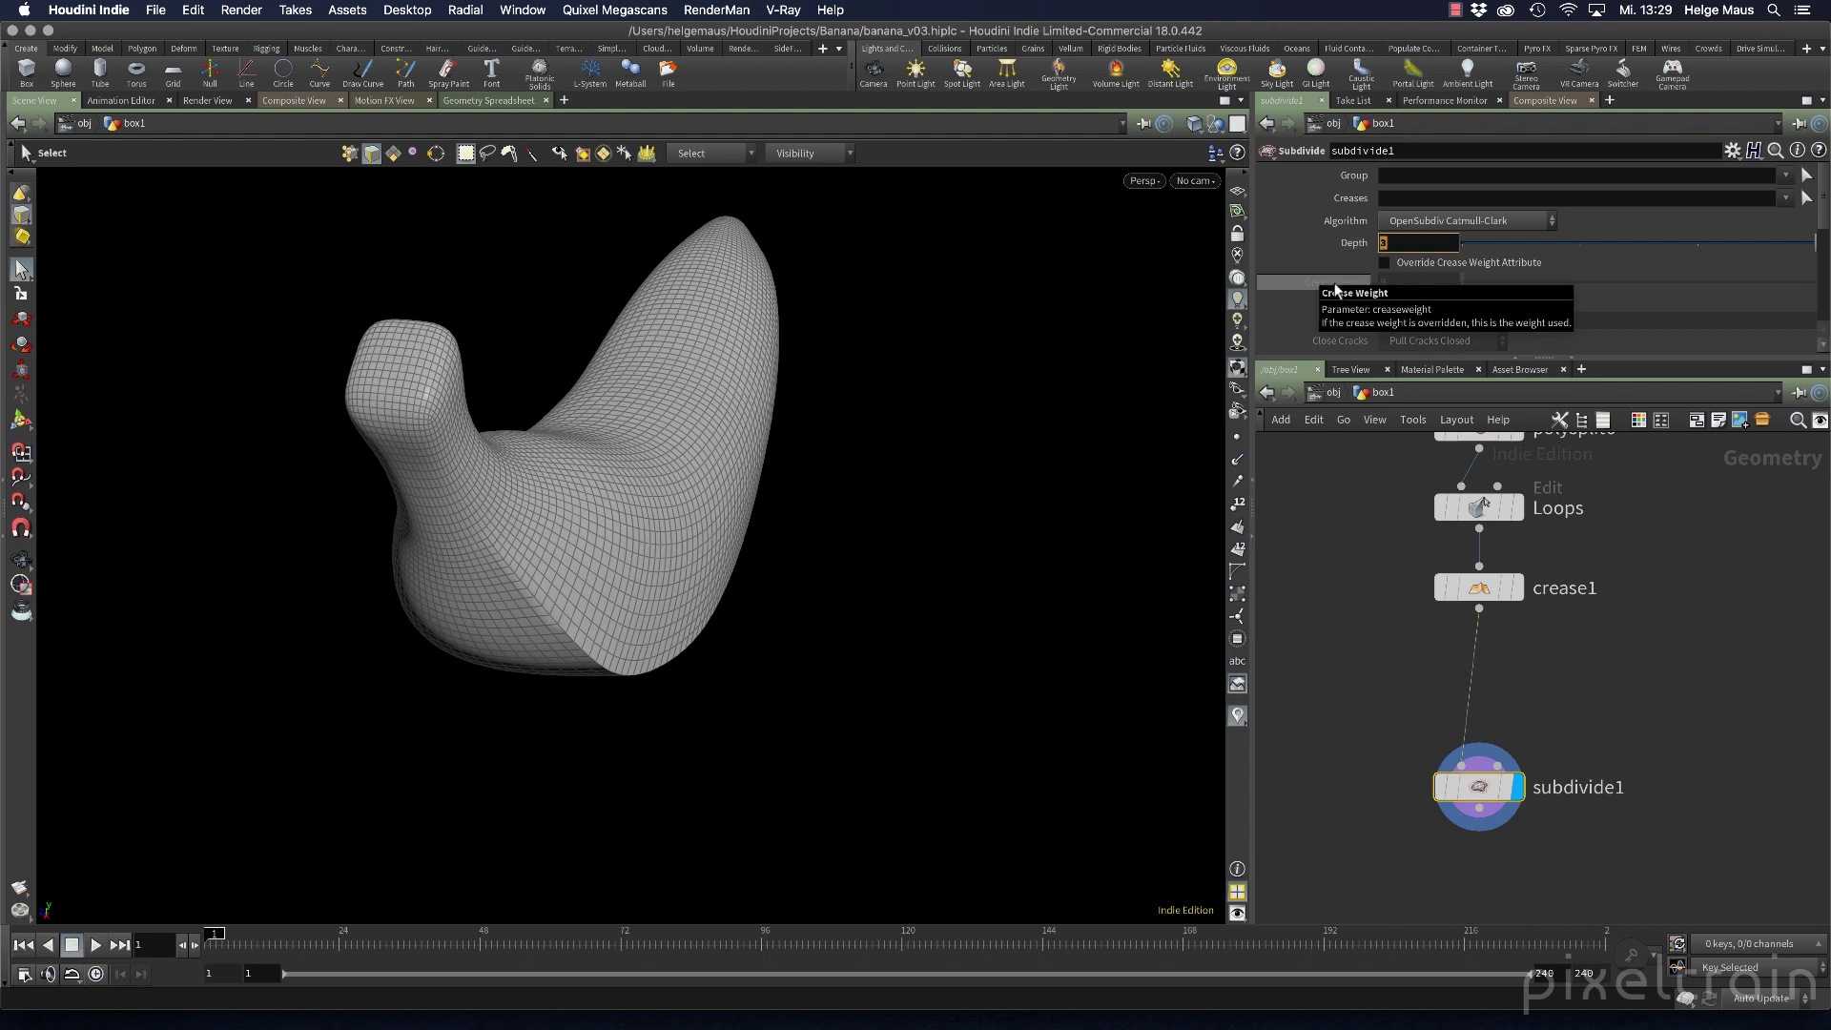
type("1")
key("Return")
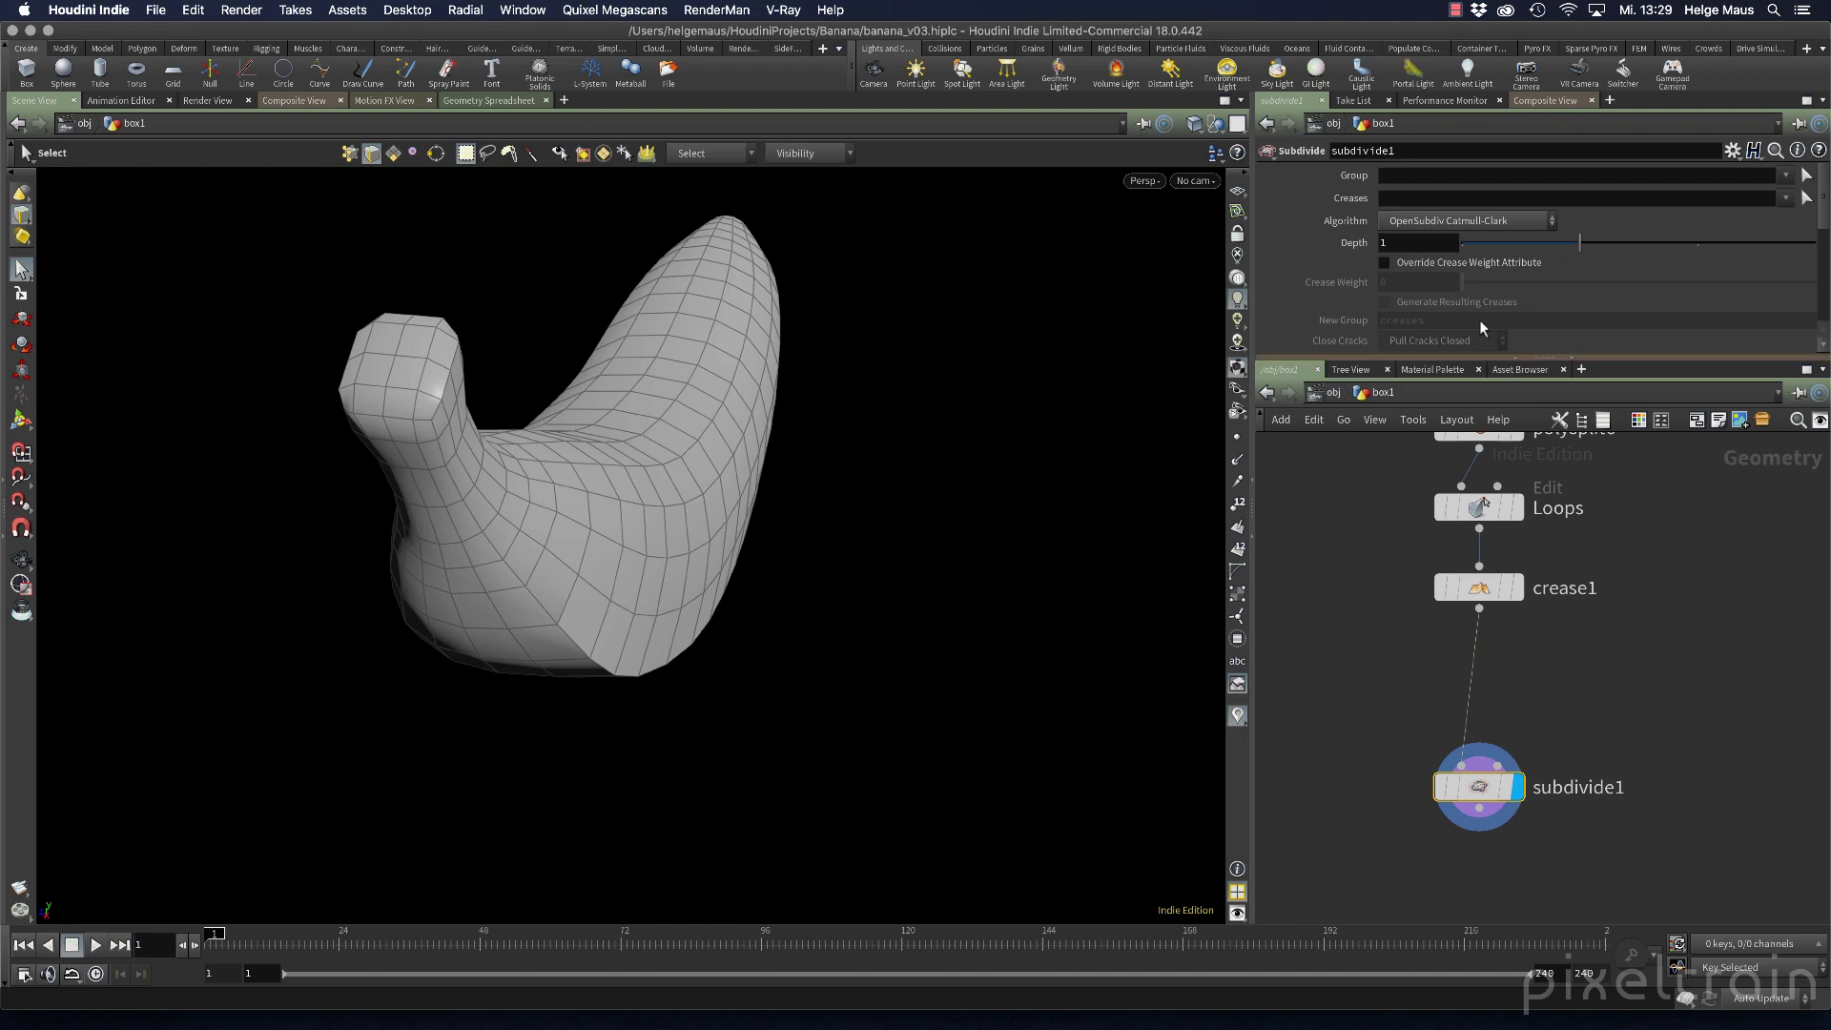
Set the subdivide node's depth to 2 and inspect the banana's creased edge from another angle
double_click(1409, 241)
type("2")
key("Return")
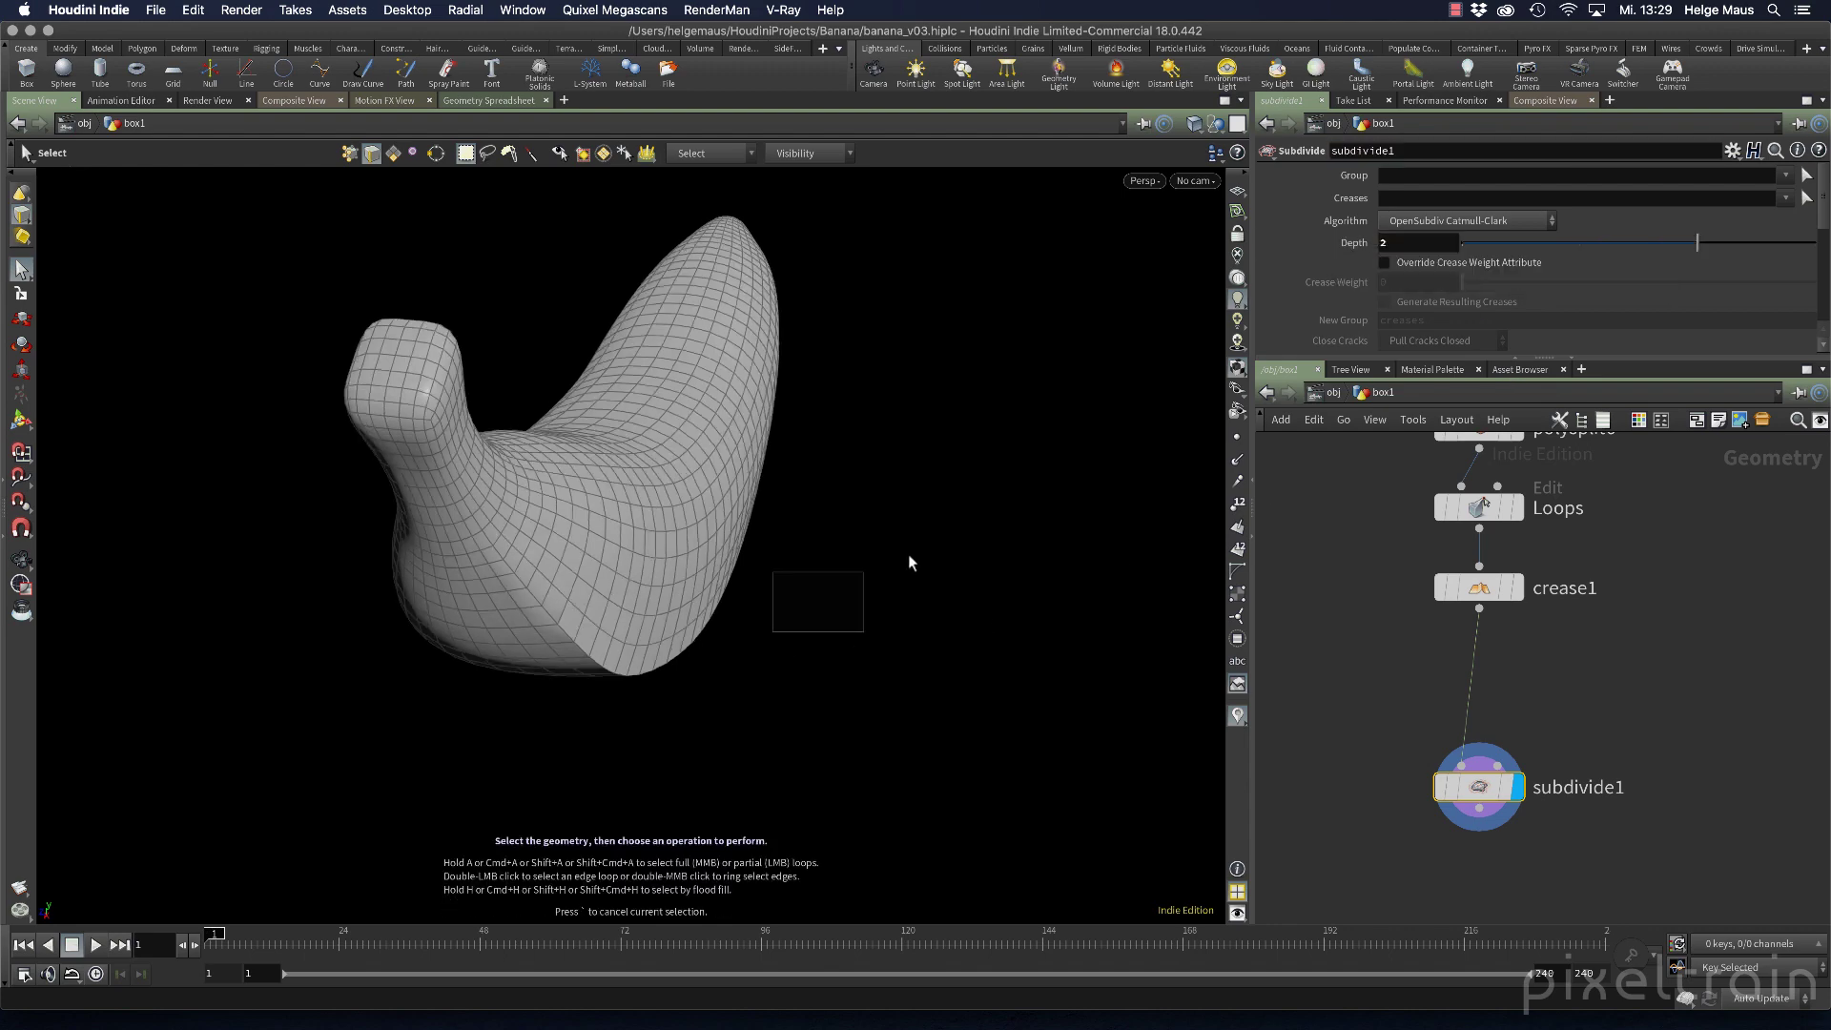
key("space")
left_click_drag(1003, 581, 724, 515)
Lower the crease node's weight to 1.14 and check how softly the lengthwise edge rounds off
left_click(1479, 587)
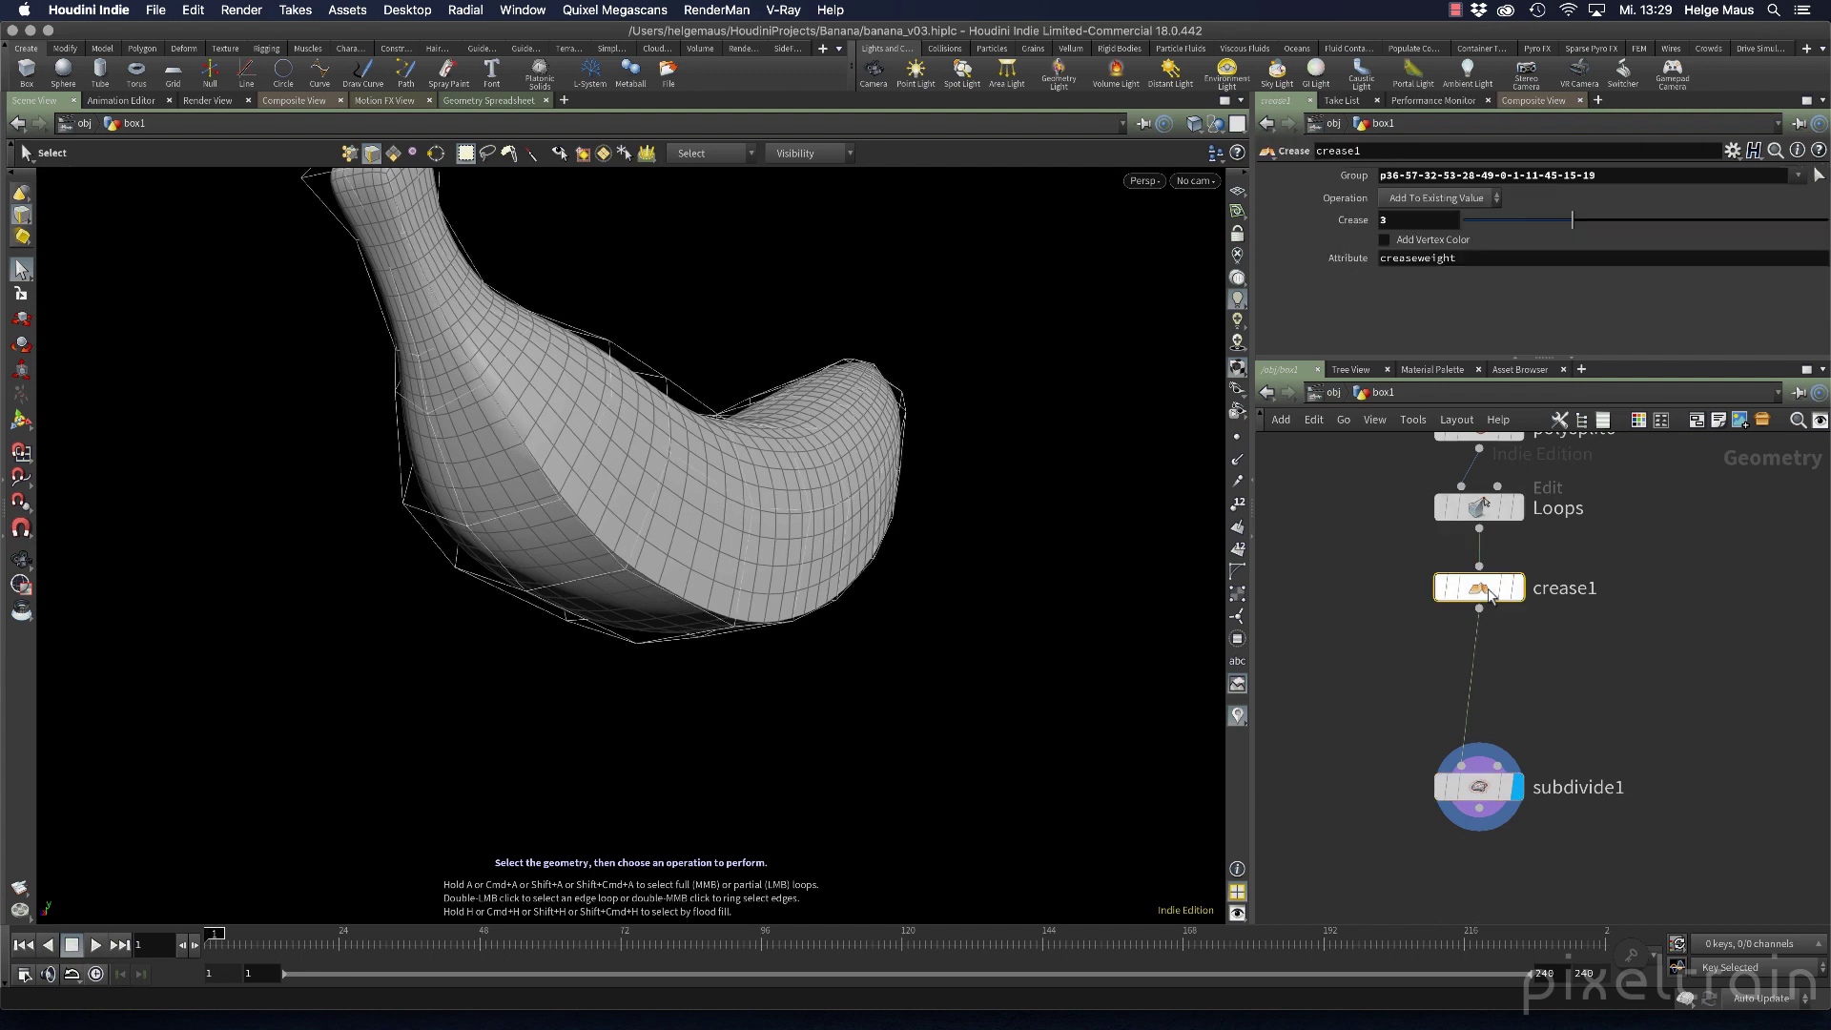
left_click_drag(1398, 221, 1290, 234)
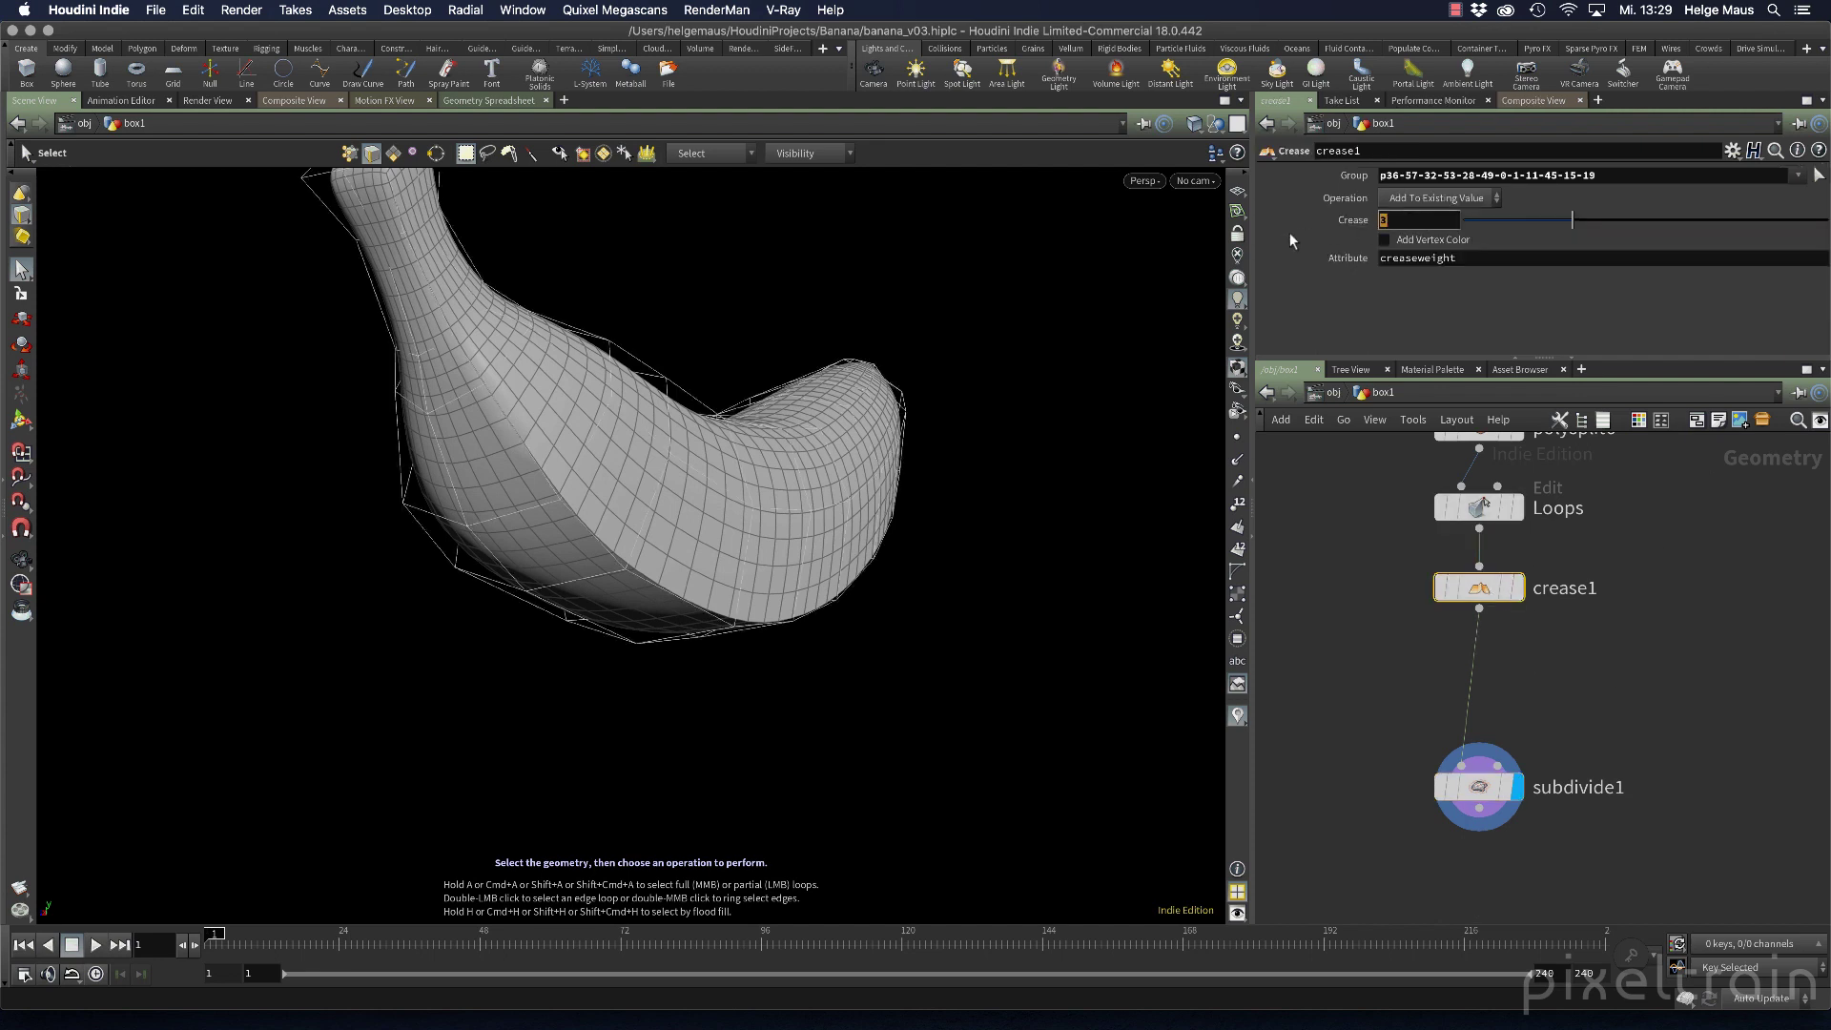
type("2")
key("Return")
left_click_drag(1535, 220, 1505, 227)
left_click_drag(817, 584, 777, 524, "alt")
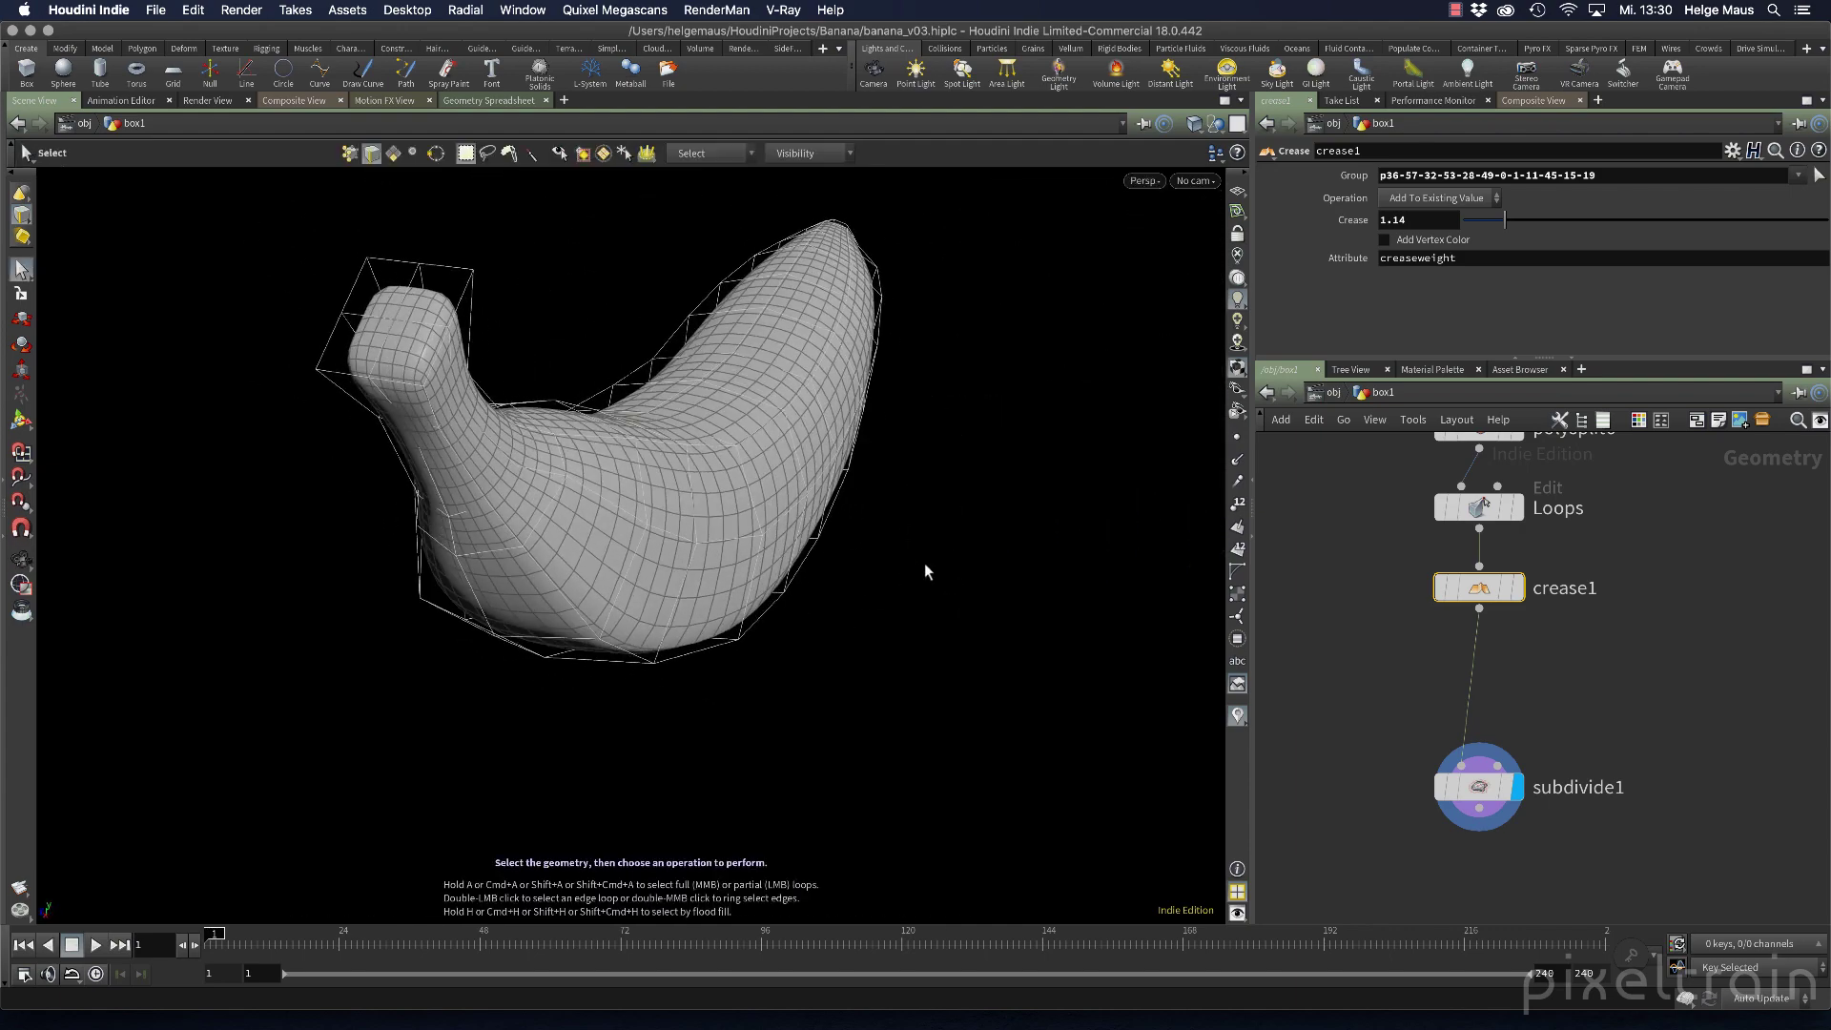
Move the subdivide node closer to the crease node, append a Normal node beneath it and display its result
left_click_drag(1490, 798, 1490, 709)
left_click(1478, 718)
key("Tab")
type("norm")
key("Return")
left_click(1482, 791)
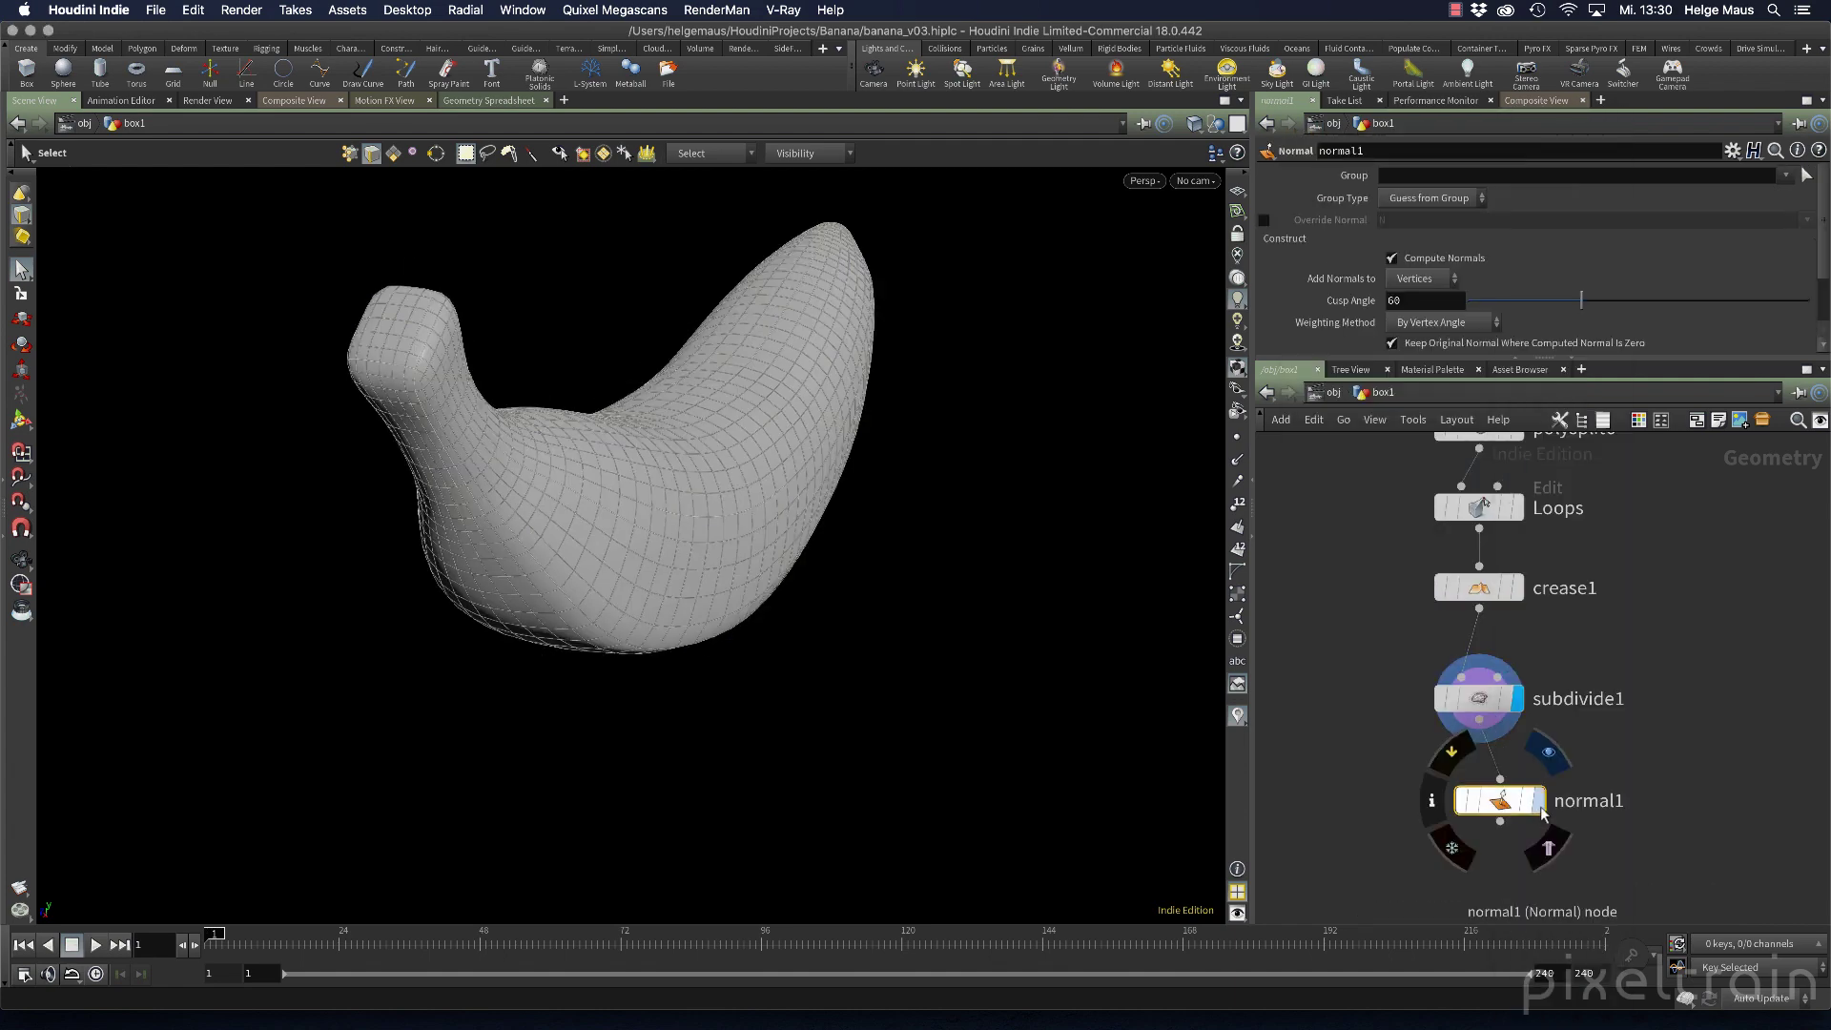
left_click_drag(1487, 797, 1486, 784)
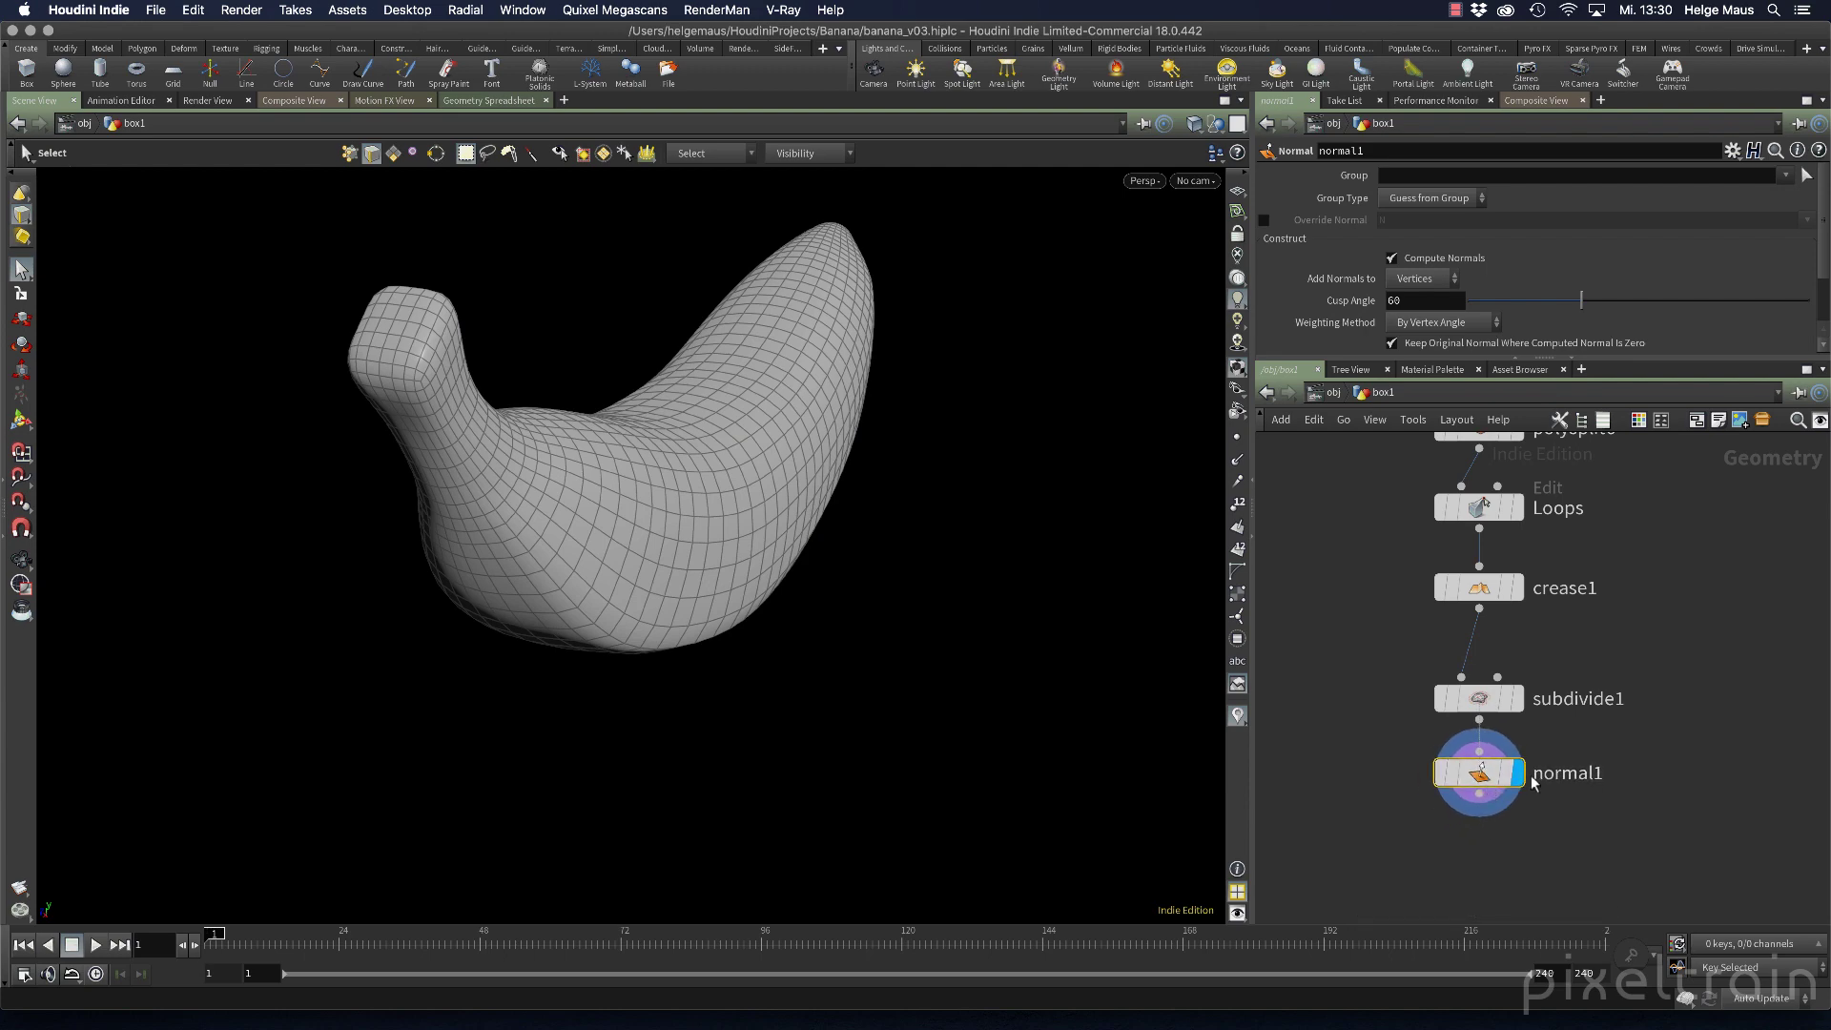
Enlarge the parameter area and set the normal node's weighting method to By Face Area
left_click_drag(667, 515, 732, 615, "alt")
key("s")
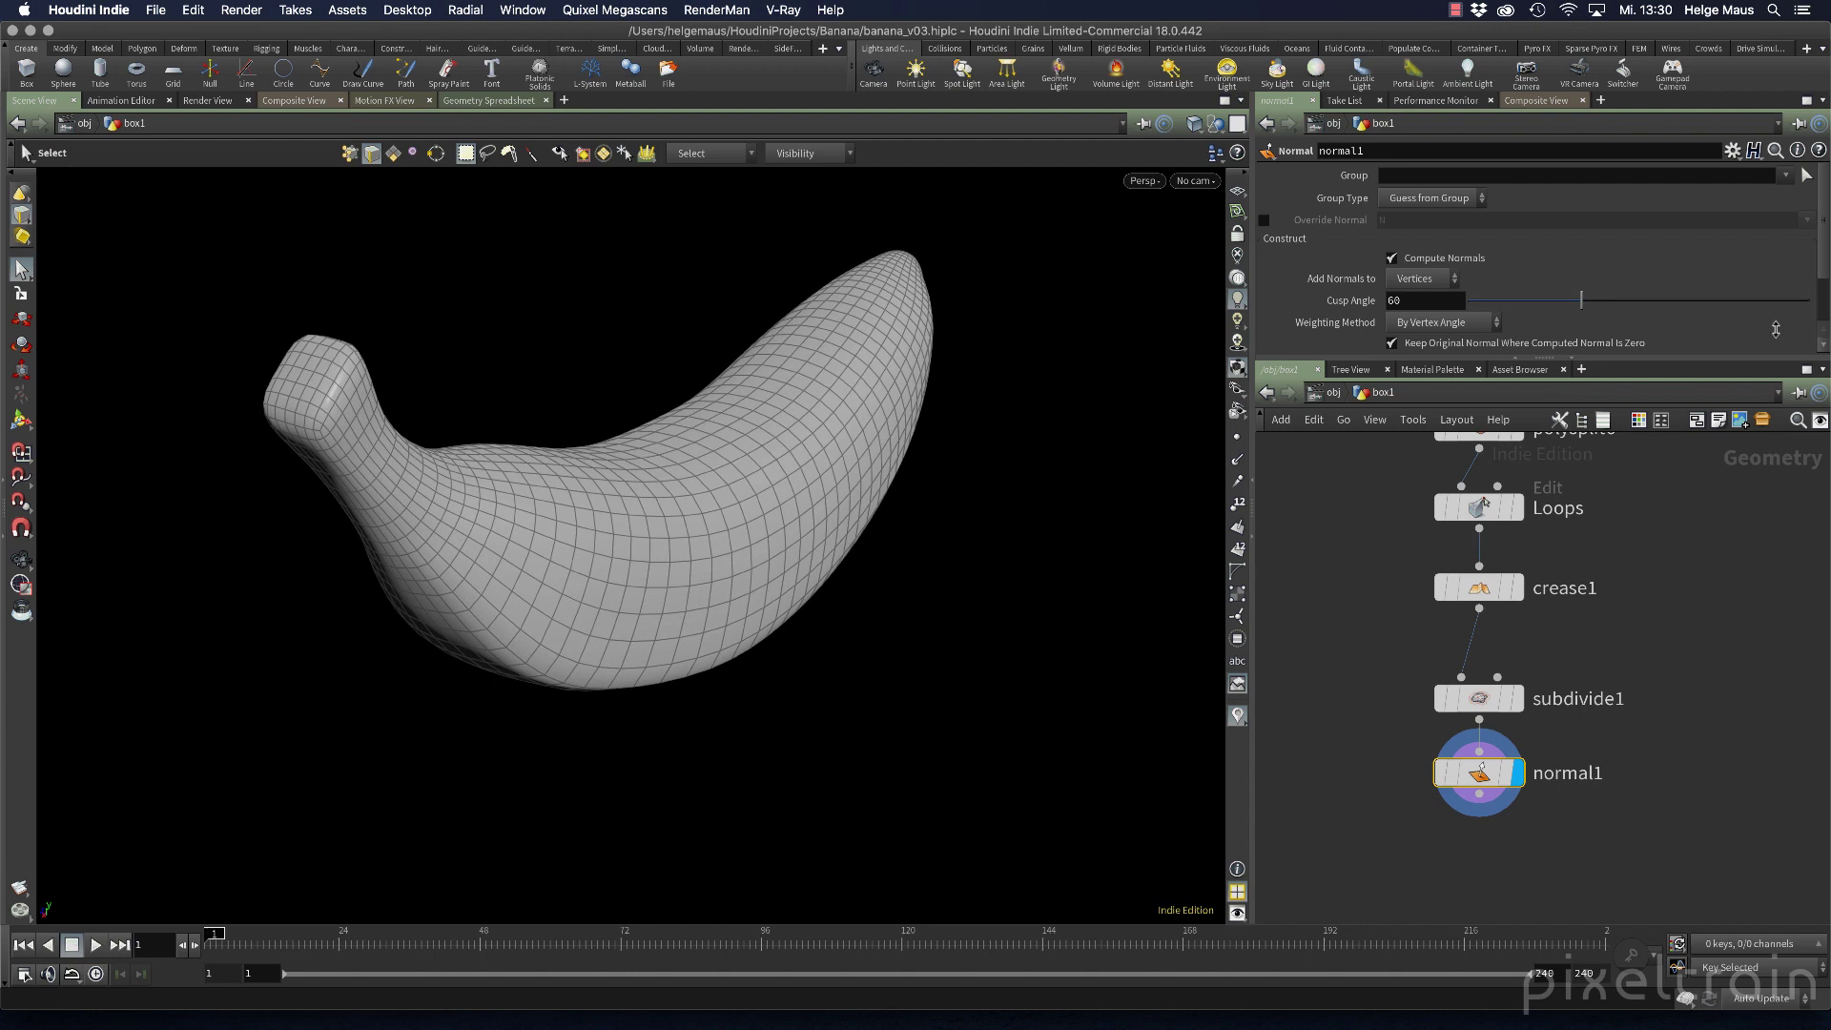
left_click_drag(1730, 356, 1727, 418)
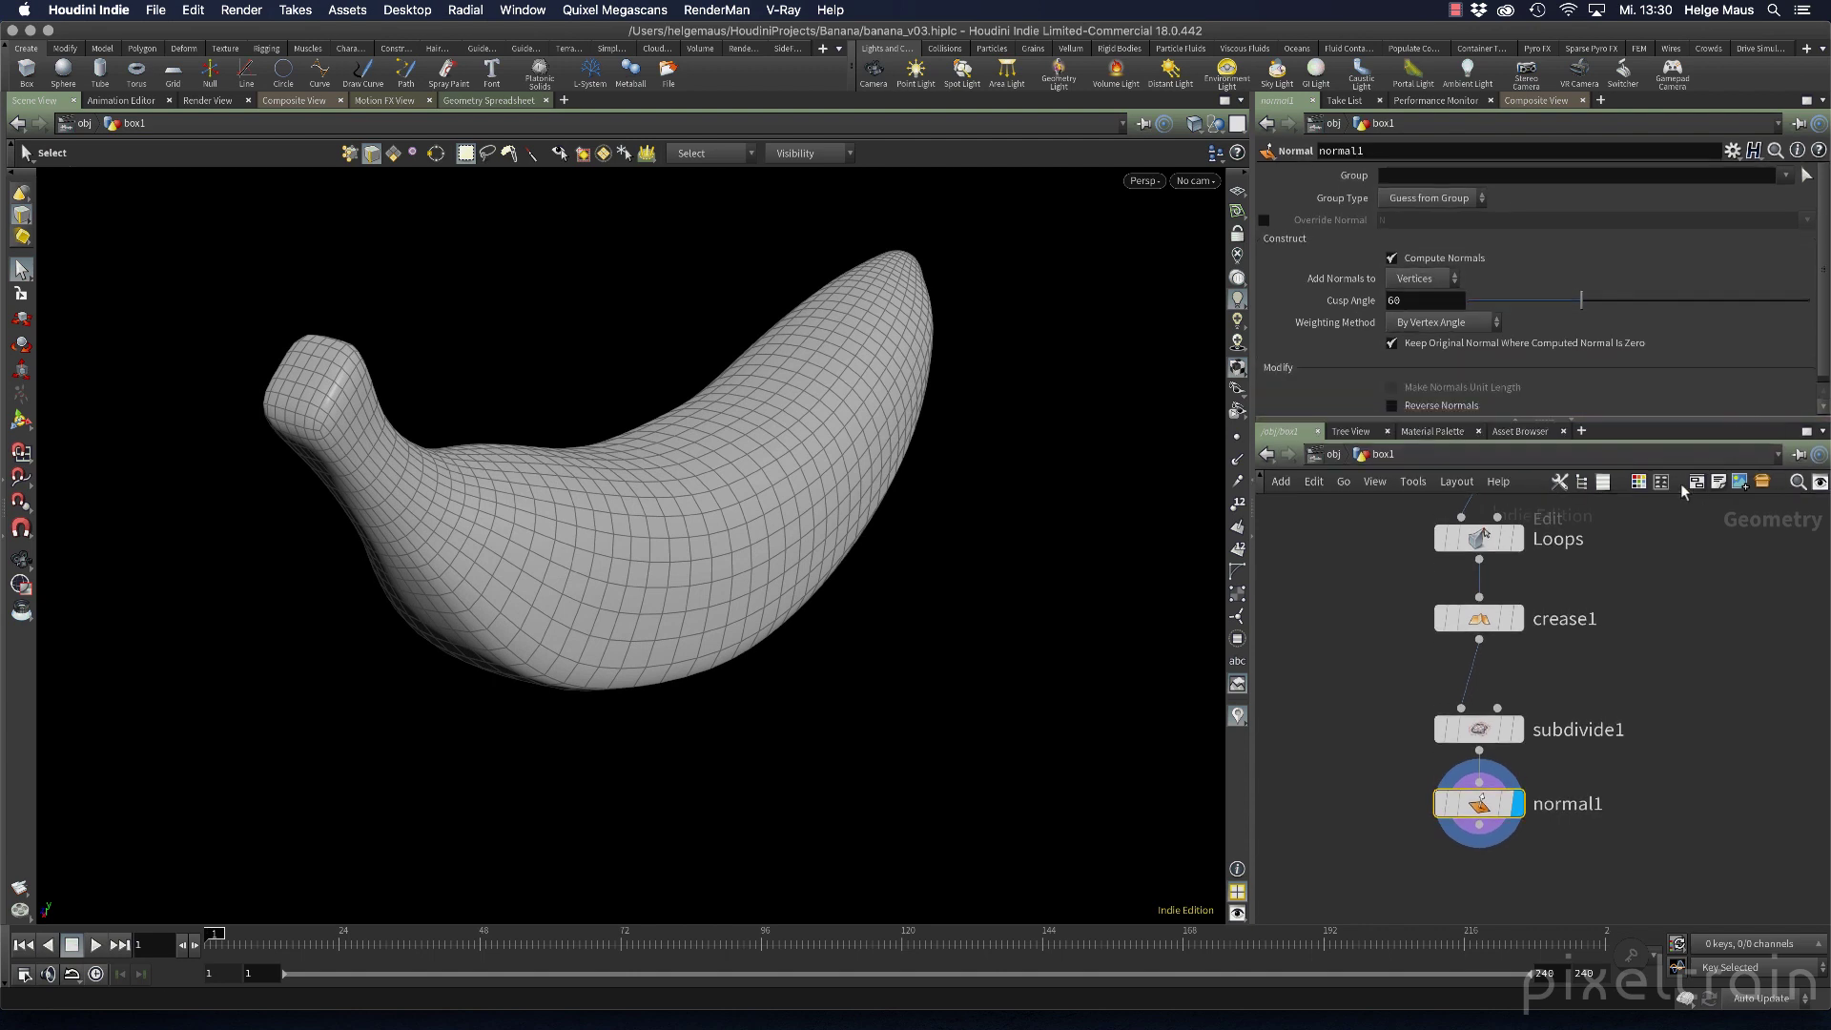
left_click(1459, 324)
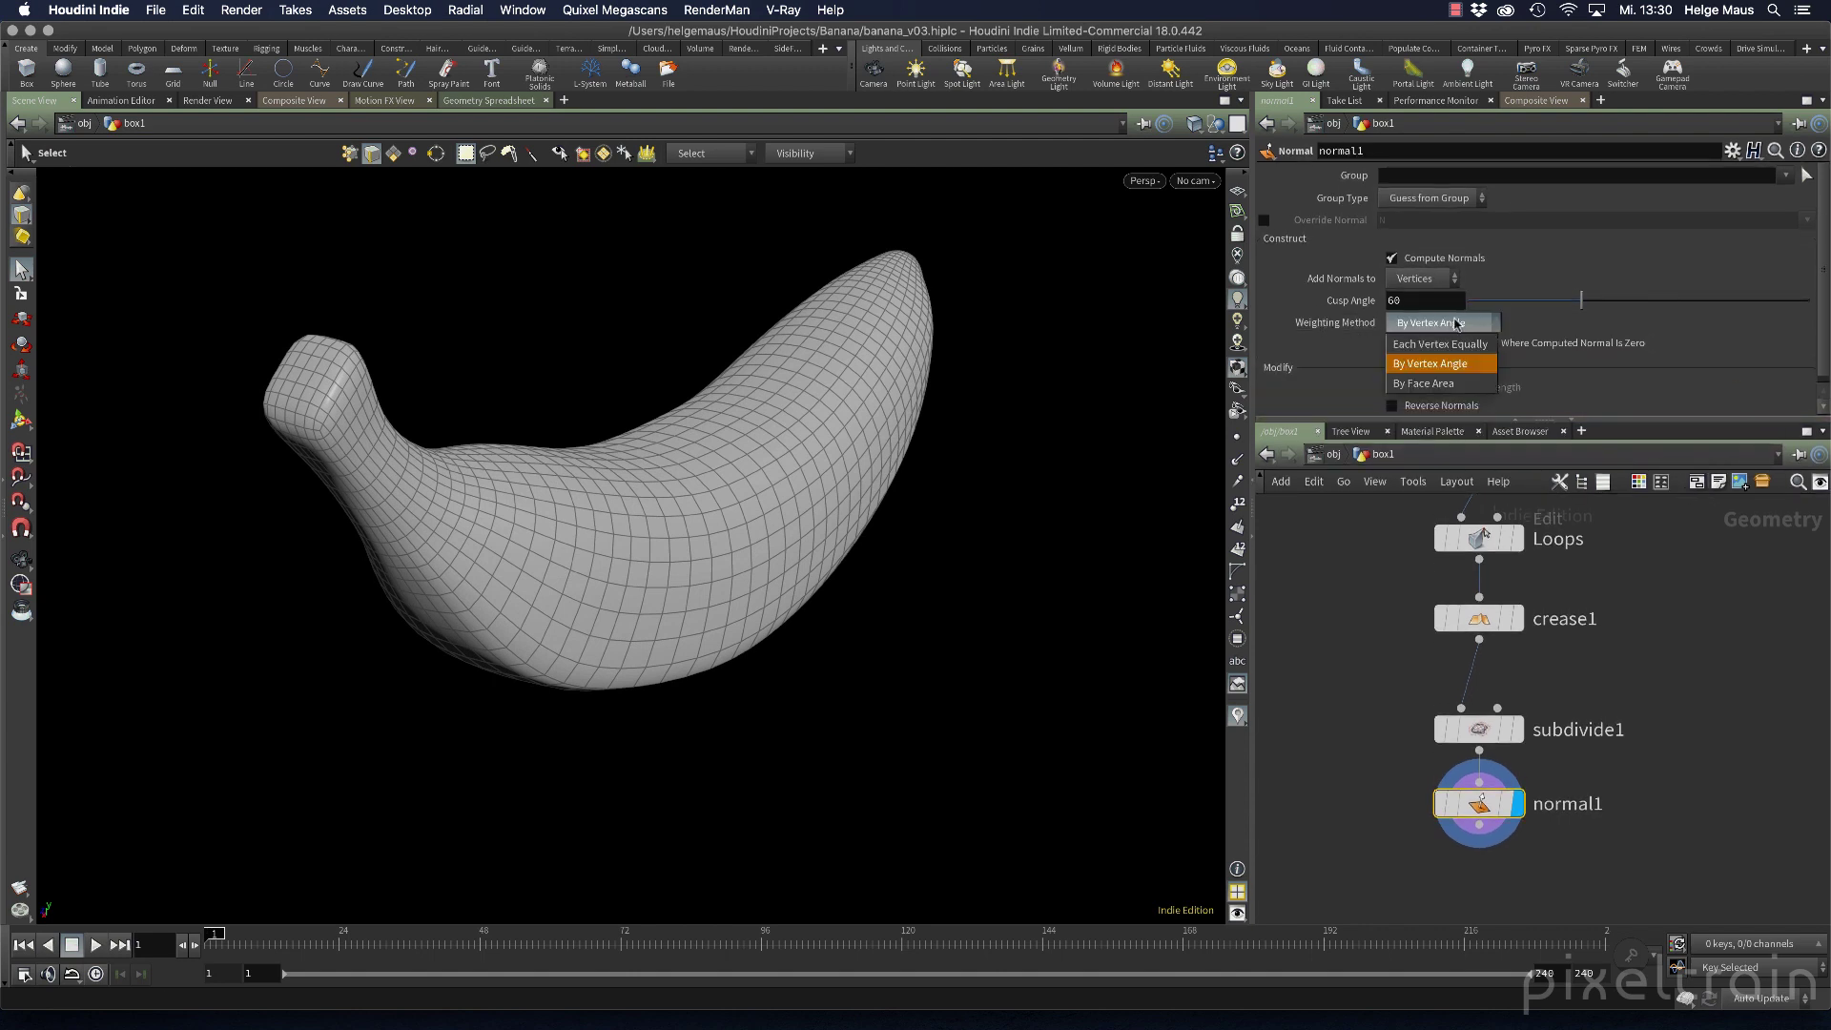
left_click(1417, 385)
Set the normal node's cusp angle to 80 and inspect the banana's shading
mouse_move(1577, 304)
left_mouse_down()
mouse_move(1562, 306)
mouse_move(1679, 312)
mouse_move(1568, 307)
mouse_move(1655, 308)
mouse_move(1595, 307)
mouse_move(1612, 303)
left_mouse_up()
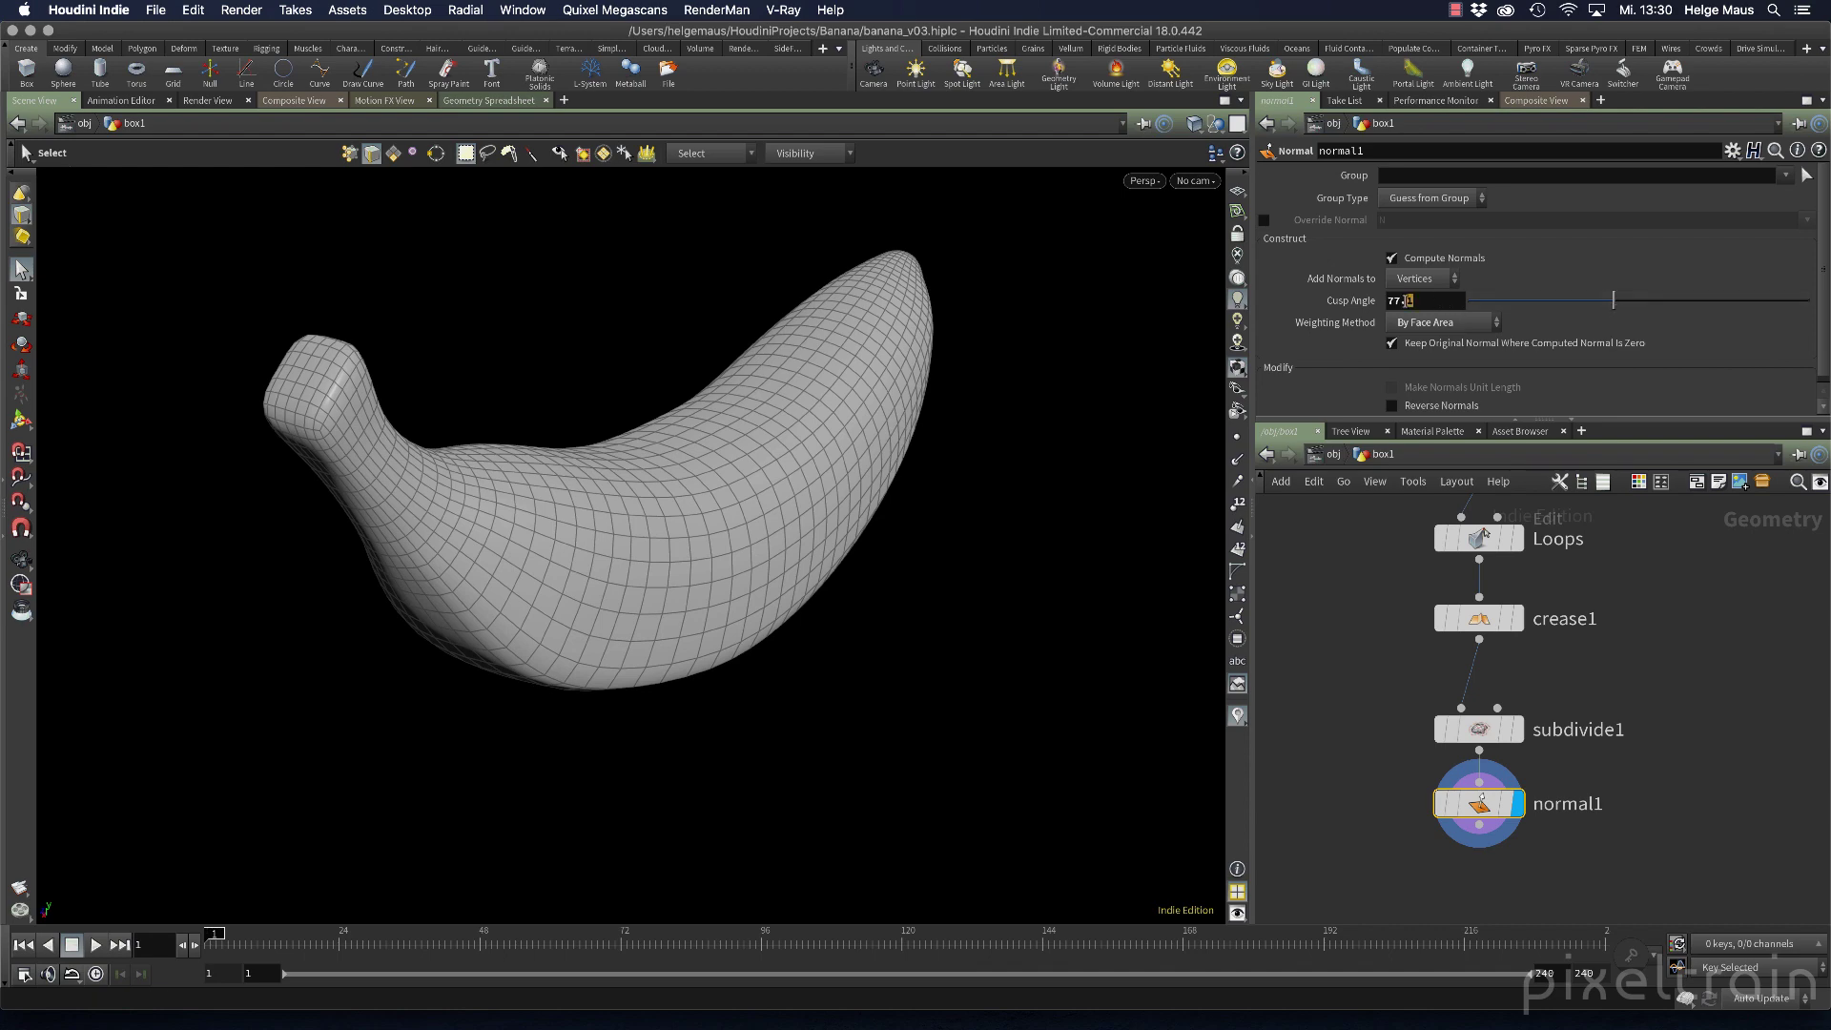
type("80")
key("Return")
left_click_drag(611, 534, 760, 642, "alt")
key("s")
Move the subdivide and normal nodes down to make room below the crease node, and reselect the crease node
left_click(1475, 629)
left_click_drag(604, 601, 711, 649, "alt")
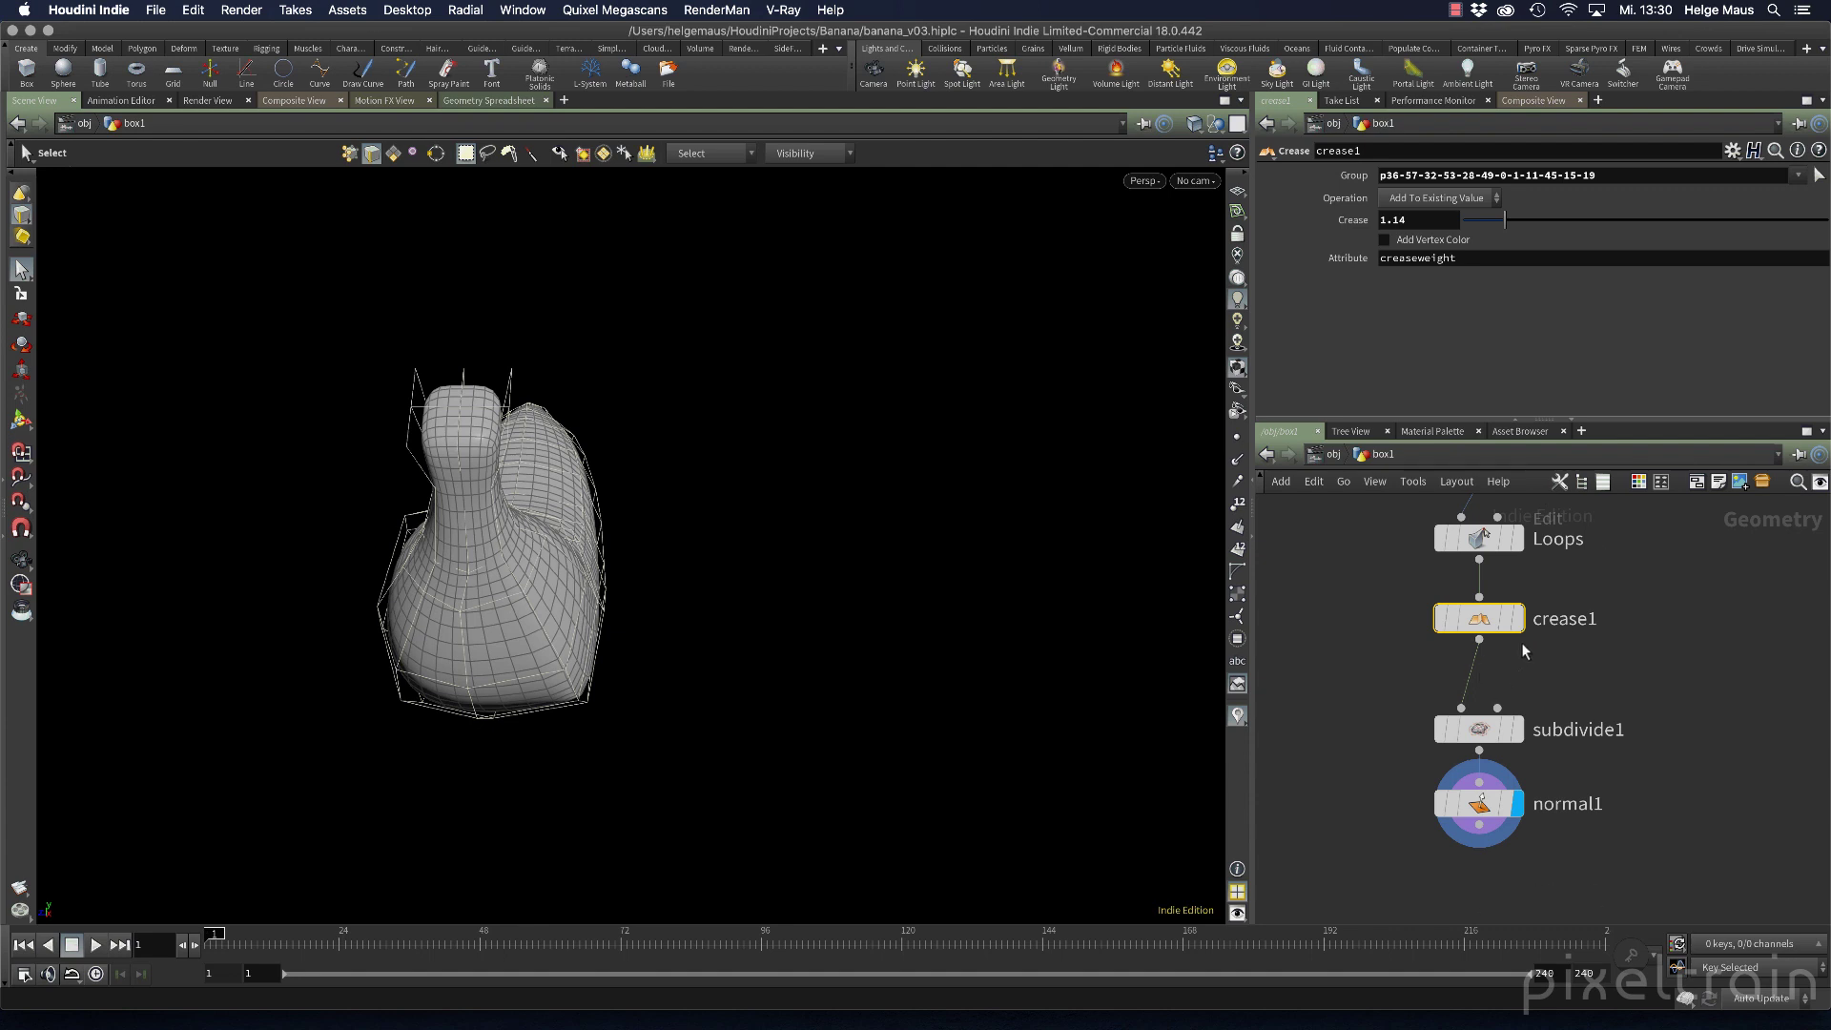
left_click_drag(1530, 667, 1449, 825)
left_click_drag(1474, 759, 1475, 829)
left_click(1573, 718)
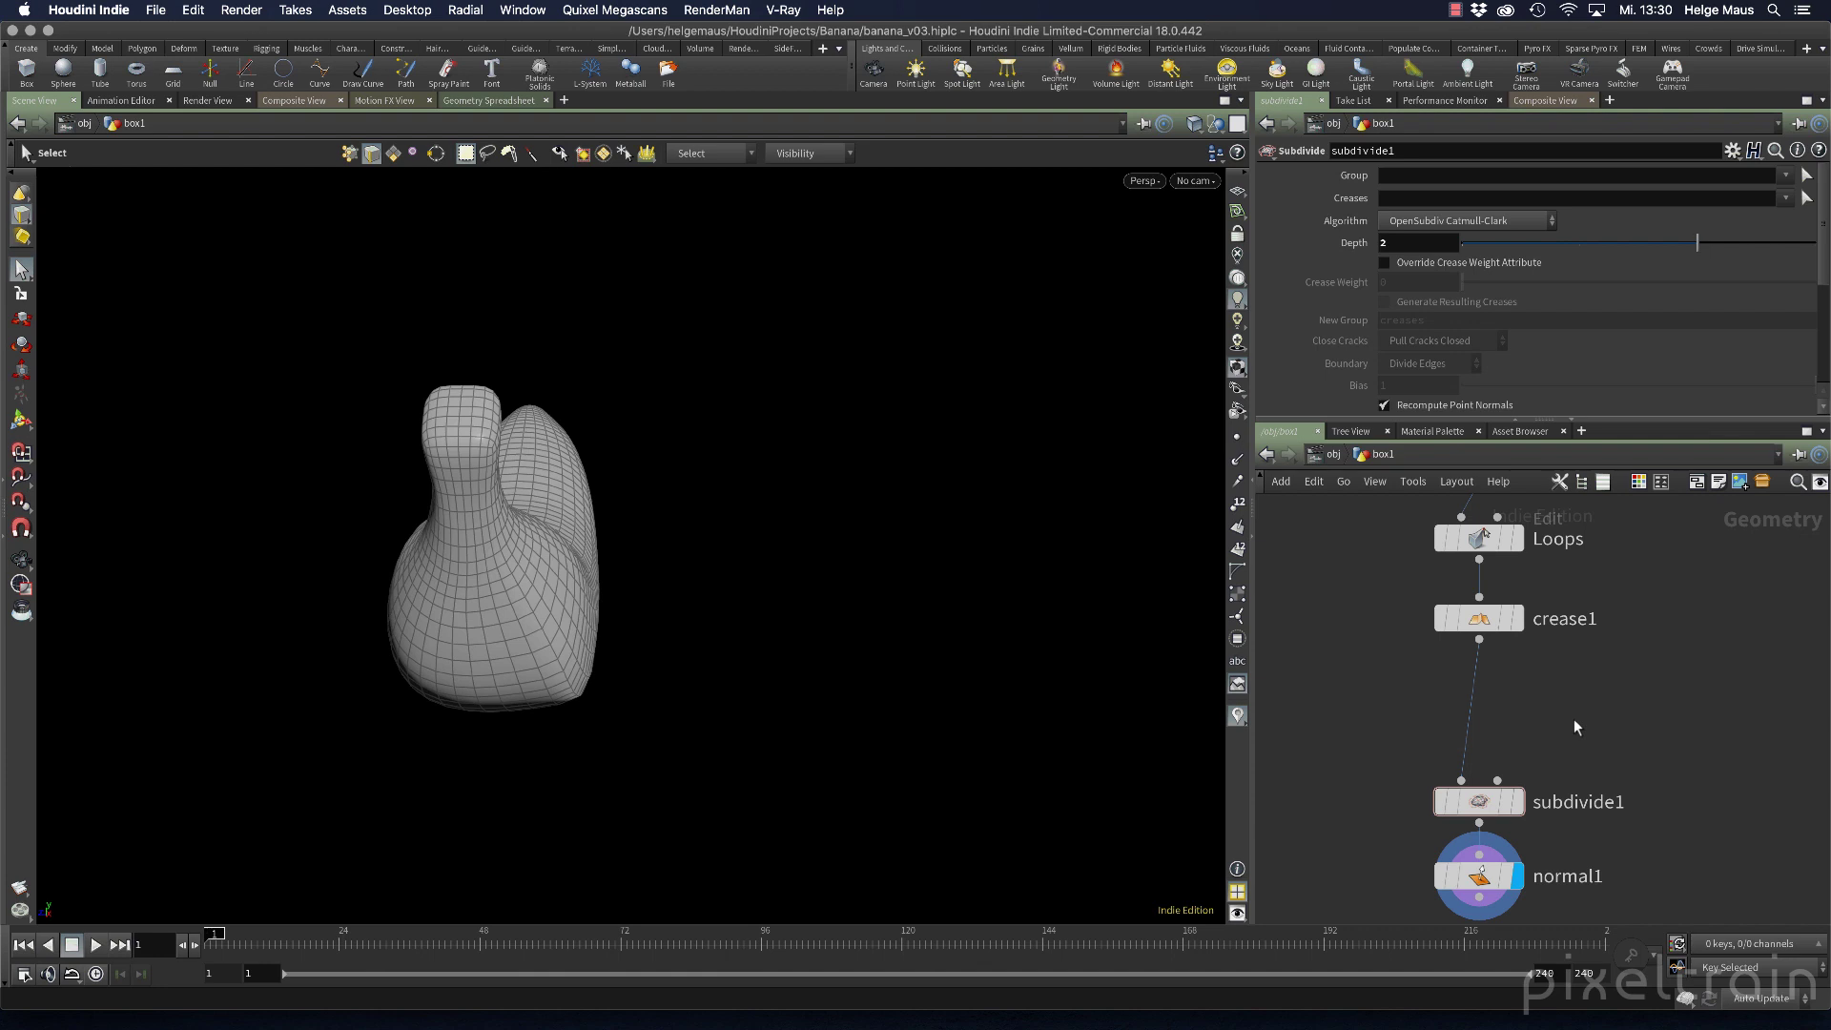
left_click(1487, 627)
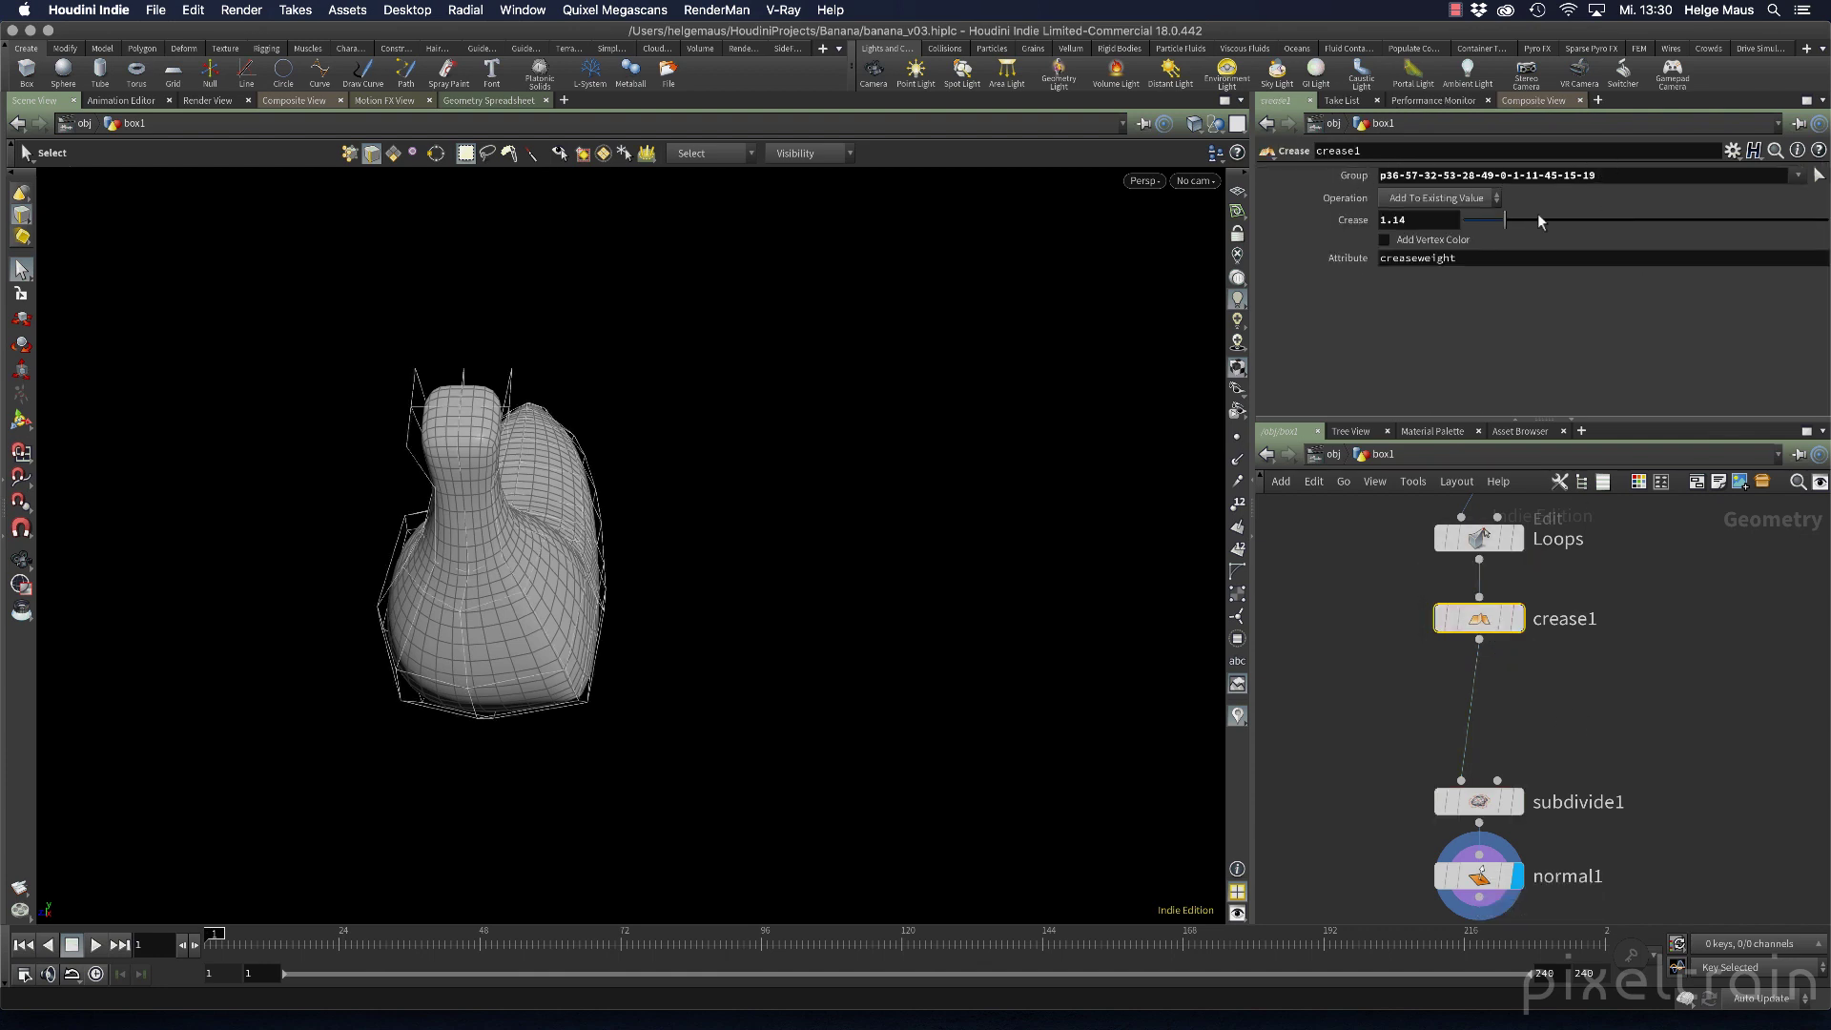
key("Escape")
left_click_drag(747, 576, 808, 496)
right_click_drag(809, 496, 813, 543, "alt")
left_click_drag(812, 543, 808, 545, "alt")
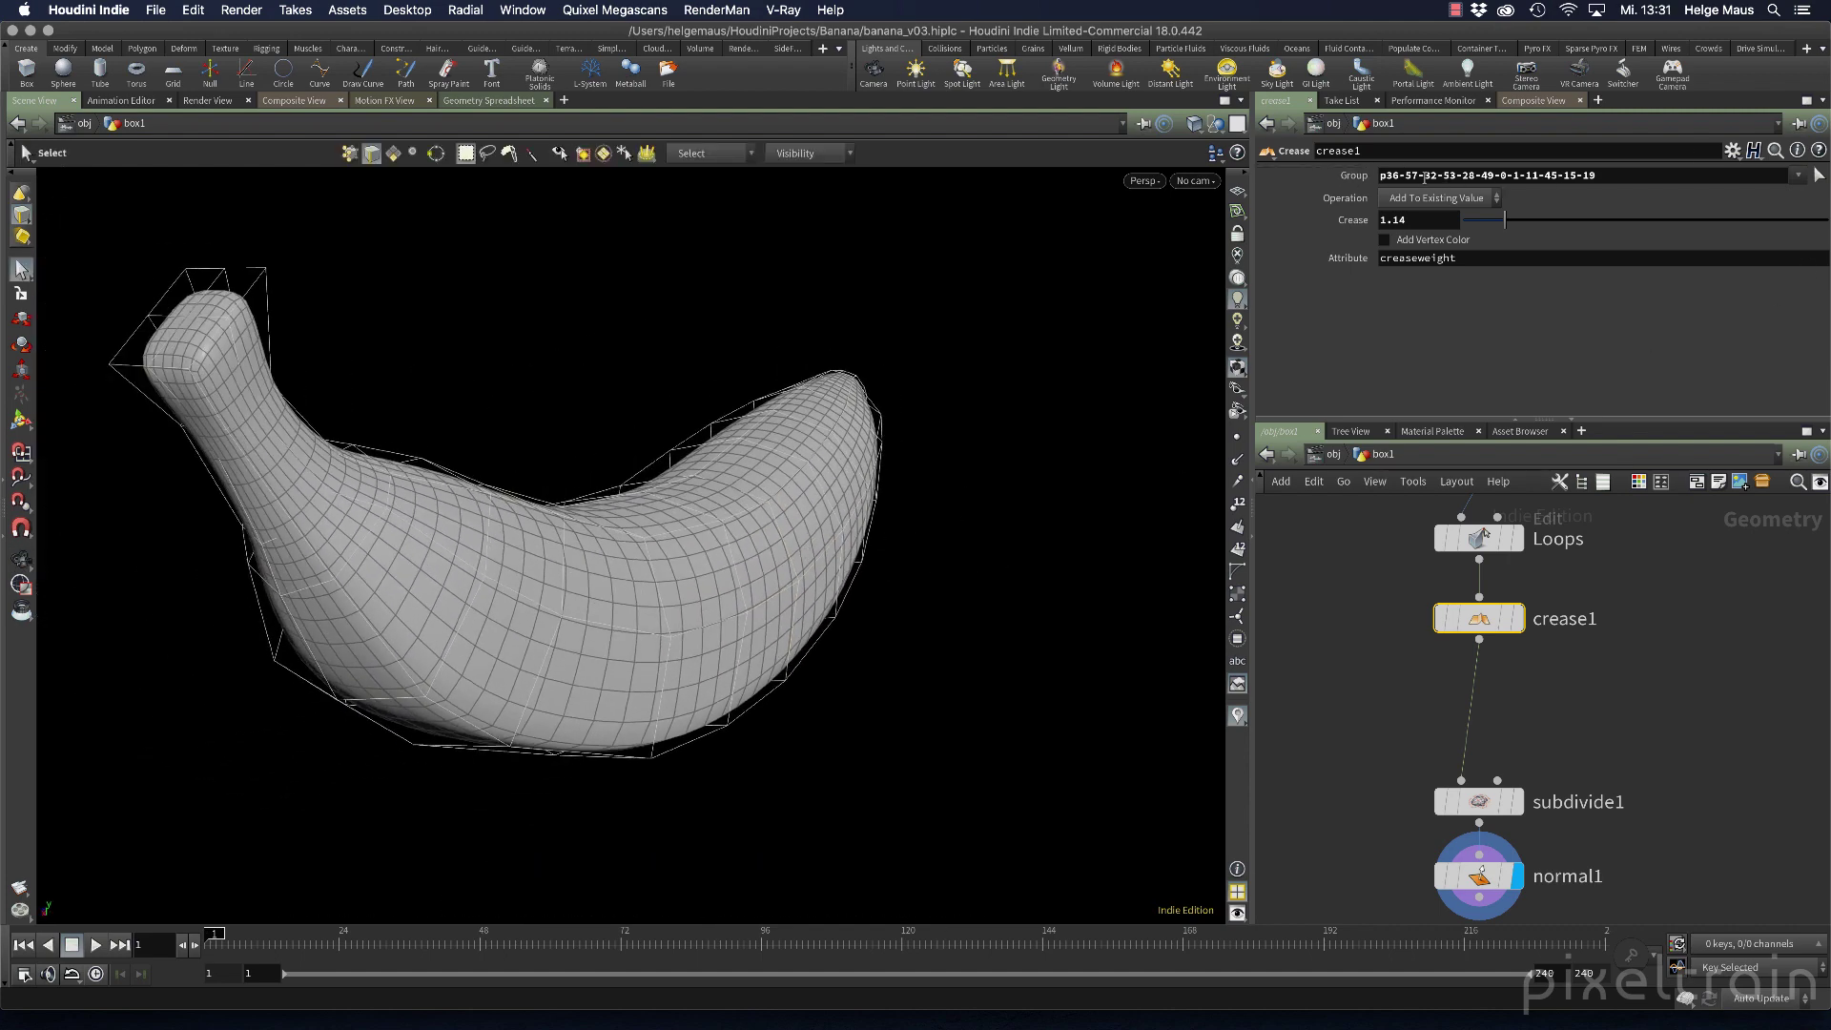
Reselect the crease node's group geometry, adding a second lengthwise edge loop on the banana's other side to the existing edges
left_click(1817, 176)
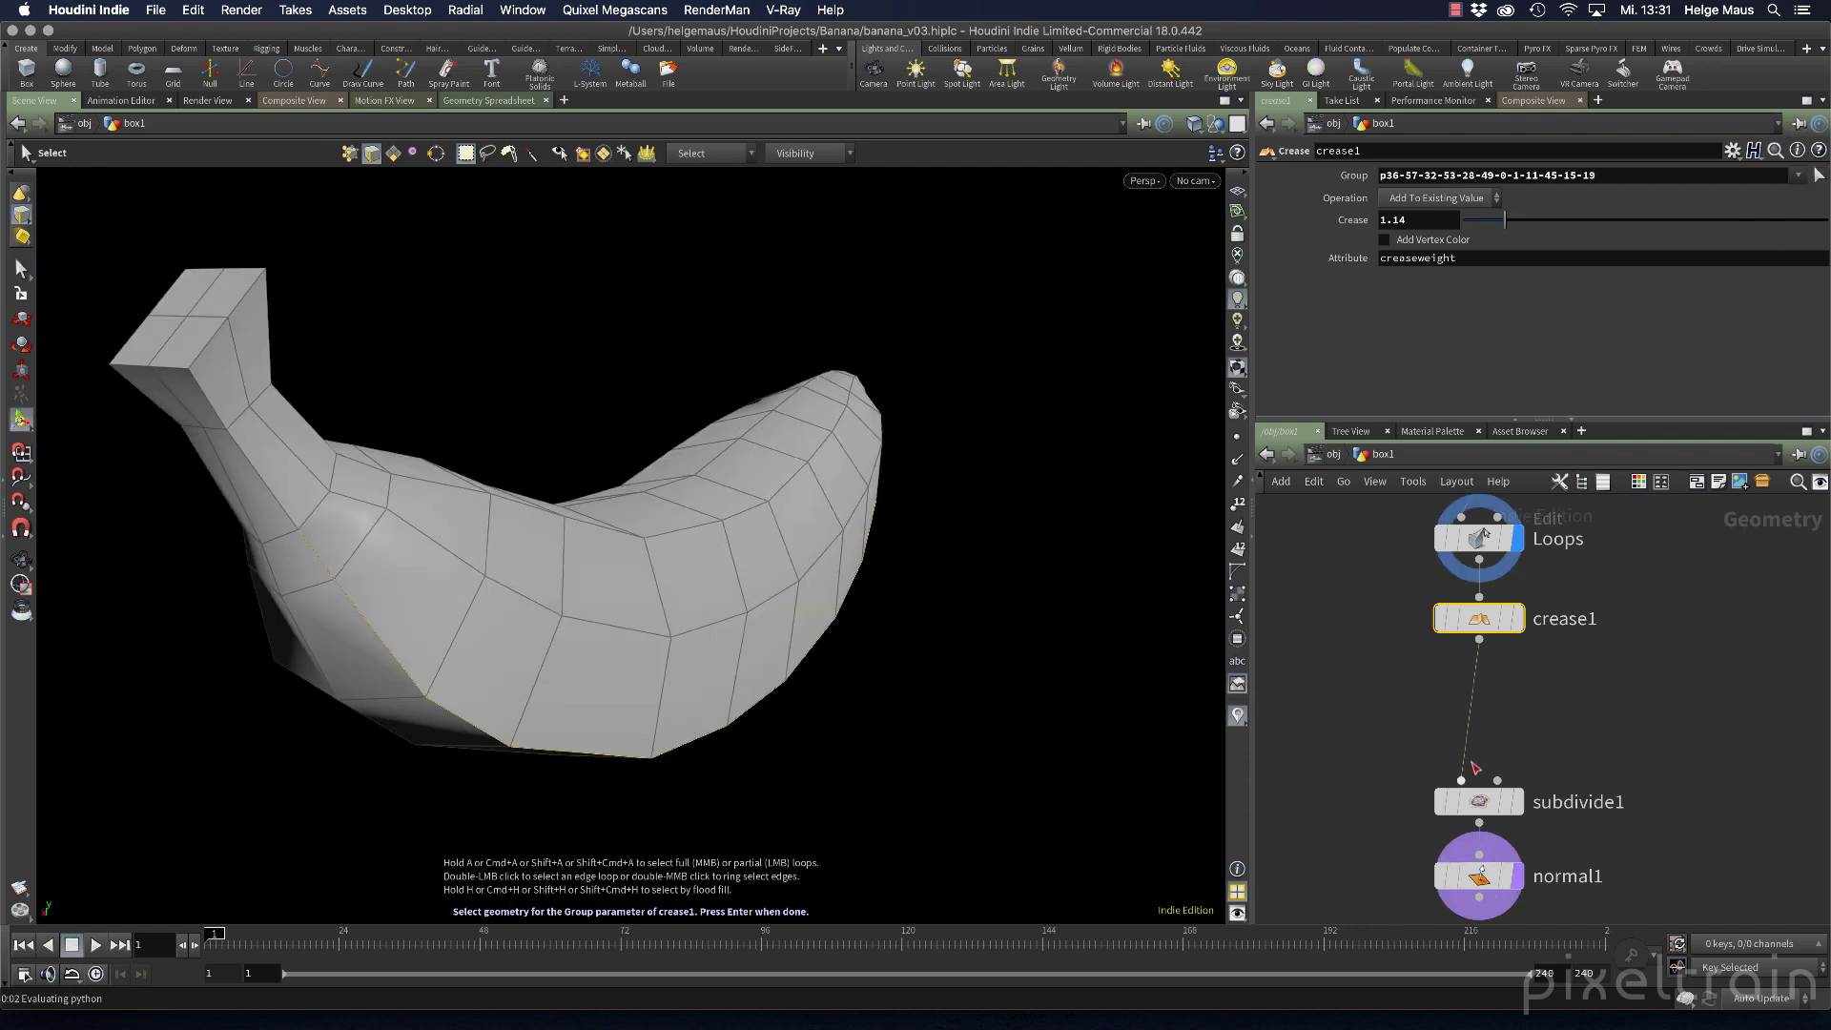
scroll(1477, 724, "up", 2)
mouse_move(1539, 607)
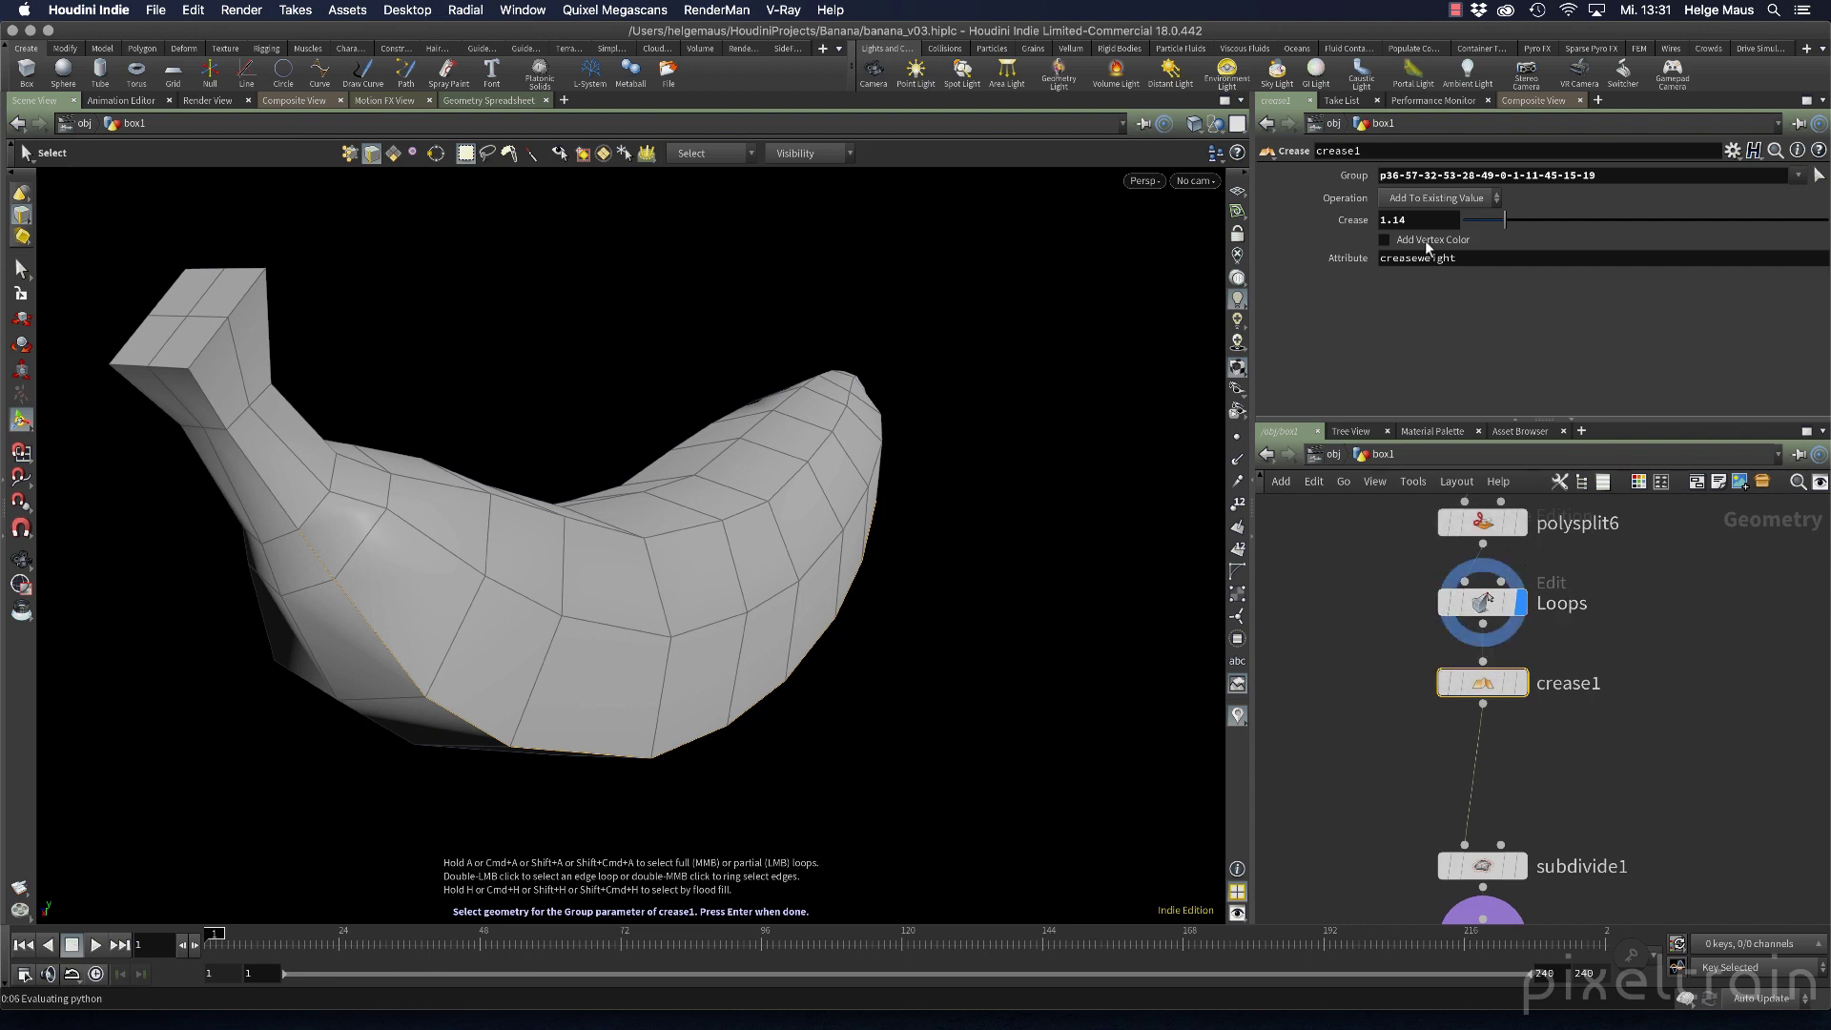
key("Escape")
left_click_drag(610, 677, 723, 687)
right_click_drag(724, 686, 456, 702)
left_click_drag(456, 701, 741, 678)
key("Escape")
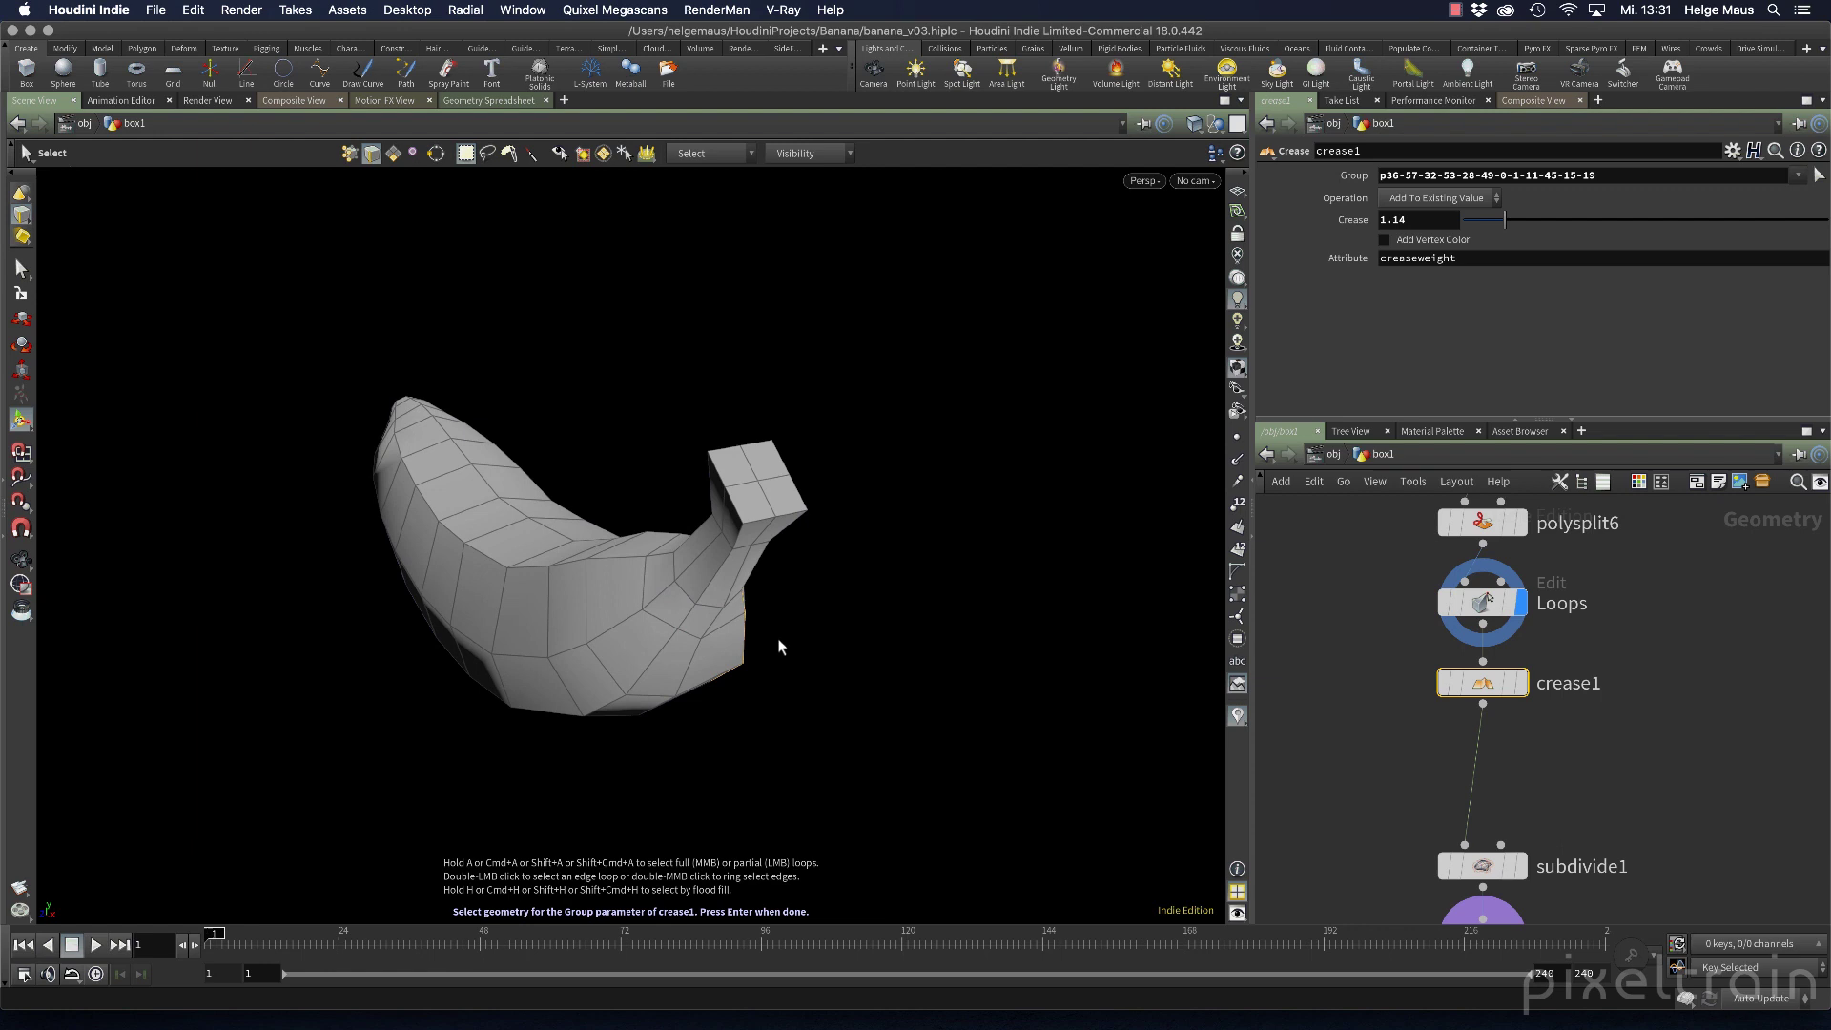
left_click_drag(391, 646, 764, 429)
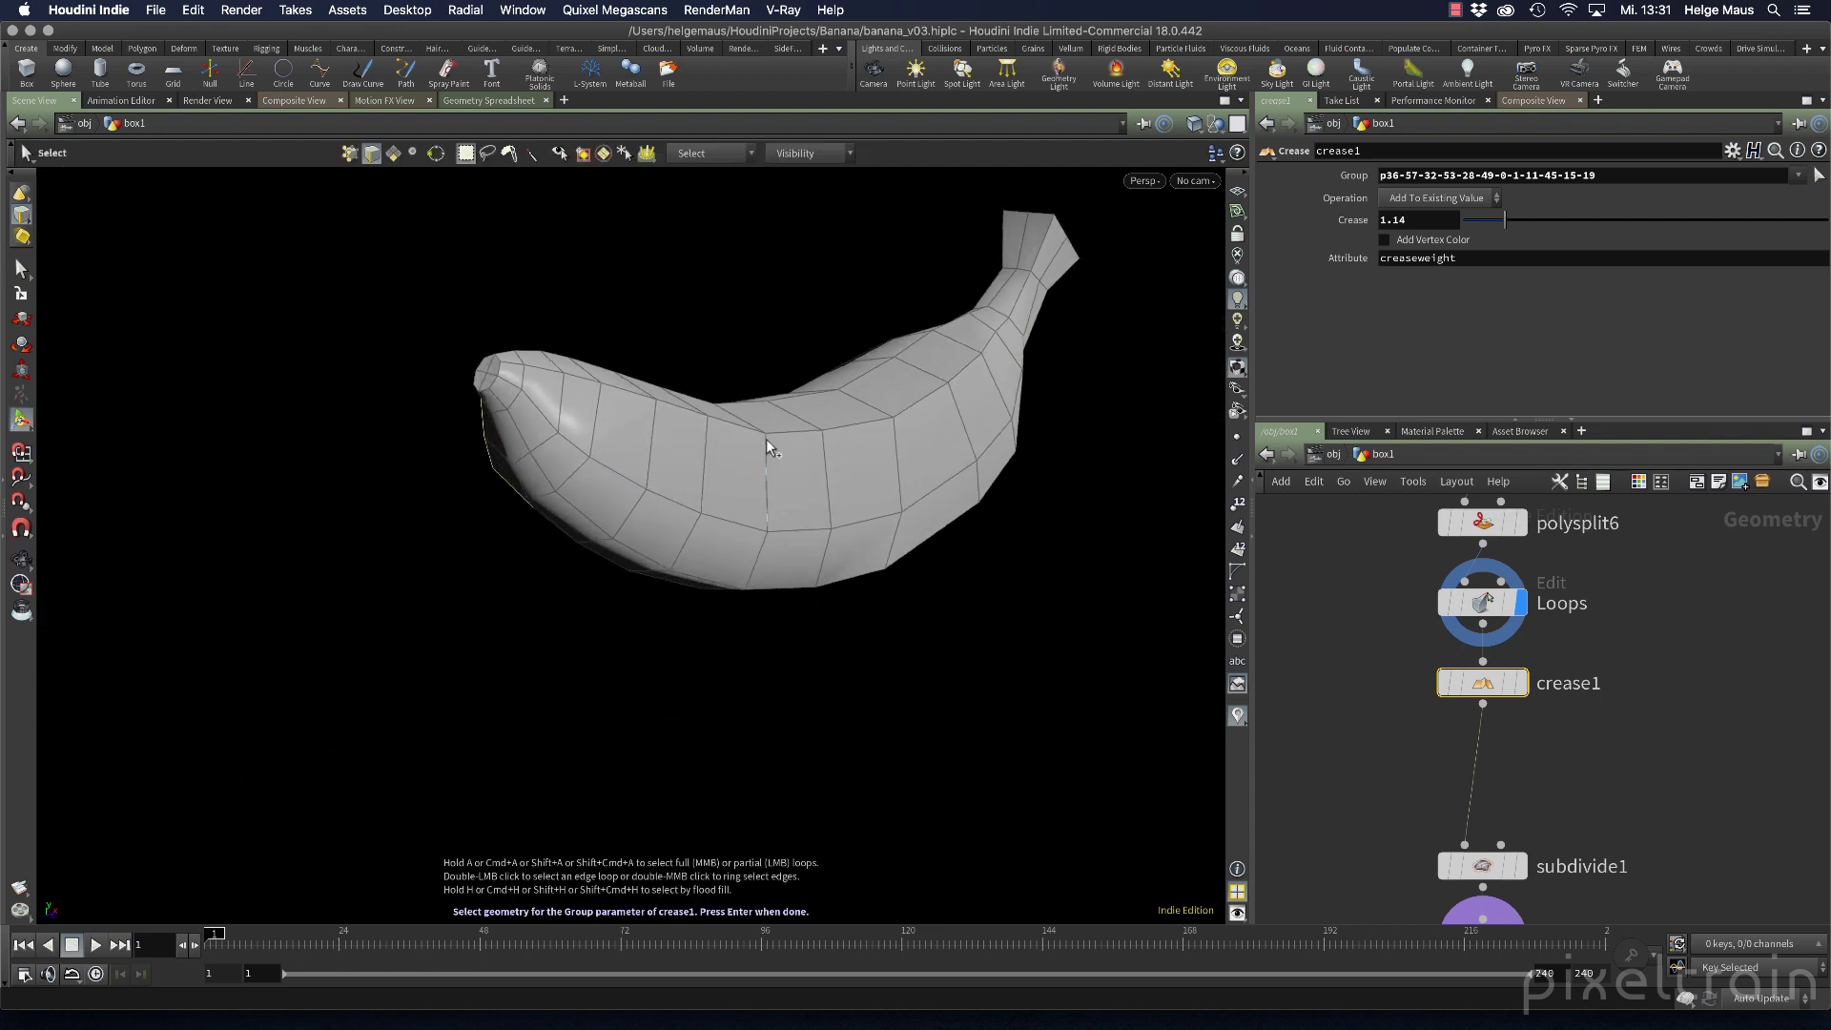
double_click(538, 415, "shift")
key("Return")
key("Return")
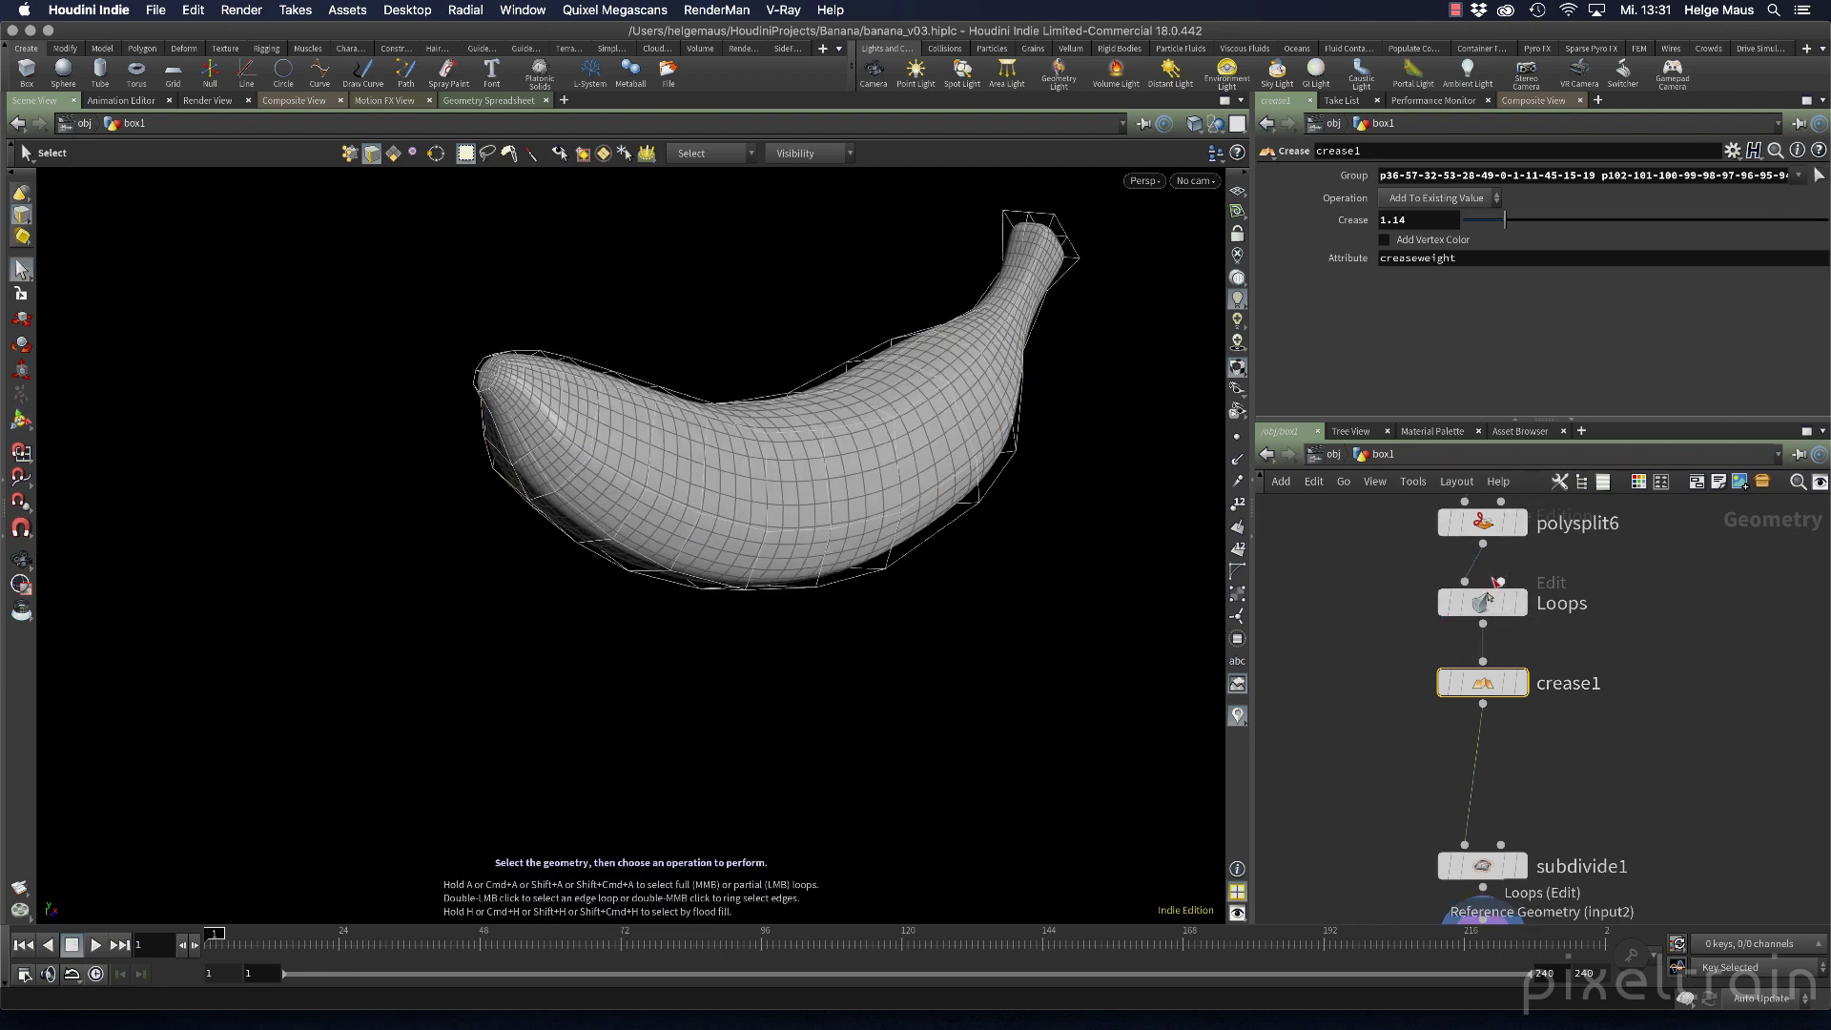
Go up to the object level, hide the wireframe and inspect the smooth-shaded banana from several angles
scroll(1616, 882, "down", 4)
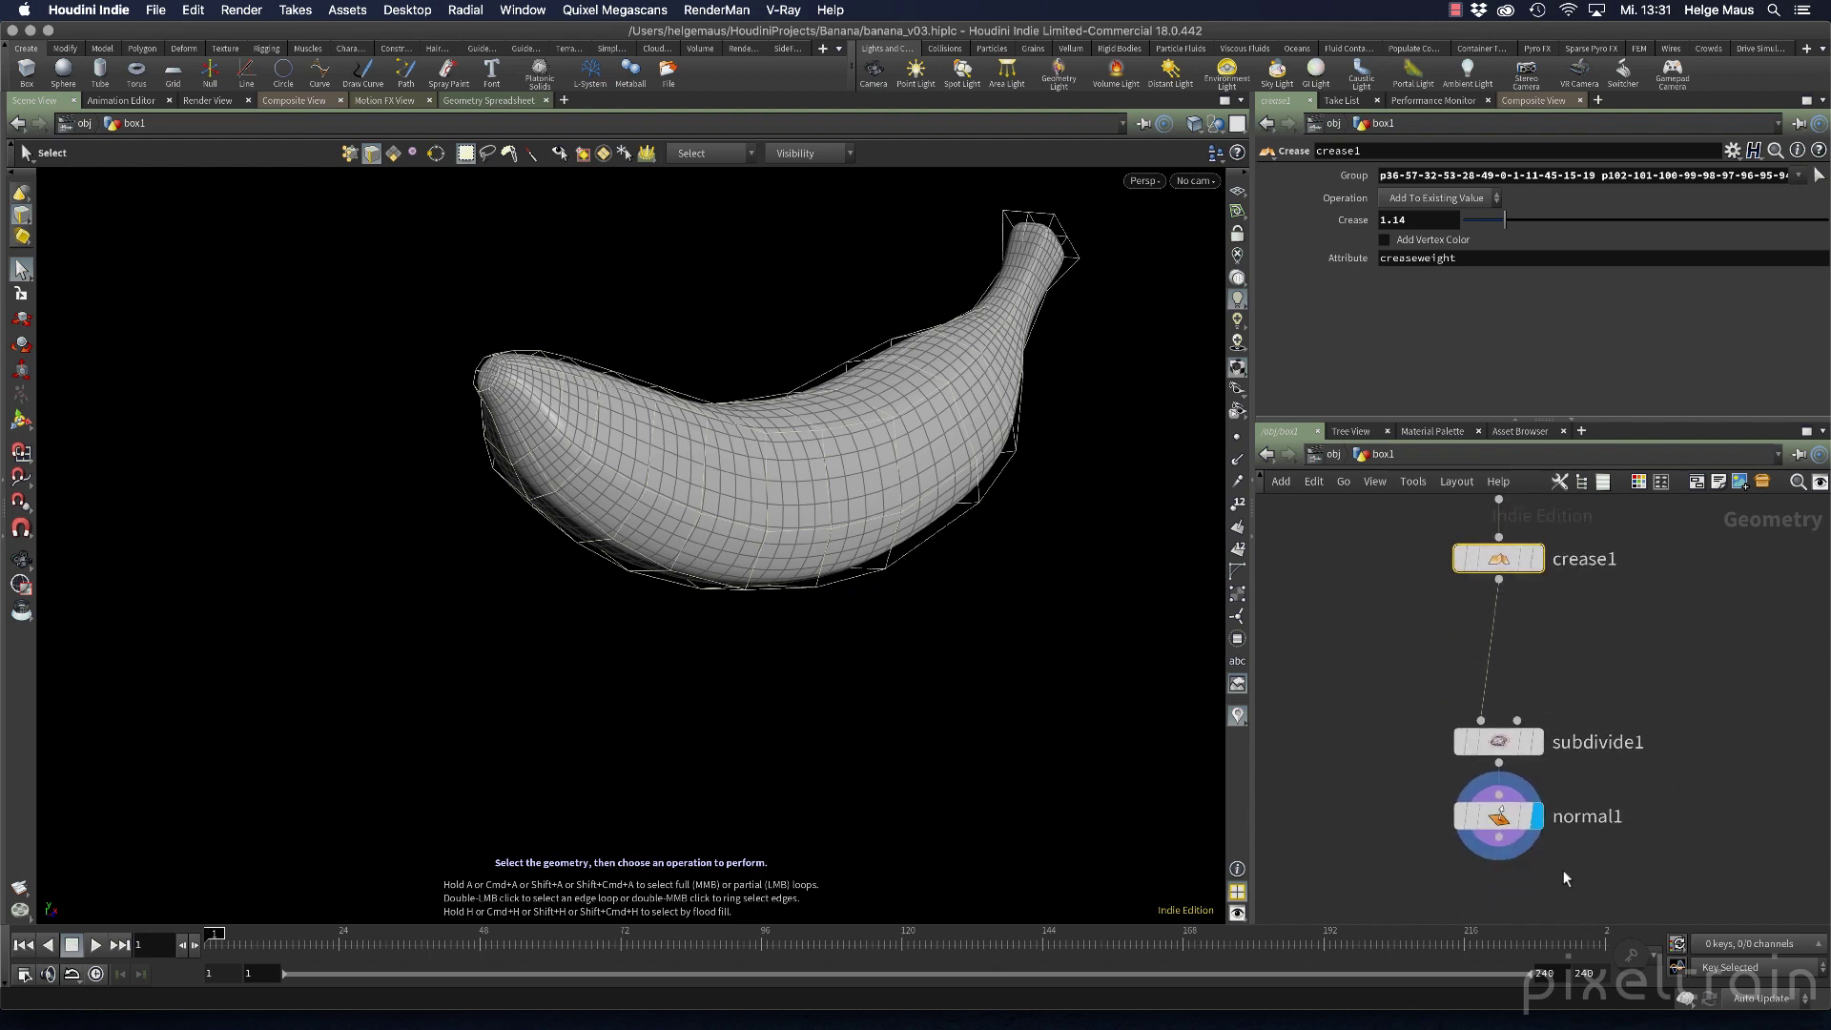
scroll(1648, 835, "up", 3)
left_click_drag(794, 563, 930, 573)
left_click(1333, 454)
left_click(1352, 589)
key("shift+w")
mouse_move(575, 564)
left_mouse_down()
mouse_move(666, 547)
mouse_move(454, 715)
mouse_move(998, 506)
mouse_move(694, 444)
mouse_move(625, 568)
mouse_move(956, 581)
mouse_move(852, 595)
left_mouse_up()
mouse_move(691, 577)
left_mouse_down()
mouse_move(677, 494)
mouse_move(594, 519)
left_mouse_up()
key("s")
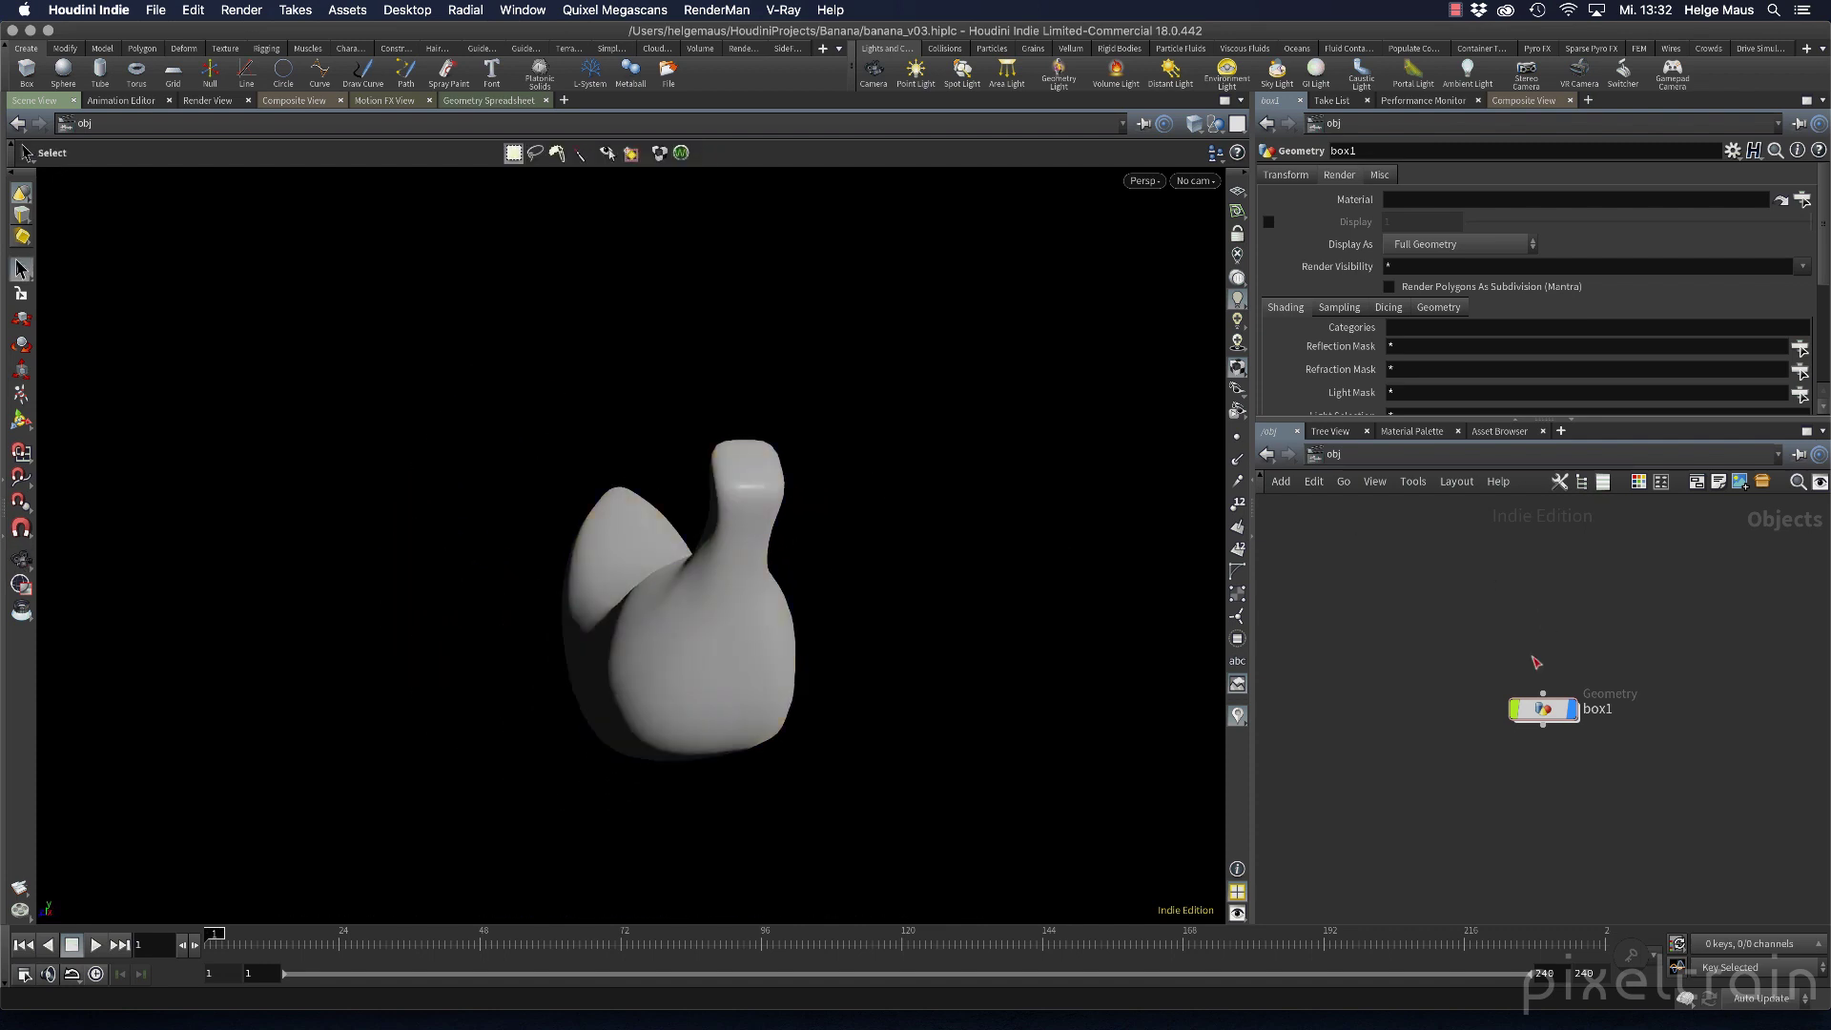
Return inside box1, show the wireframe and add the upper lengthwise edge loop on the opposite side to the crease group
double_click(1554, 713)
scroll(1728, 818, "up", 3)
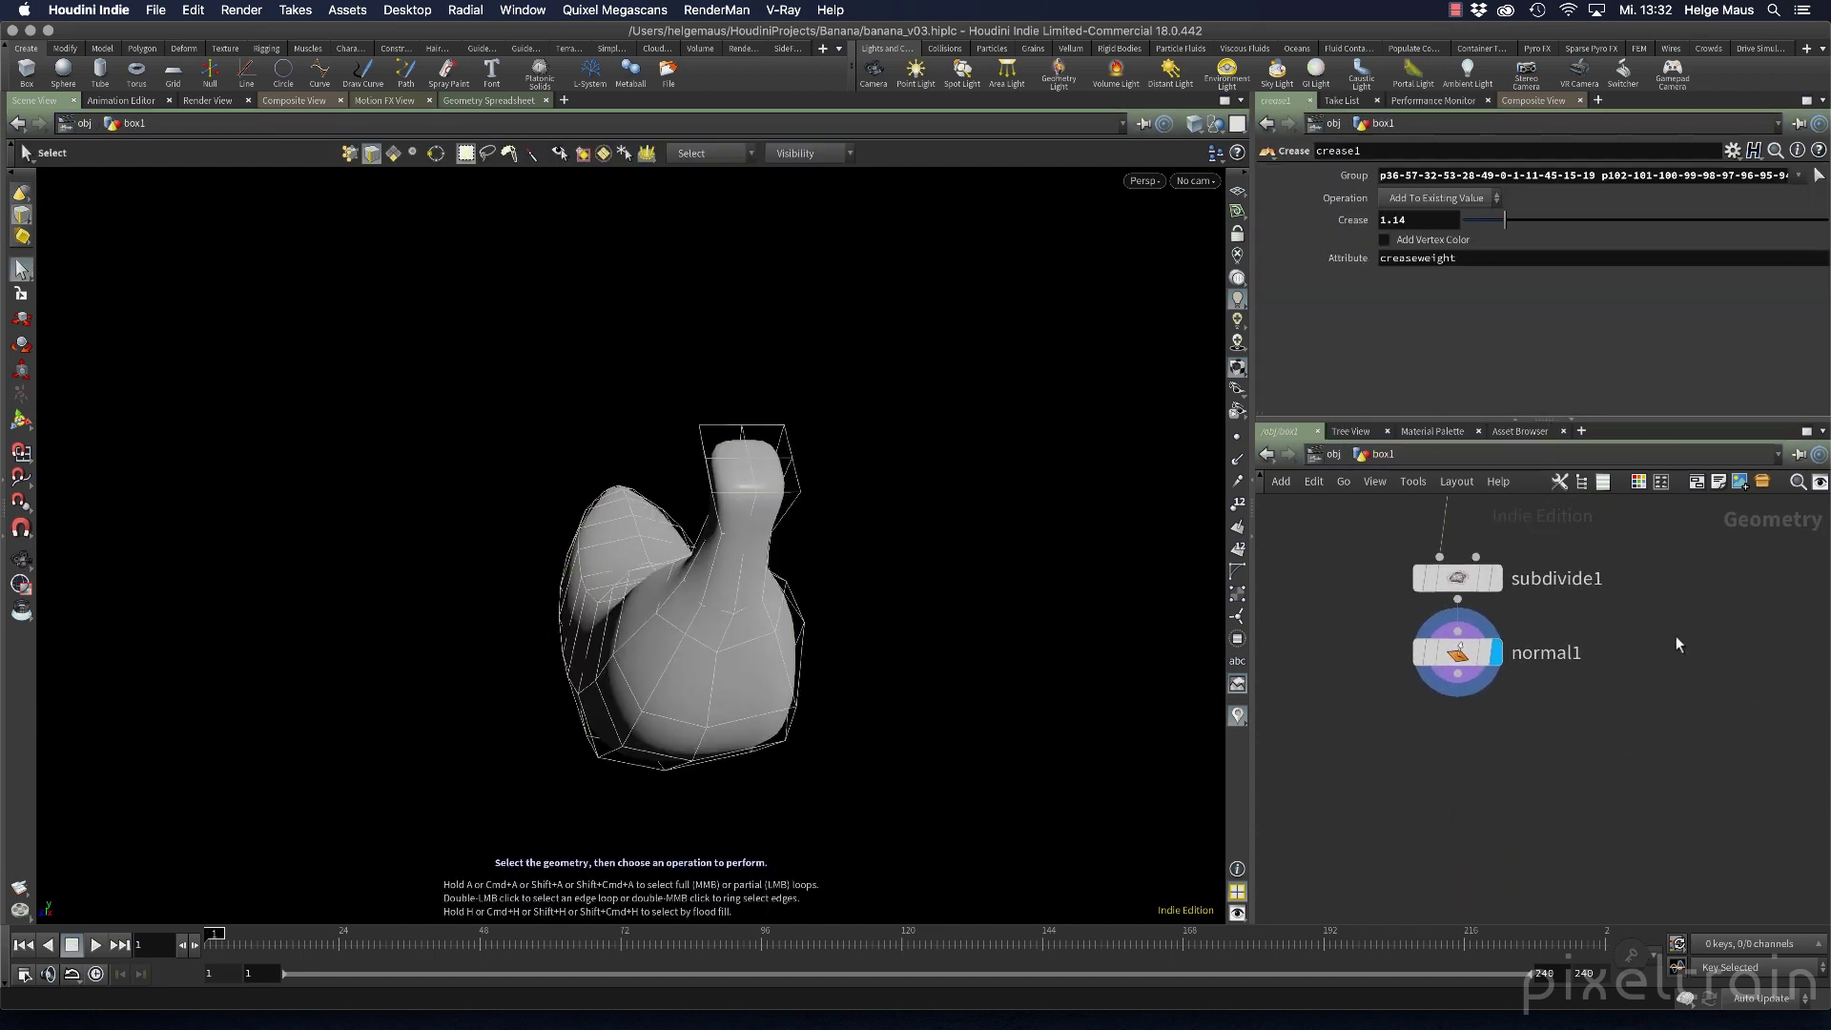
left_click(1815, 177)
mouse_move(1063, 468)
left_mouse_down("alt")
mouse_move(871, 552)
mouse_move(900, 568)
mouse_move(895, 597)
mouse_move(751, 647)
left_mouse_up("alt")
key("shift+w")
mouse_move(748, 529)
left_mouse_down()
mouse_move(724, 641)
mouse_move(734, 529)
mouse_move(633, 552)
mouse_move(973, 569)
mouse_move(911, 519)
mouse_move(821, 559)
mouse_move(854, 486)
mouse_move(719, 613)
mouse_move(896, 597)
mouse_move(817, 544)
mouse_move(762, 551)
left_mouse_up()
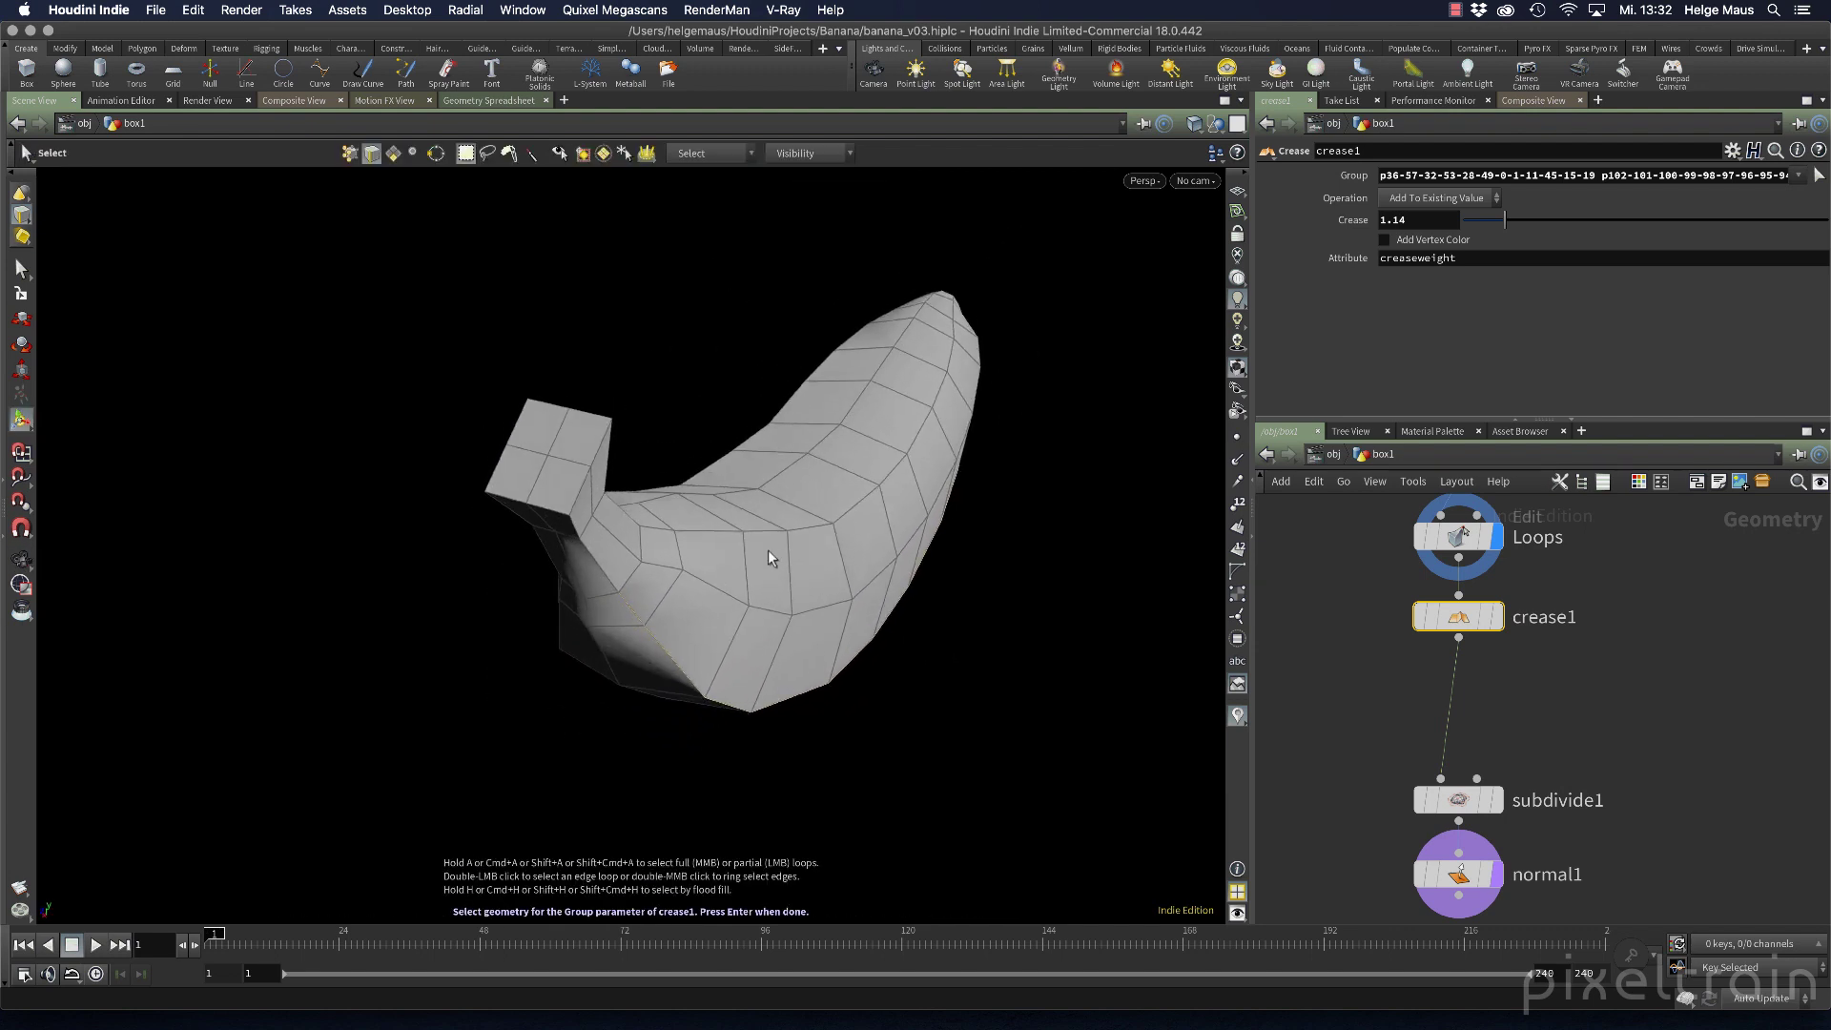
key("Escape")
left_click_drag(1078, 420, 425, 371)
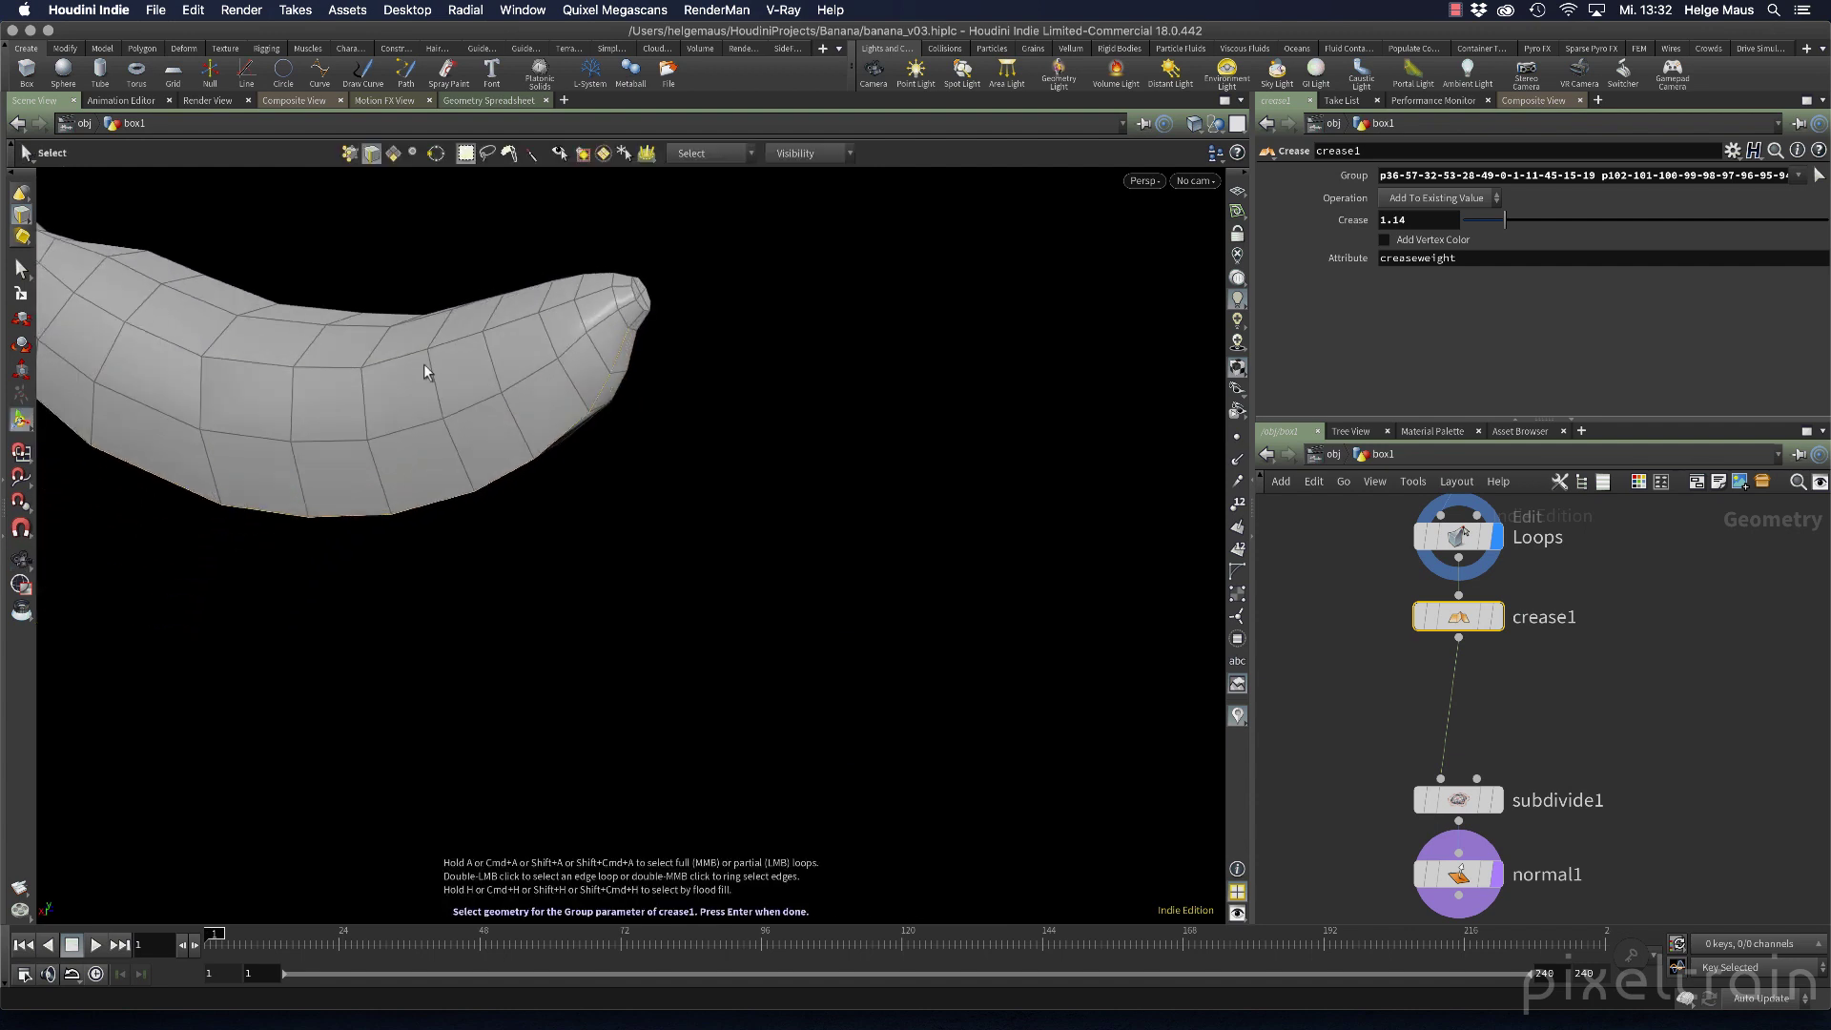
double_click(610, 317)
key("Return")
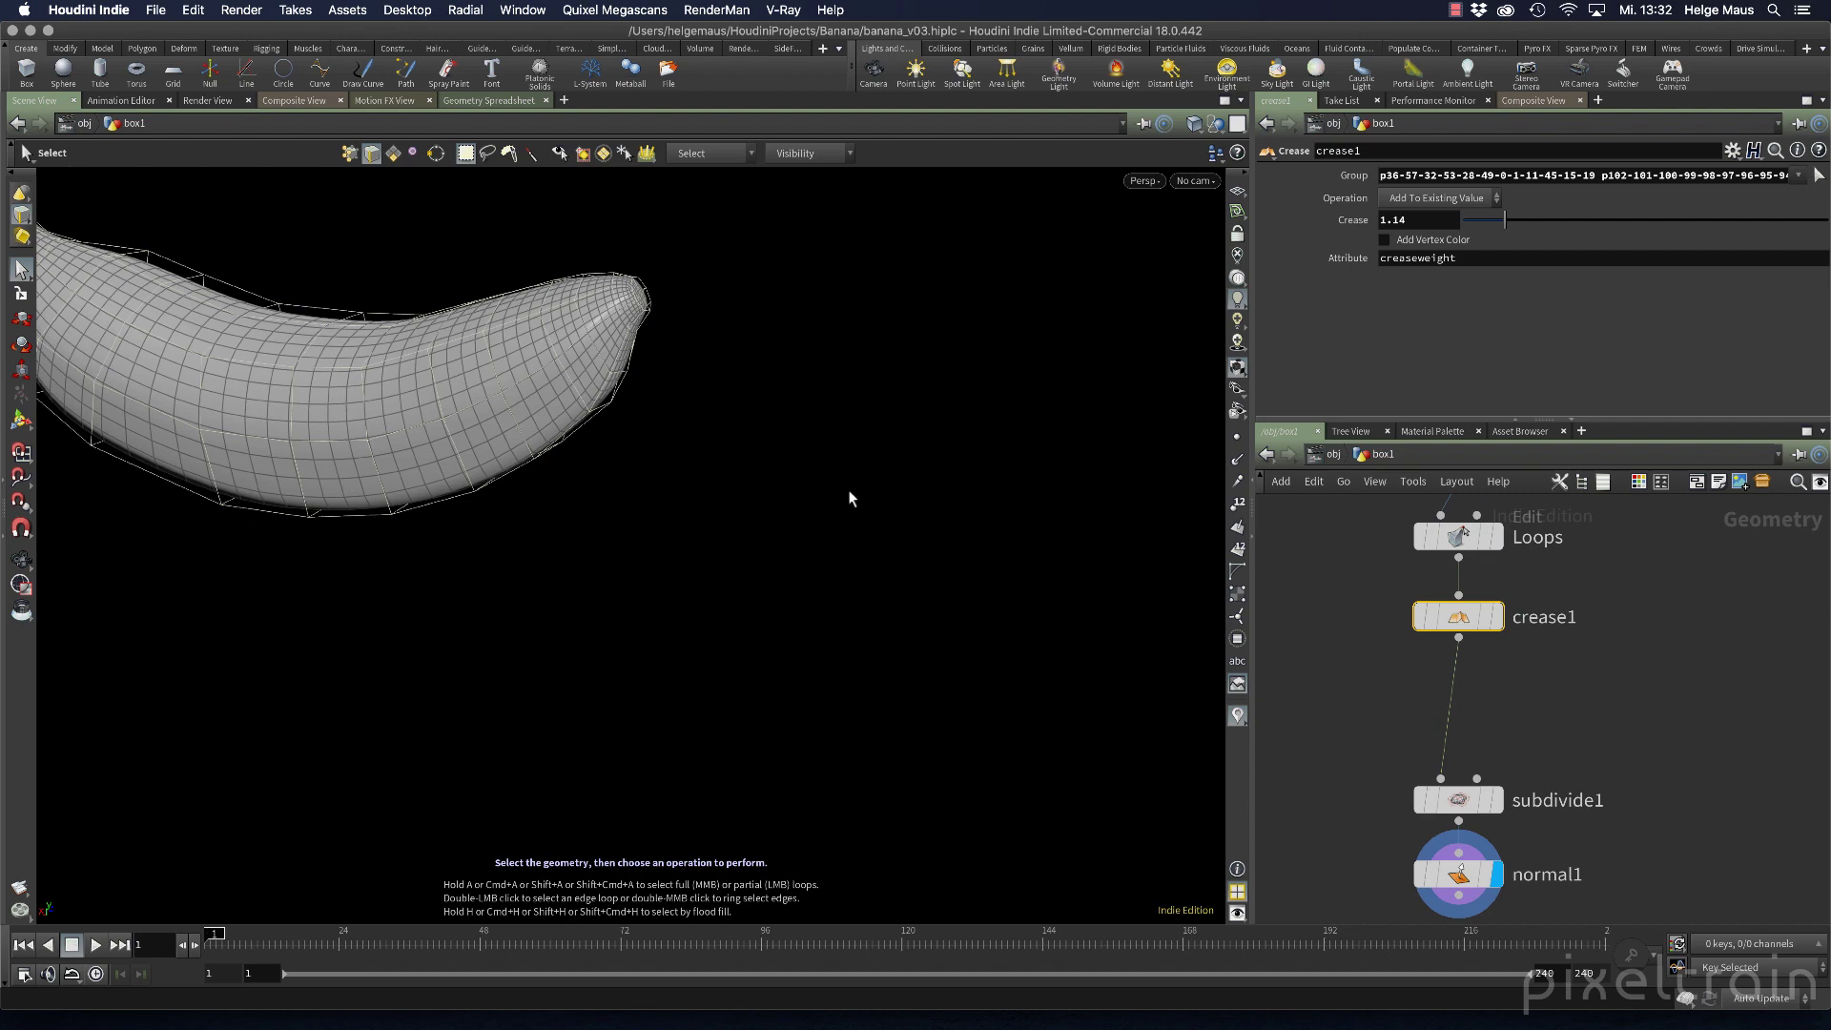
Go back to the object level and inspect the banana's side without the wireframe
left_click(1320, 454)
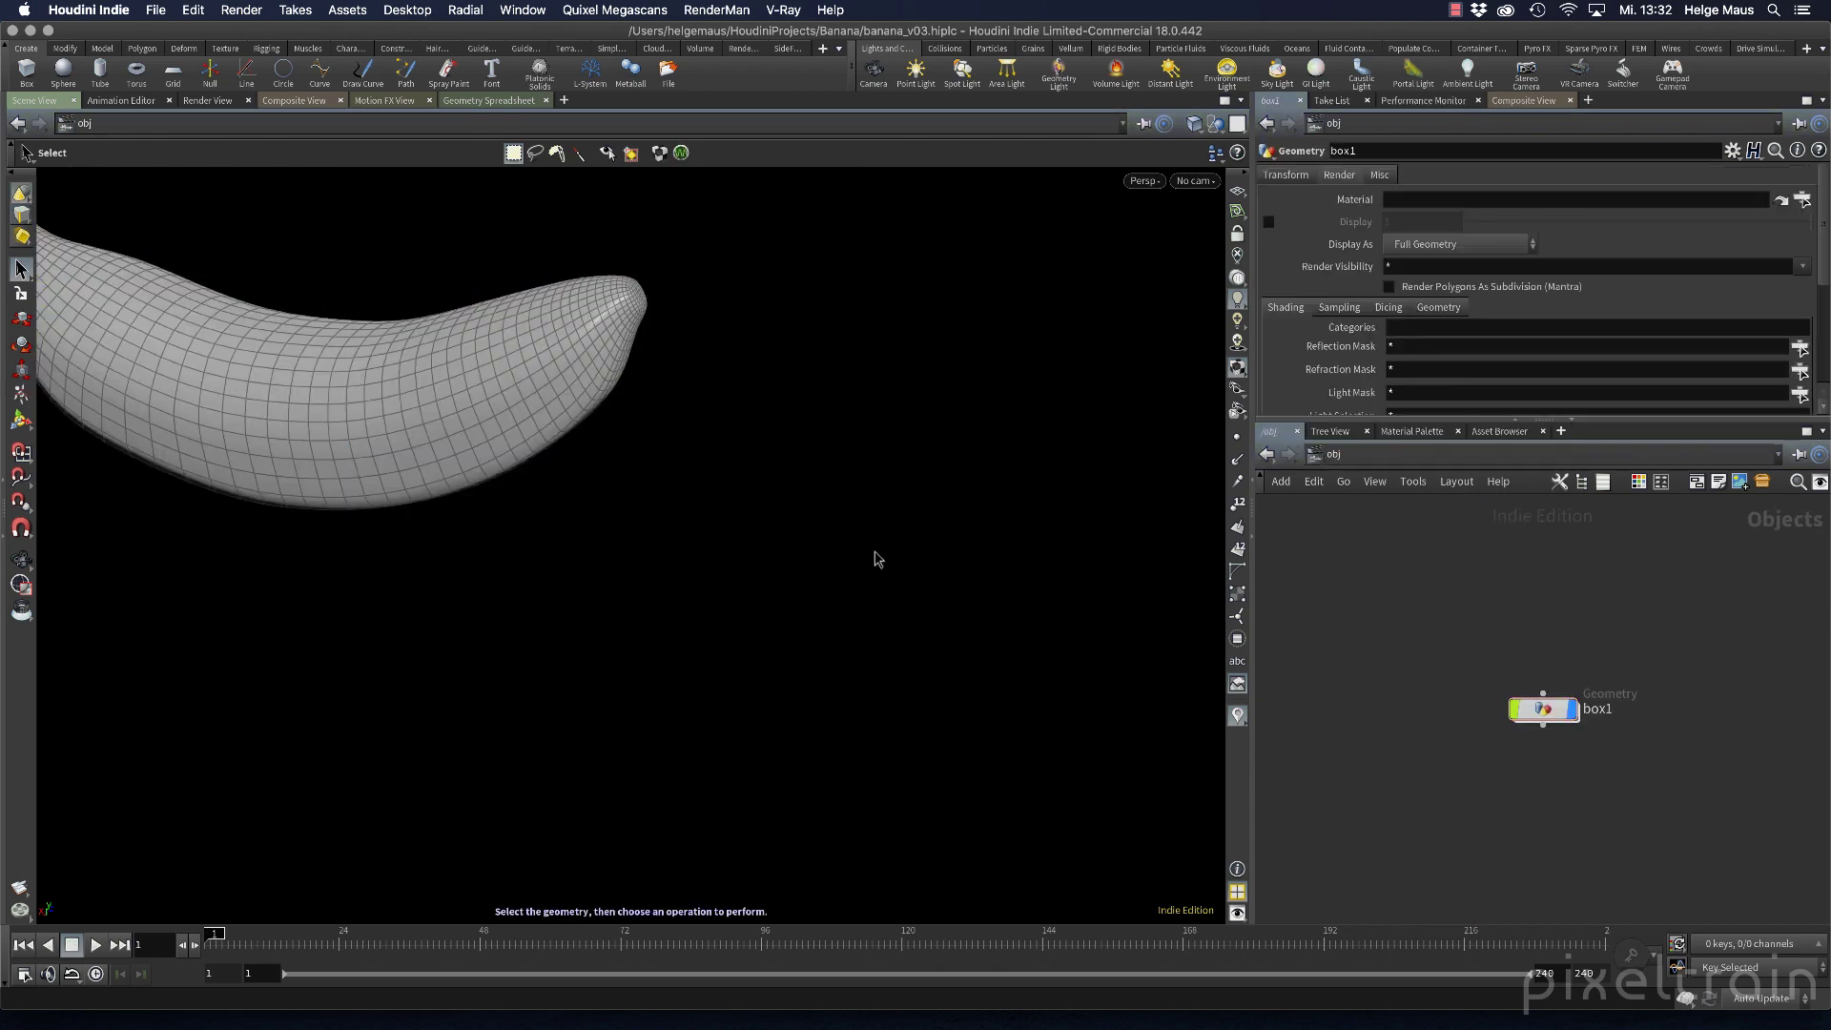
key("Escape")
left_click_drag(879, 560, 462, 388)
key("s")
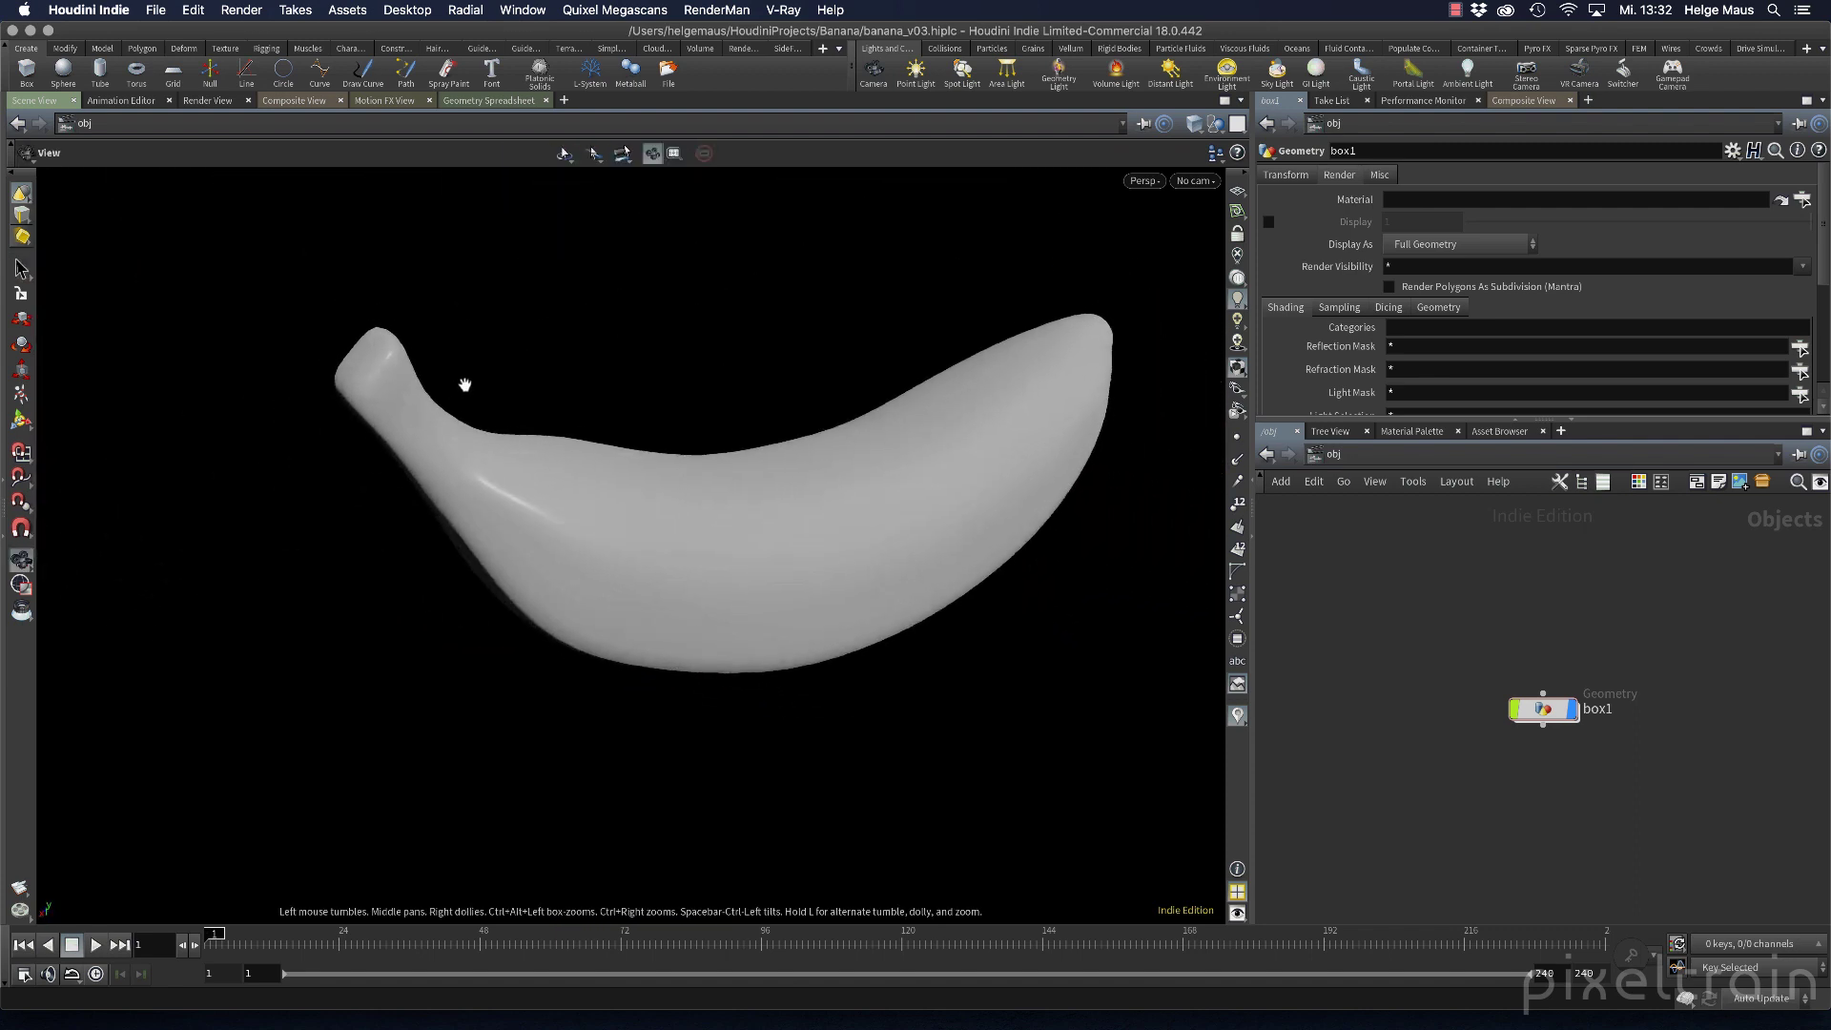
Insert a second Crease node between crease1 and subdivide1 inside box1, and rename crease1 as Middle
double_click(1560, 715)
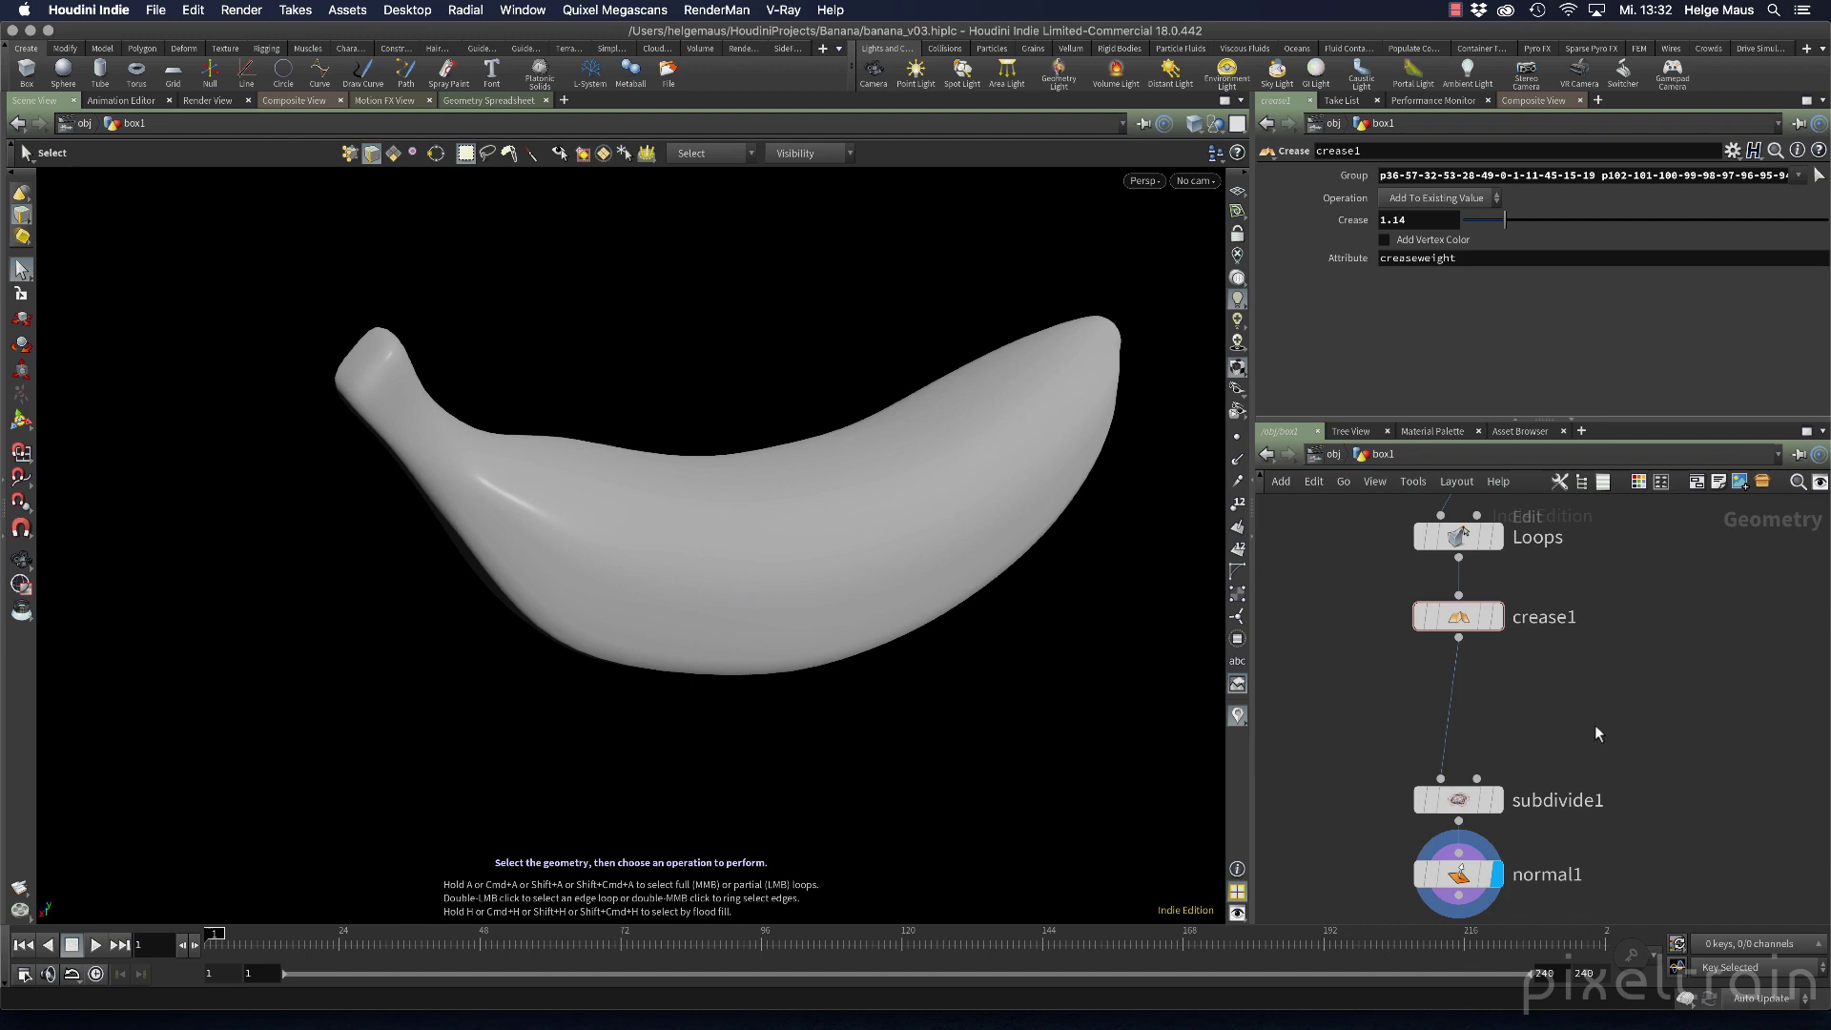
key("Tab")
type("crease")
key("Return")
left_click(1485, 707)
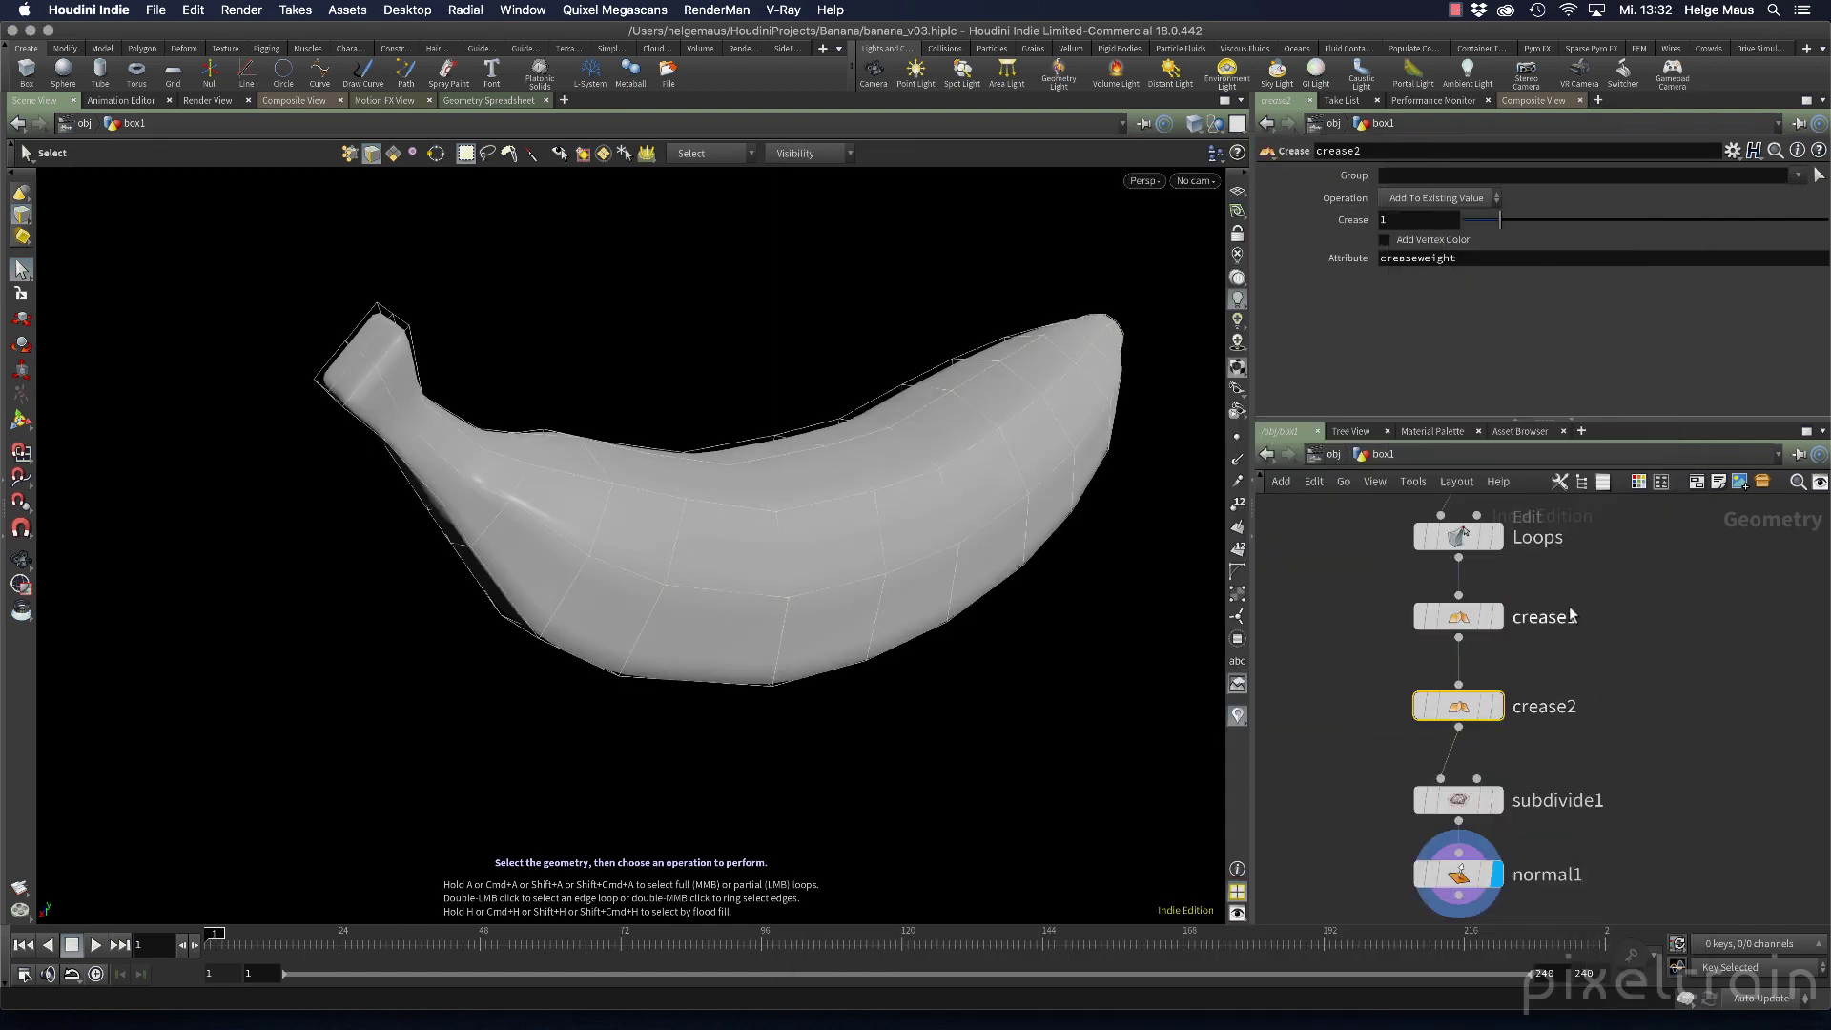
type("Middle")
key("Return")
mouse_move(1463, 711)
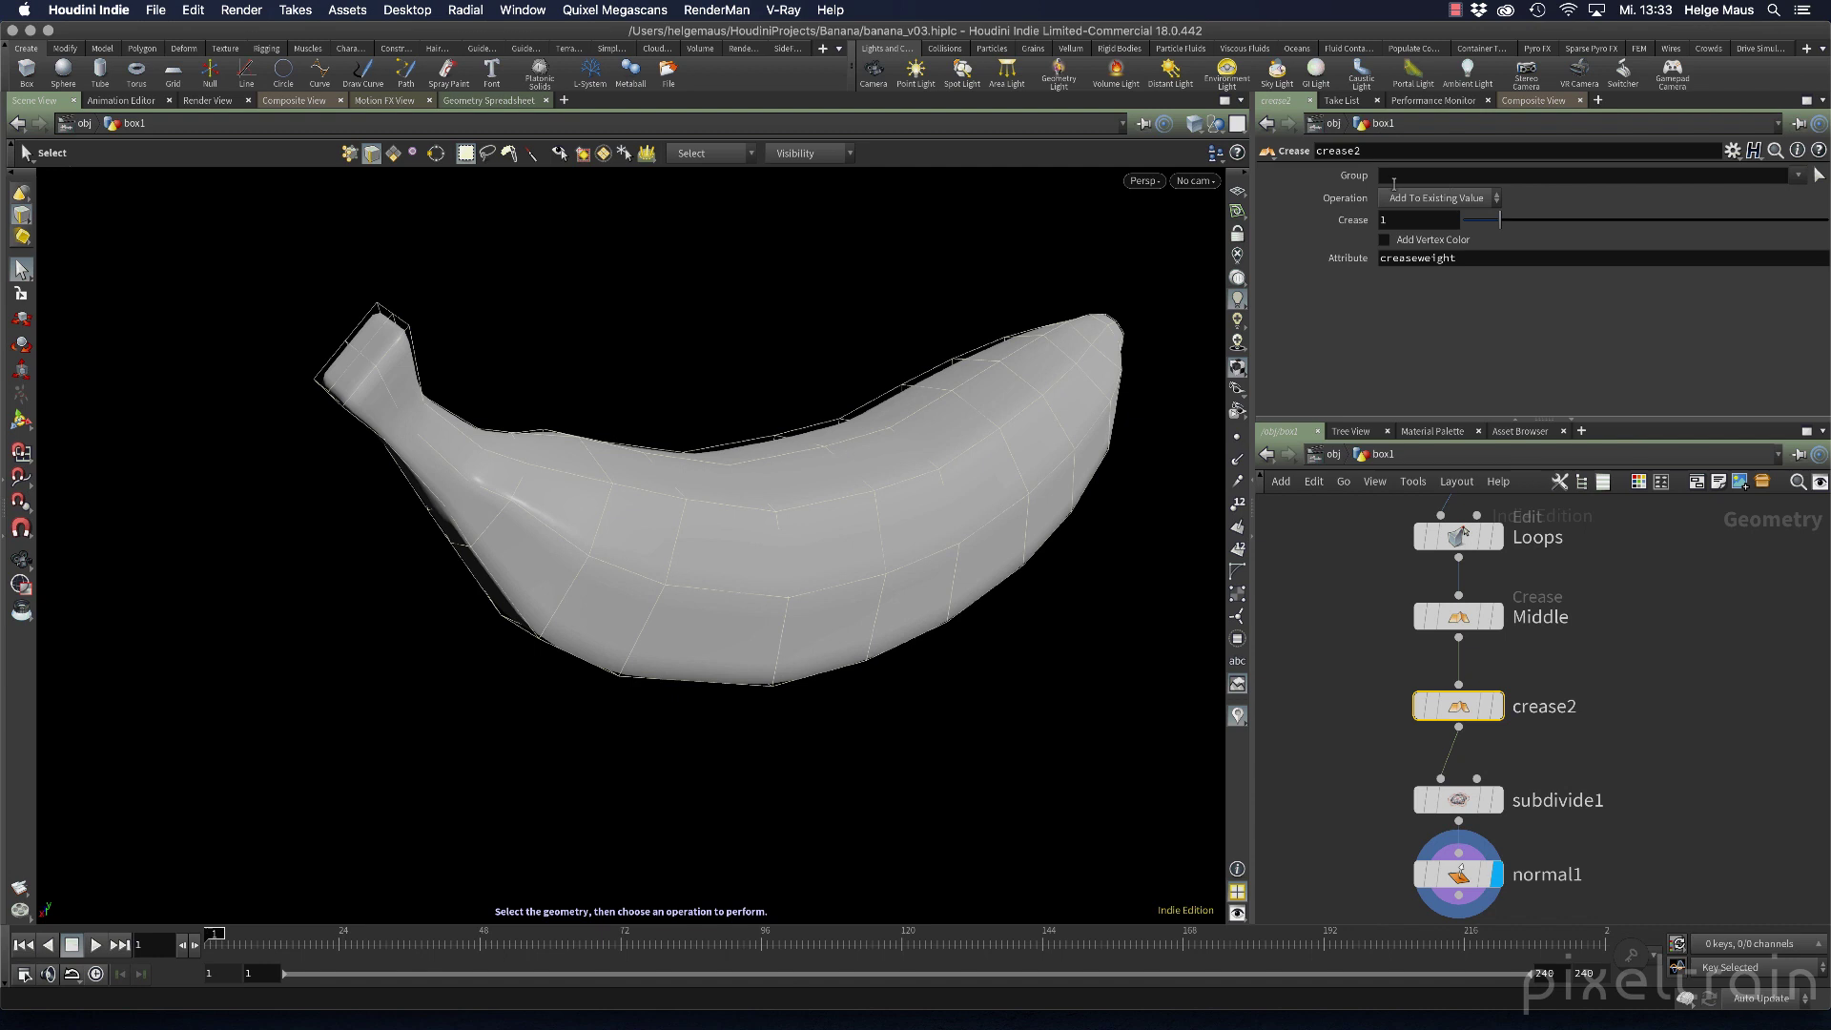
left_click(1818, 176)
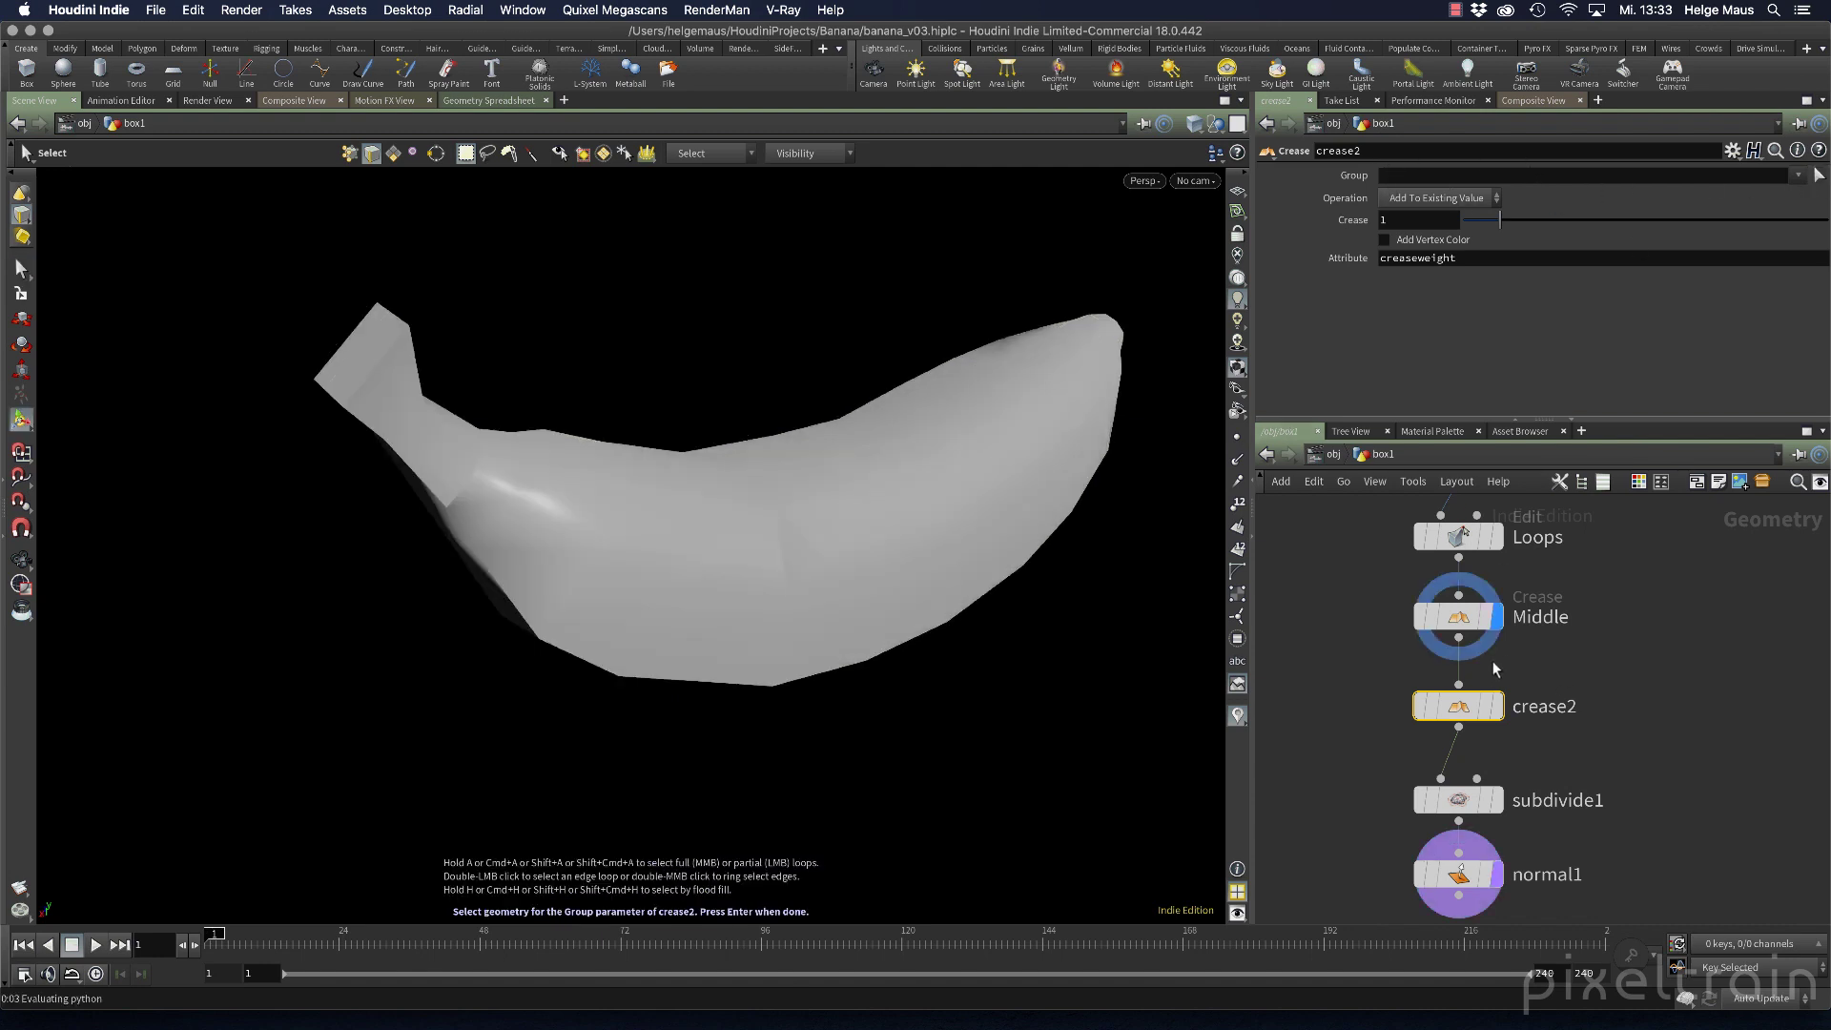
right_click_drag(515, 574, 642, 556, "alt")
key("shift+w")
mouse_move(654, 588)
left_mouse_down("alt")
mouse_move(899, 555)
mouse_move(861, 609)
mouse_move(466, 581)
mouse_move(613, 583)
mouse_move(852, 425)
mouse_move(677, 544)
mouse_move(858, 547)
left_mouse_up("alt")
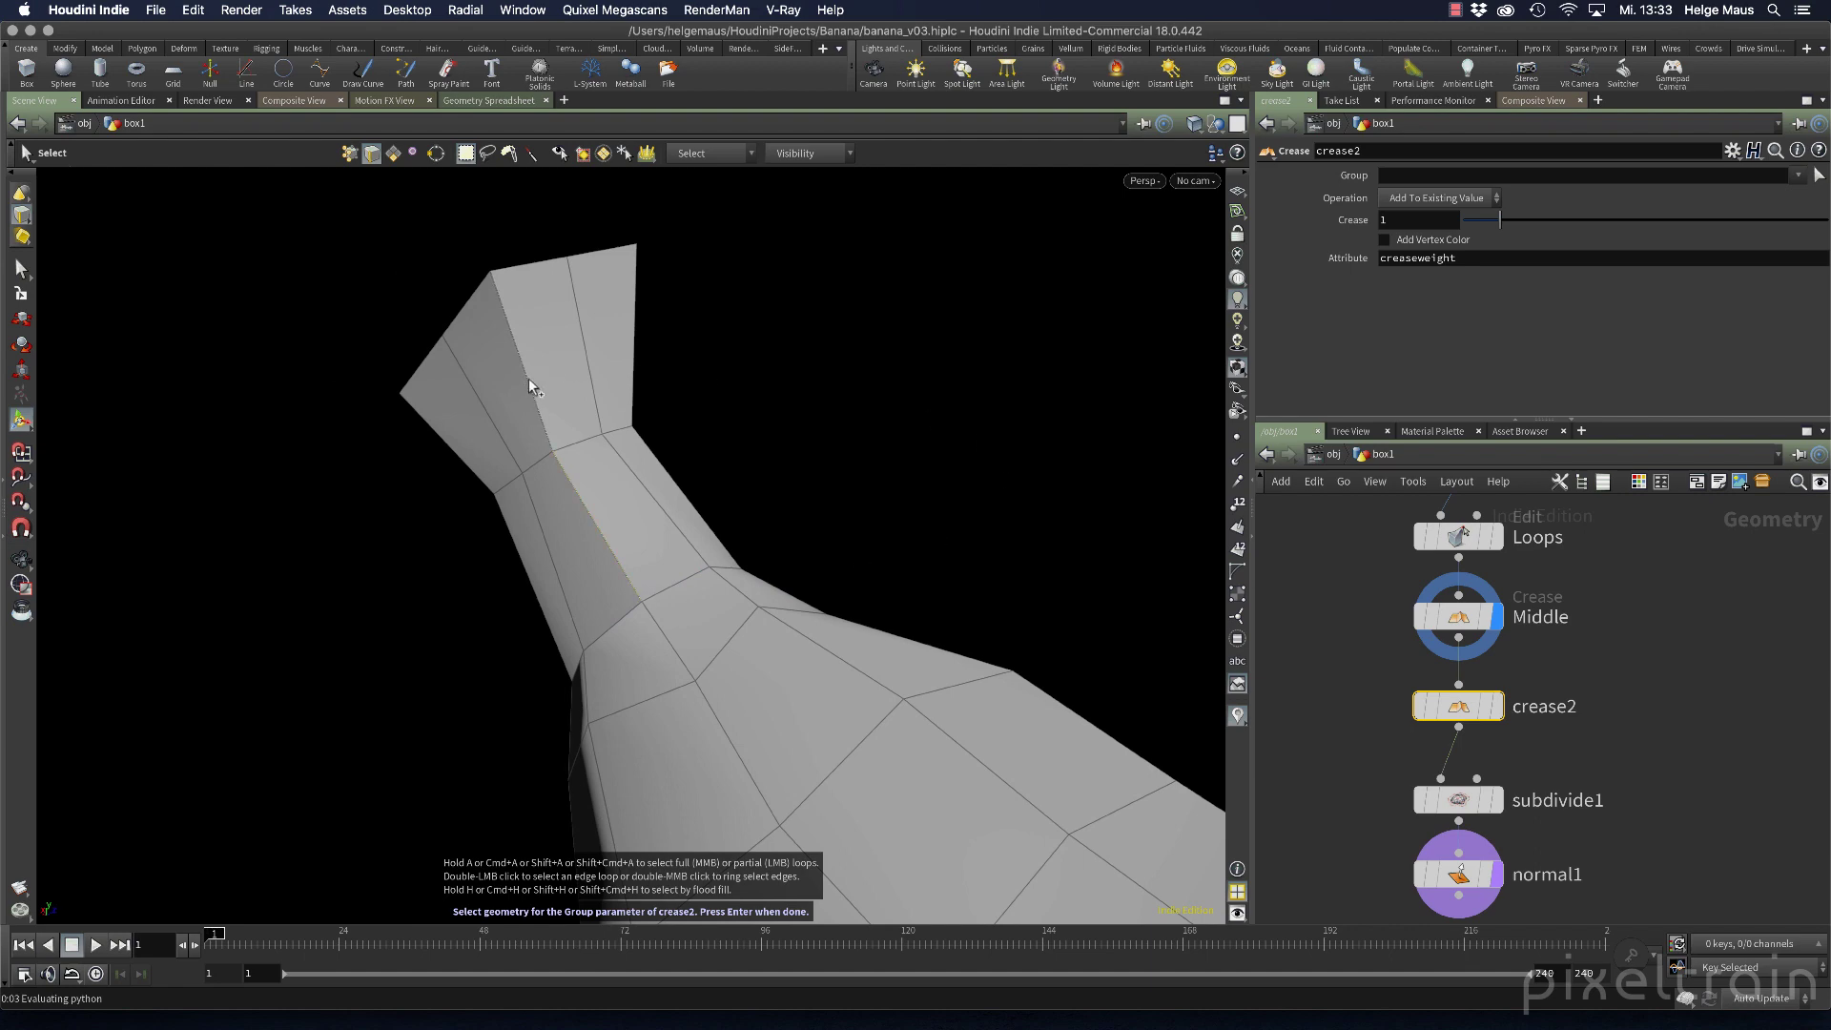
key("Escape")
left_click_drag(760, 556, 642, 601)
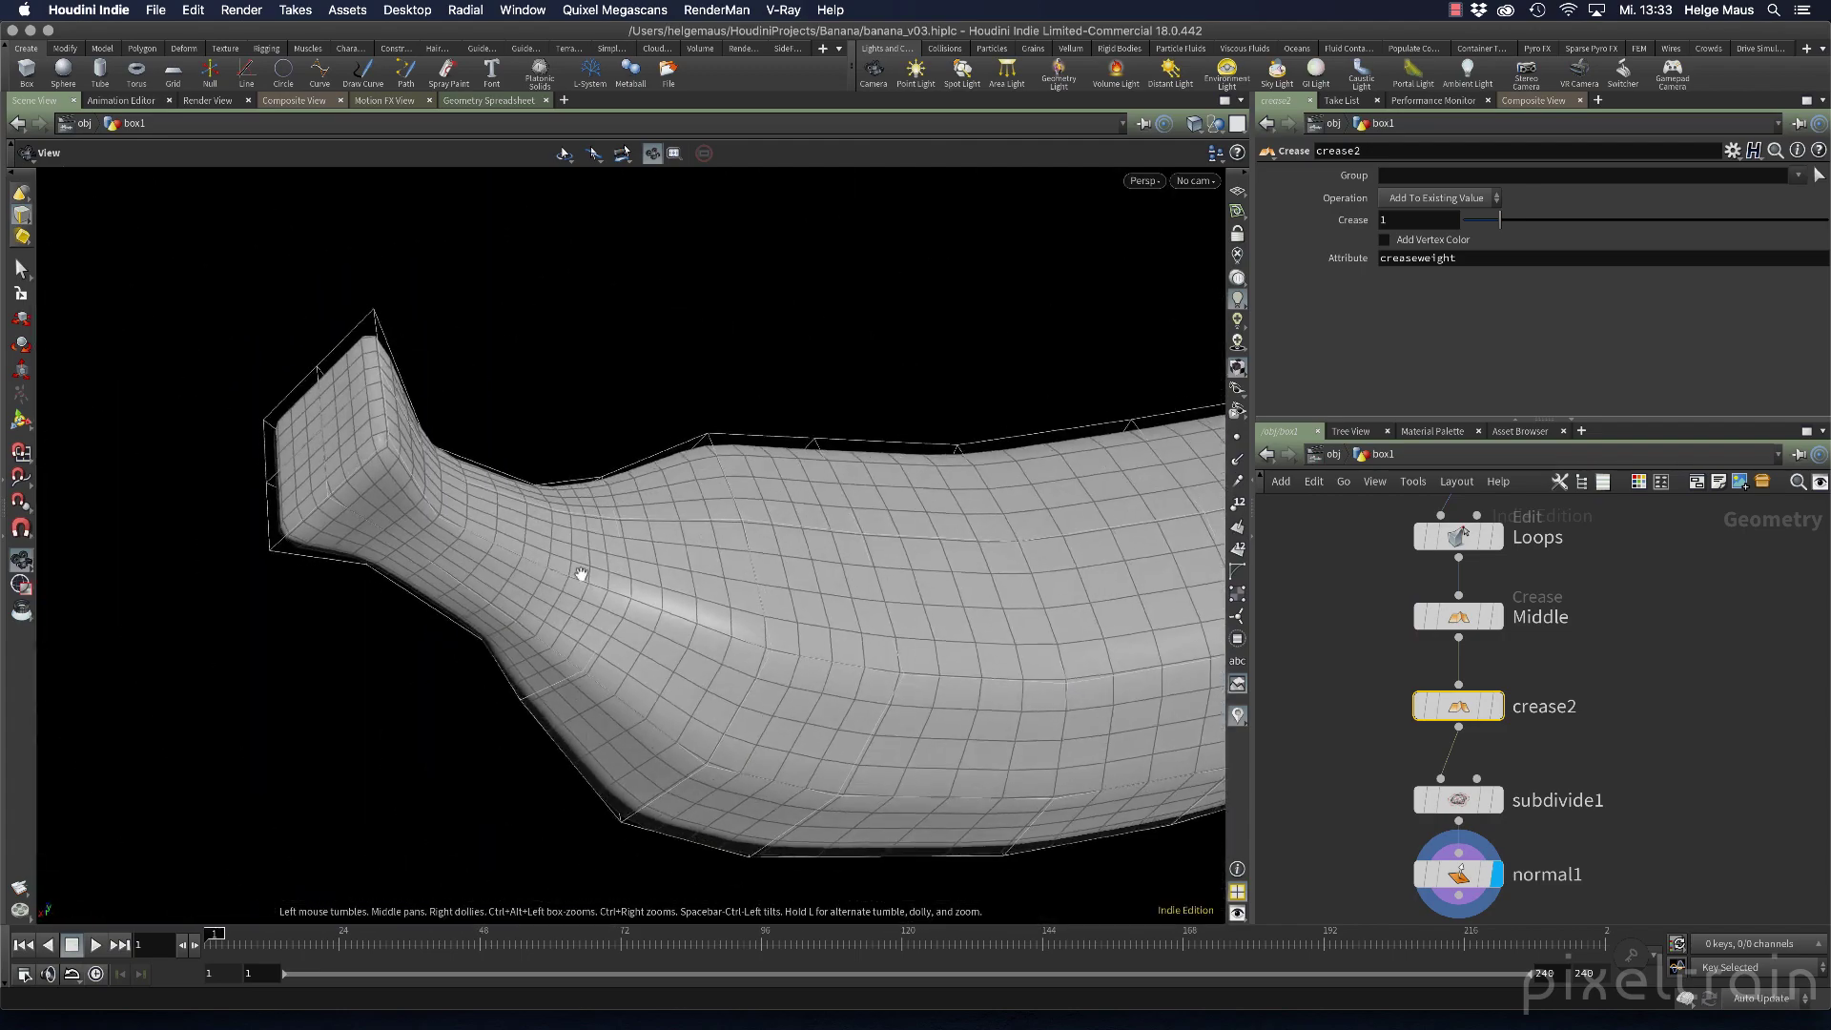
Delete the crease2 node between Middle and subdivide1
key("s")
left_click_drag(571, 522, 165, 360, "alt")
scroll(363, 449, "up", 3)
middle_click_drag(363, 449, 492, 419, "alt")
left_click(1657, 667)
left_click(1458, 706)
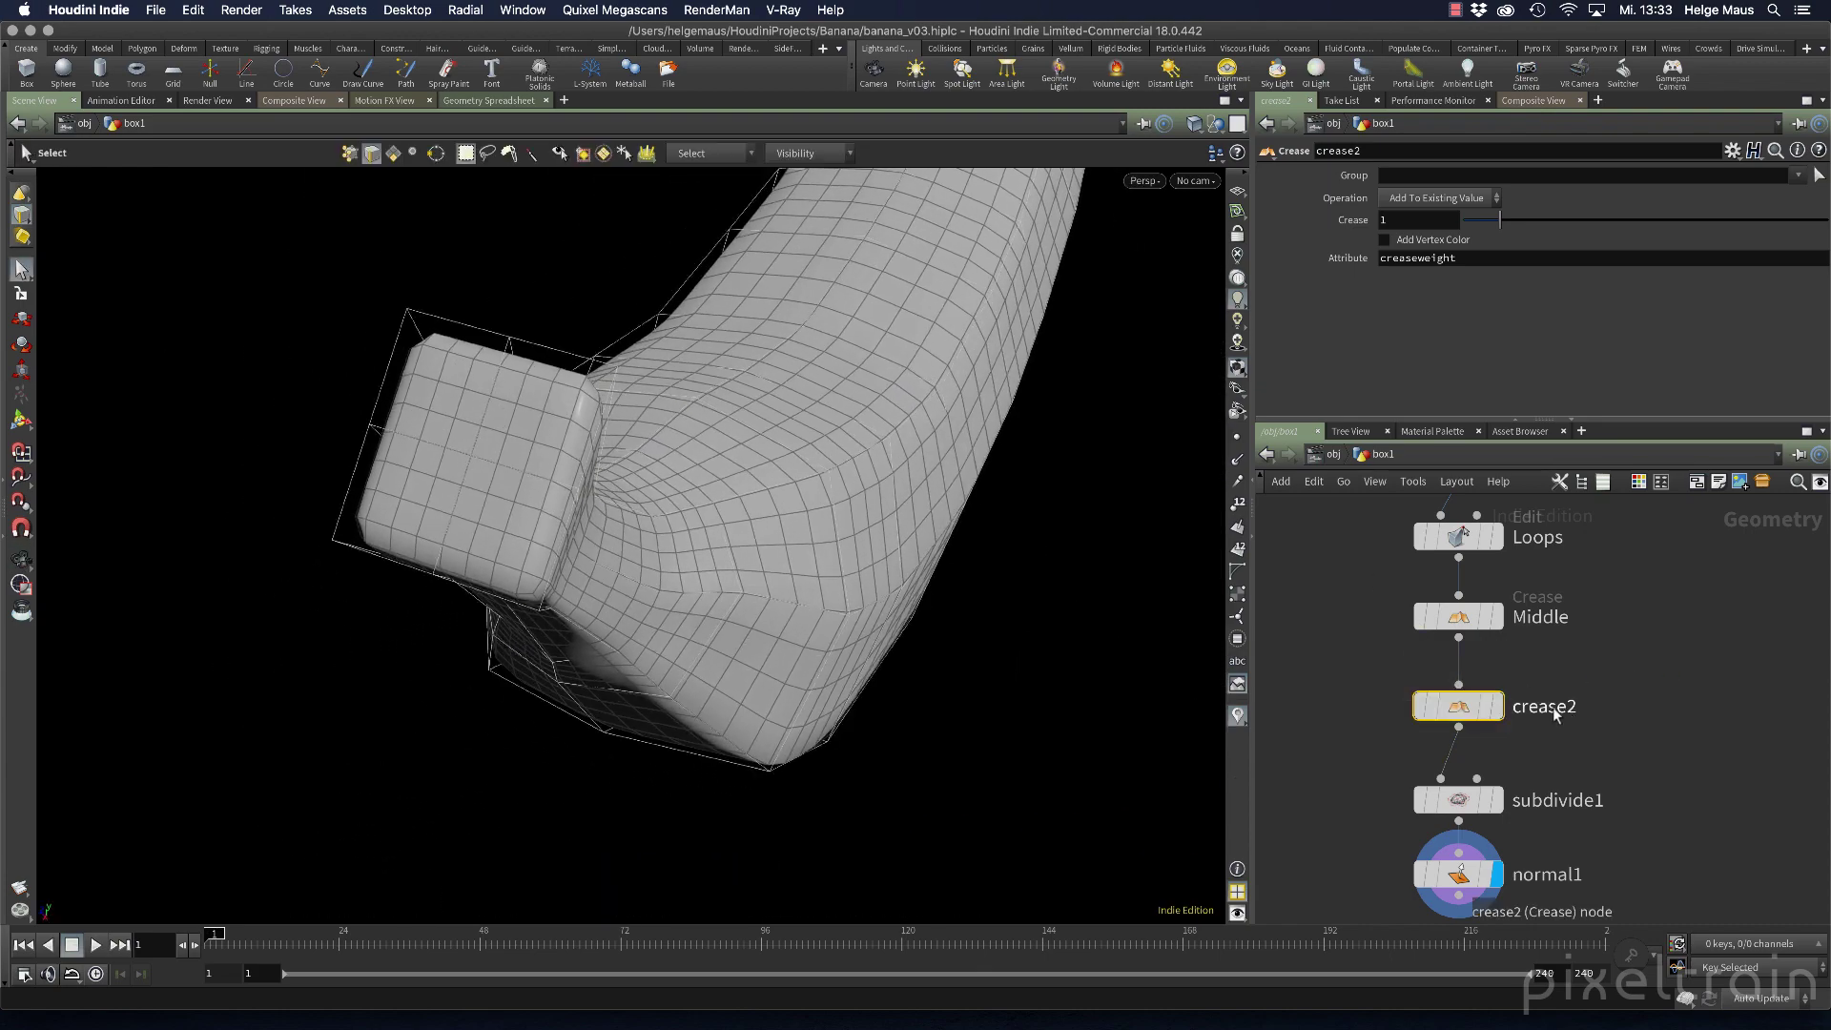
key("Delete")
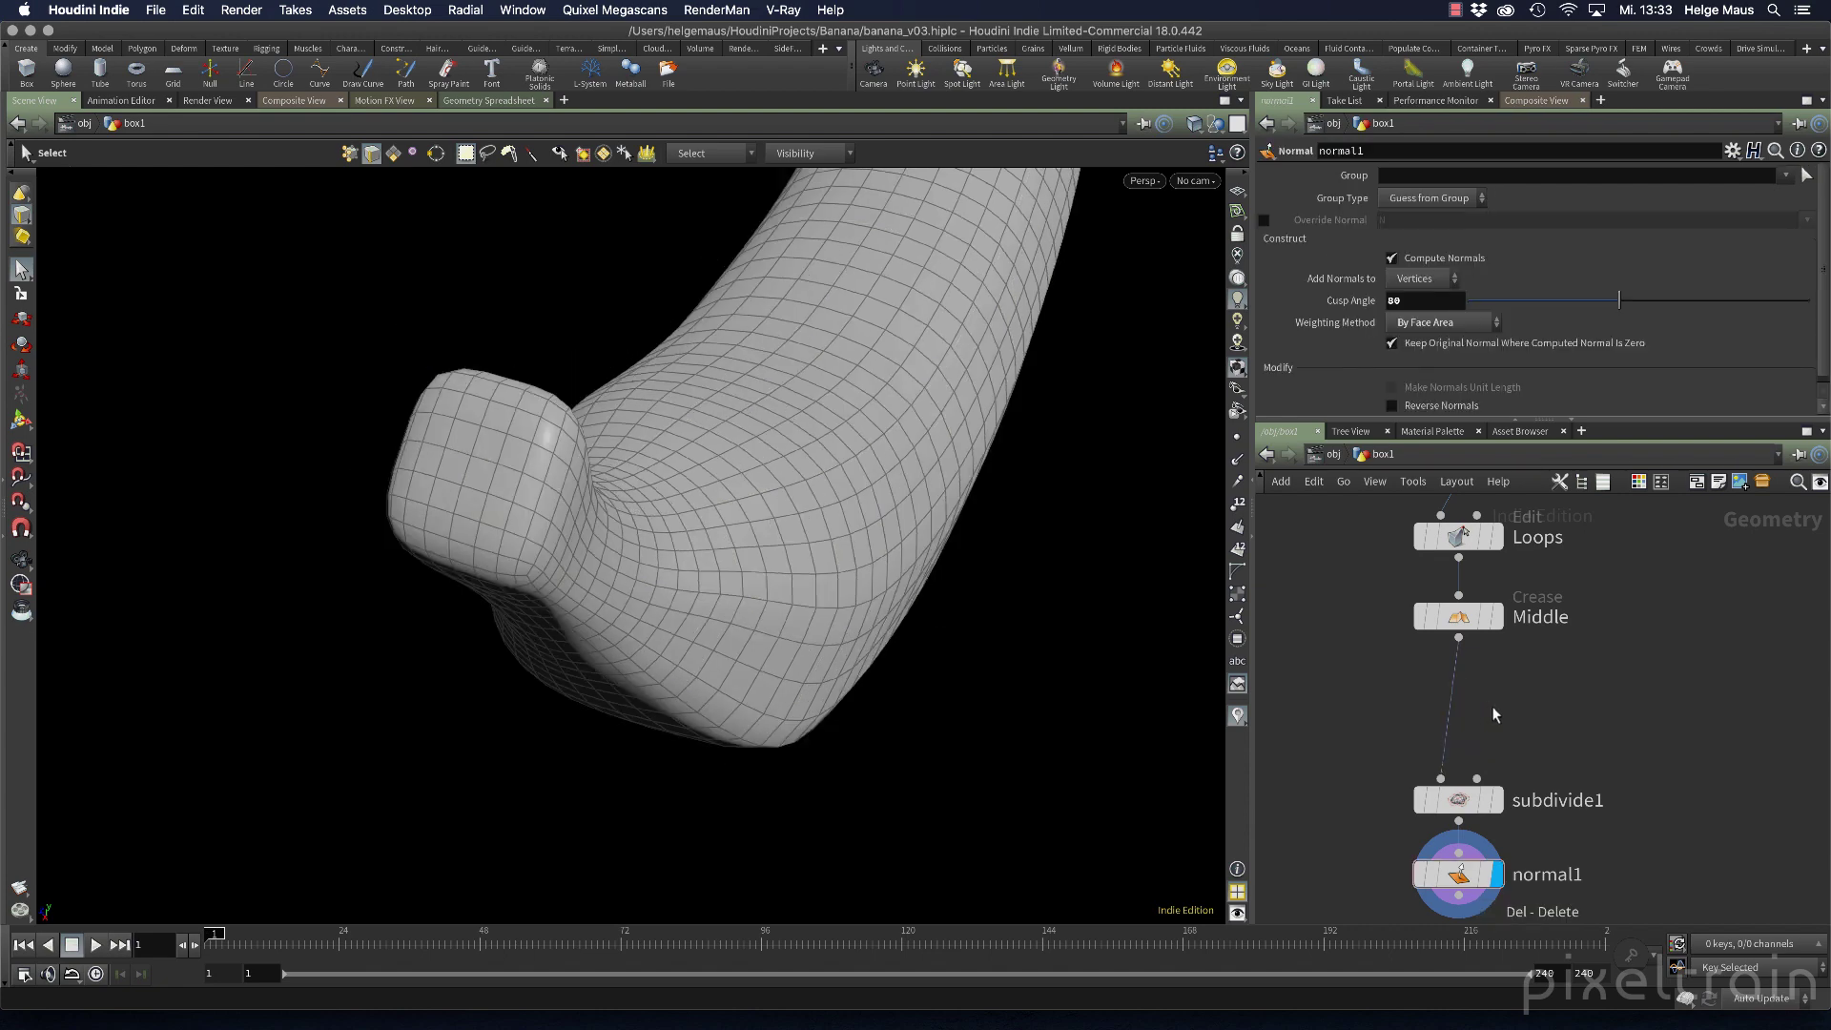
Scale the four corner points of the stem's end face inward to about 0.90, 0.86 and 0.77 with an Edit node after Middle
left_click(1497, 616)
left_click_drag(650, 700, 470, 527, "alt")
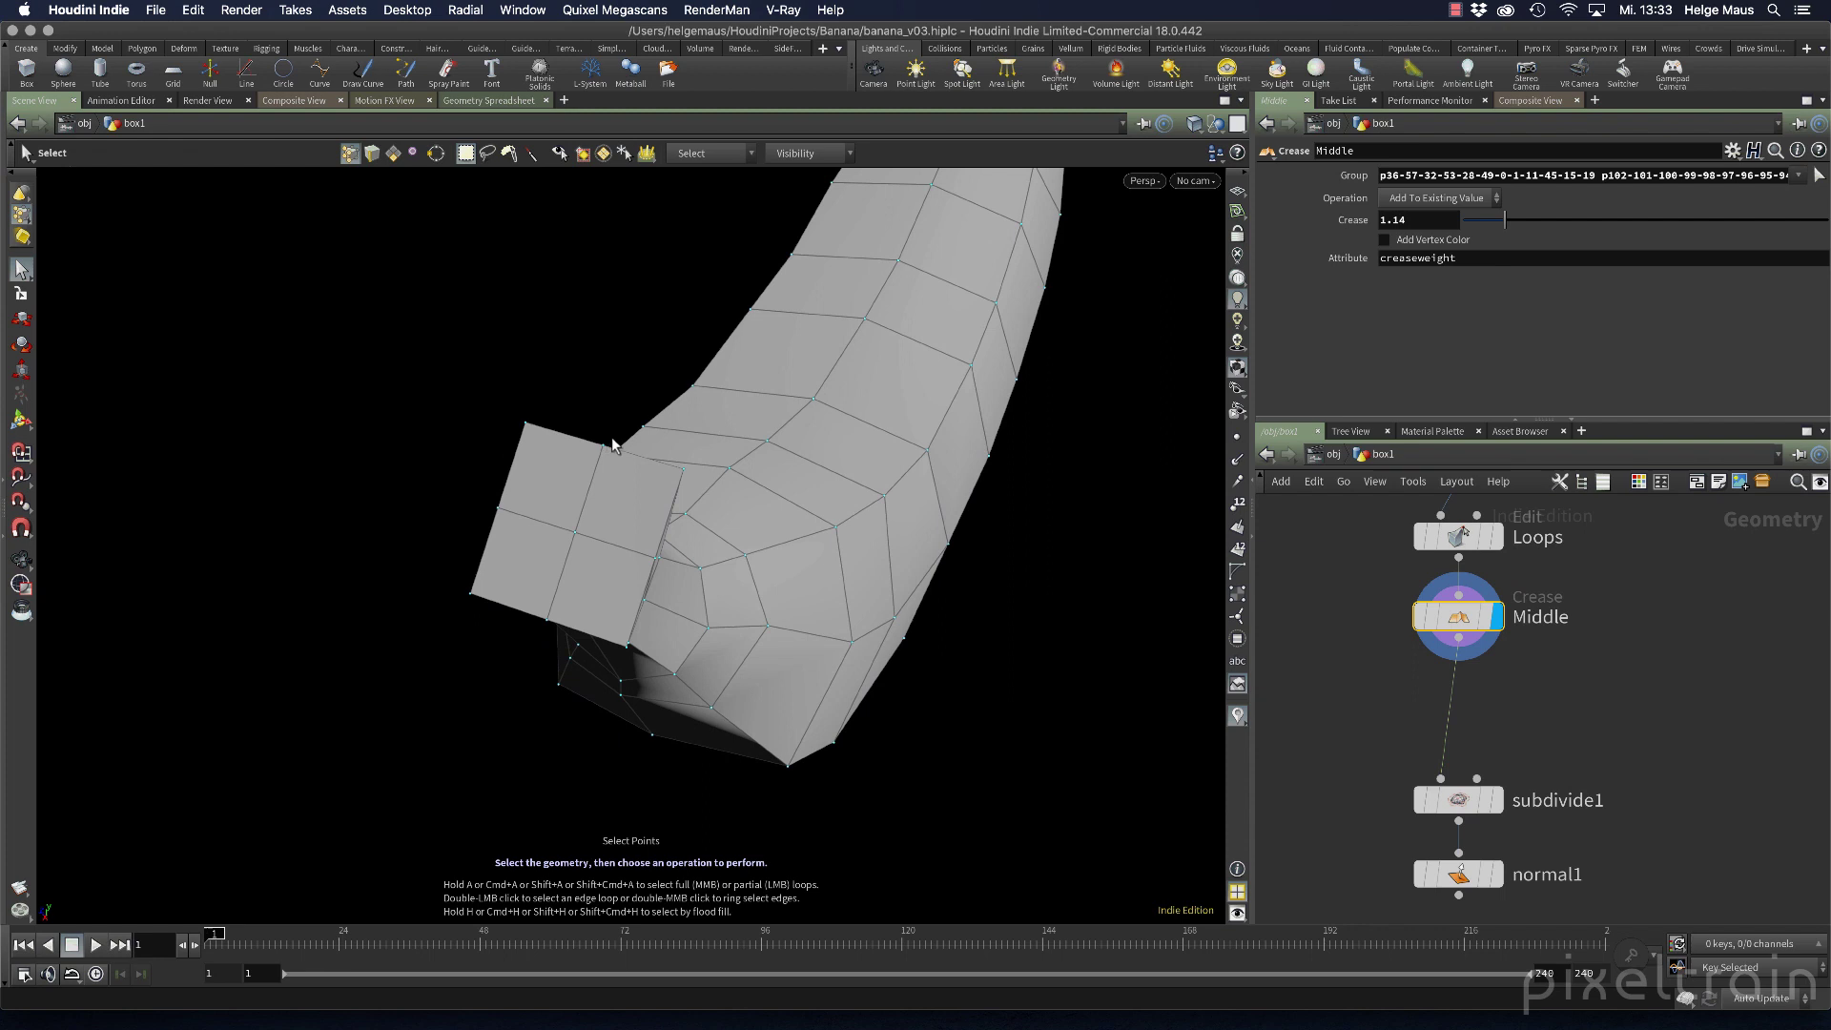
scroll(572, 424, "up", 3)
left_click(743, 474, "shift")
left_click(666, 712, "shift")
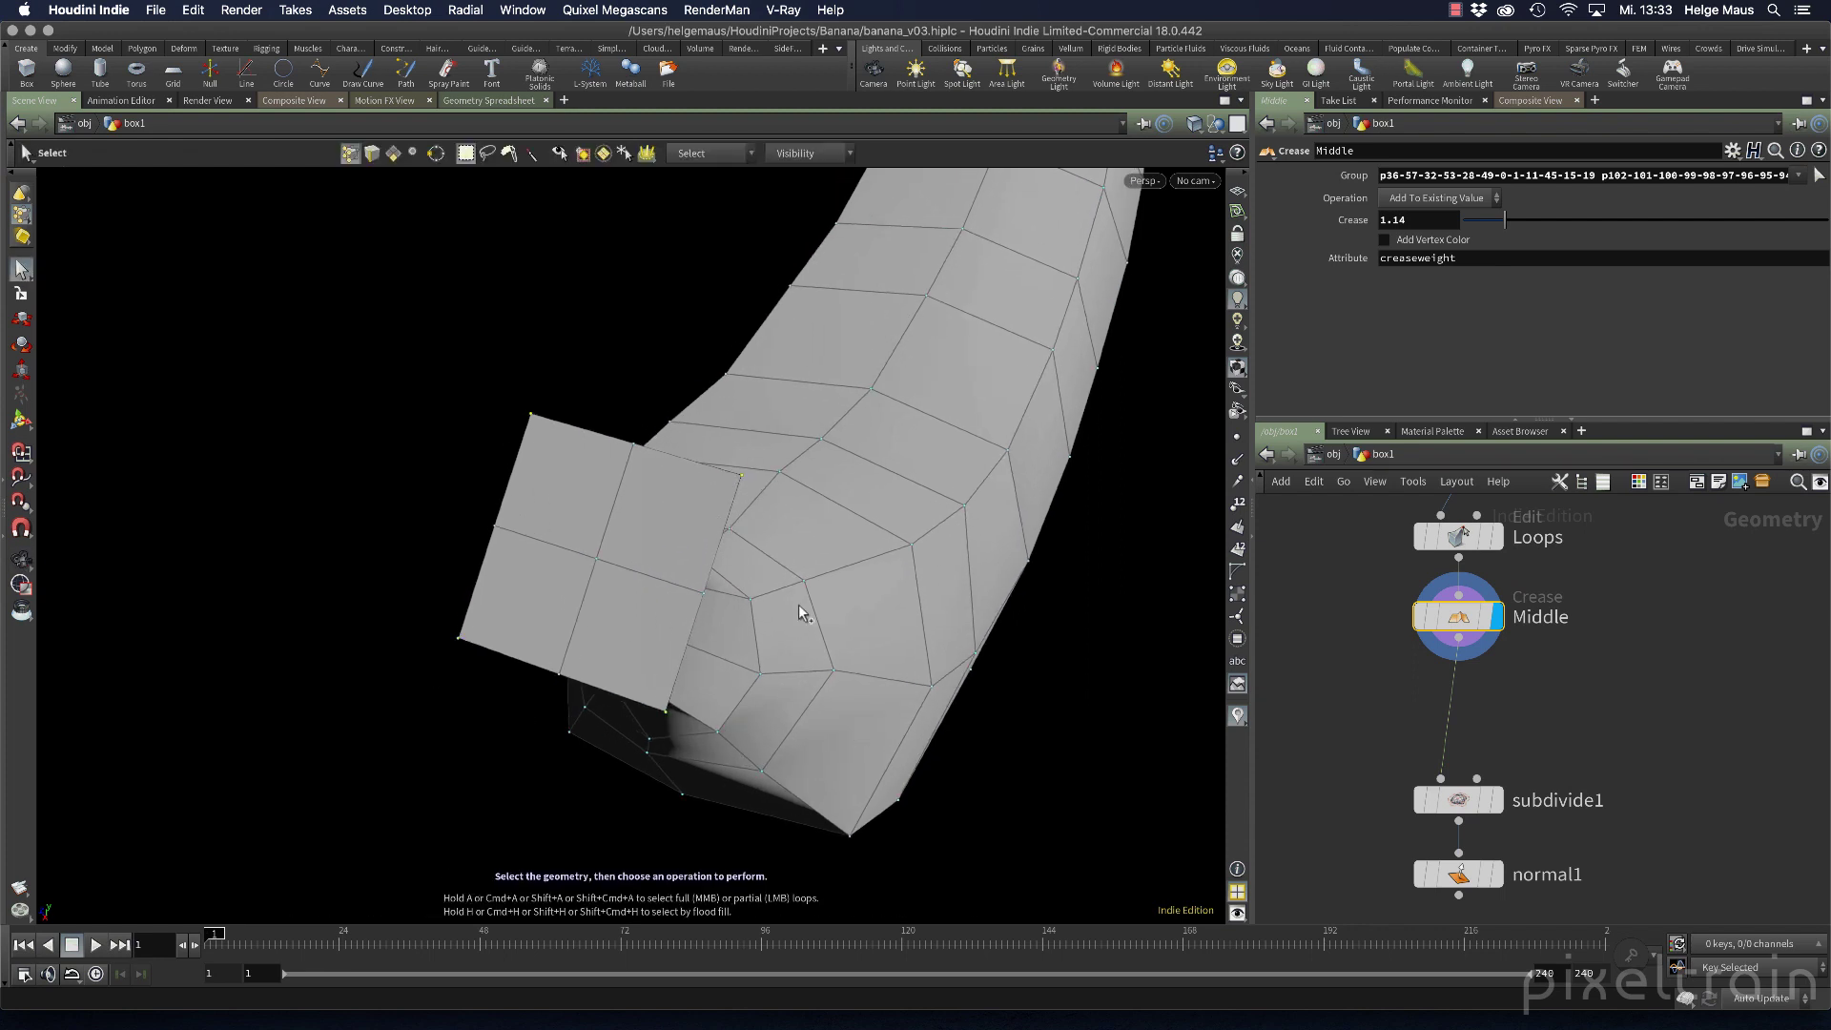
key("t")
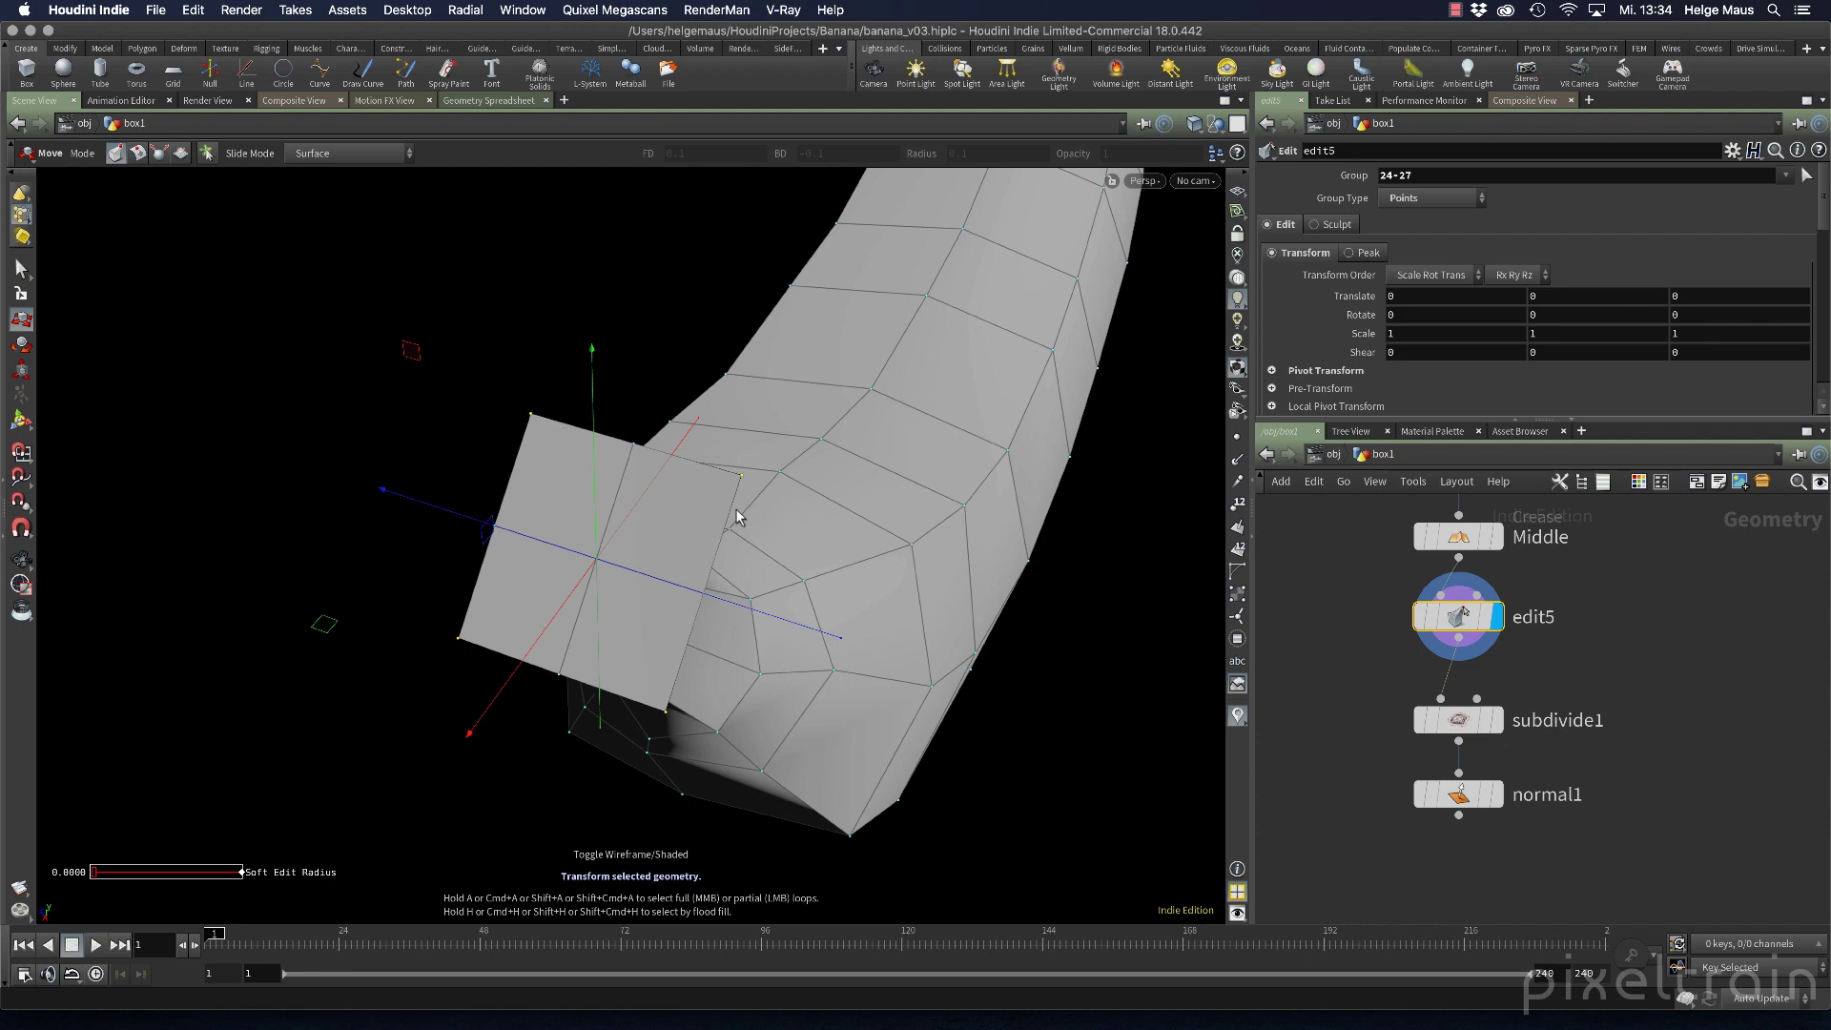
key("m")
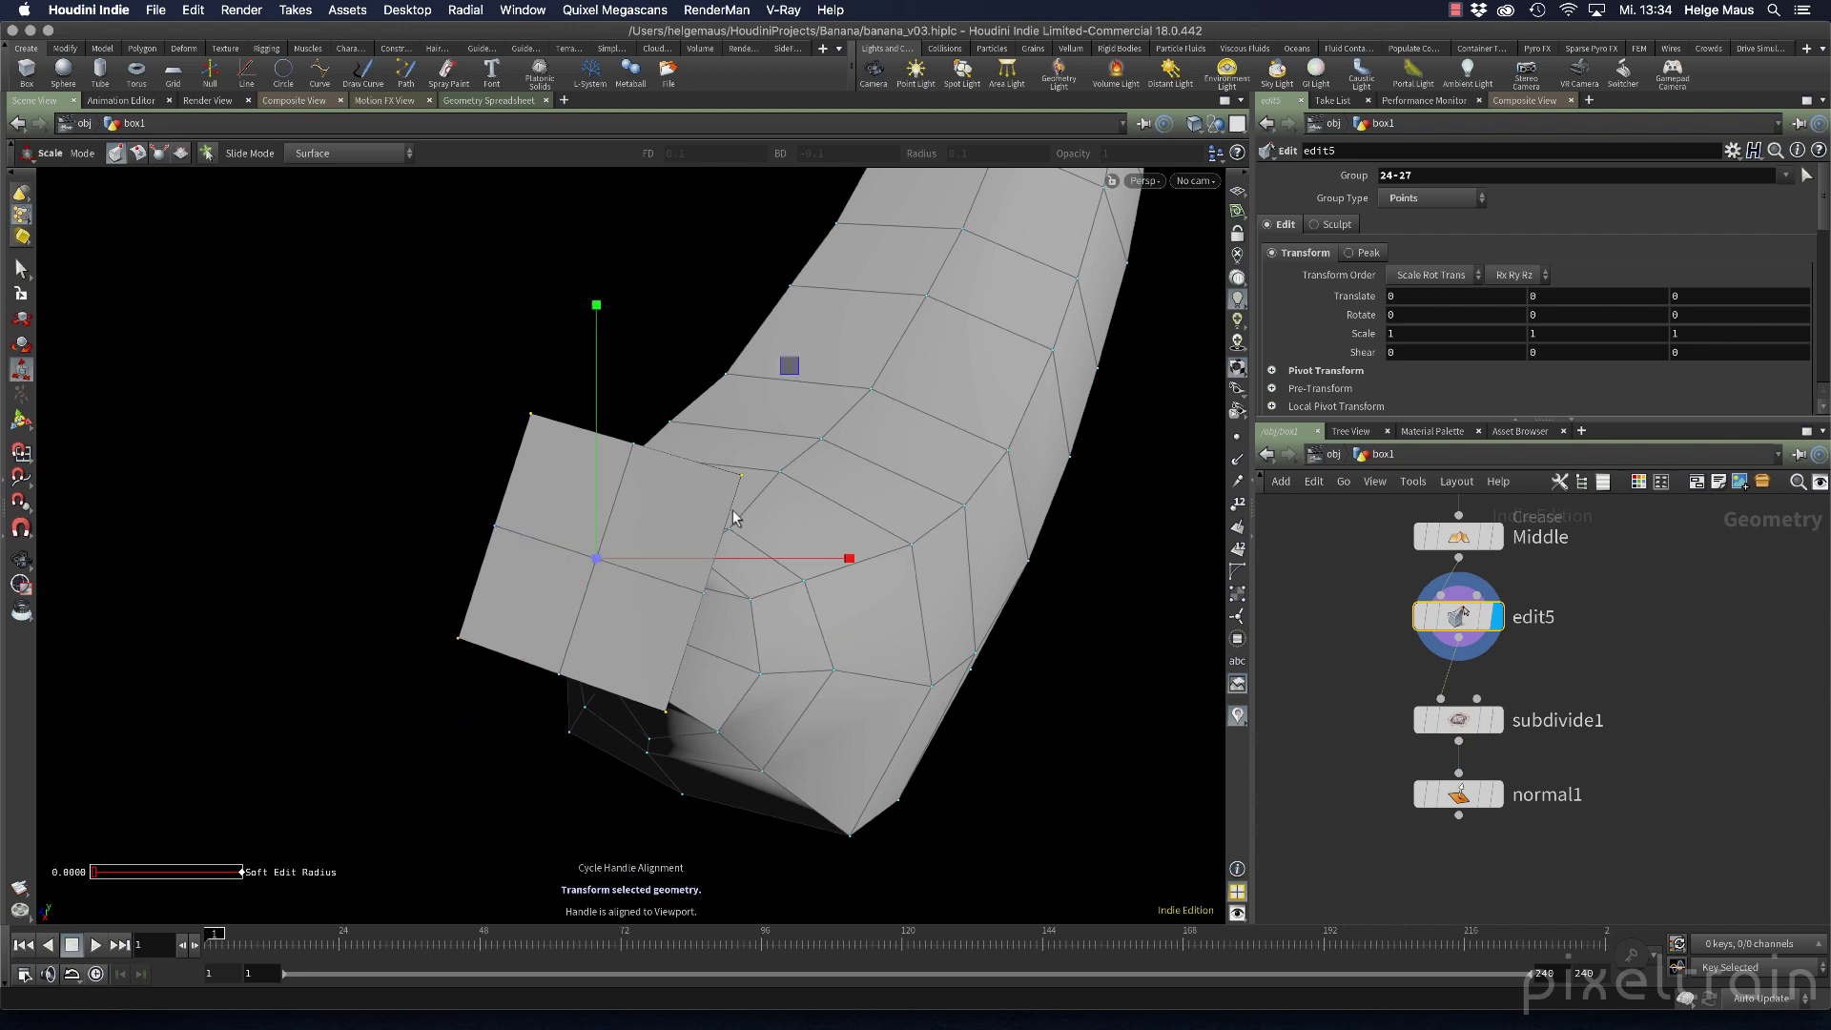
left_click_drag(620, 553, 736, 607, "alt")
left_click_drag(784, 367, 713, 387)
left_click_drag(826, 554, 700, 431, "alt")
middle_click_drag(786, 433, 797, 414)
mouse_move(797, 414)
left_mouse_down()
mouse_move(728, 380)
mouse_move(924, 376)
mouse_move(870, 356)
mouse_move(831, 392)
mouse_move(779, 397)
left_mouse_up()
key("r")
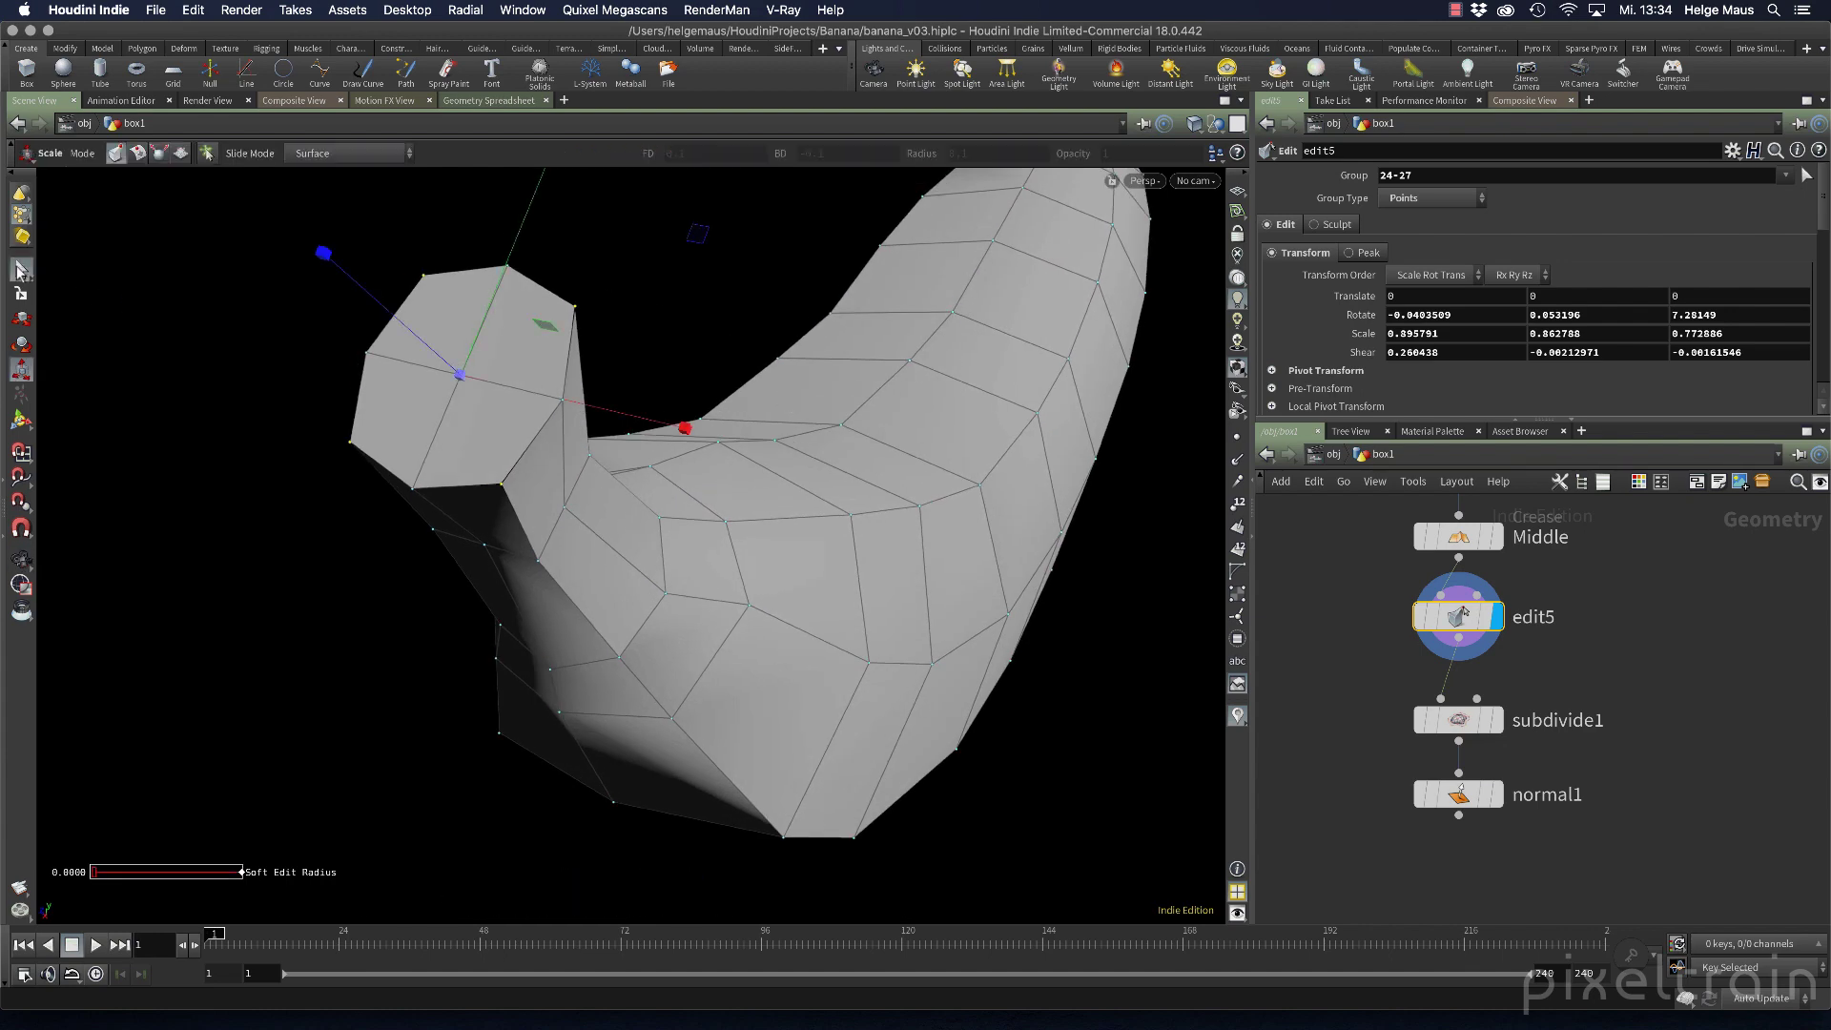
left_click(21, 269)
Display normal1's smoothed result and shift subdivide1 and normal1 down to leave room beneath edit5
left_click(1501, 803)
key("Escape")
left_click_drag(839, 610, 518, 451)
key("s")
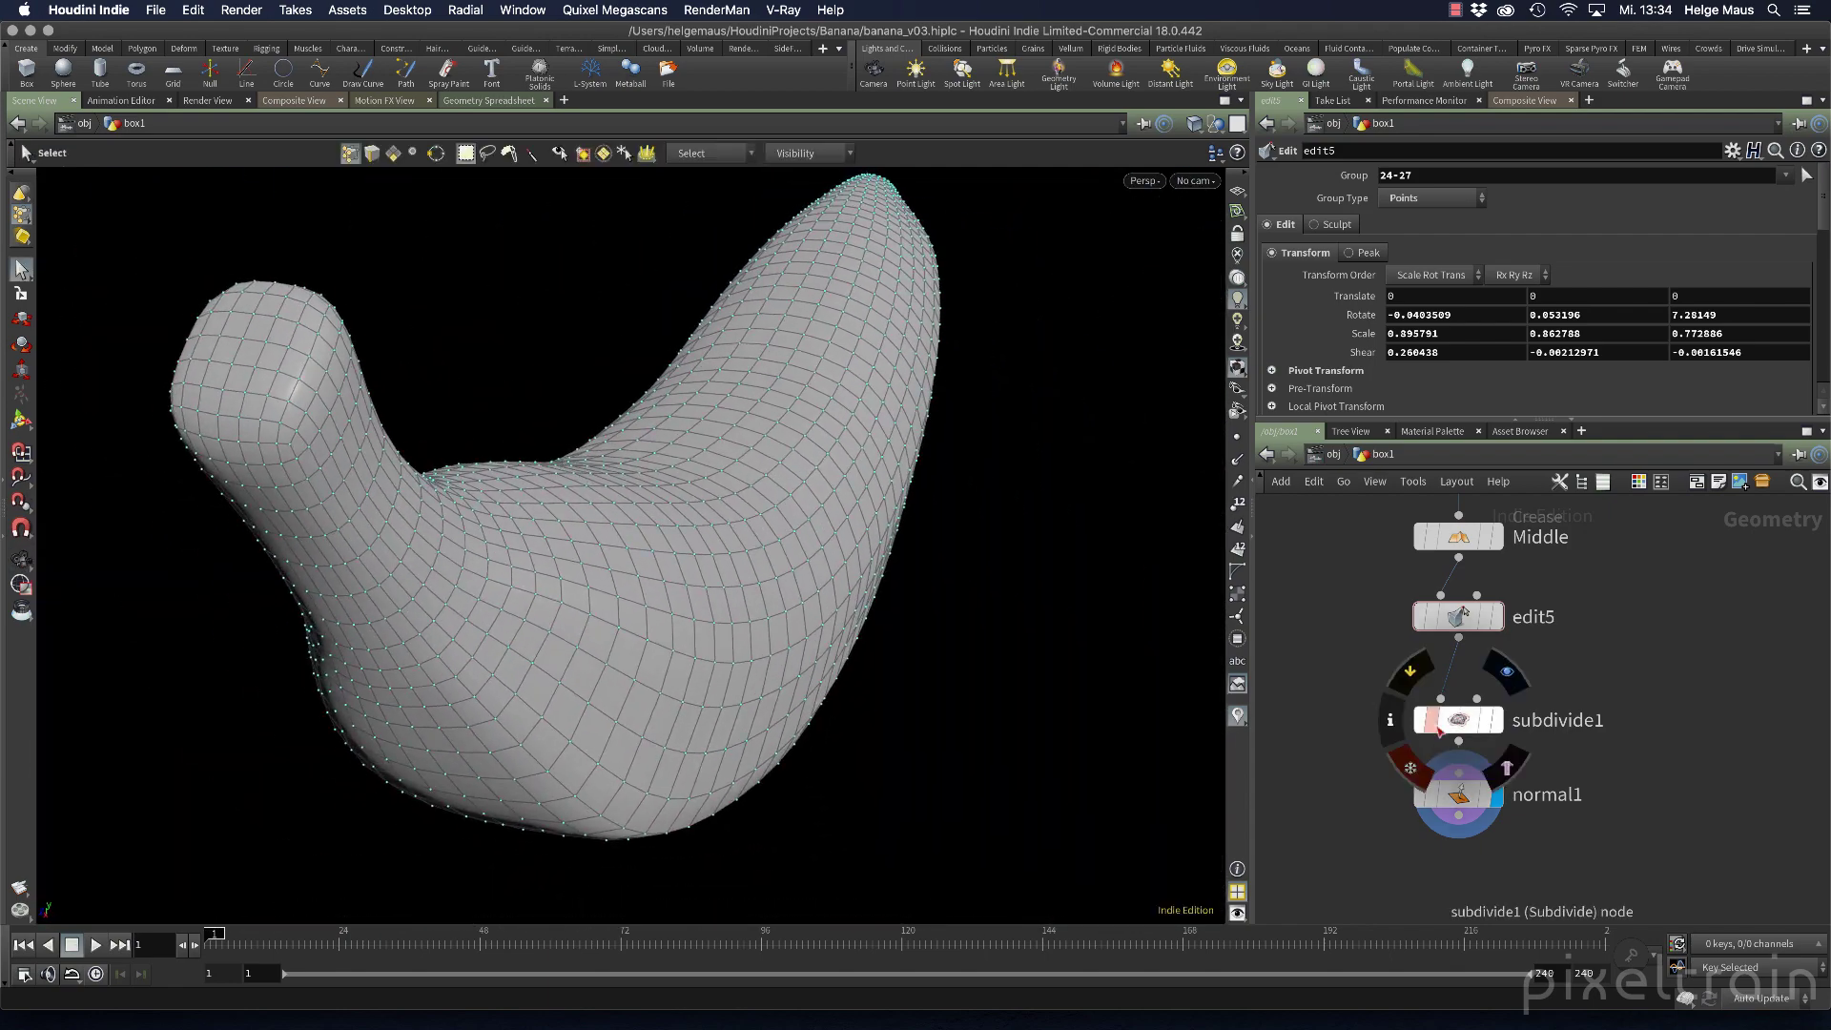
left_click(1474, 722)
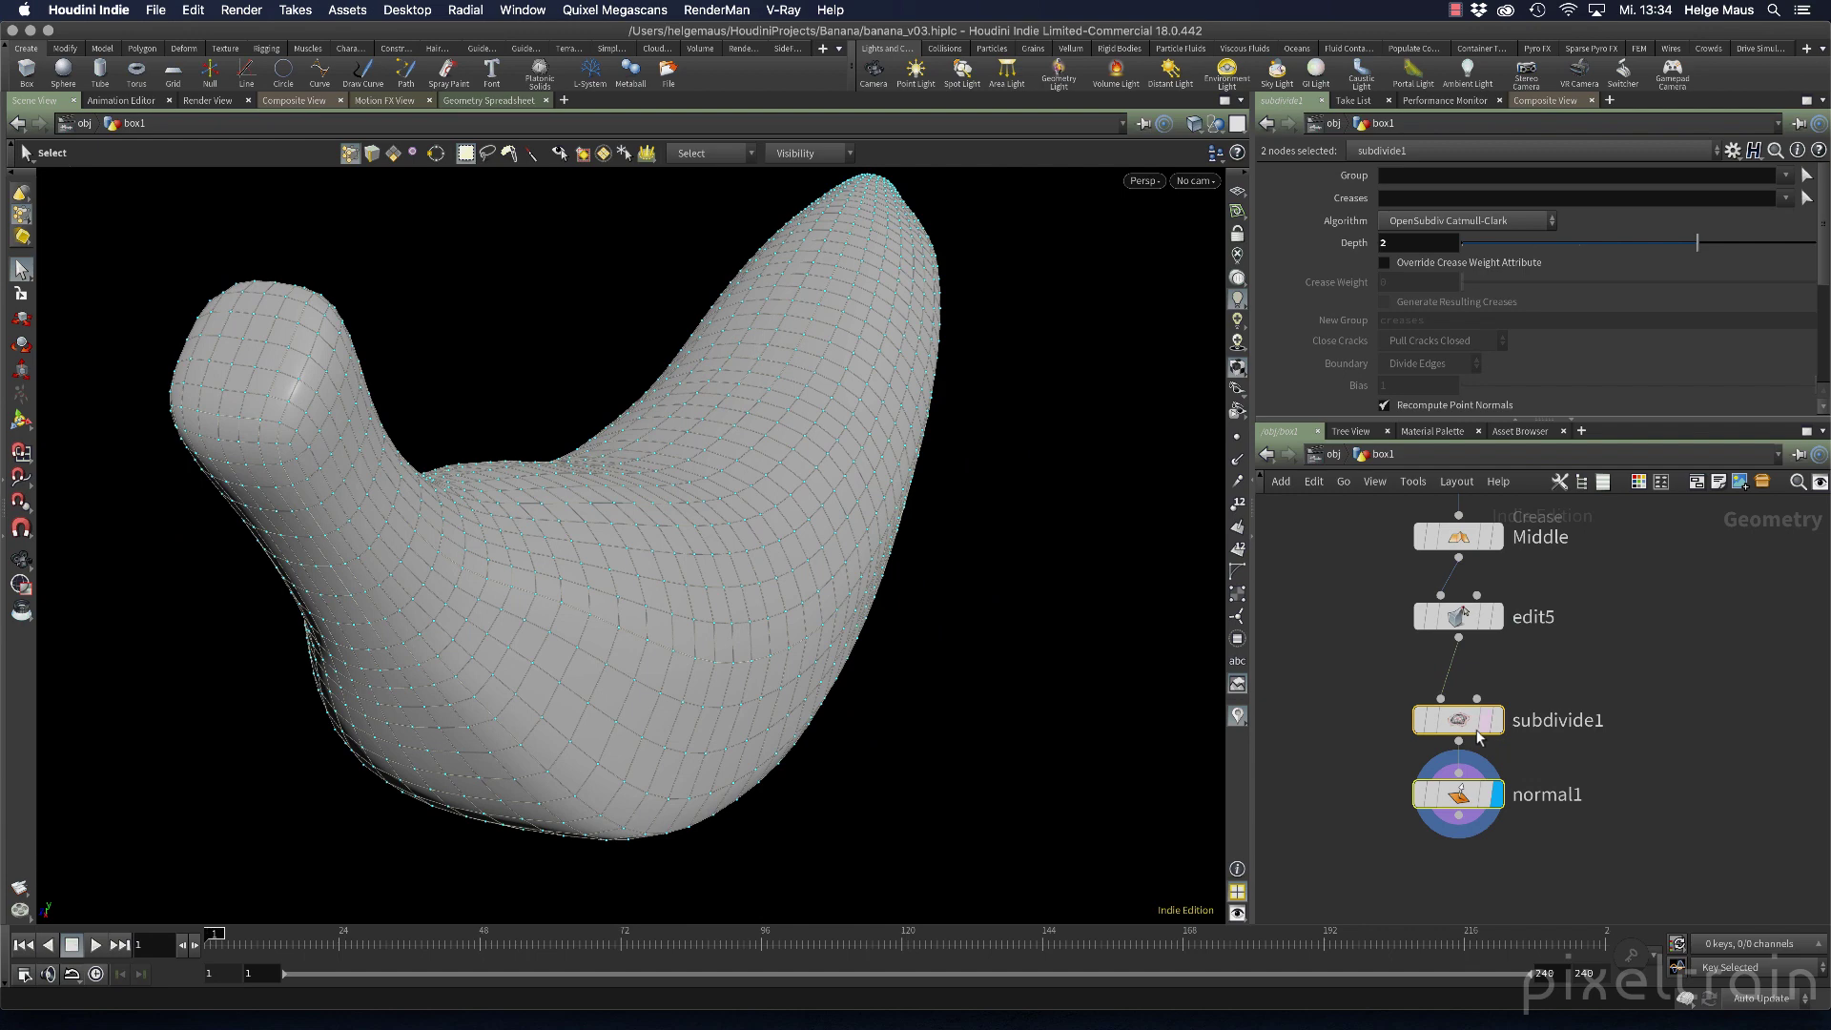
left_click_drag(1477, 725, 1478, 804, "ctrl")
Compare the stem's shape from the side at edit5 and at normal1
left_click(1497, 616)
left_click(1464, 616)
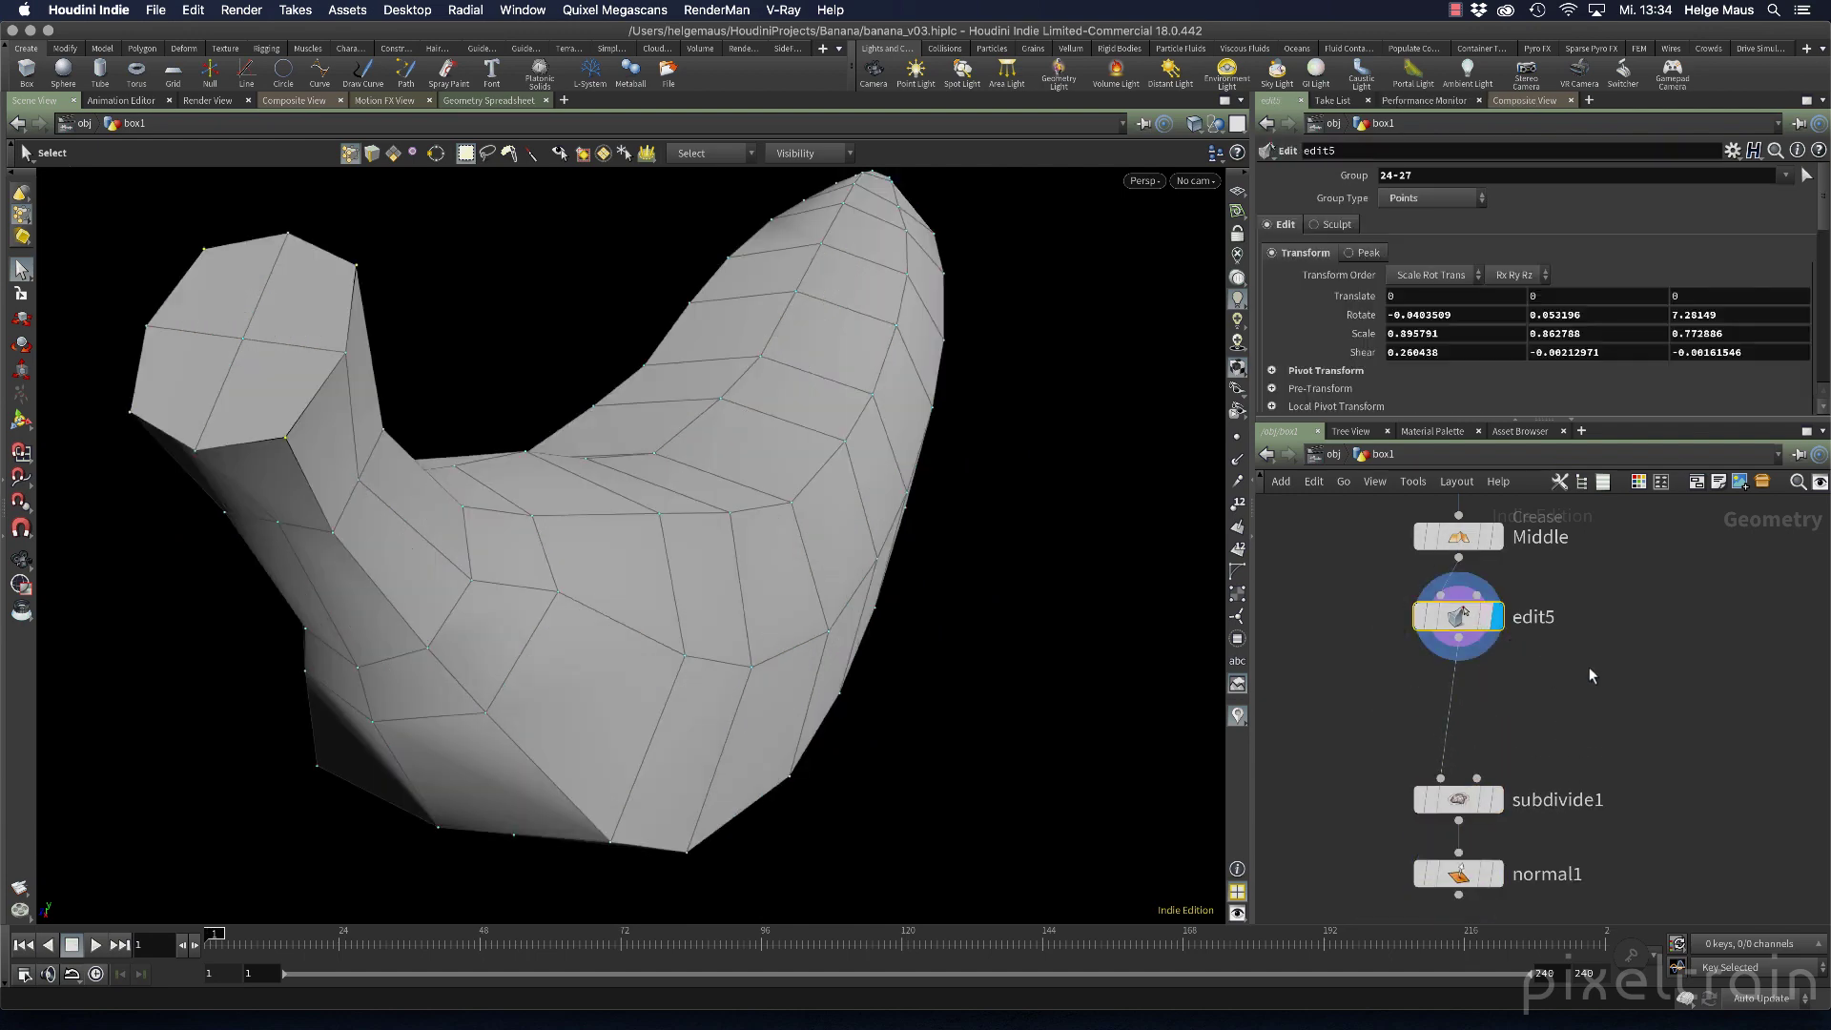
left_click_drag(1138, 679, 707, 572, "alt")
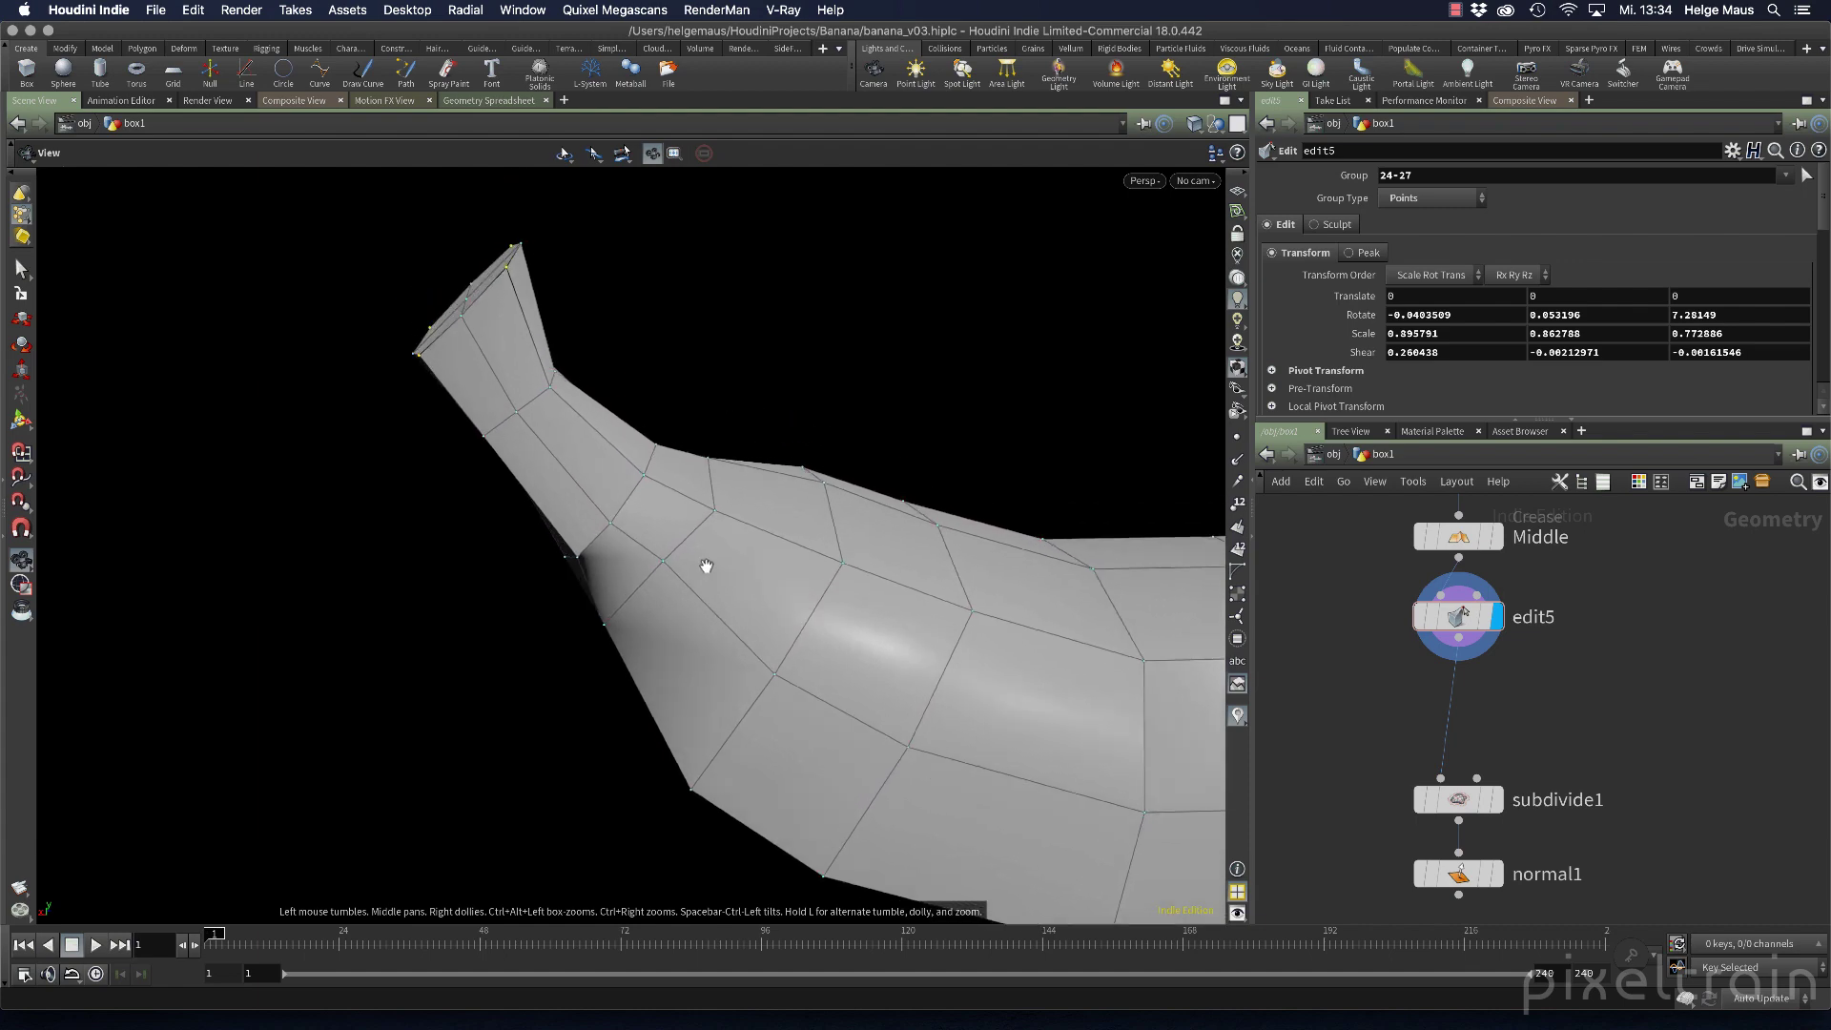
left_click(1497, 874)
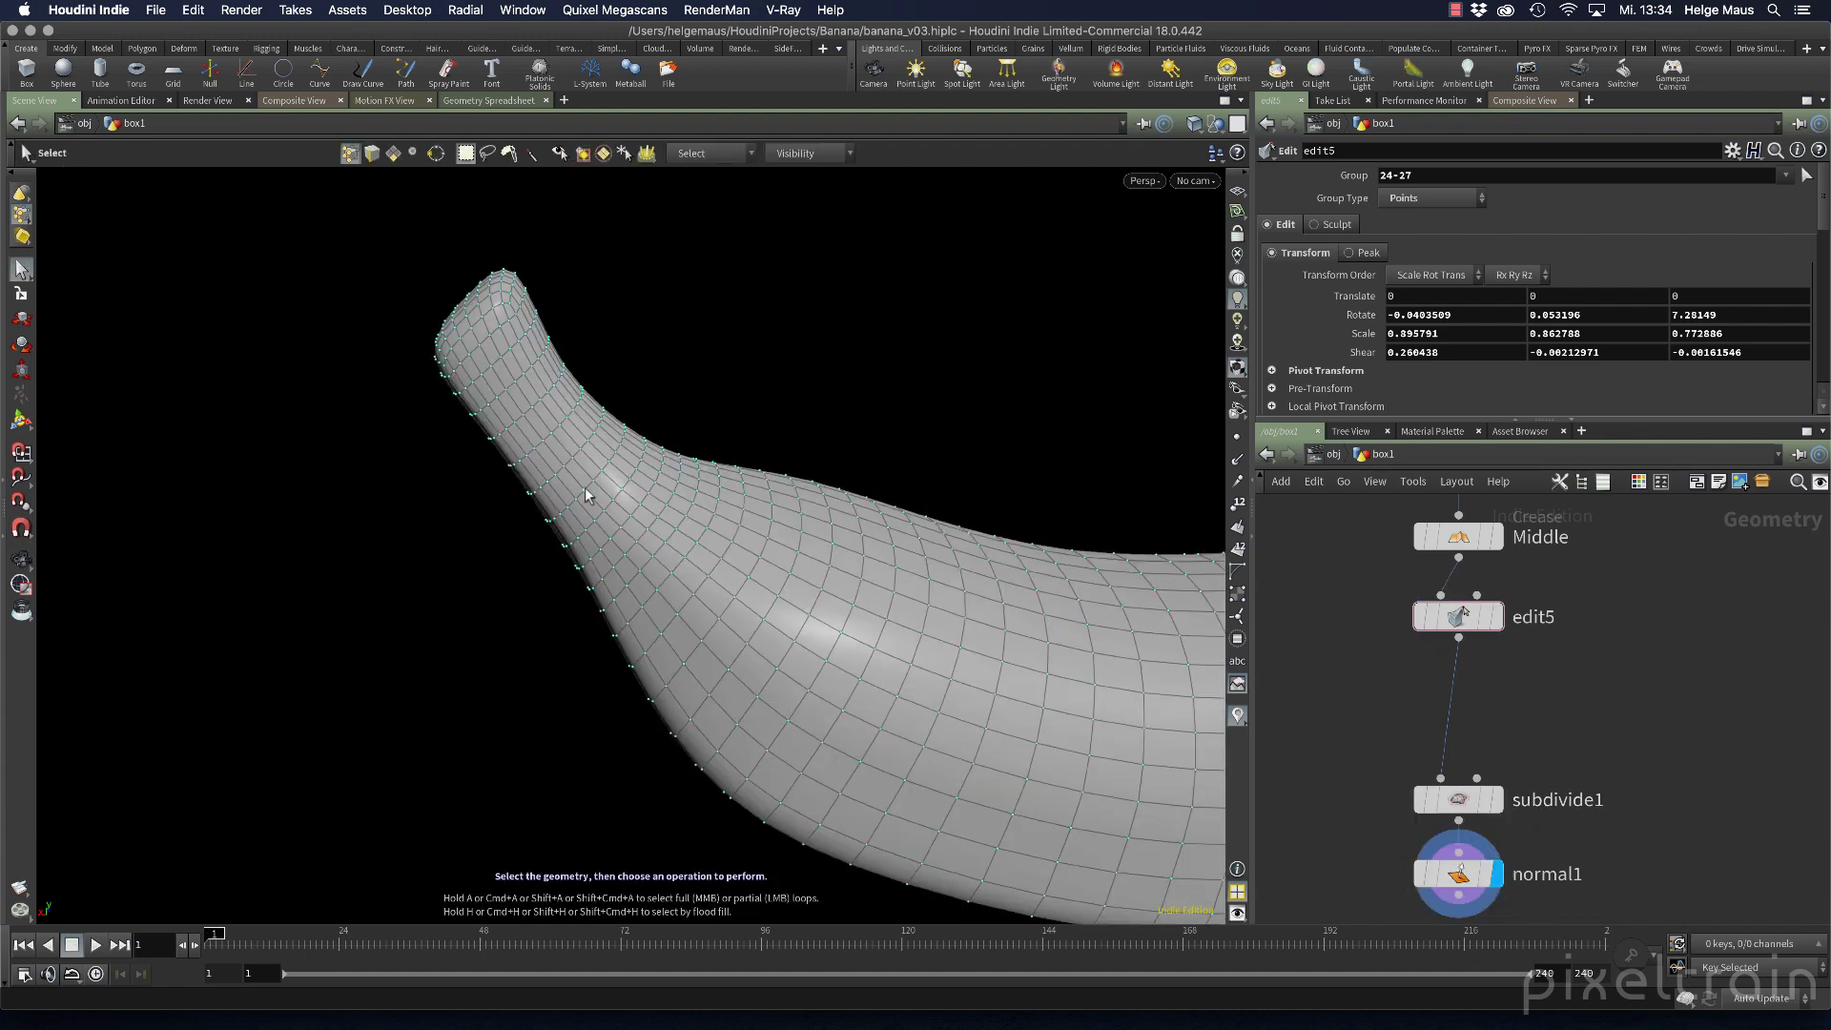
key("space")
mouse_move(585, 495)
left_mouse_down()
mouse_move(776, 409)
mouse_move(592, 511)
left_mouse_up()
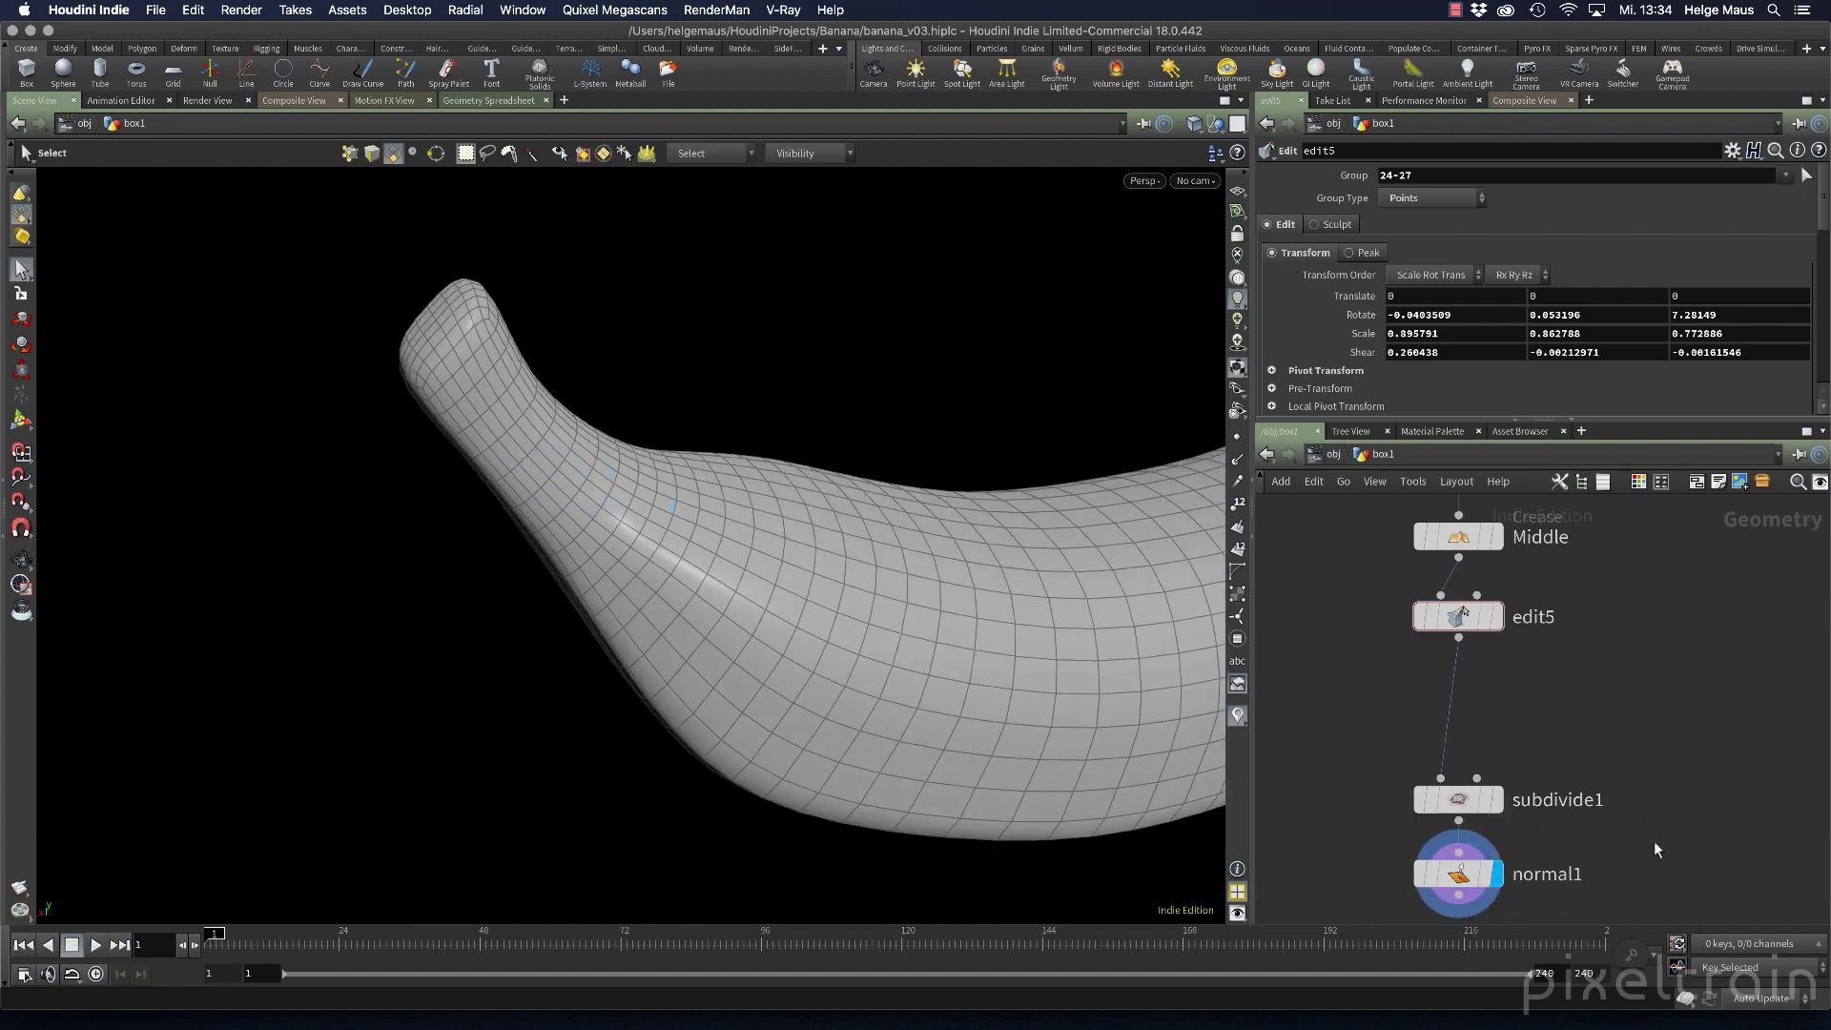
Insert a Crease node between edit5 and subdivide1 and start picking the edges for its group
key("Tab")
type("cre")
key("Return")
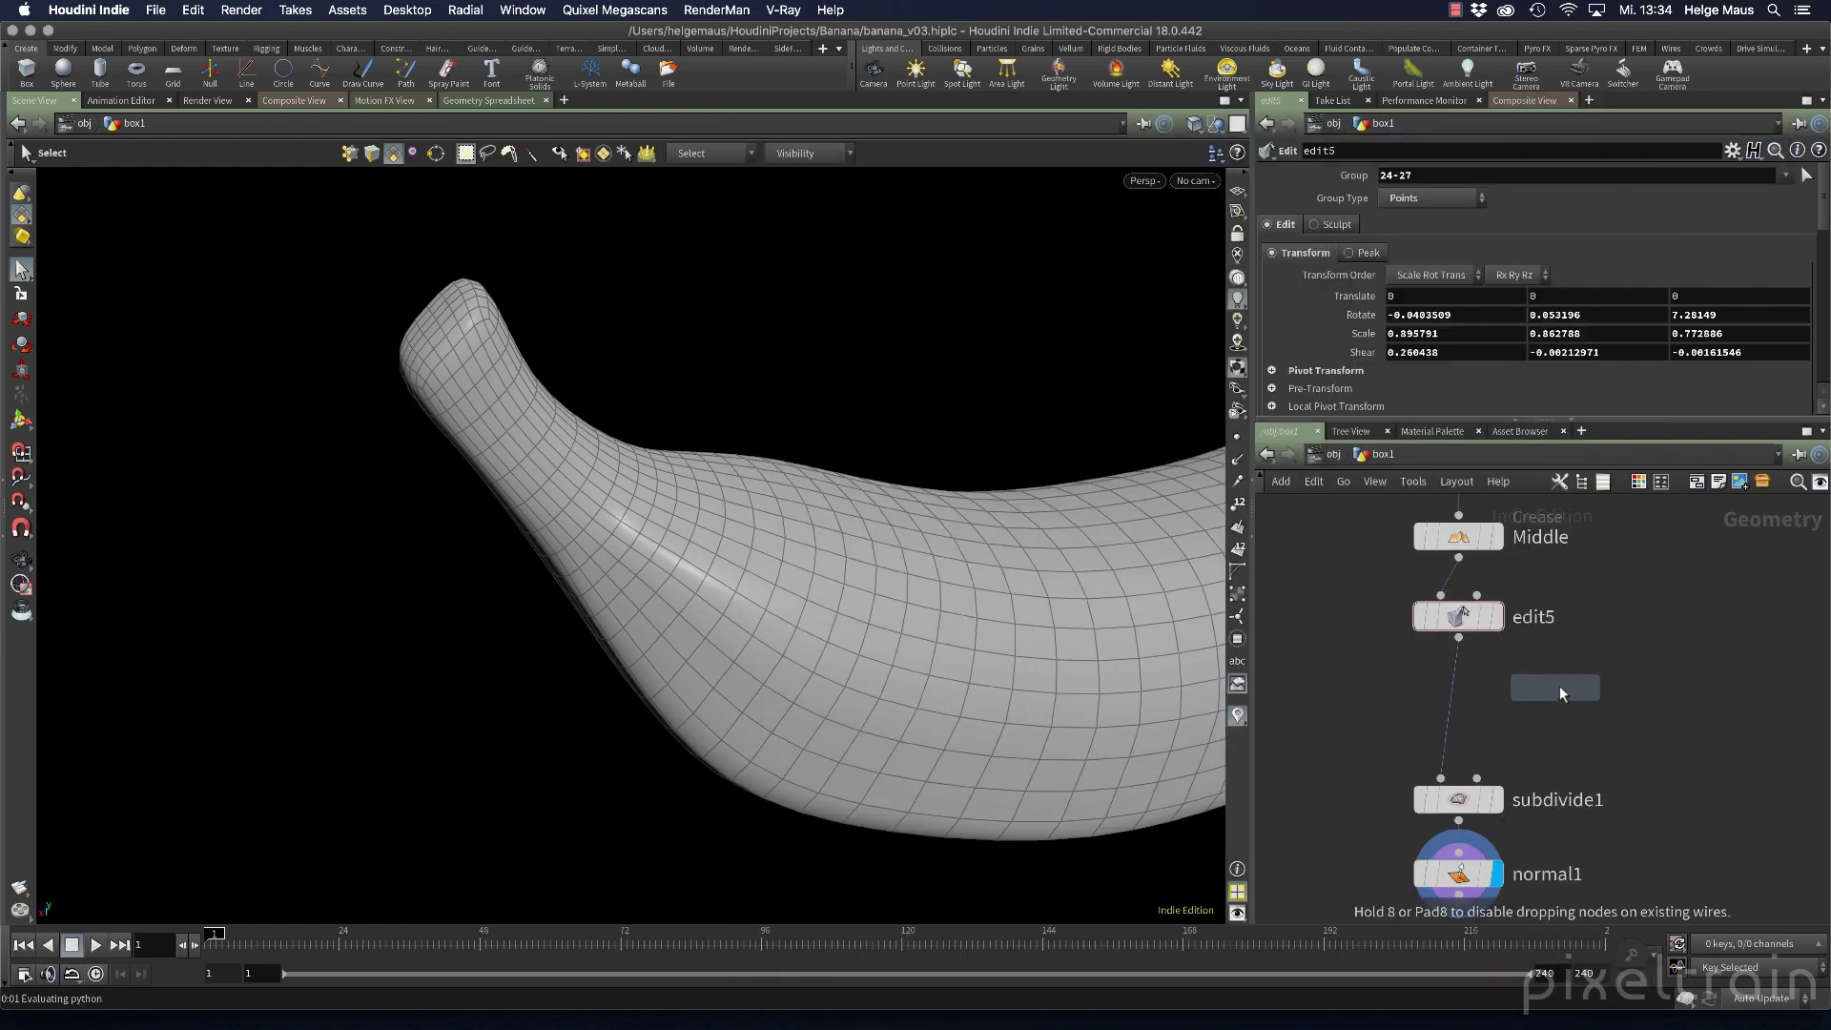
left_click(1460, 706)
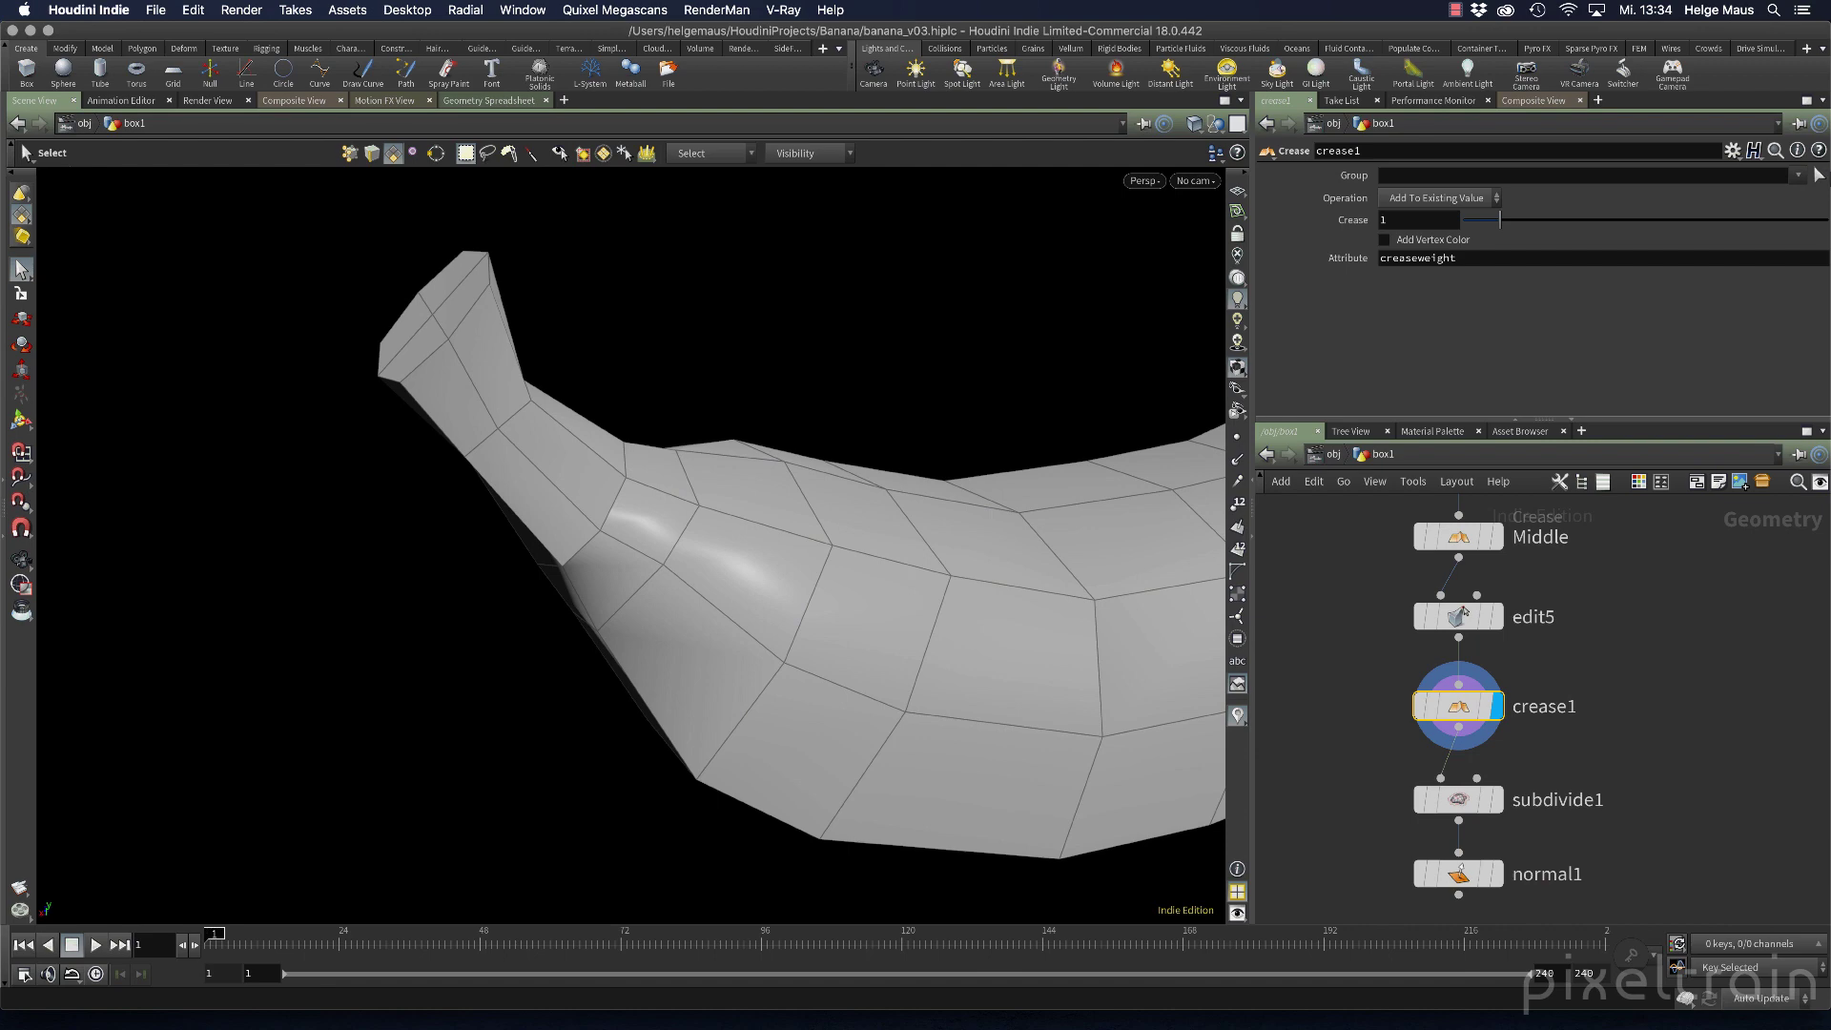
left_click(1818, 175)
key("Escape")
left_click_drag(960, 474, 1045, 490)
key("Escape")
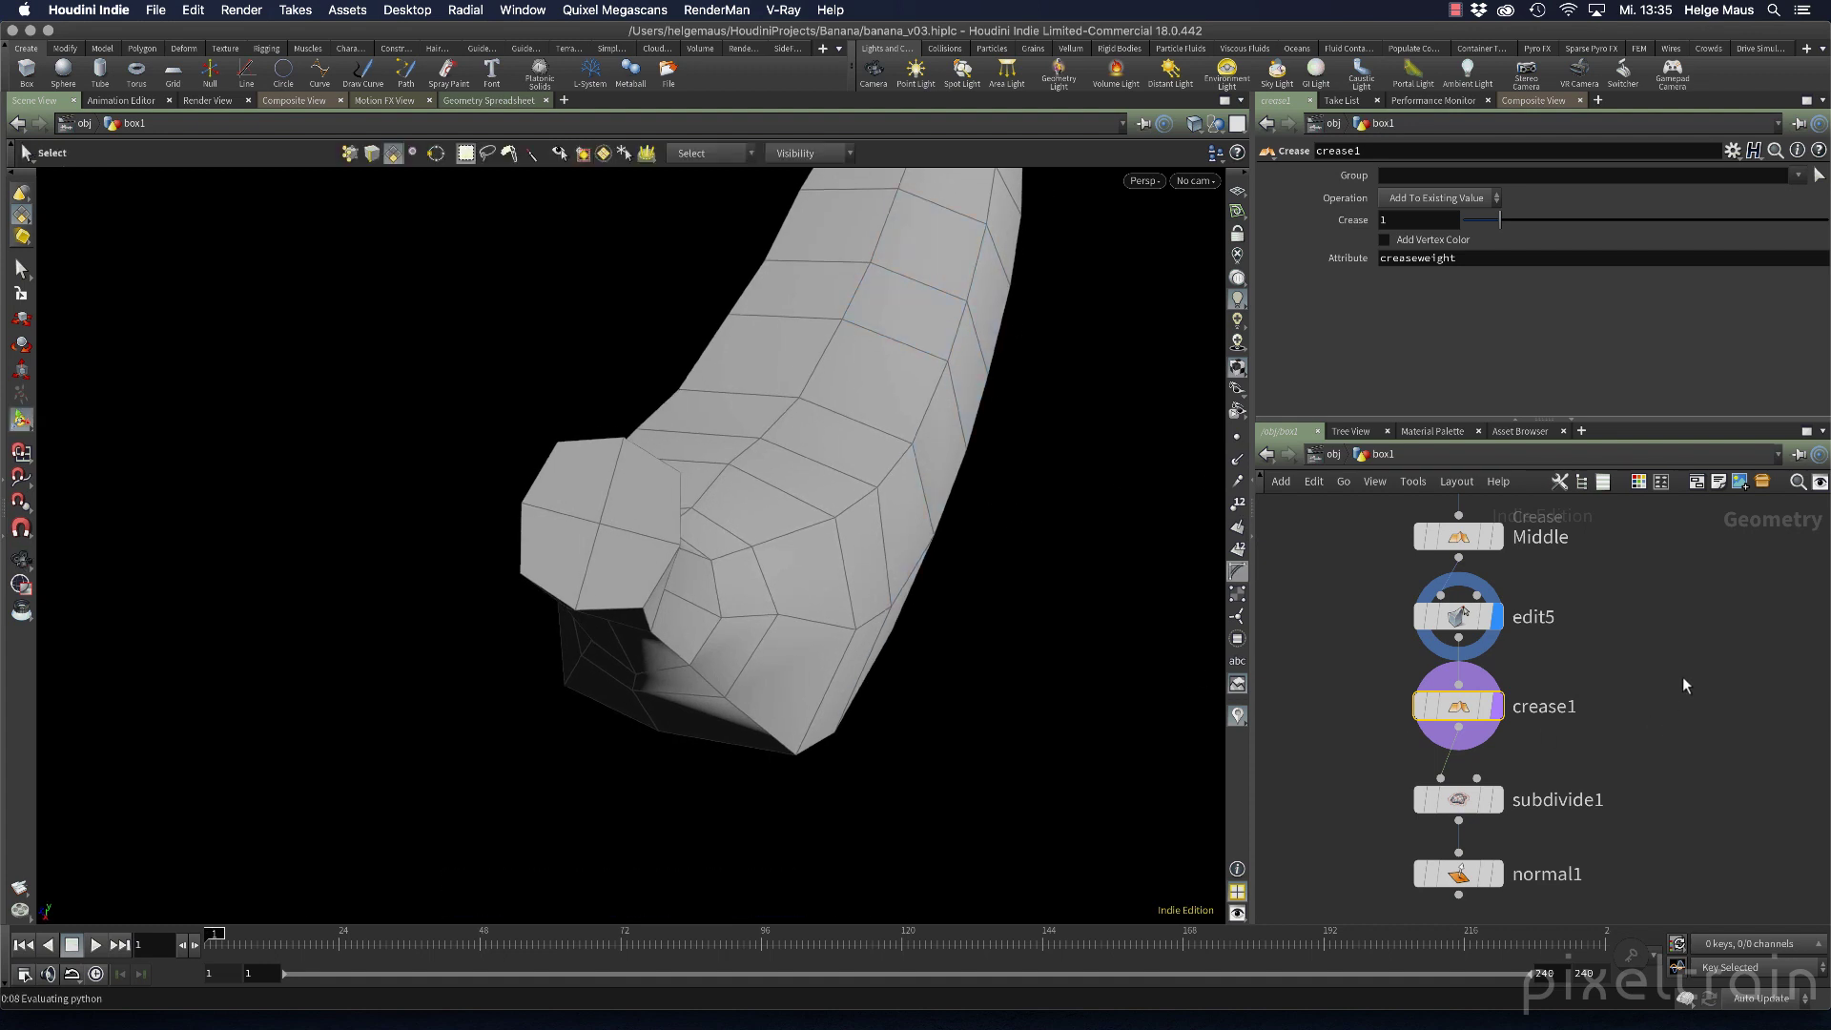
Turn on Add Vertex Color for the Middle crease node and inspect its coloured edges along the banana
middle_click_drag(1652, 604, 1647, 728)
left_click(1454, 663)
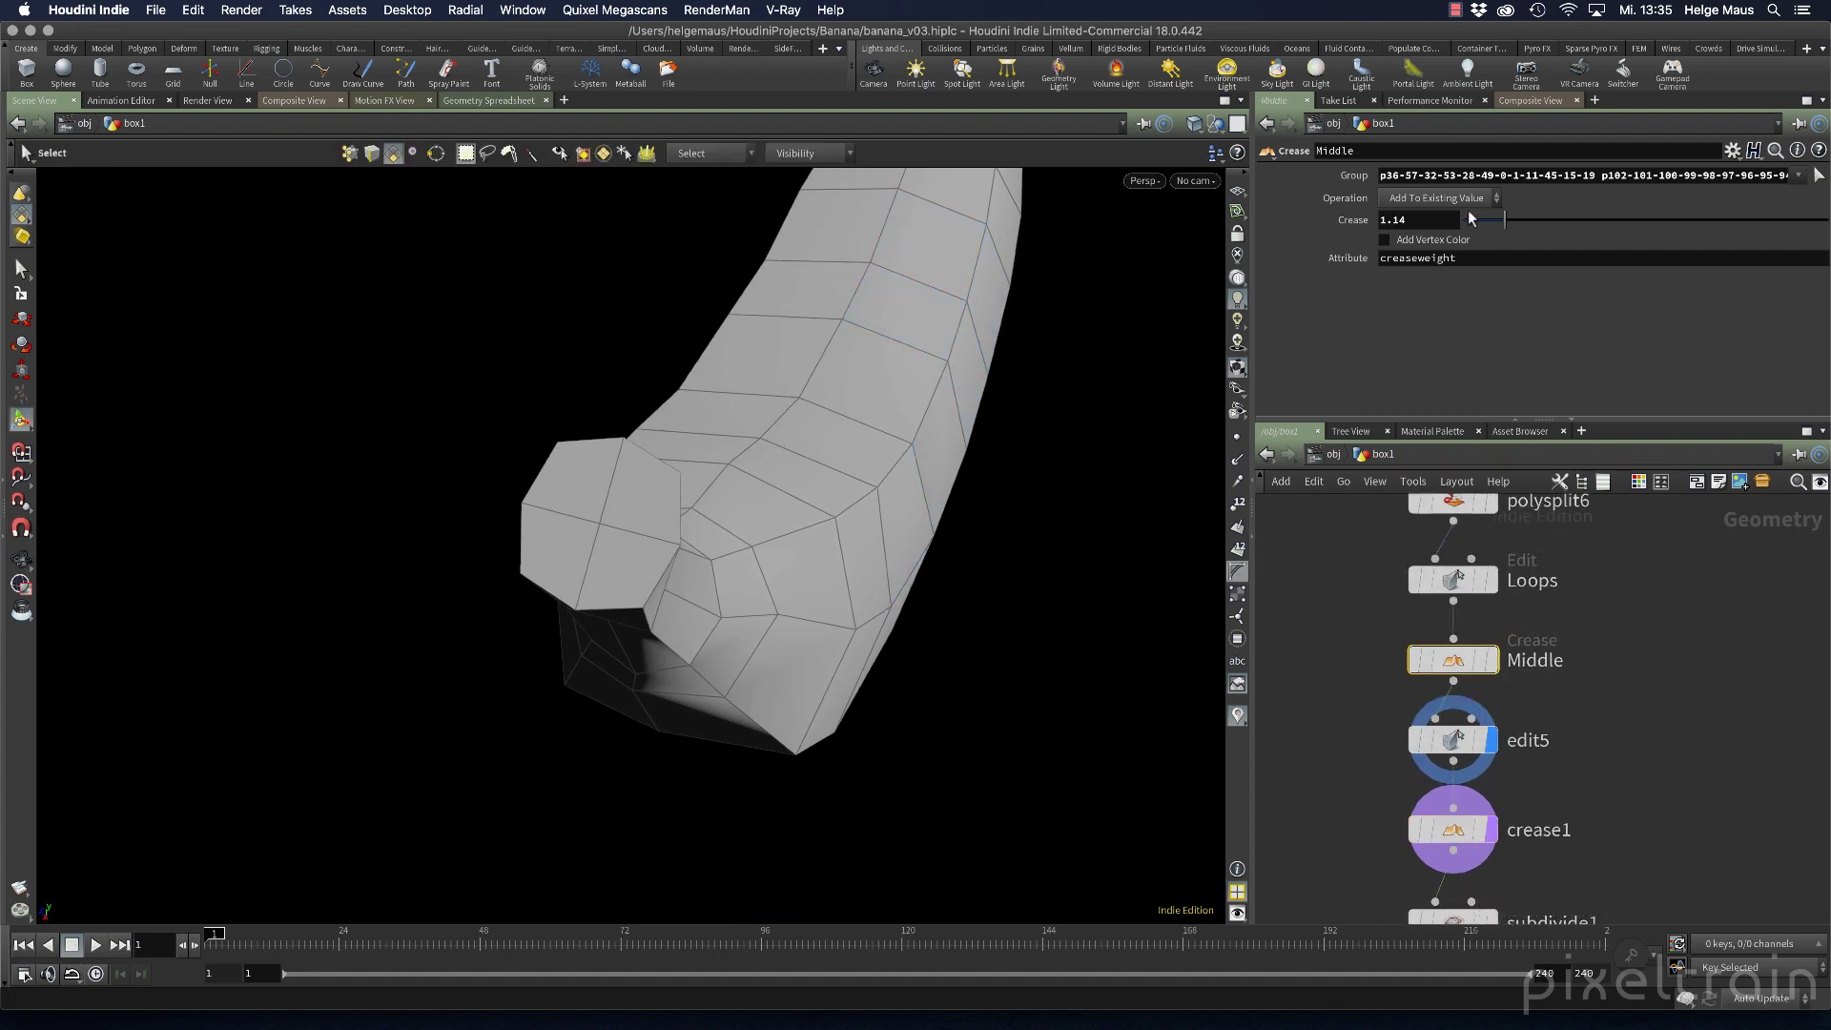
left_click(1427, 239)
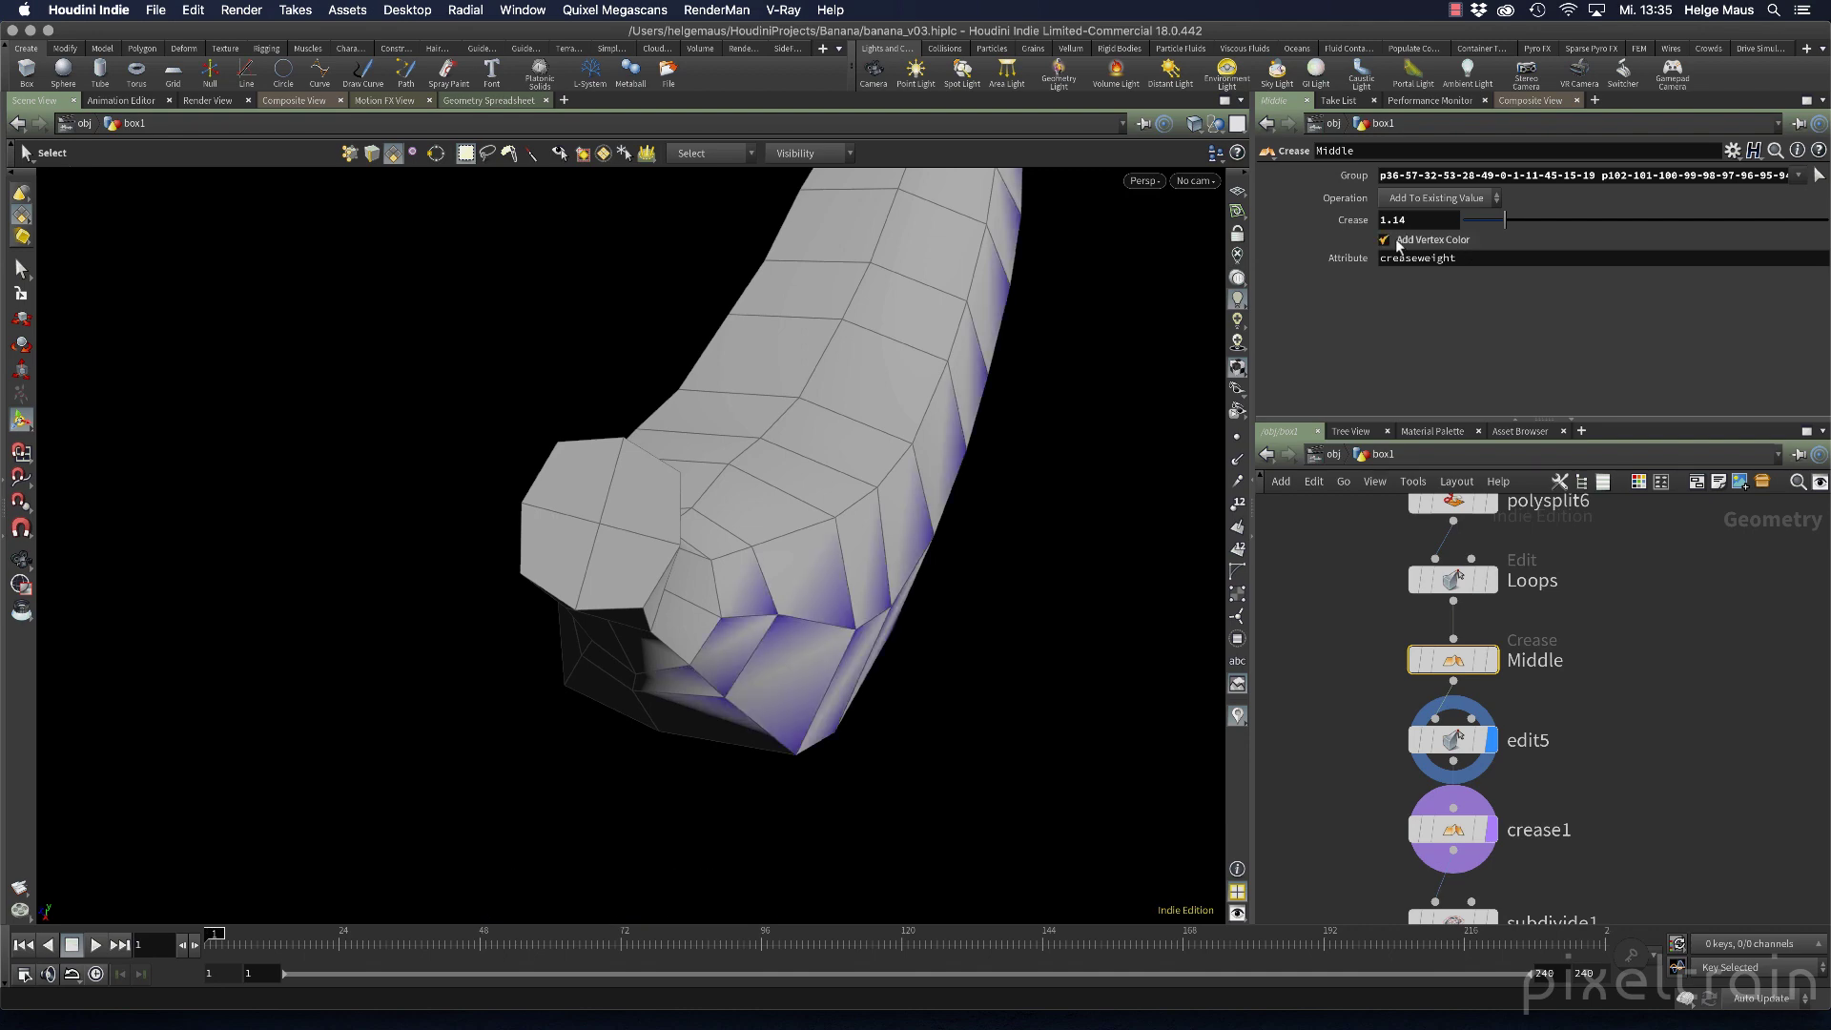
left_click_drag(963, 601, 896, 611, "alt")
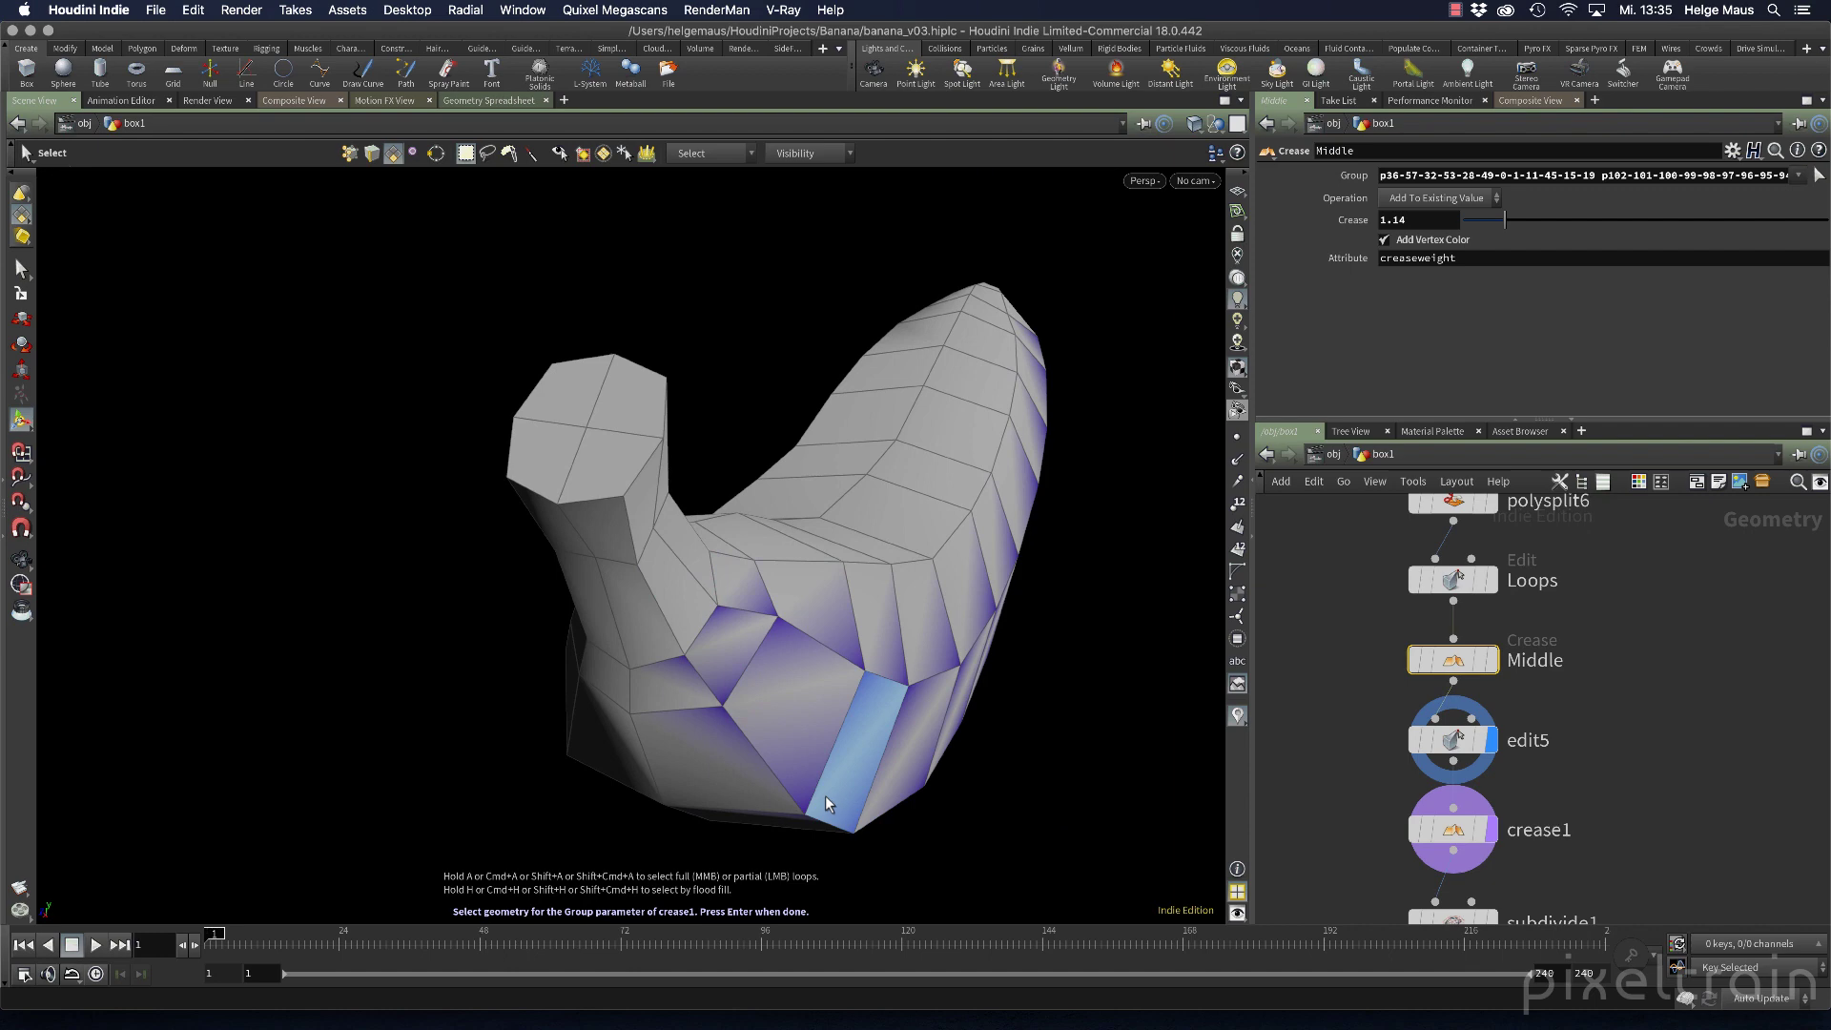
left_click_drag(824, 794, 564, 622, "alt")
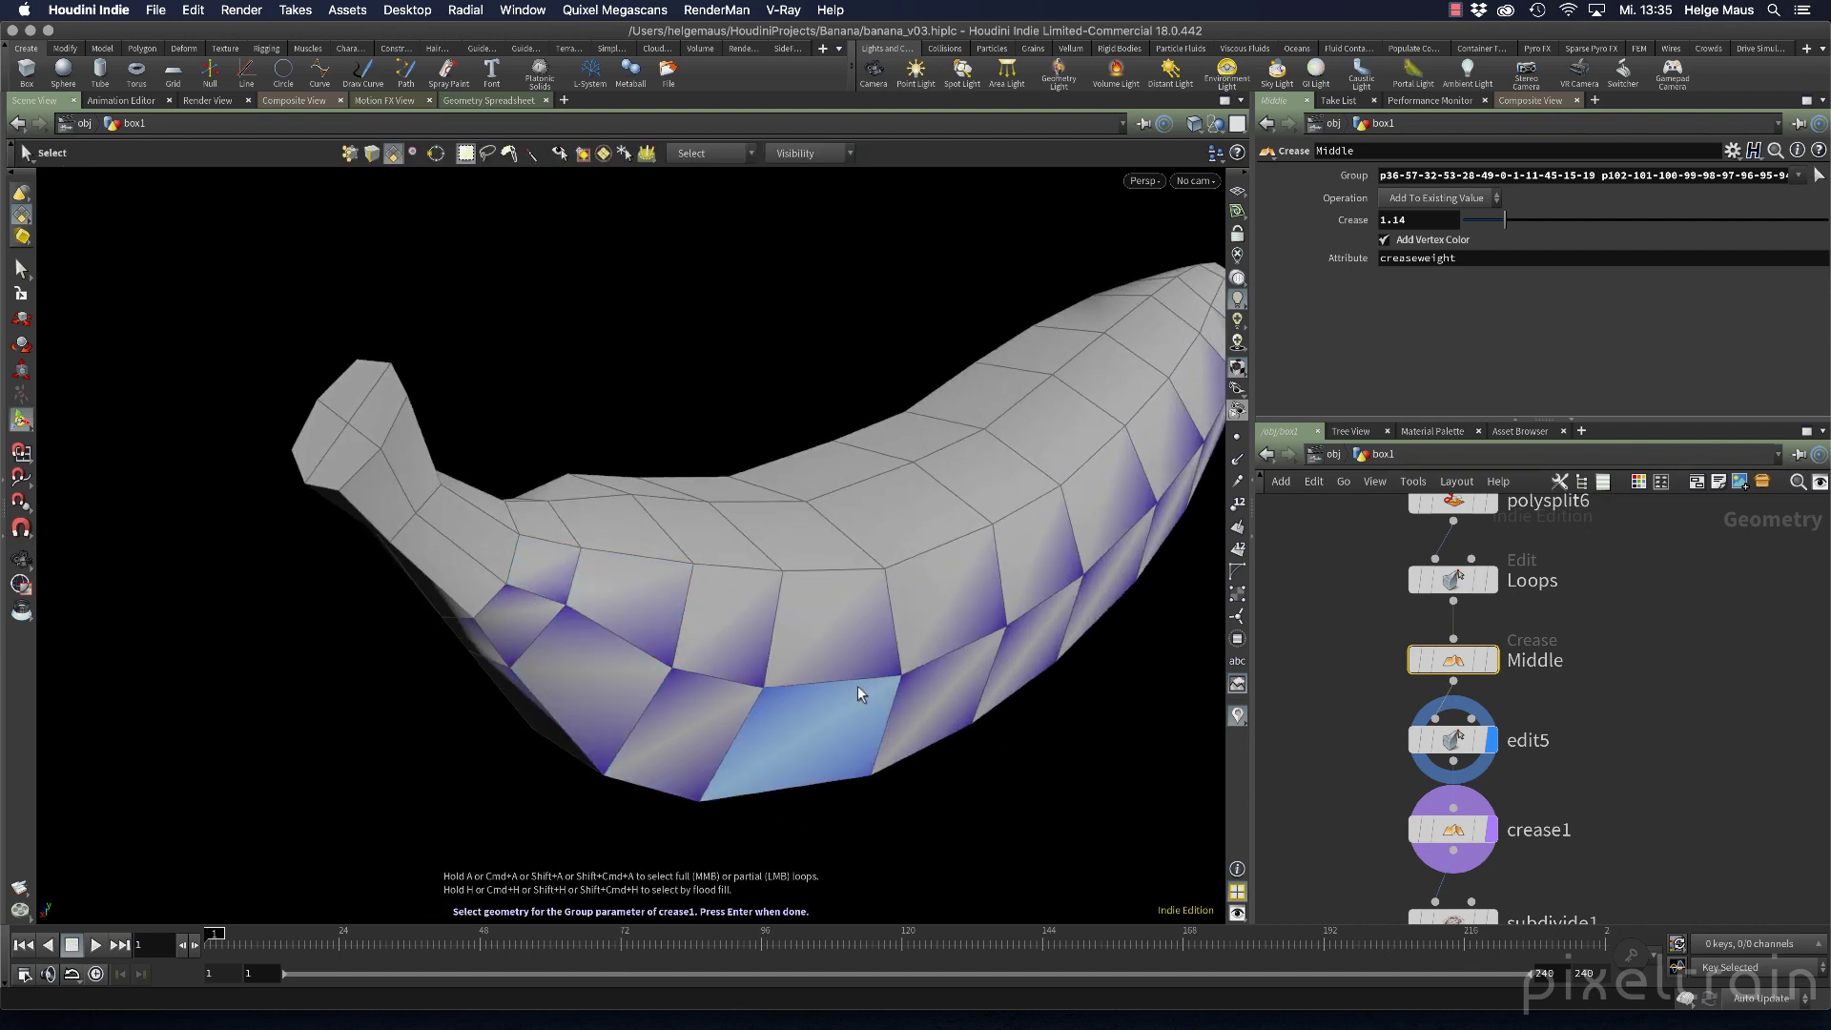
Assign the lengthwise corner edges around the banana's stem to crease1's group
middle_click_drag(1548, 874, 1565, 751)
left_click(1474, 711)
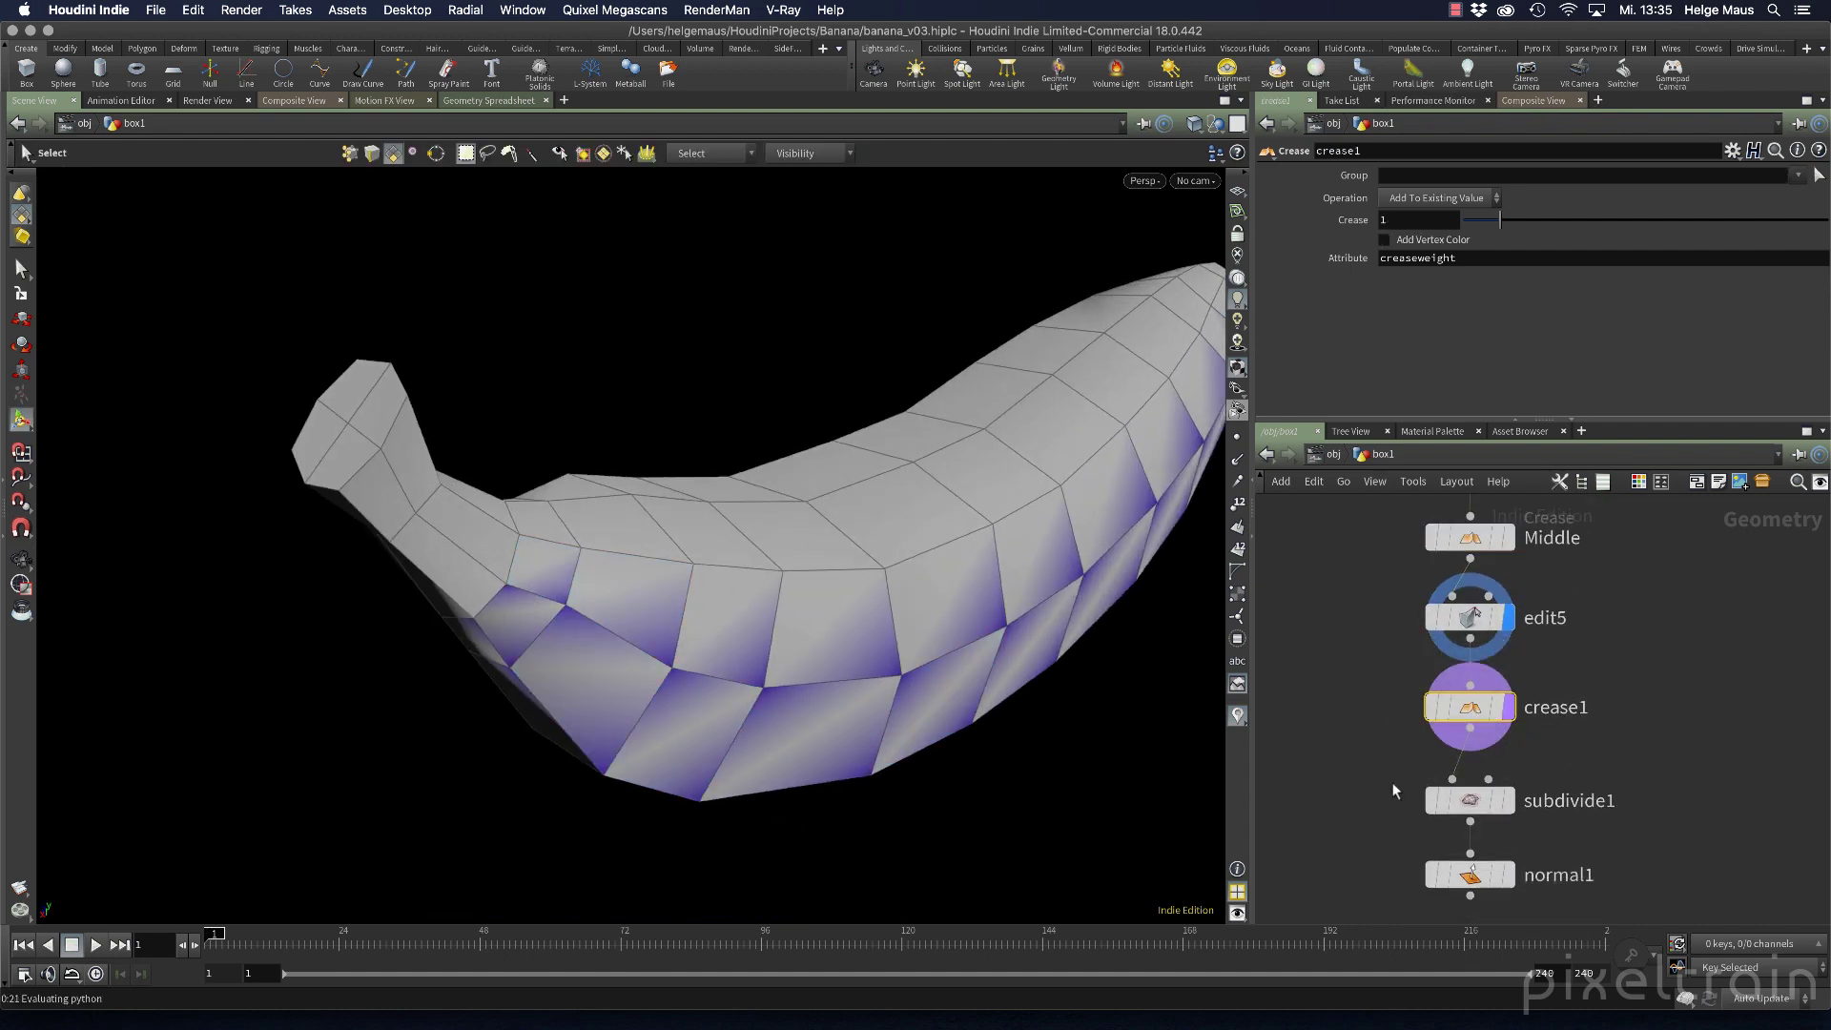
left_click_drag(695, 486, 568, 535, "alt")
middle_click_drag(569, 535, 780, 518, "alt")
left_click_drag(780, 518, 727, 485)
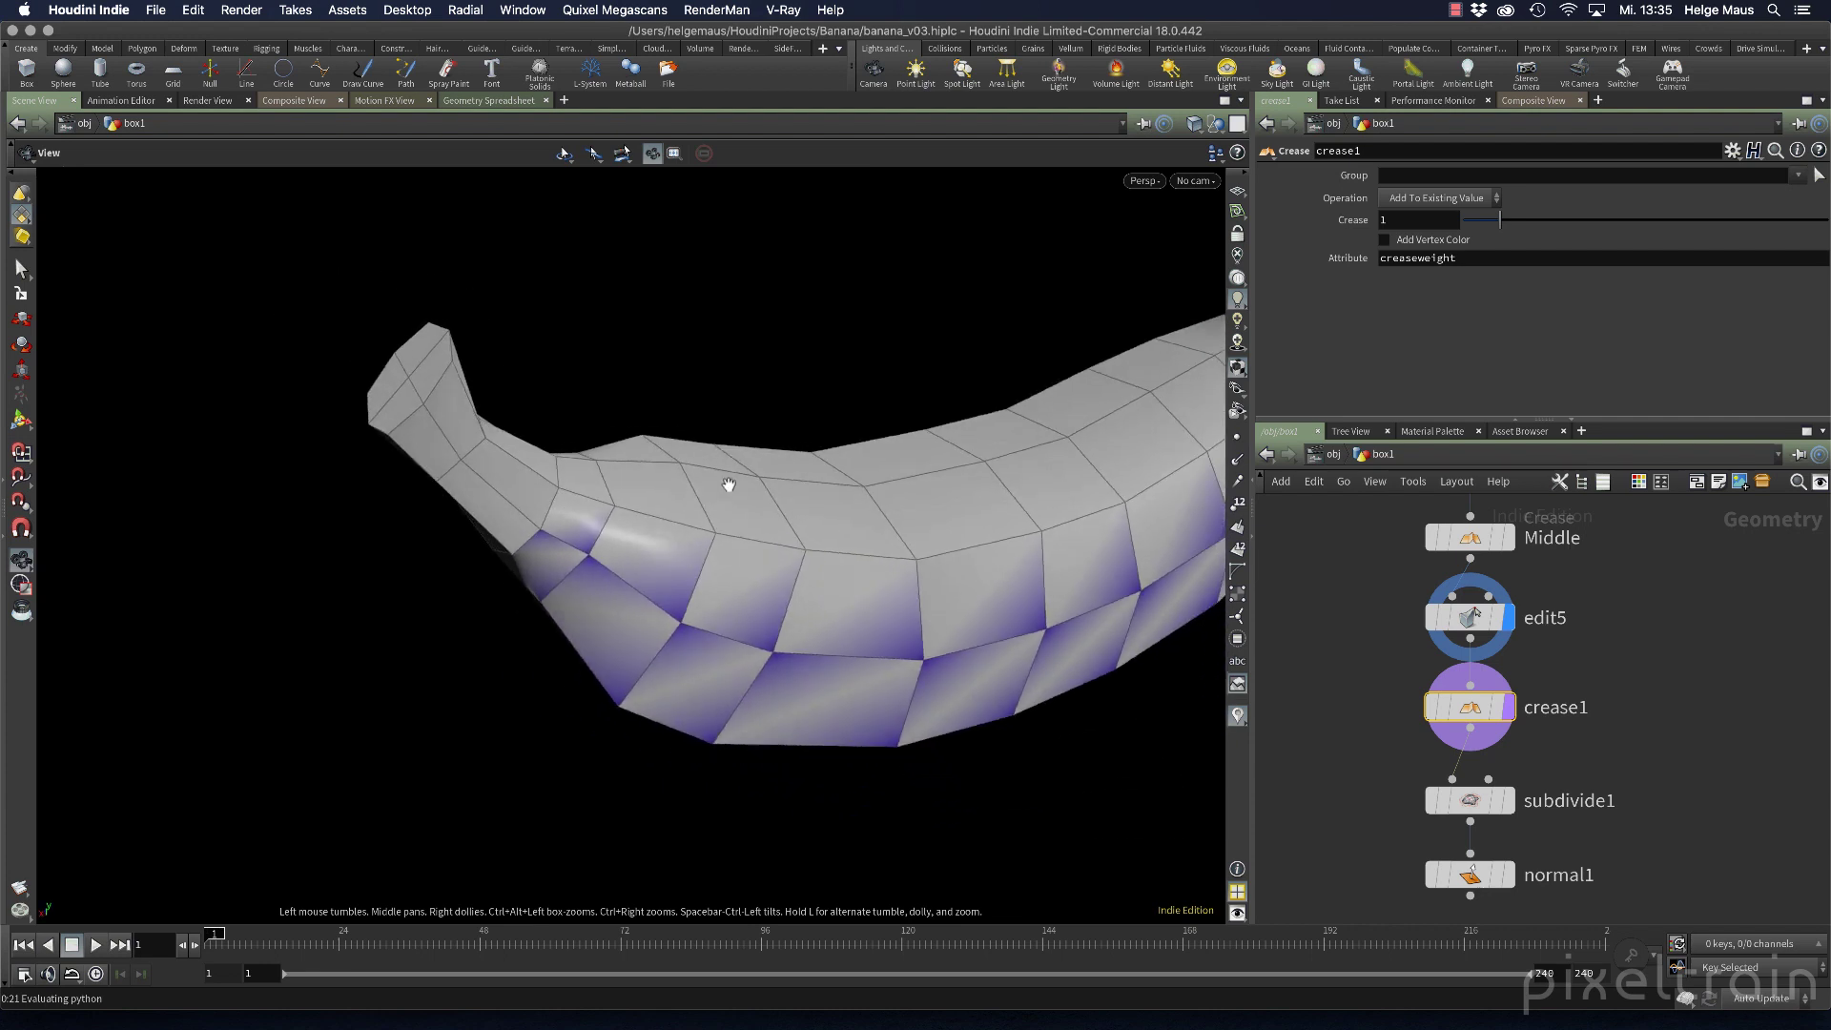
key("s")
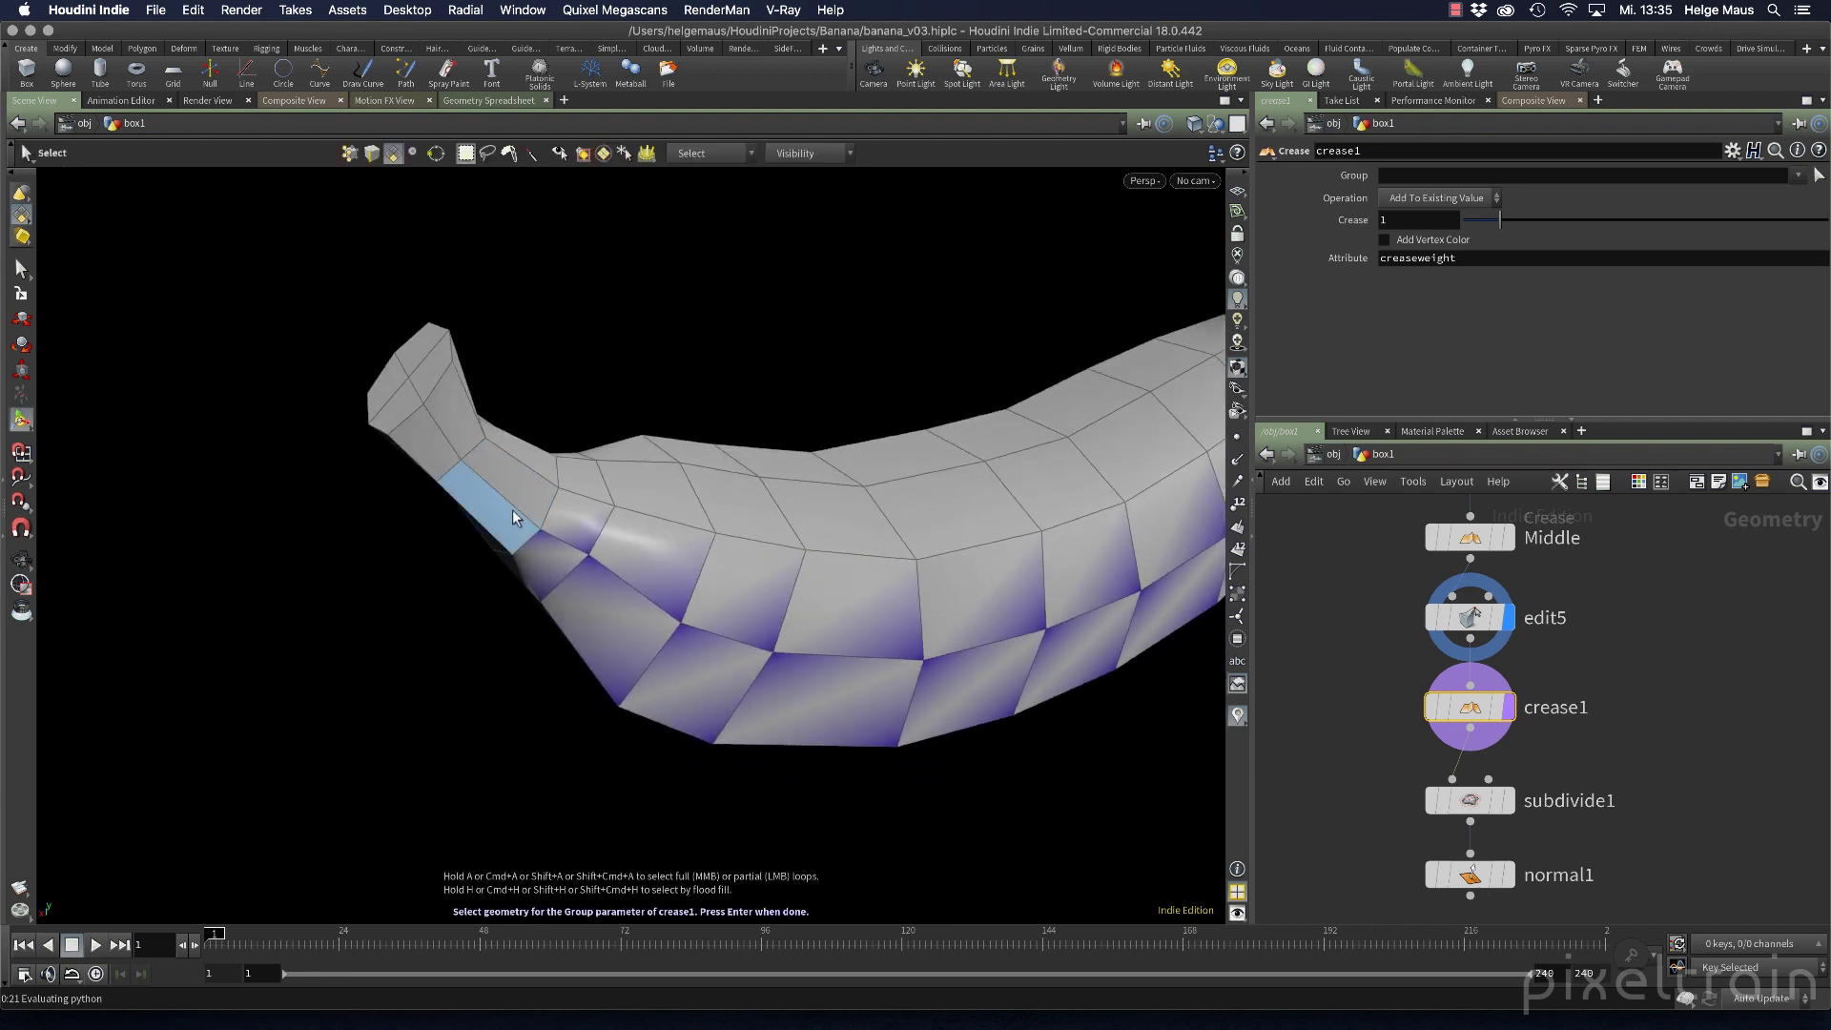
left_click(372, 152)
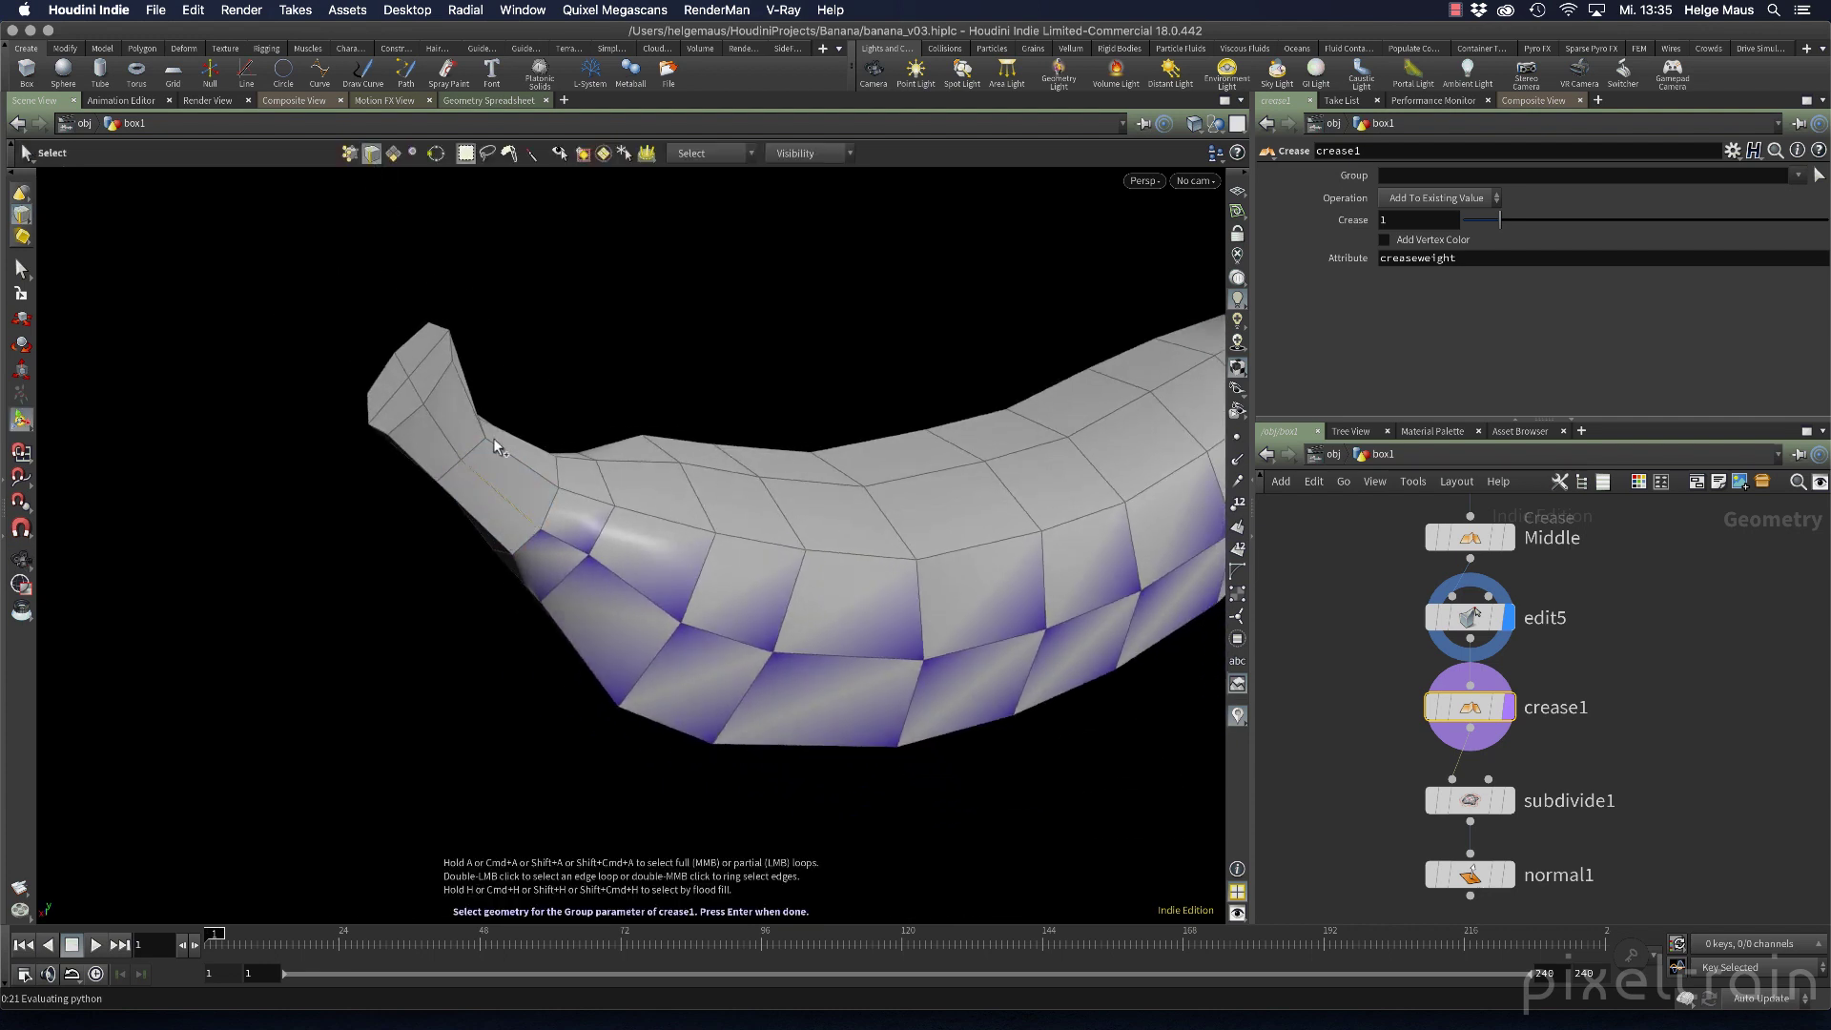
key("Escape")
left_click_drag(796, 530, 906, 465)
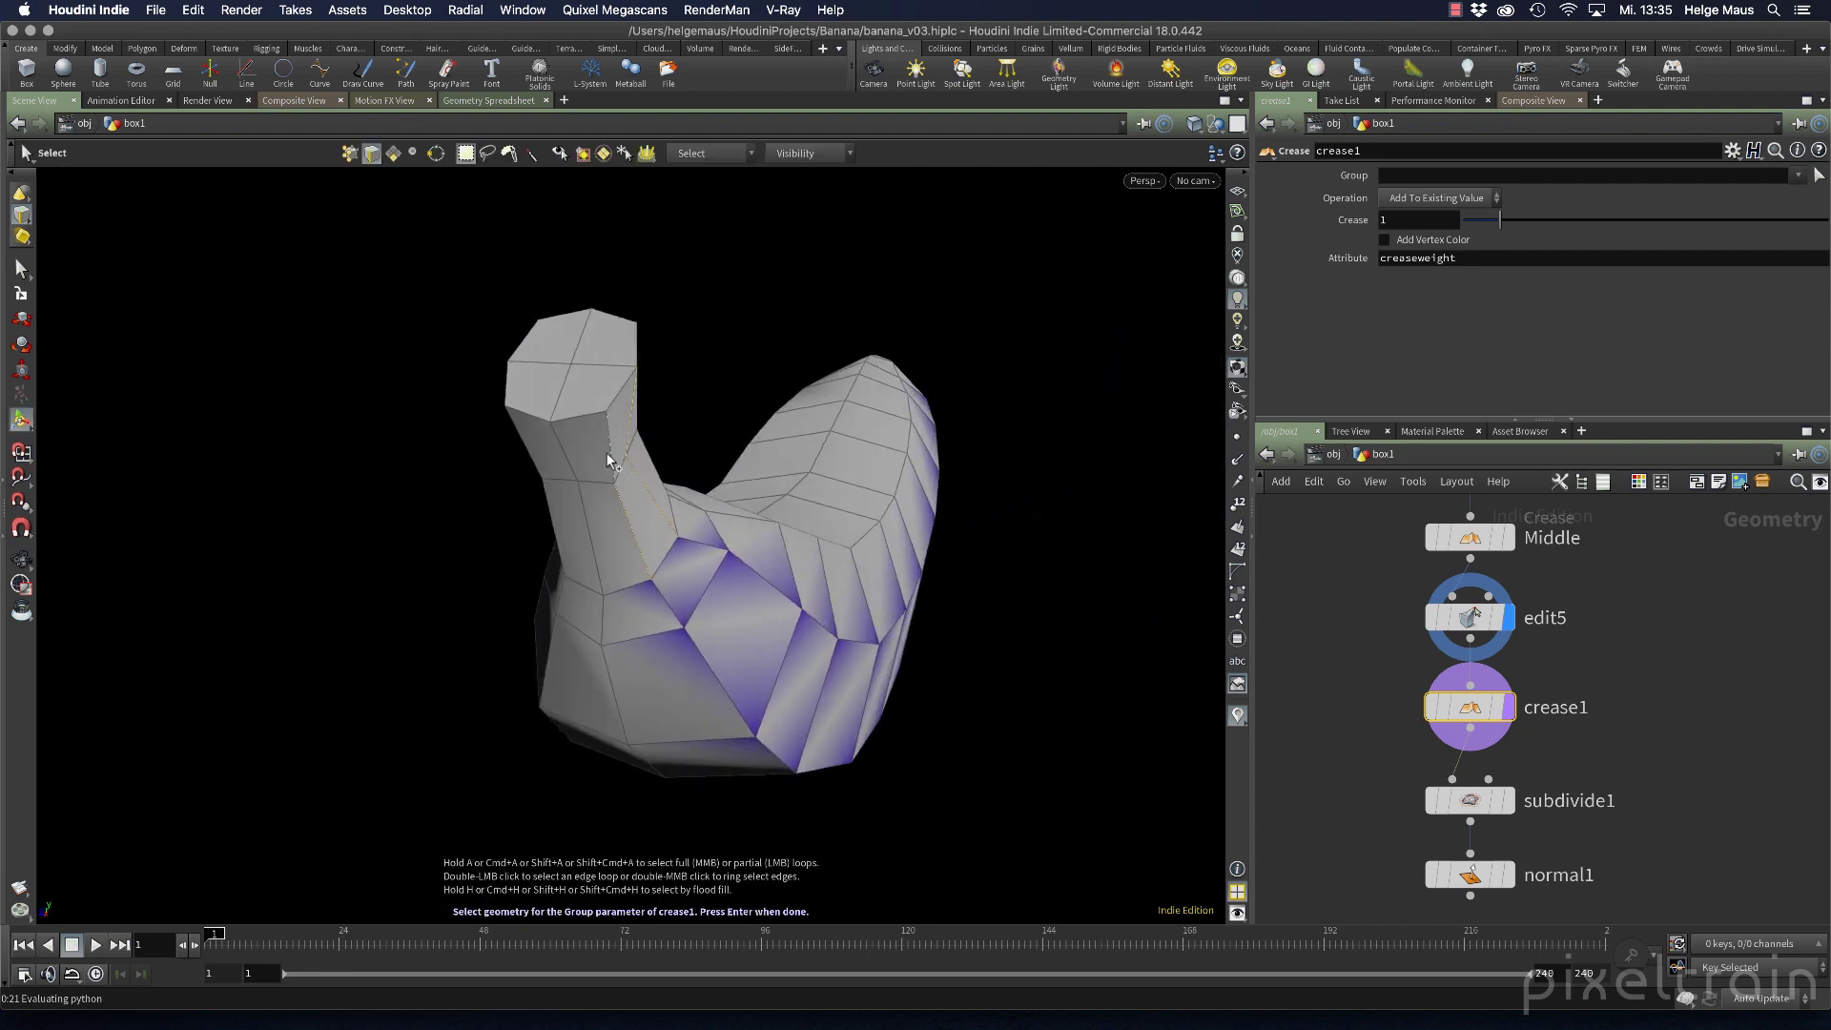
key("Escape")
left_click_drag(792, 524, 745, 560)
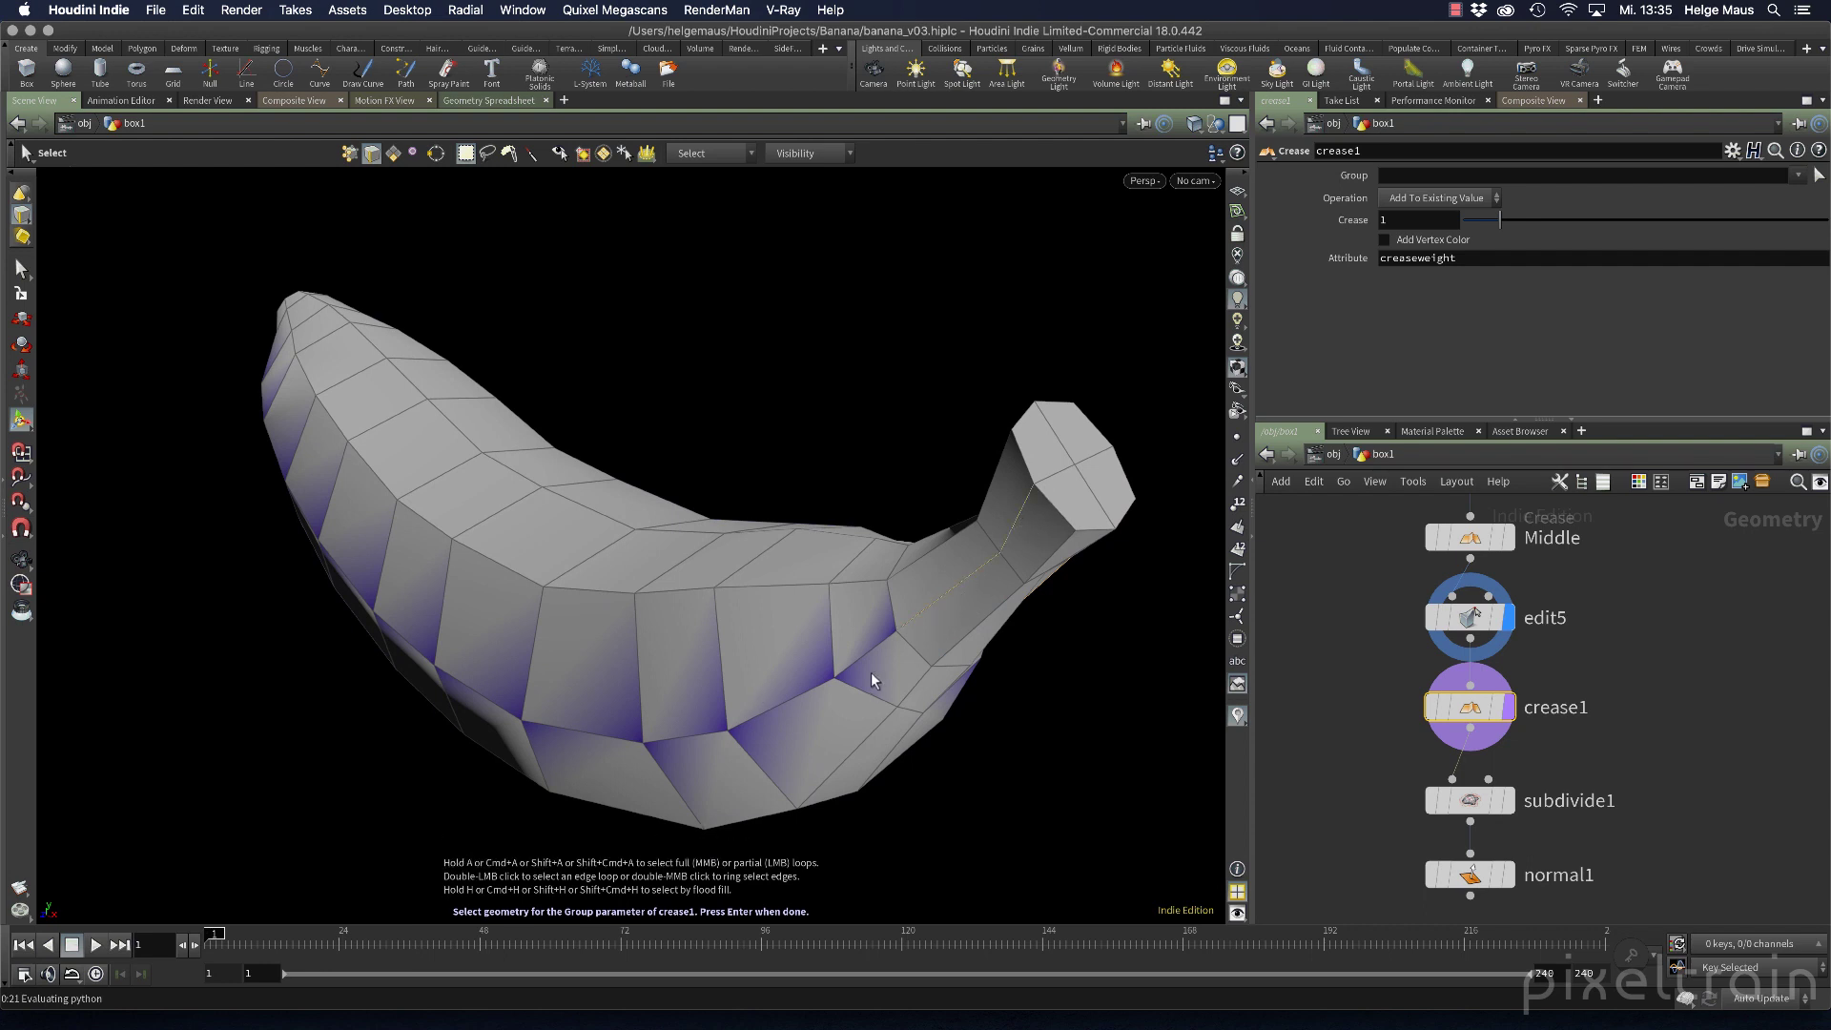
key("Return")
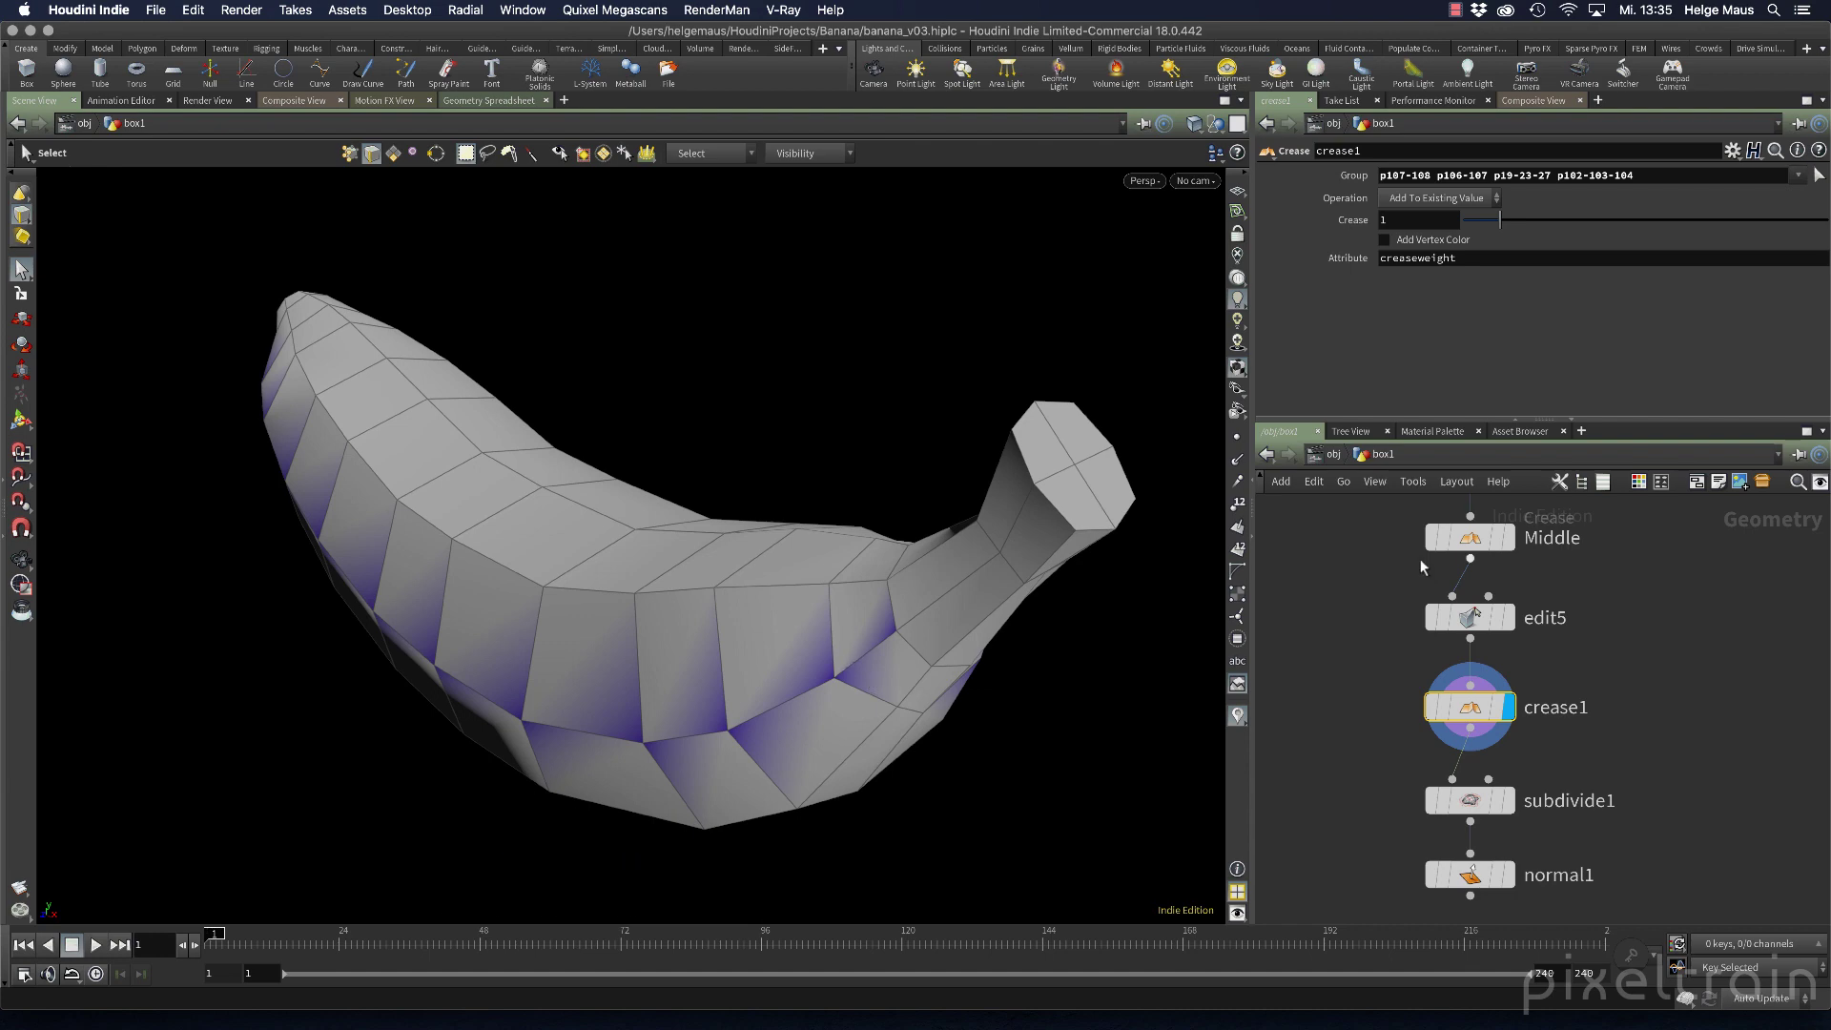
Turn off Add Vertex Color for the Middle crease node and display normal1's smoothed result
left_click(1469, 537)
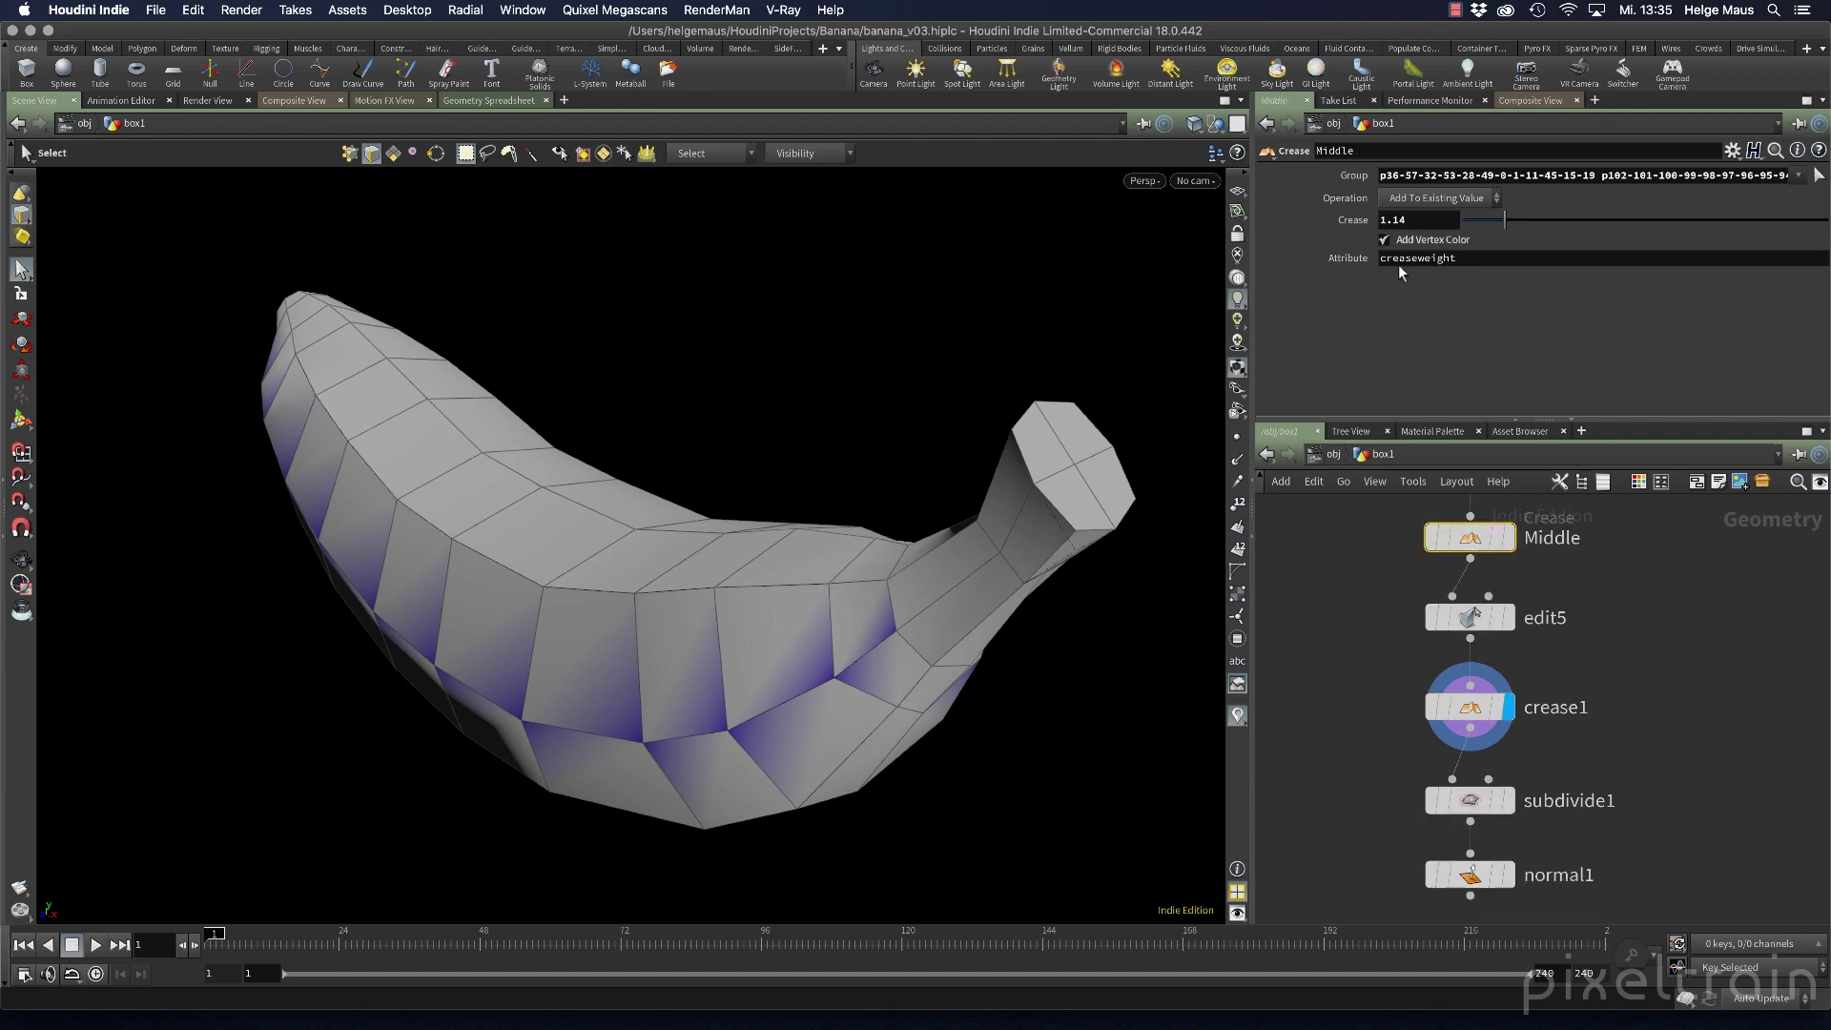
left_click(1509, 874)
left_click(1469, 875)
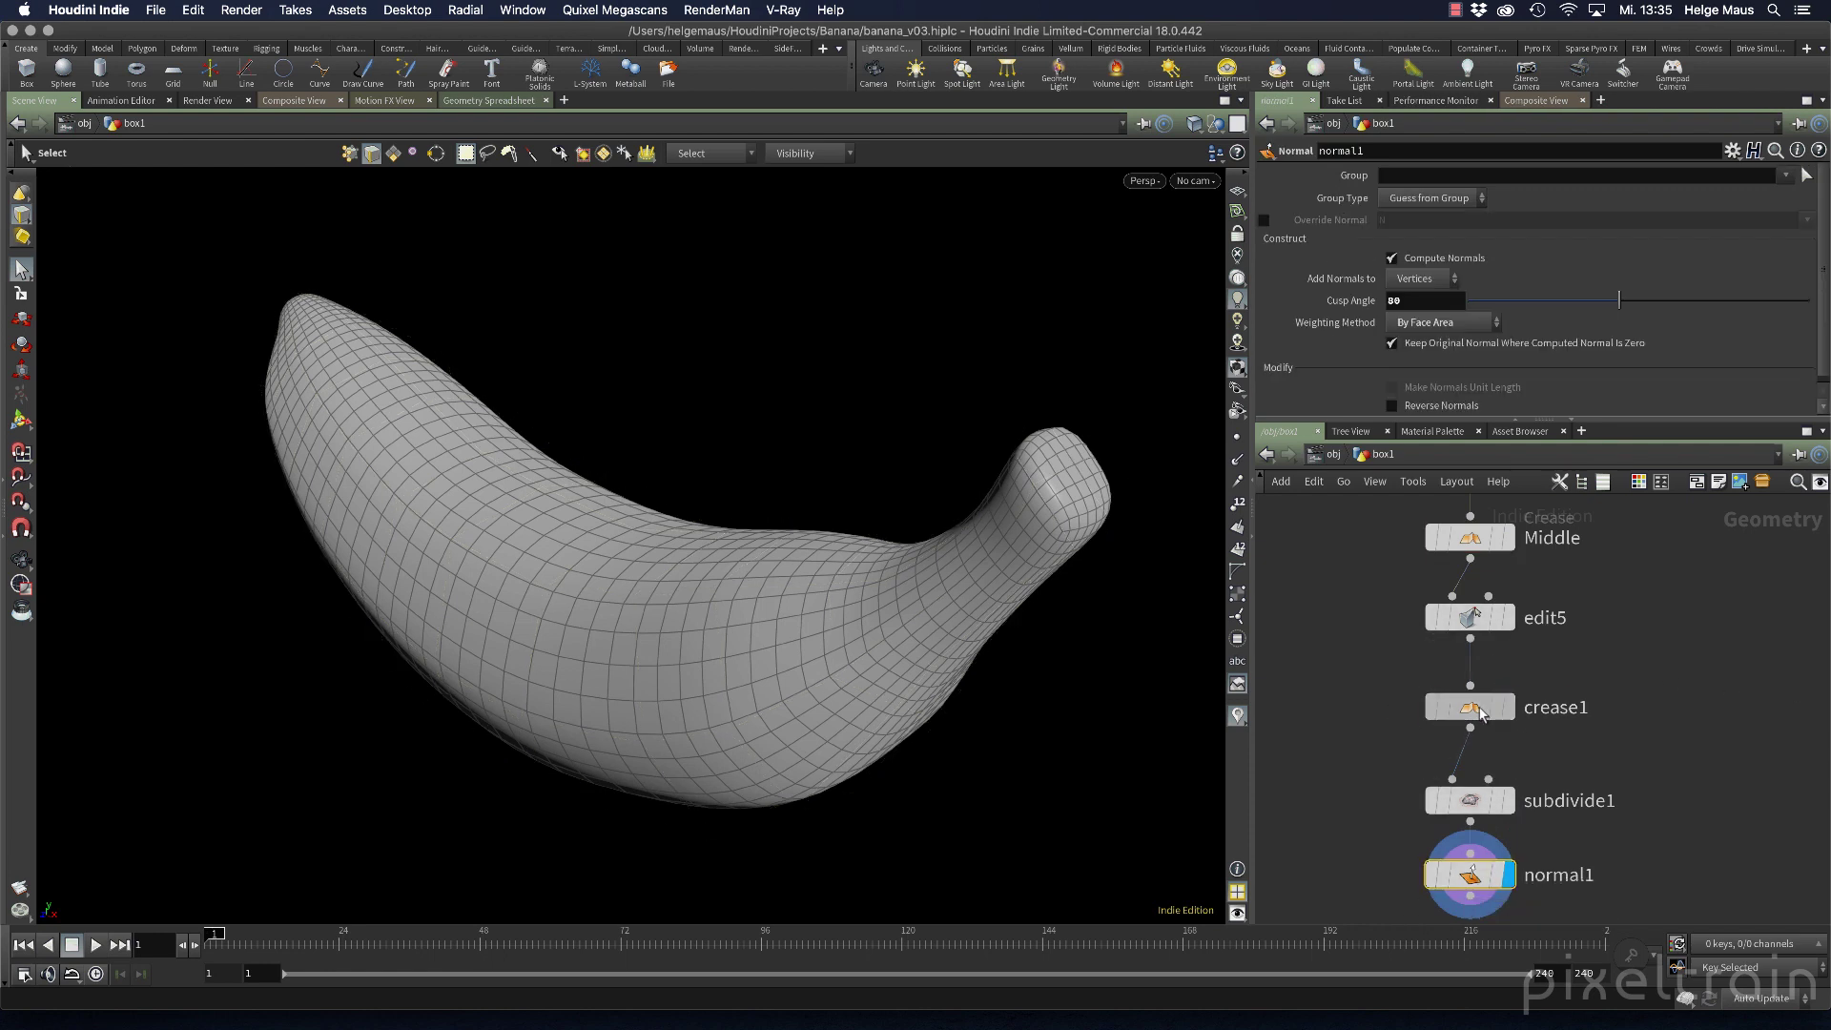
Set crease1's Crease weight to 2.37 to sharpen the stem edges, and reselect the Middle node
left_click(1493, 704)
left_click_drag(1529, 220, 1613, 220)
left_click_drag(898, 394, 859, 381)
left_click_drag(1613, 220, 1546, 244)
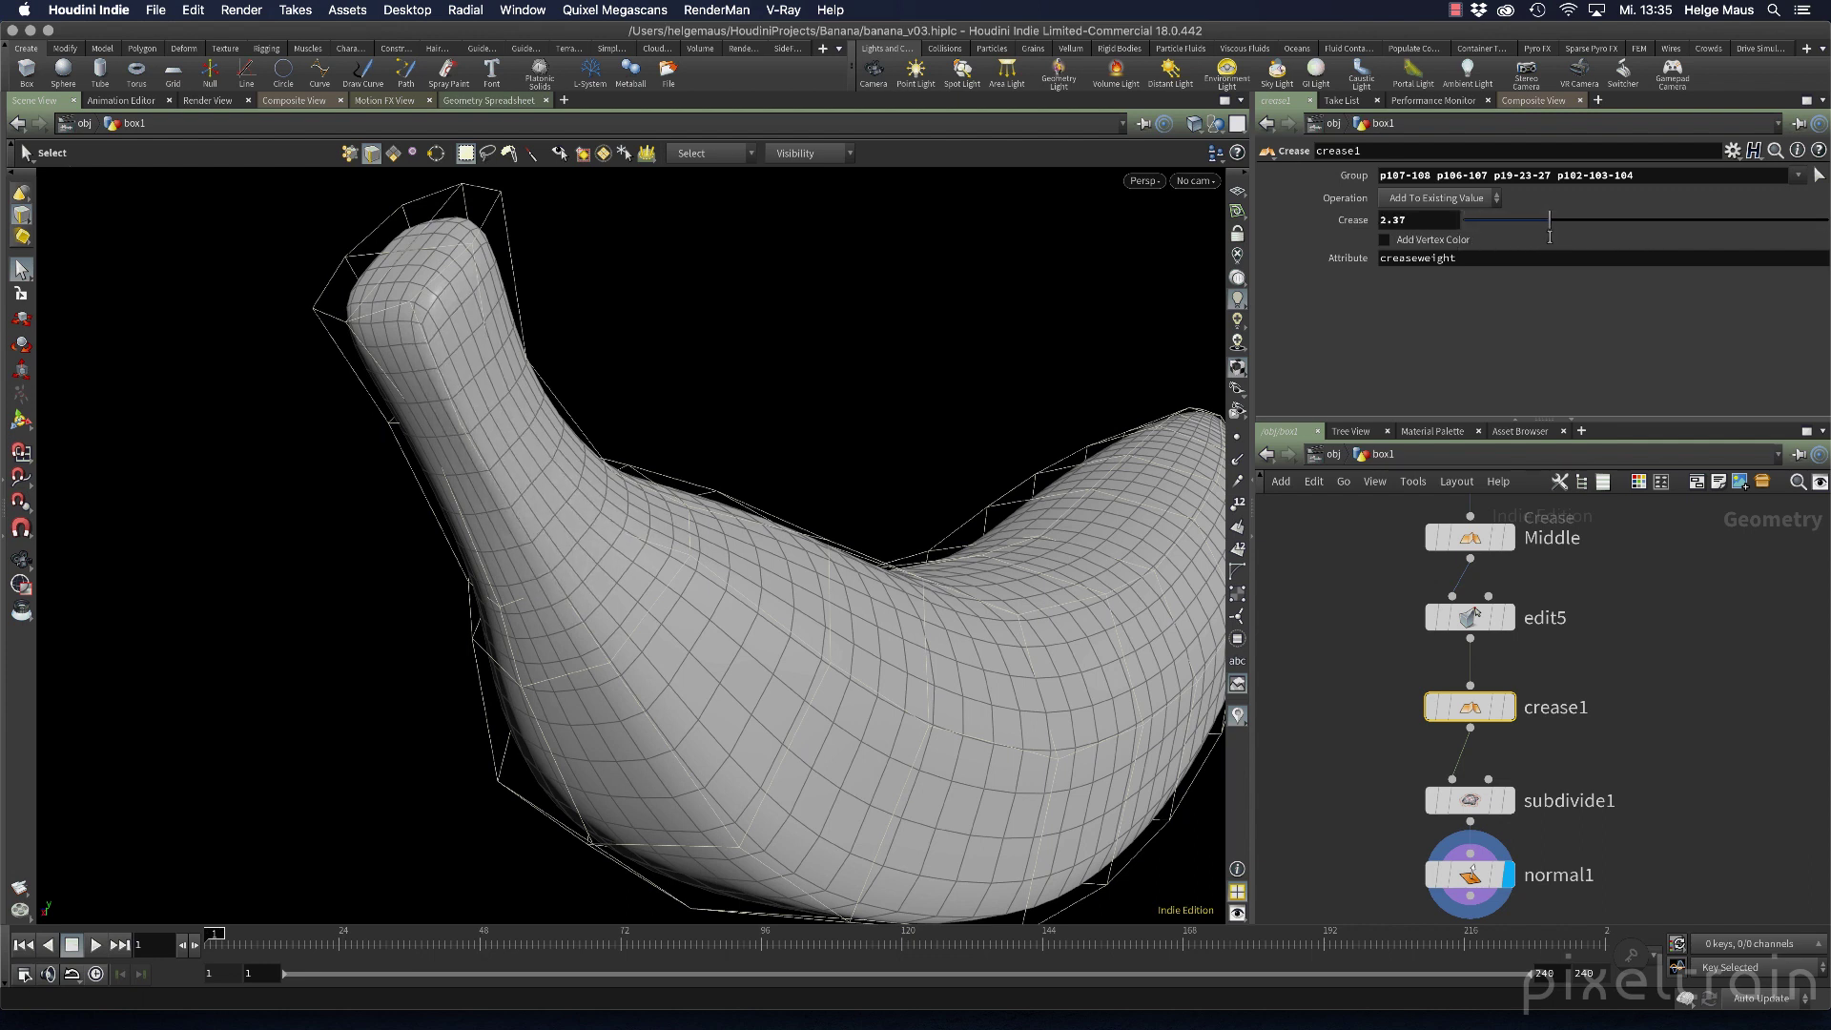
left_click(1469, 538)
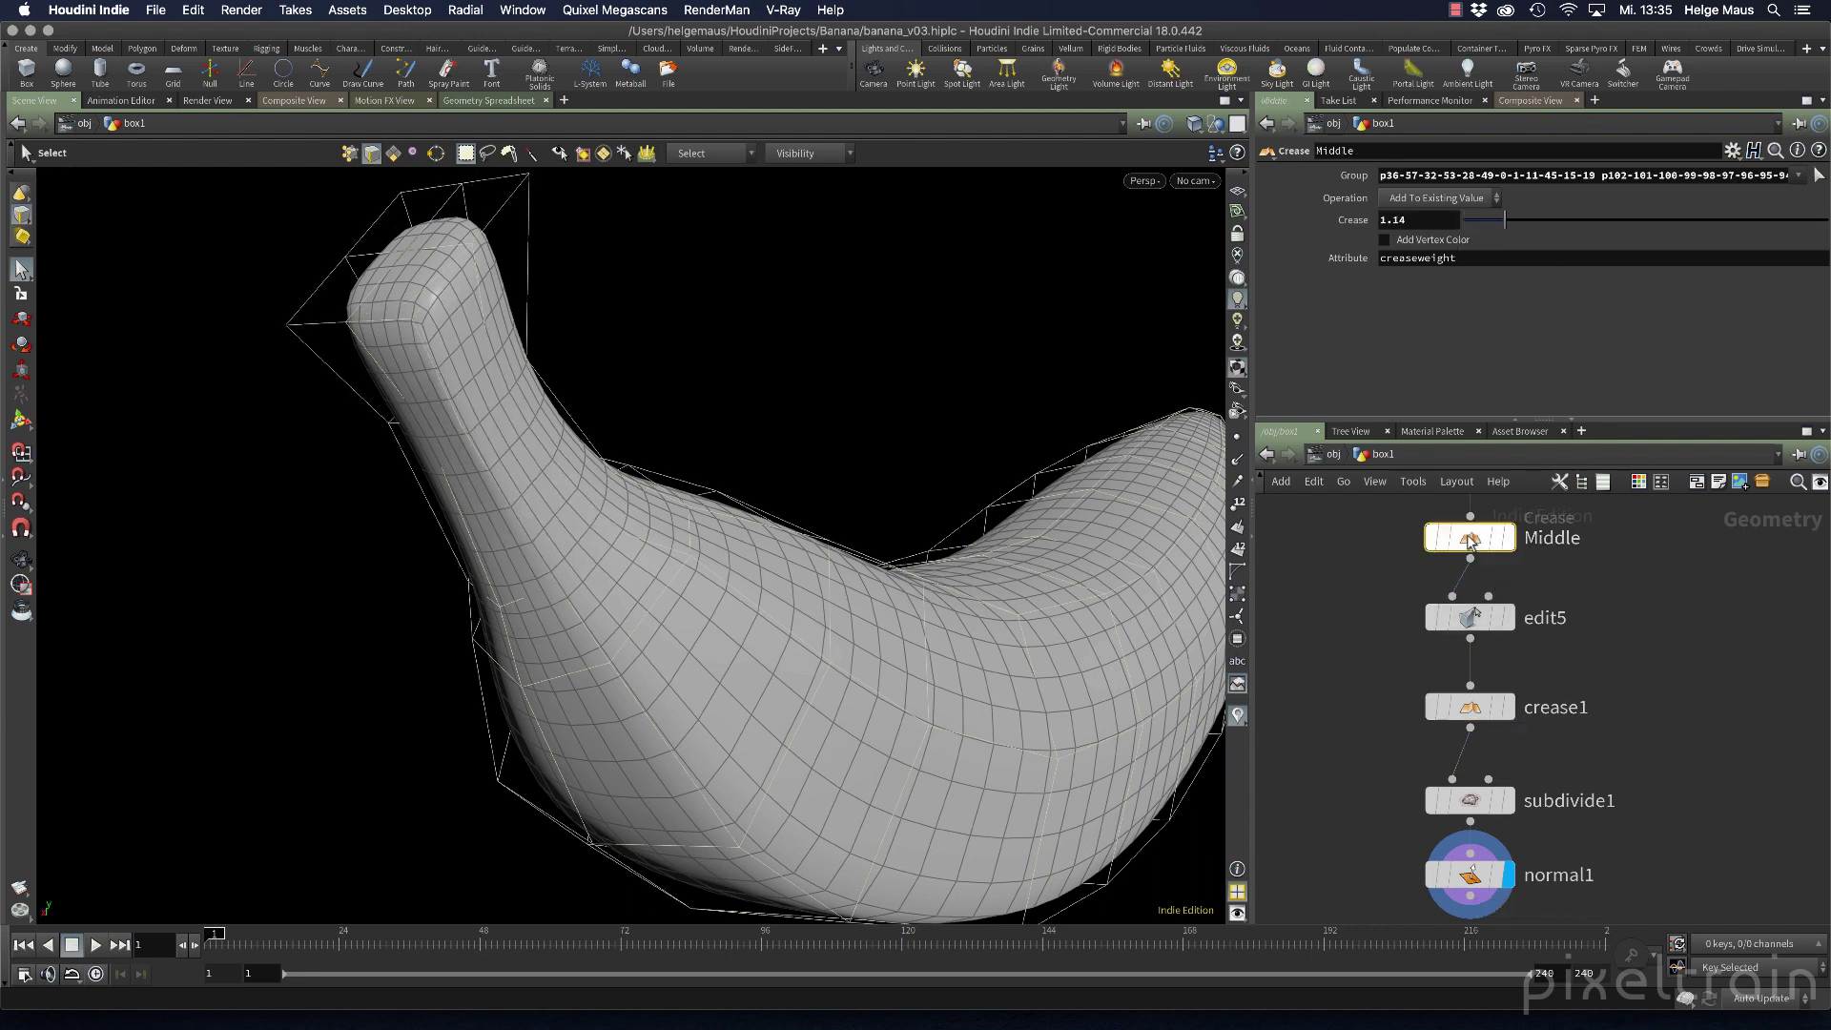
Set crease1's Crease weight to 2 and save the scene
left_click(1469, 707)
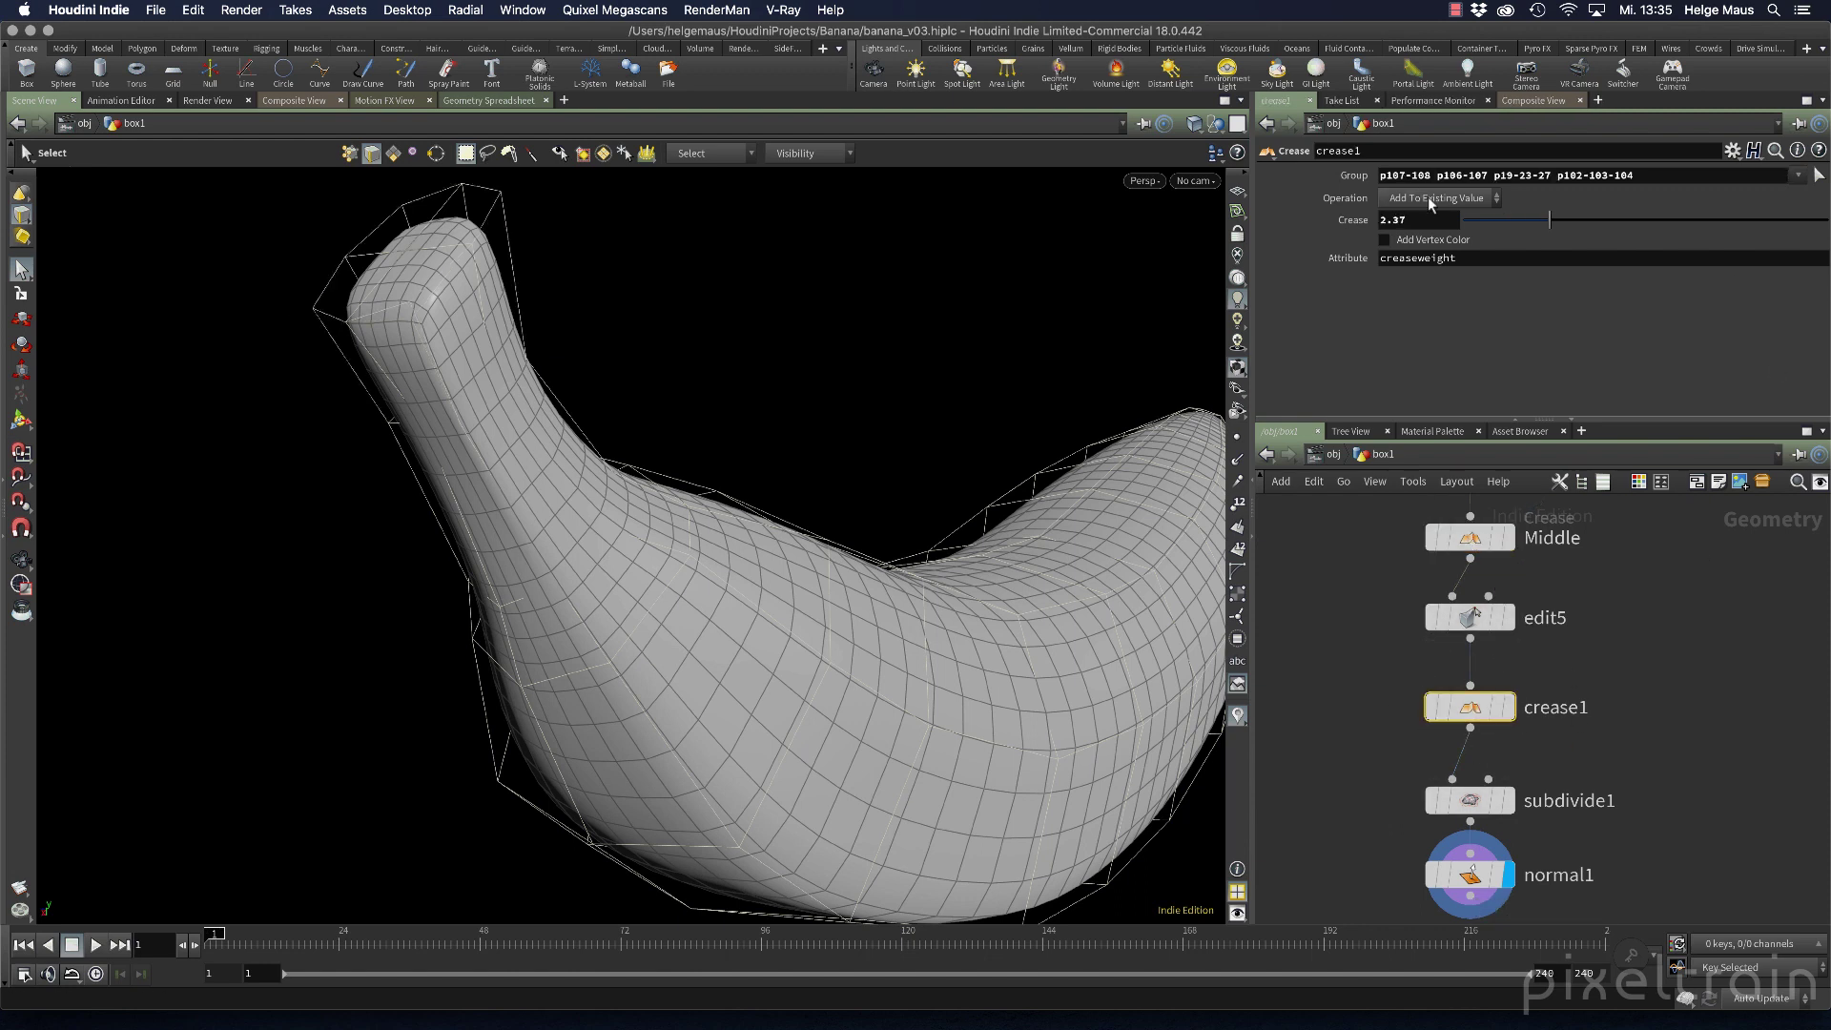
double_click(1435, 221)
type("2")
key("Return")
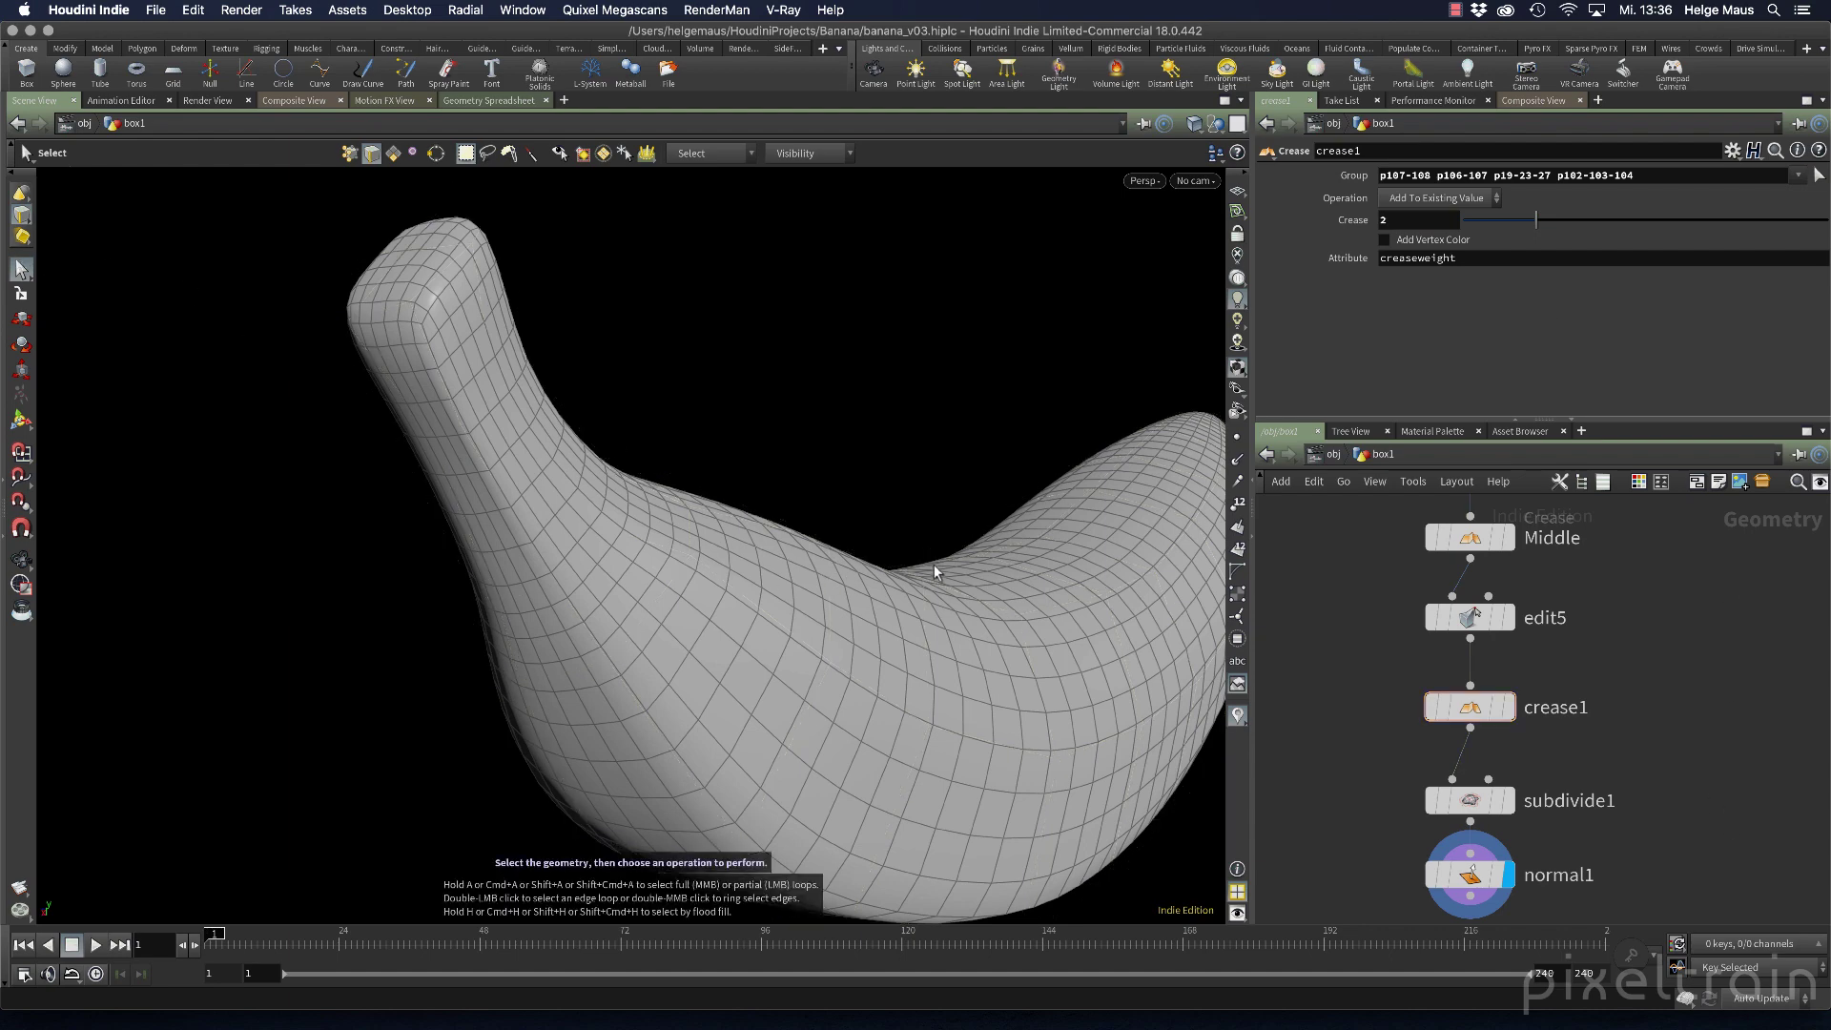
right_click_drag(928, 569, 642, 577, "alt")
left_click_drag(643, 577, 675, 534, "alt")
key("super+s")
Add a Null node fed by normal1 at the end of the node chain and rename it BANANA
middle_click_drag(1564, 891, 1556, 680)
key("Tab")
type("null")
key("Return")
left_click(1504, 827)
left_click_drag(1502, 826, 1462, 753)
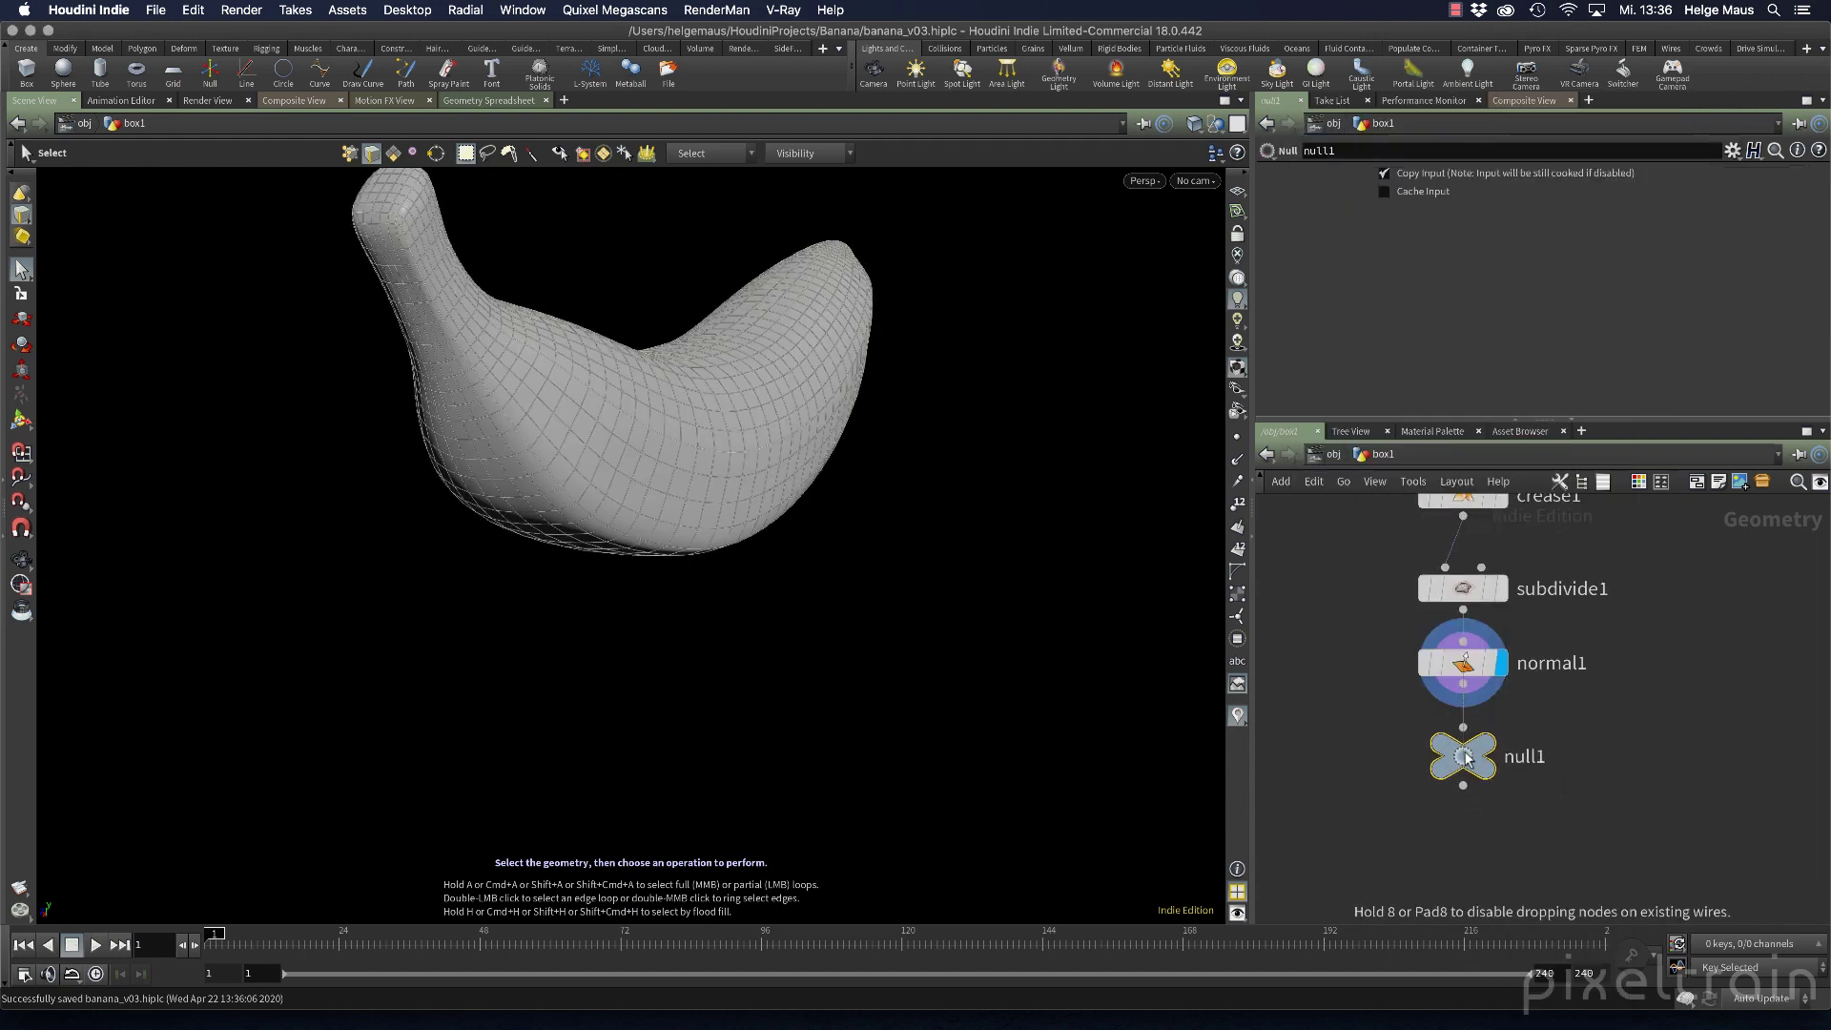
key("F2")
type("BANANA")
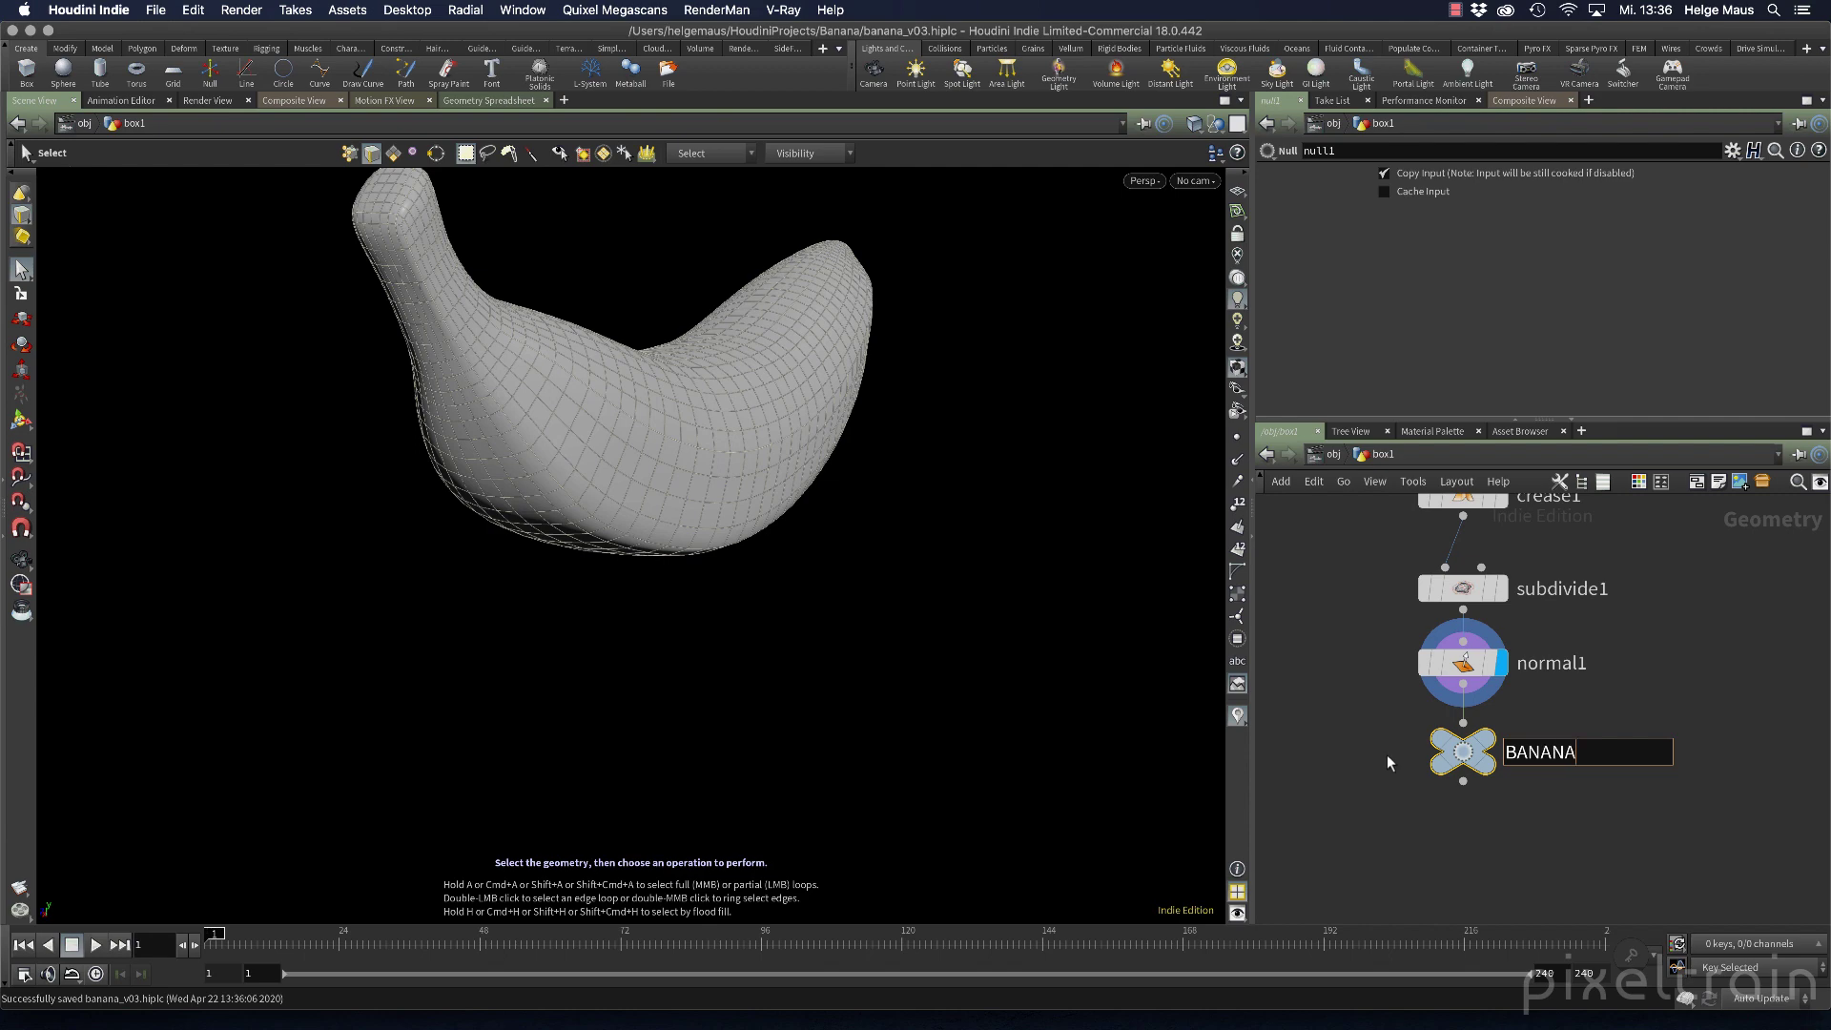
key("Return")
left_click(1489, 742)
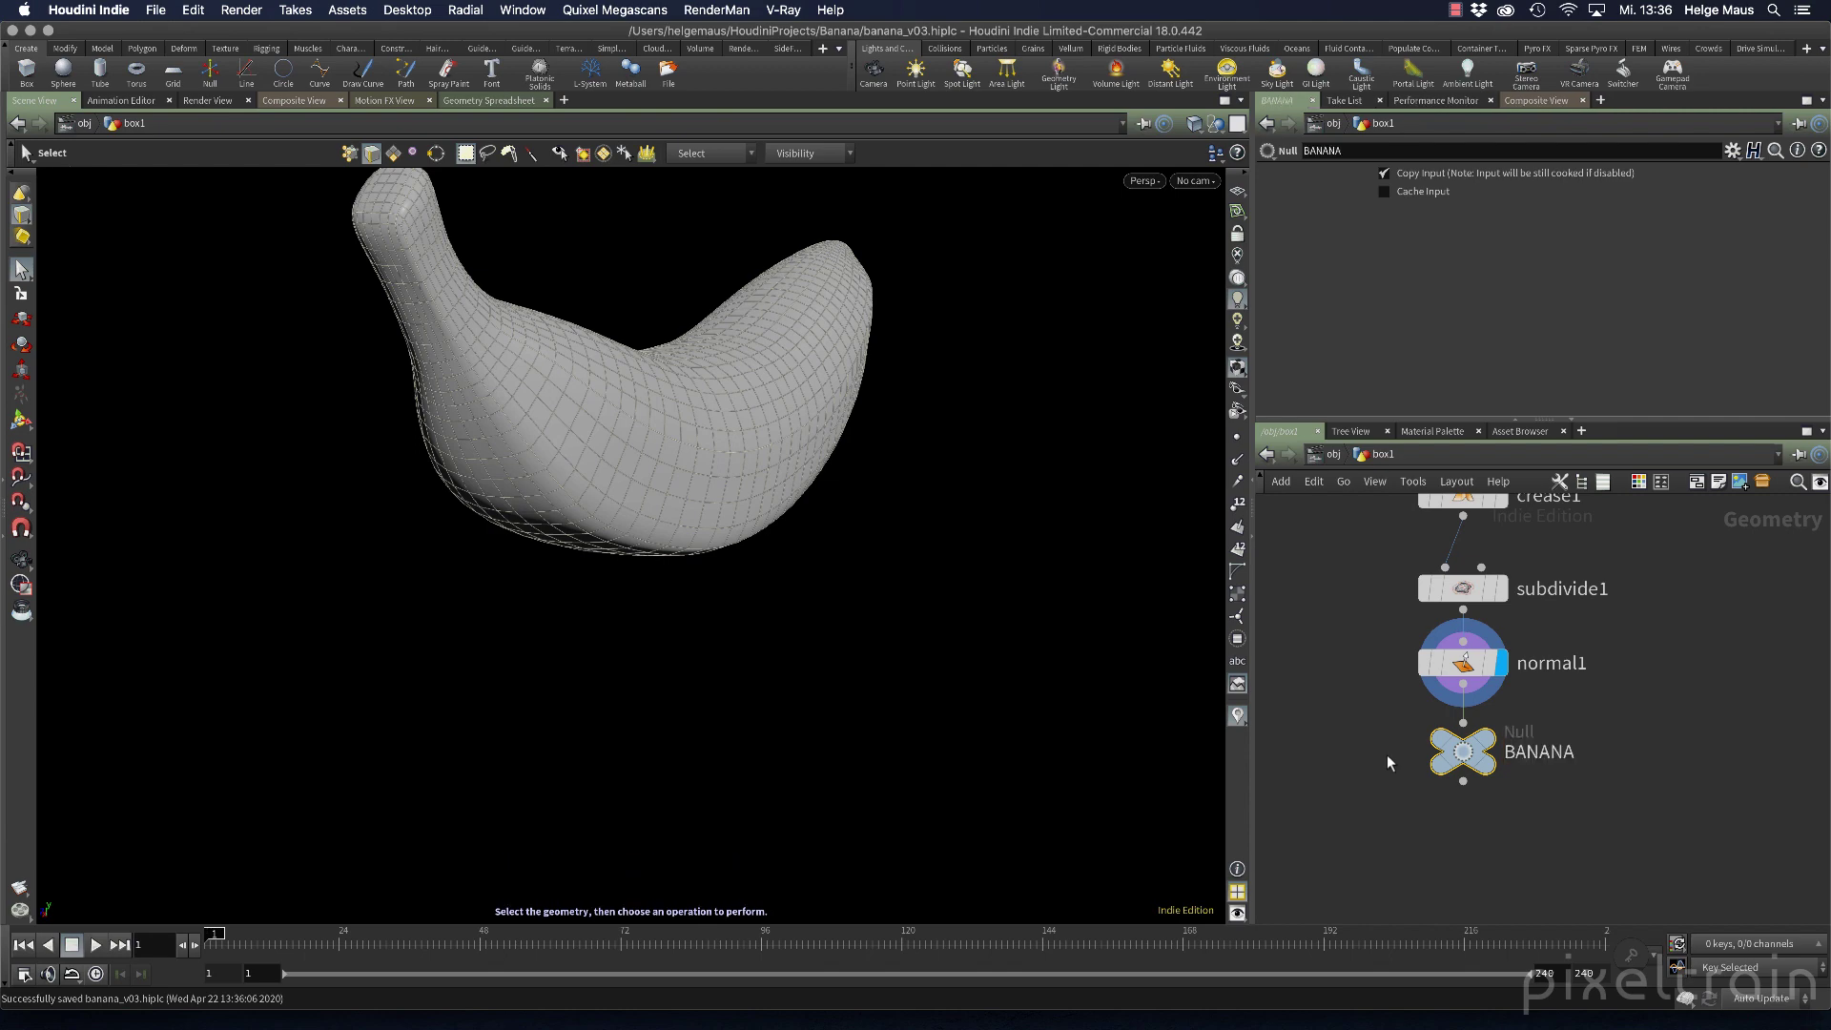
Return to the object level, rename the box1 geometry object as Banana, and save the scene
left_click(1328, 456)
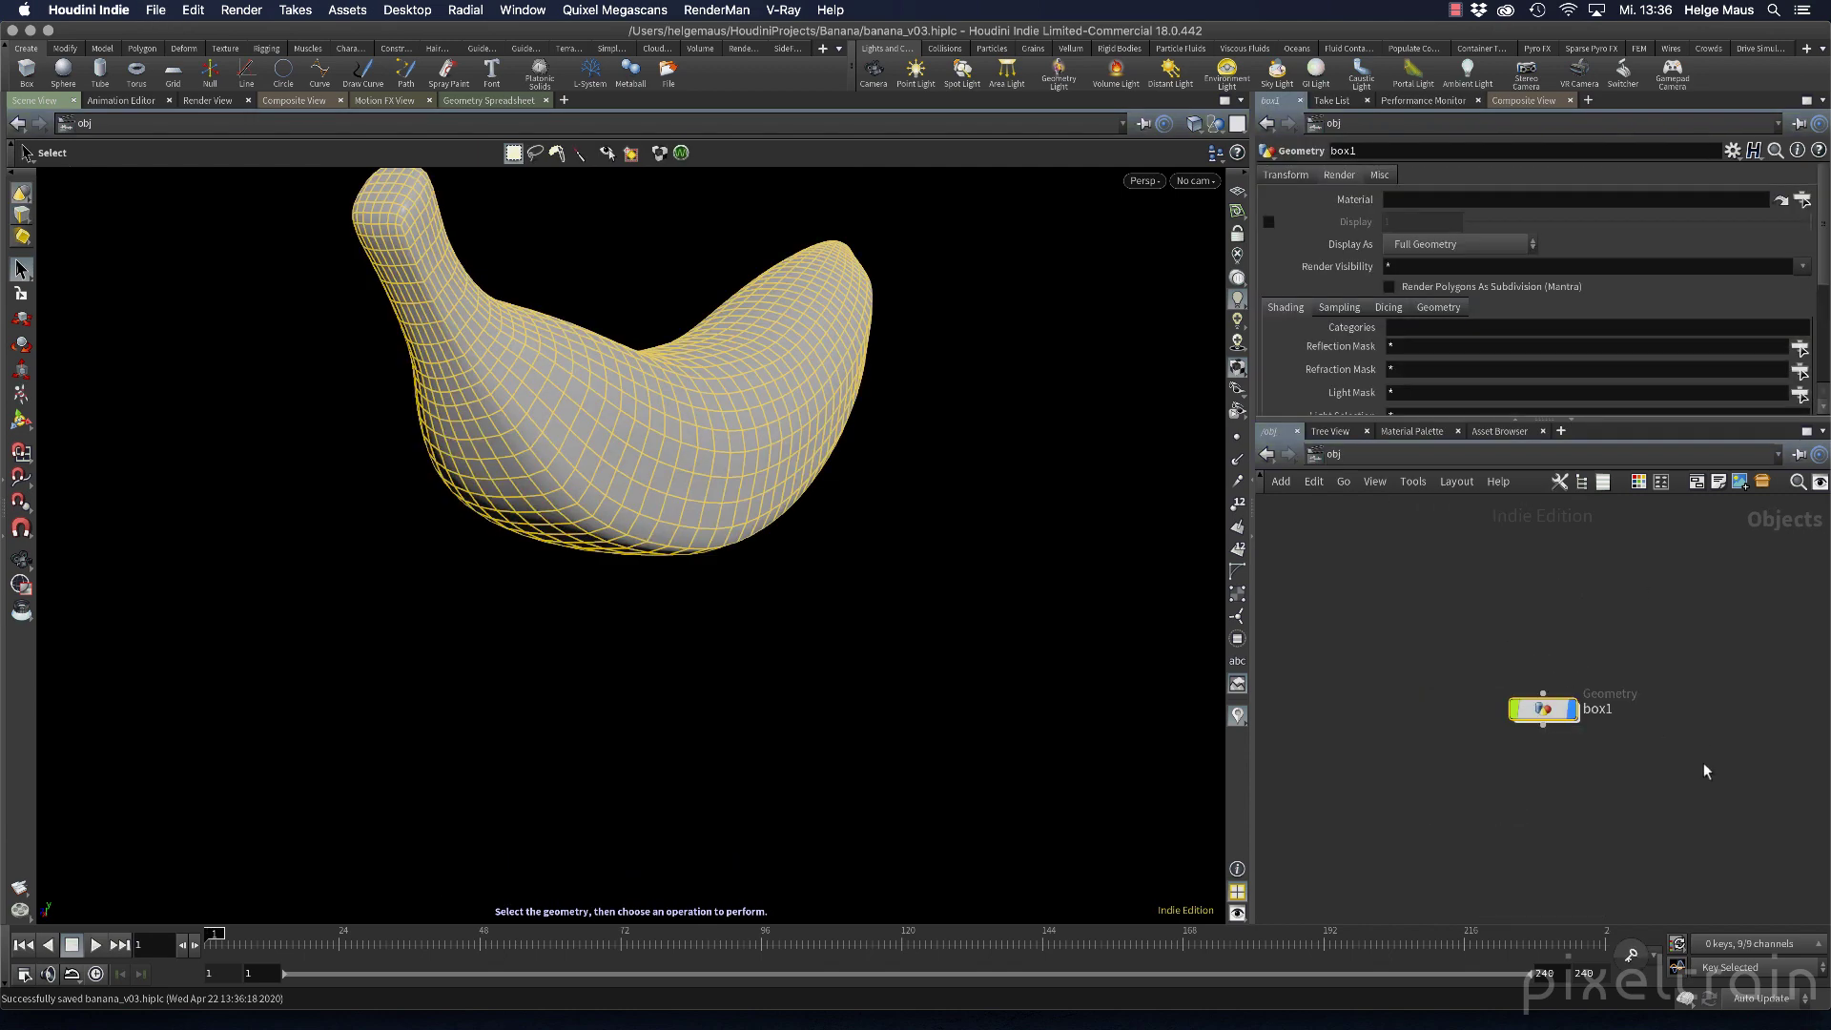
key("F2")
type("Banana")
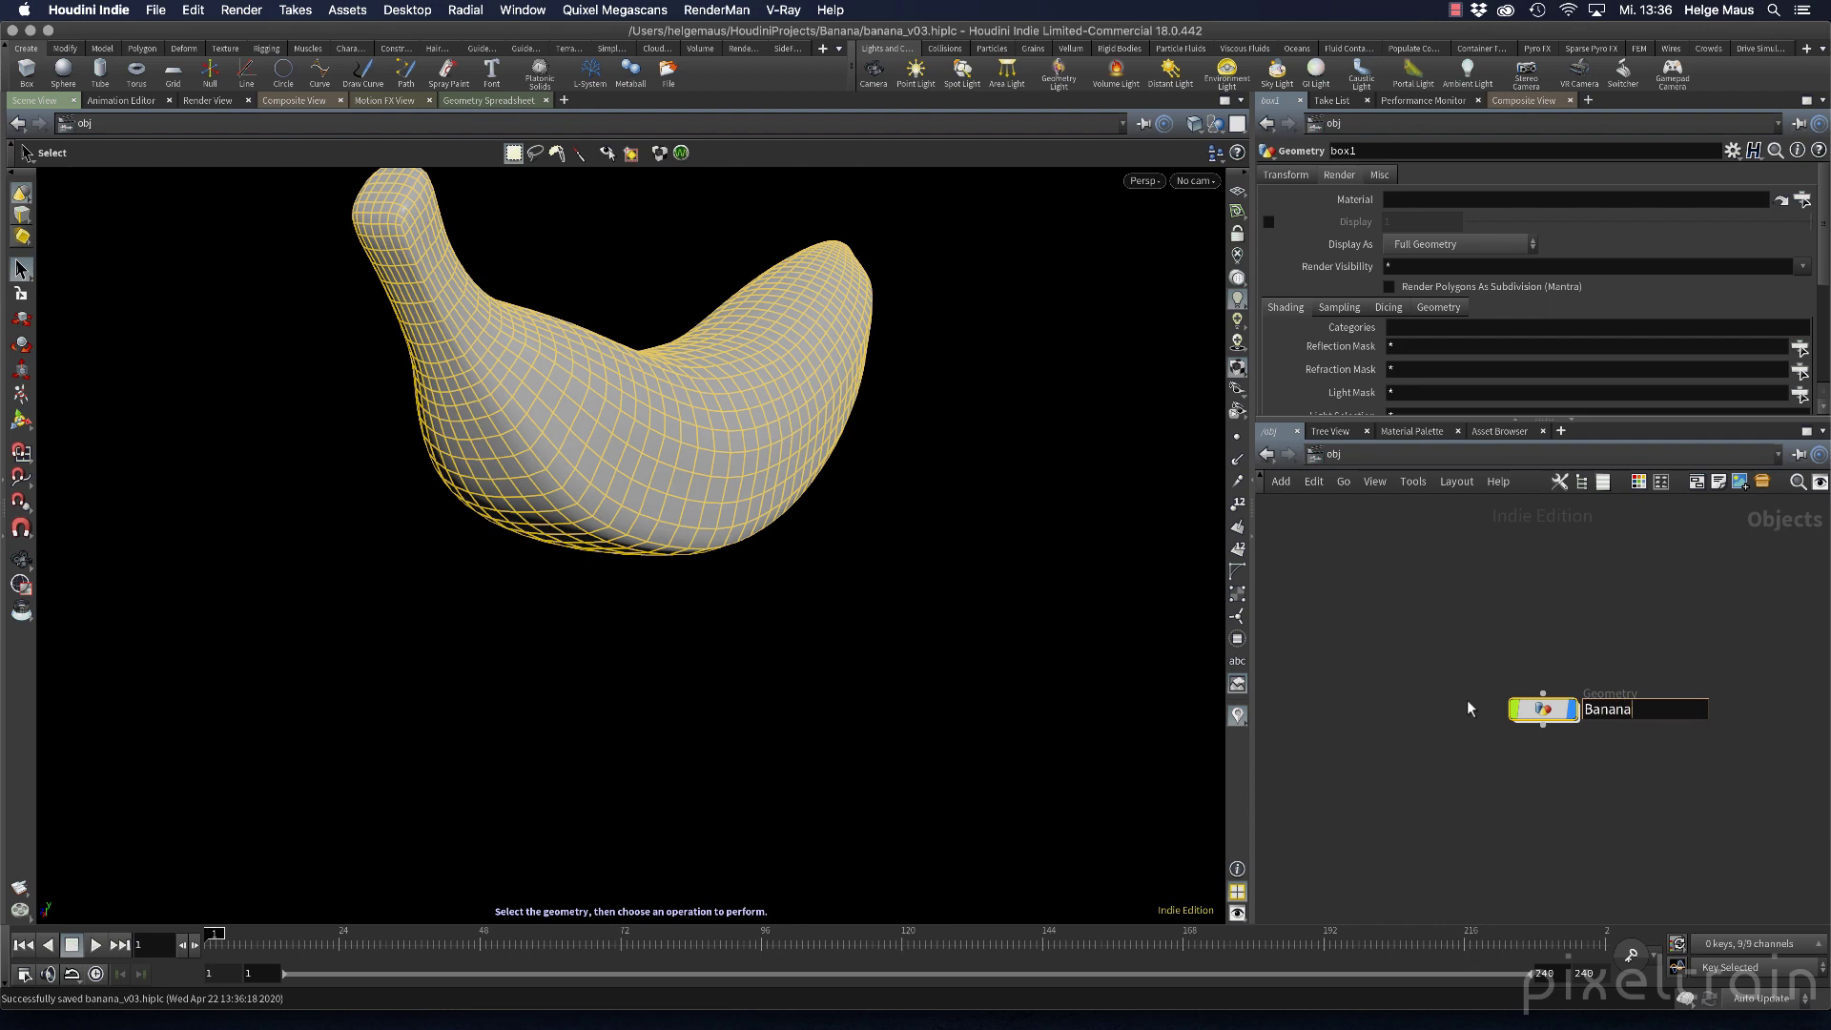
key("Return")
left_click(1450, 684)
middle_click_drag(739, 401, 735, 569, "alt")
left_click_drag(735, 568, 613, 601, "alt")
key("super+s")
mouse_move(946, 505)
left_mouse_down()
mouse_move(792, 535)
mouse_move(654, 531)
mouse_move(587, 581)
left_mouse_up()
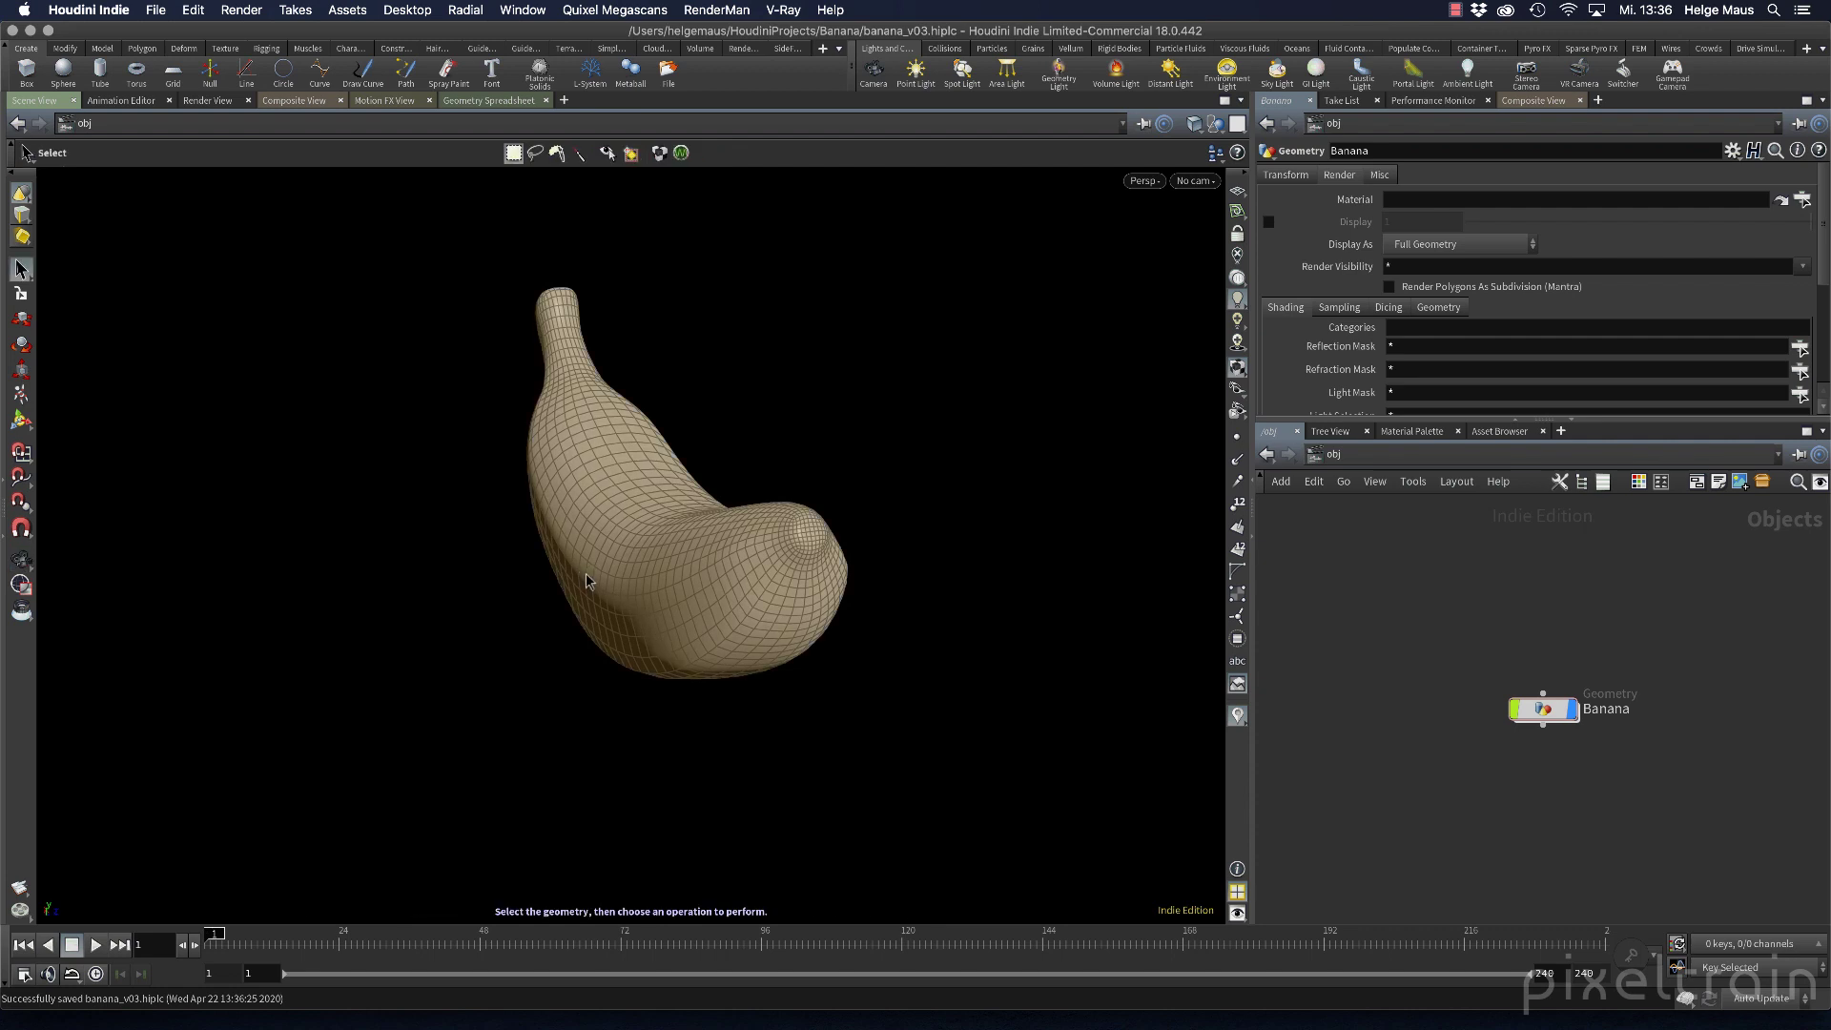